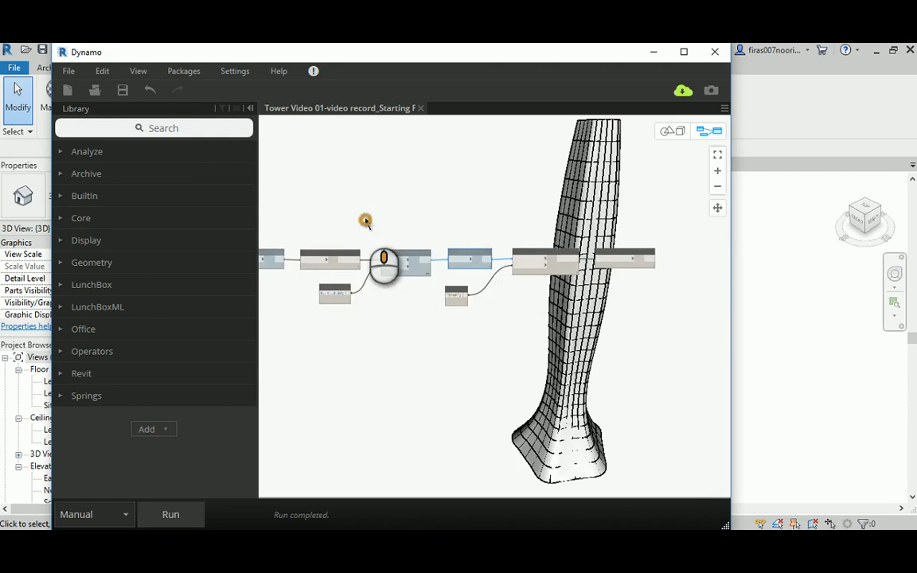
Step: Examine the Dynamo graph's Making Circles group with its radius sliders, and the Floor Height and No. of Floors inputs
middle_click_drag(365, 218, 667, 240)
scroll(668, 241, "down", 1)
middle_click_drag(418, 219, 512, 239)
scroll(391, 194, "up", 5)
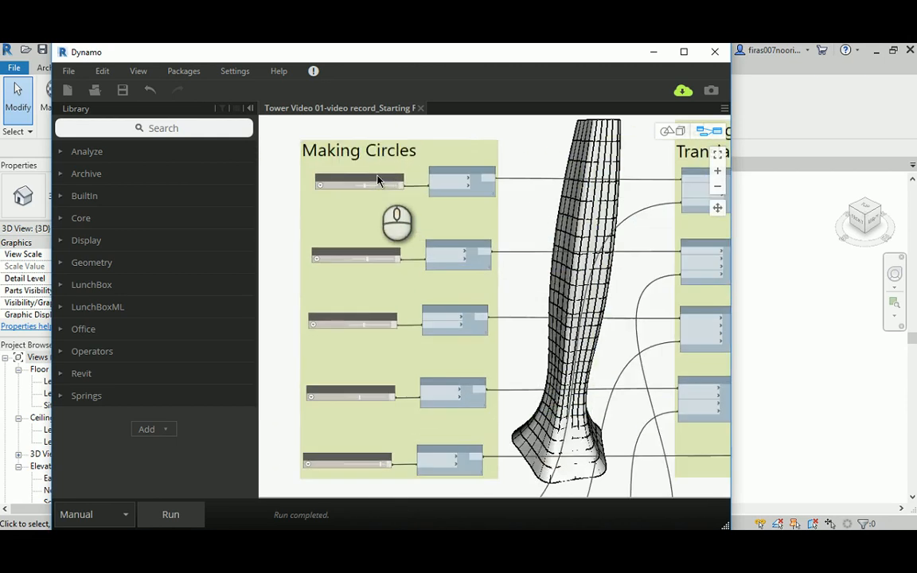
scroll(379, 192, "down", 3)
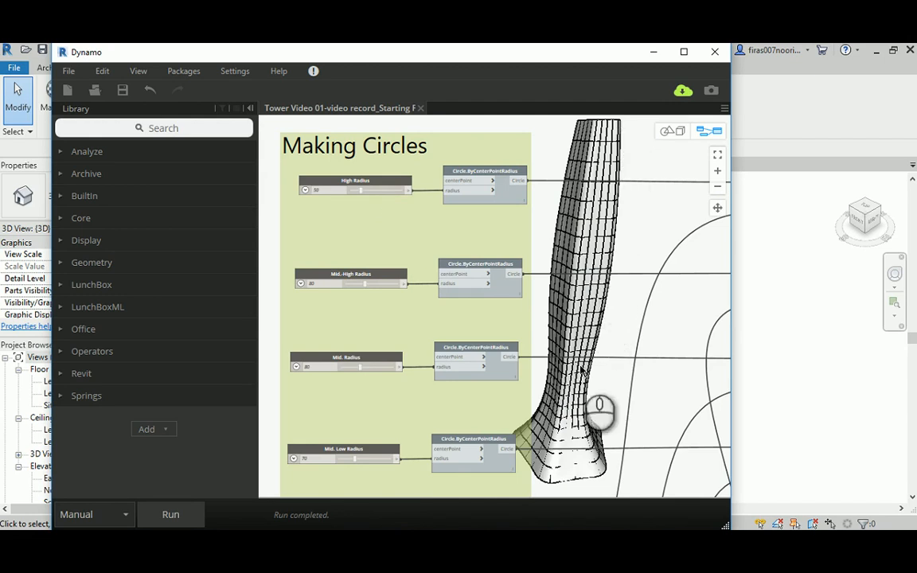
middle_click_drag(603, 402, 612, 303)
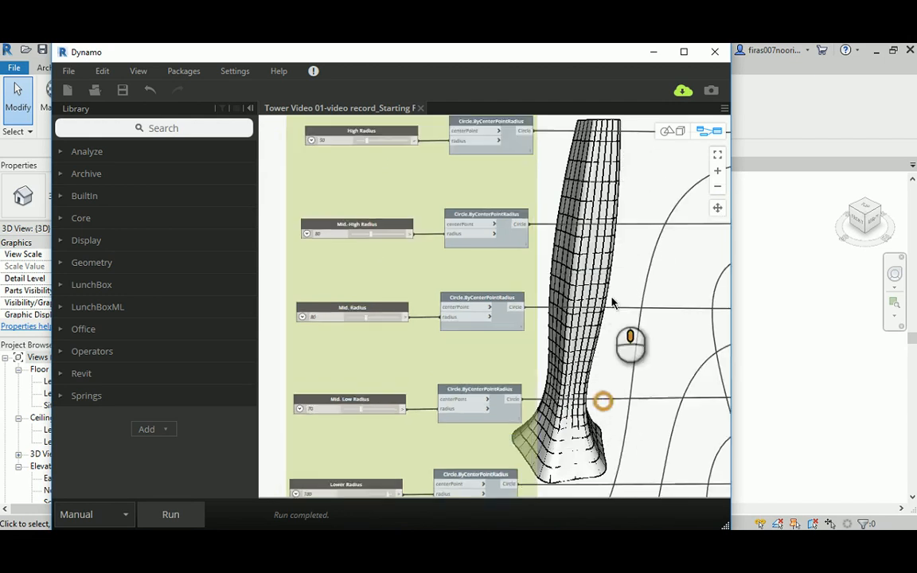
middle_click_drag(360, 400, 364, 234)
scroll(358, 384, "up", 3)
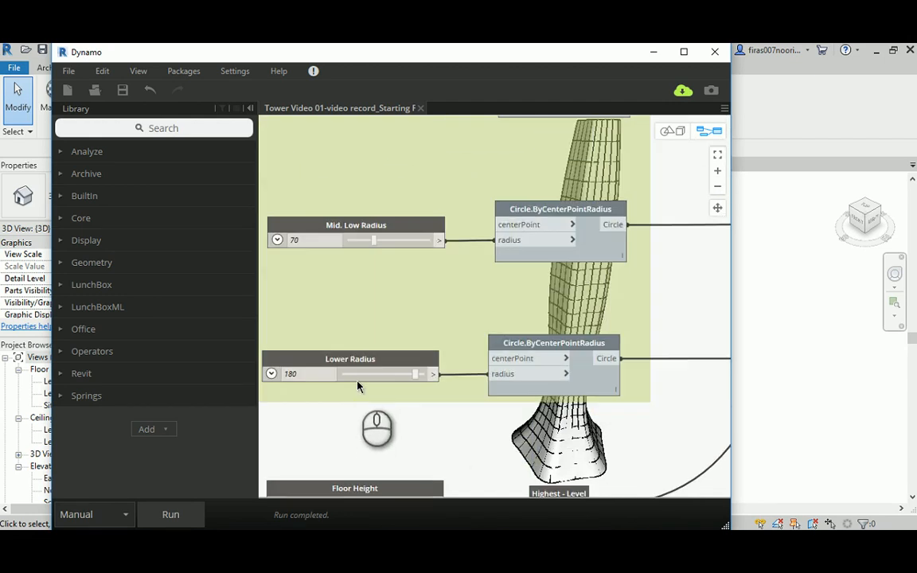
middle_click_drag(383, 451, 454, 254)
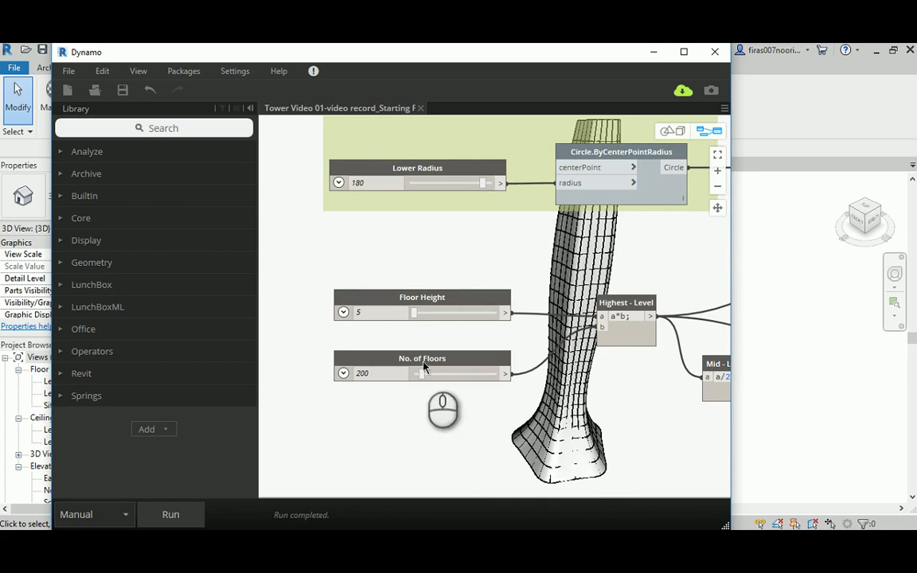
Step: Examine the level code blocks and the Making Polygon _ Translate group that feed the list of curves
middle_click_drag(629, 275, 287, 334)
scroll(286, 339, "down", 3)
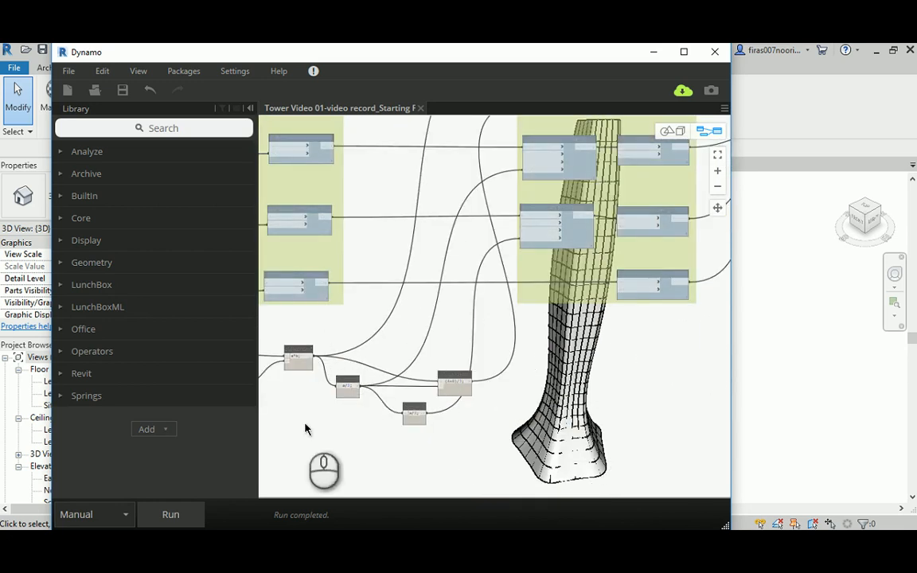
middle_click_drag(473, 180, 297, 301)
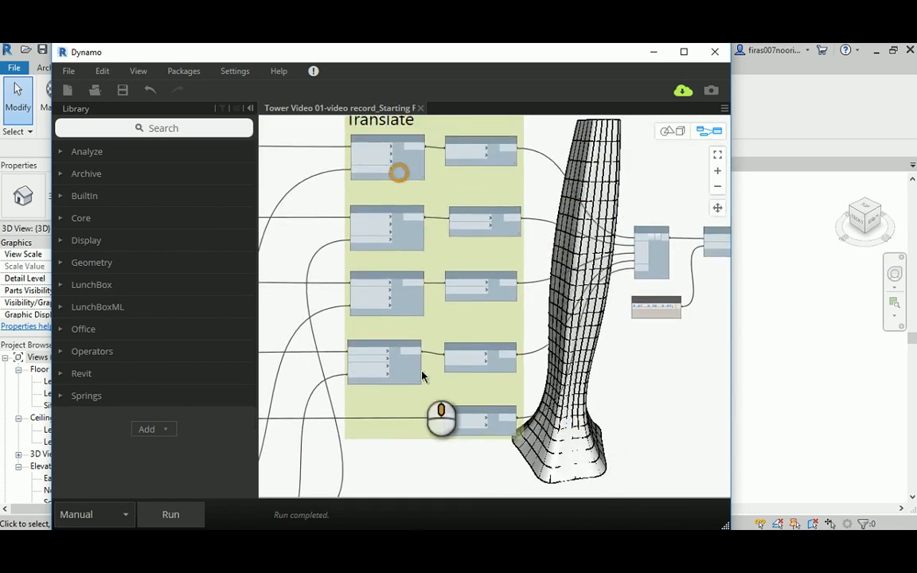
scroll(434, 342, "down", 2)
scroll(438, 294, "up", 3)
scroll(497, 247, "down", 4)
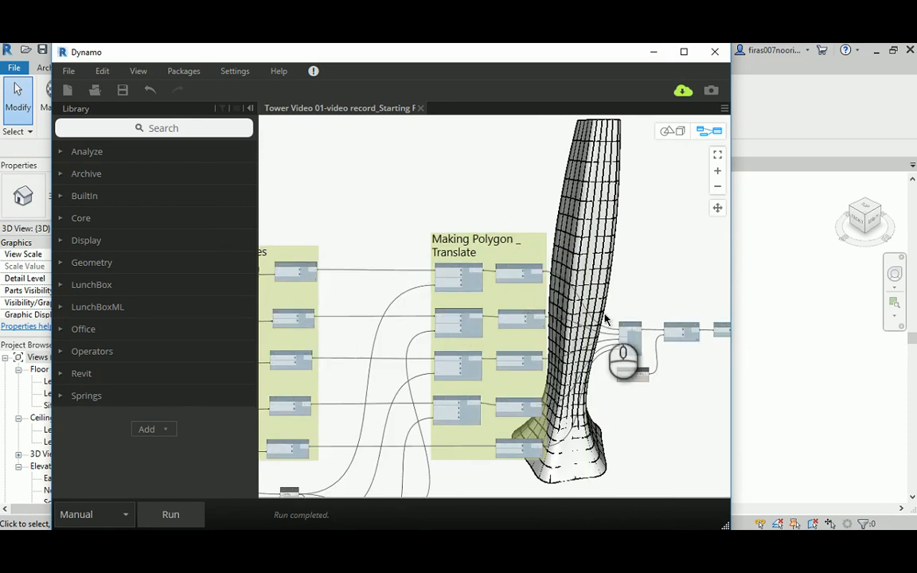
middle_click_drag(605, 318, 545, 254)
scroll(599, 275, "up", 2)
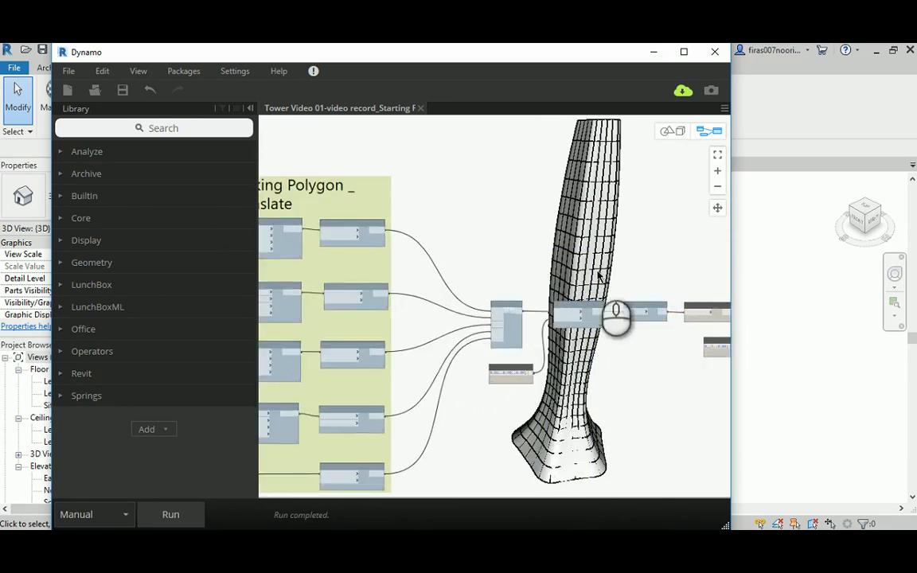
Step: Examine the node chain from List.Create through the point and NURBS curve nodes to Solid.ByLoft
scroll(598, 275, "up", 2)
middle_click_drag(589, 287, 481, 208)
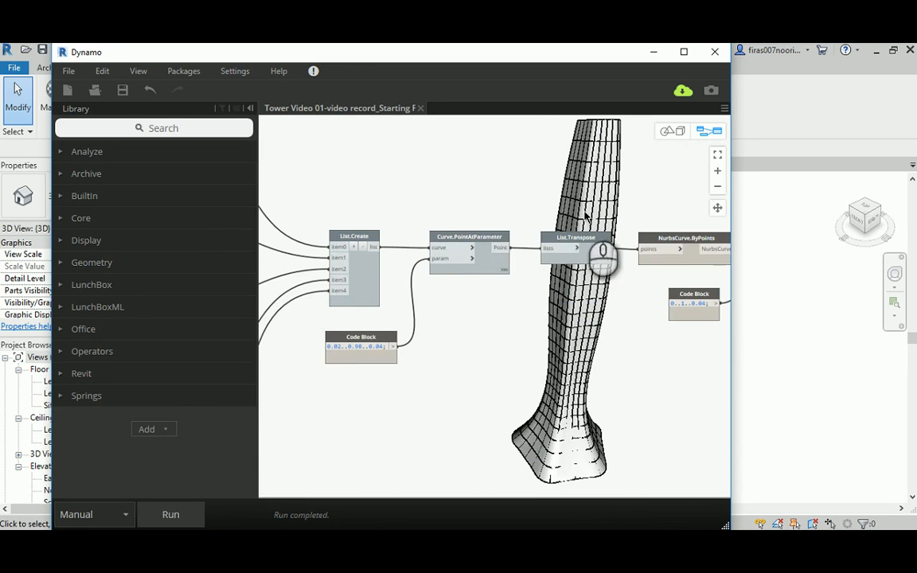
middle_click_drag(584, 213, 434, 217)
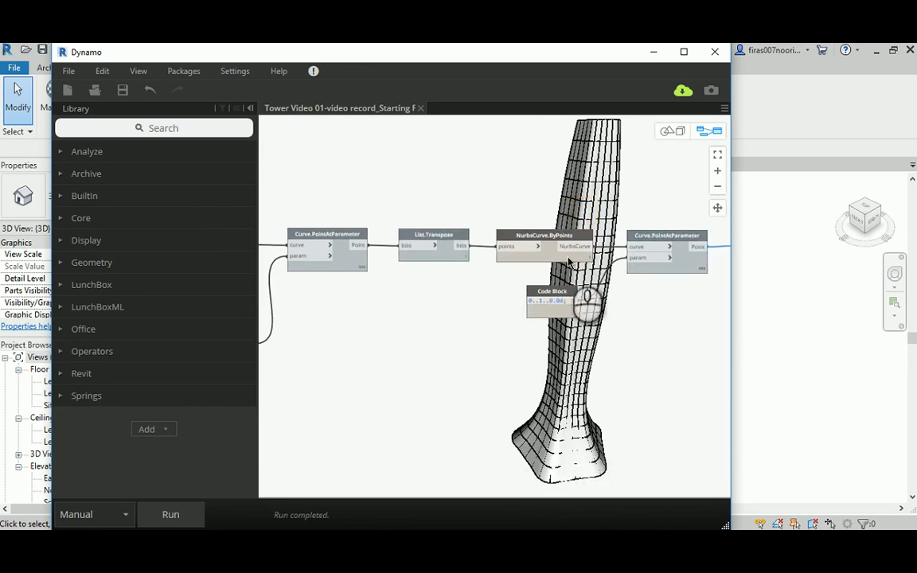
middle_click_drag(579, 201, 342, 214)
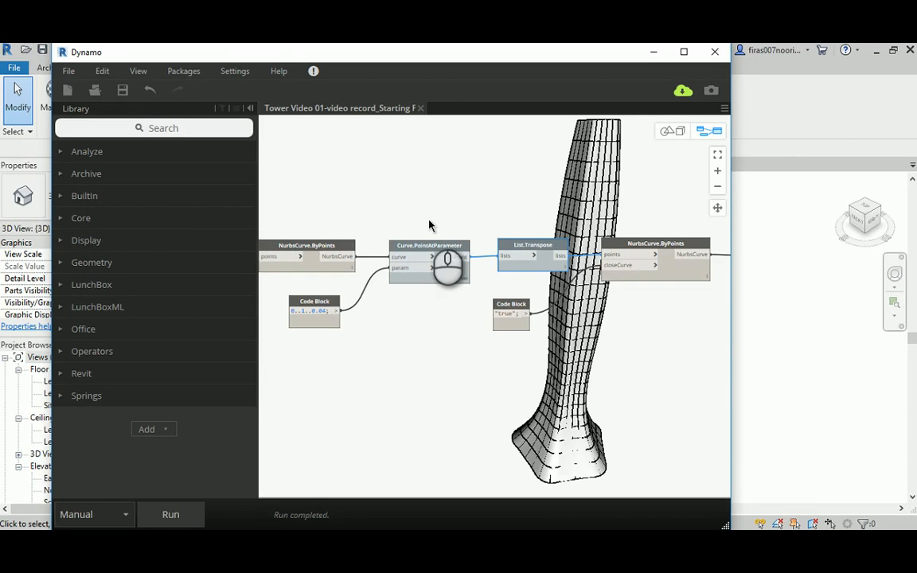
middle_click_drag(578, 224, 408, 207)
scroll(478, 209, "up", 2)
middle_click_drag(531, 215, 239, 206)
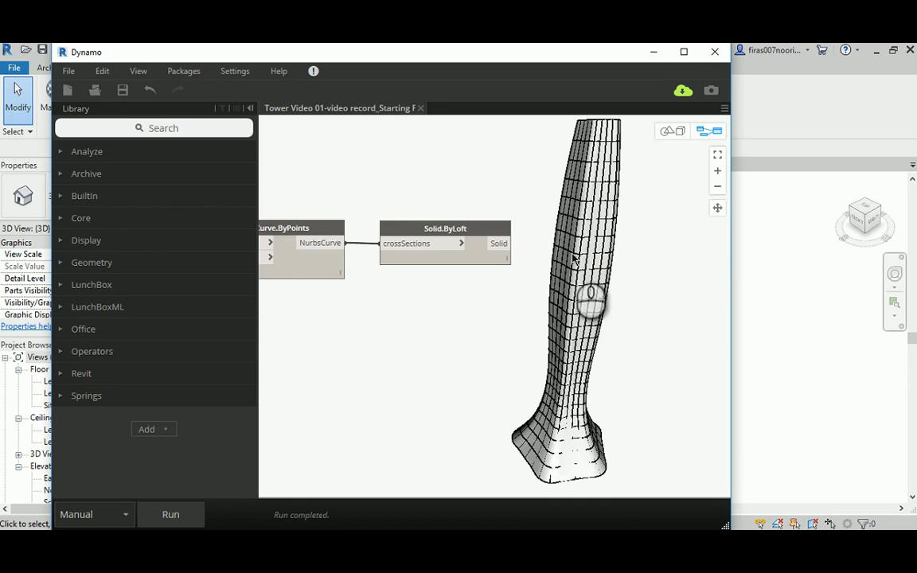
middle_click_drag(329, 313, 615, 318)
middle_click_drag(404, 284, 498, 293)
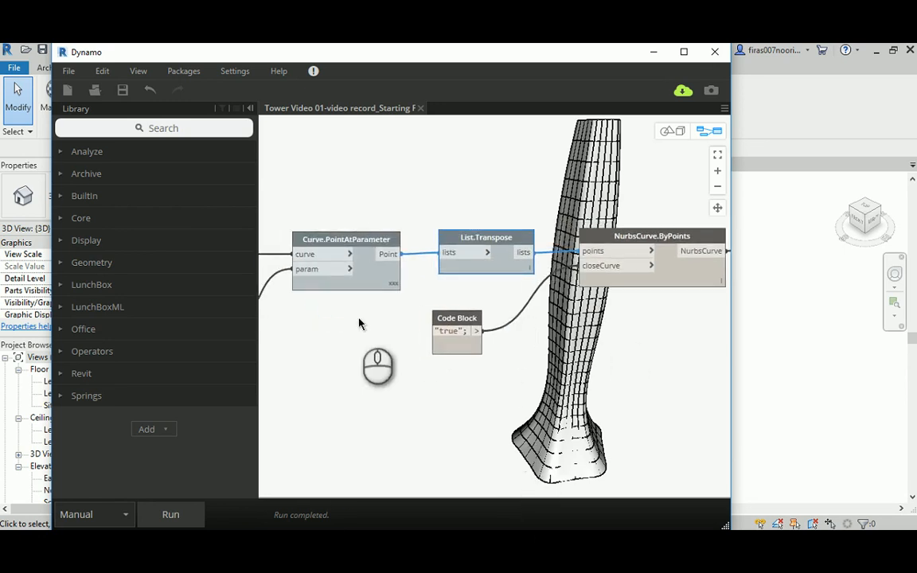
middle_click_drag(360, 321, 475, 324)
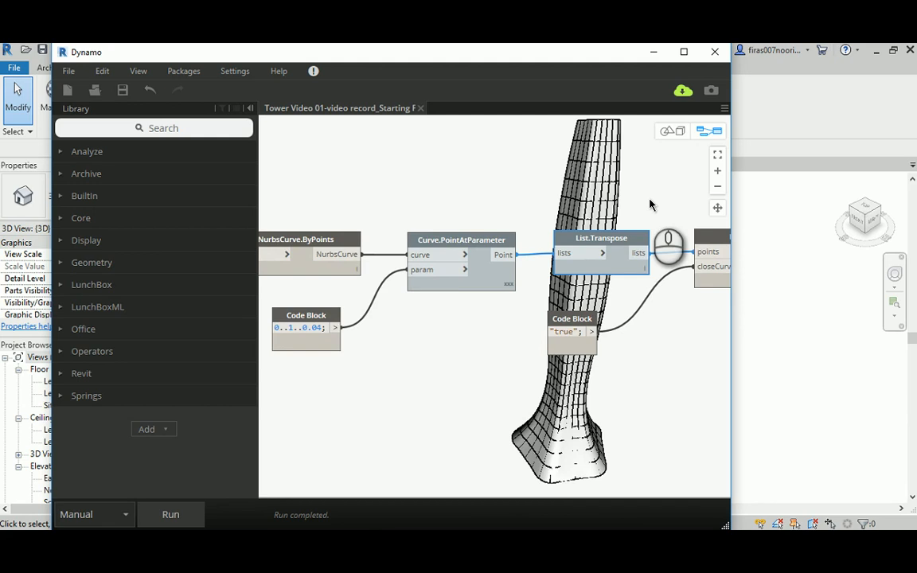
Step: Switch to Revit and examine the tower's gridded form in the 3D view and the massing and architecture tools
left_click(654, 52)
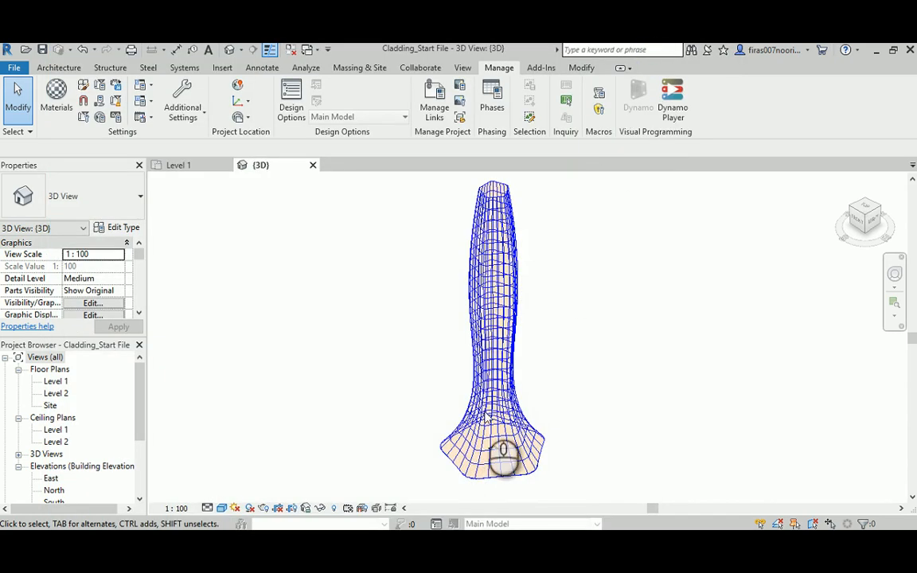
scroll(488, 418, "up", 6)
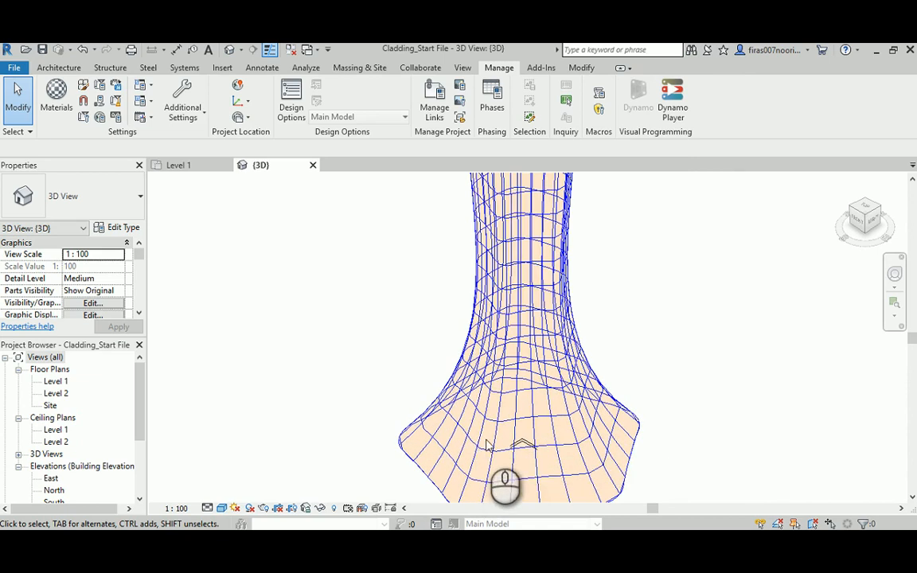
middle_click_drag(501, 386, 508, 447)
scroll(503, 336, "down", 3)
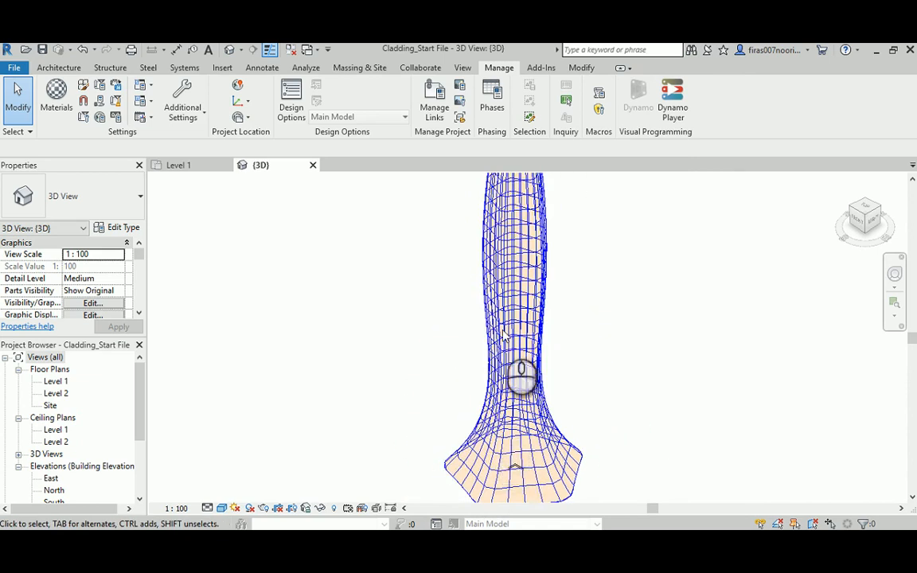
middle_click_drag(510, 239, 517, 311)
scroll(519, 314, "down", 2)
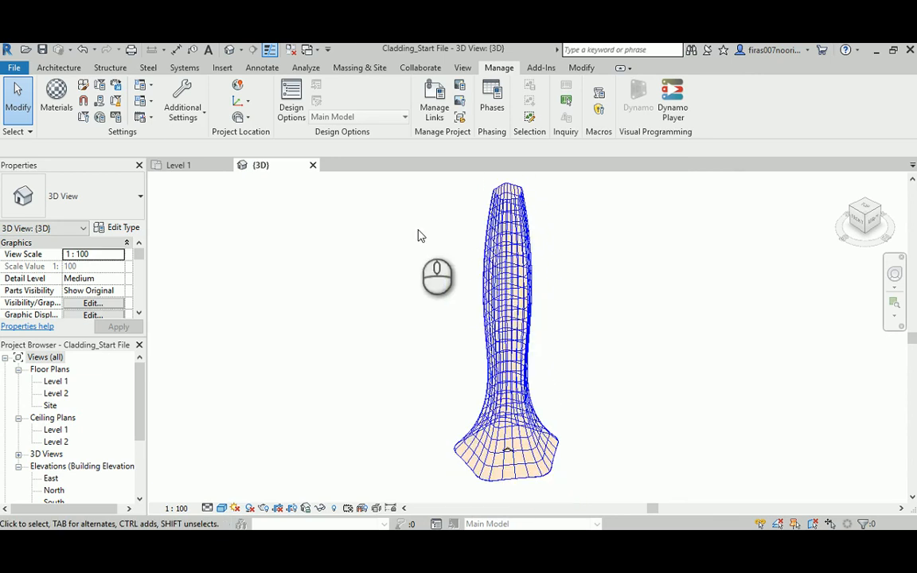
left_click(343, 68)
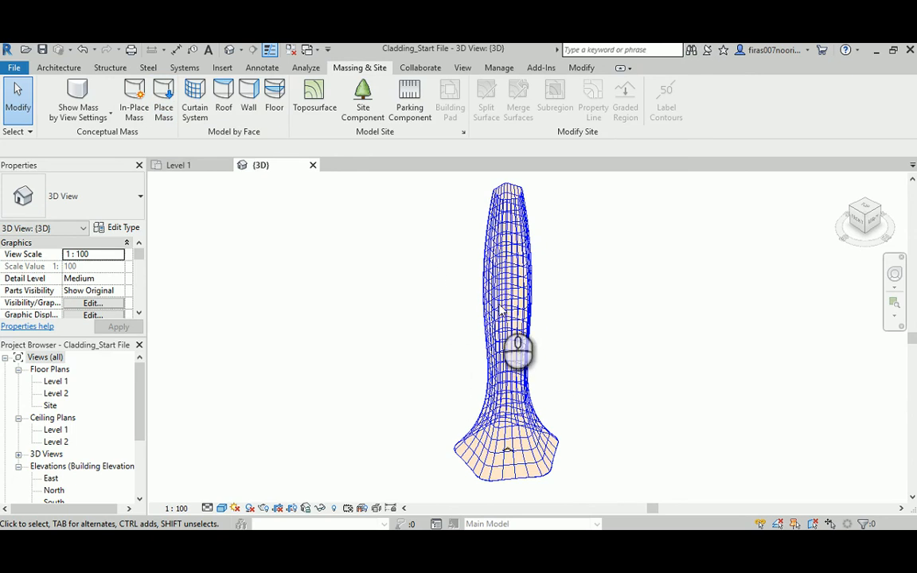
left_click(50, 69)
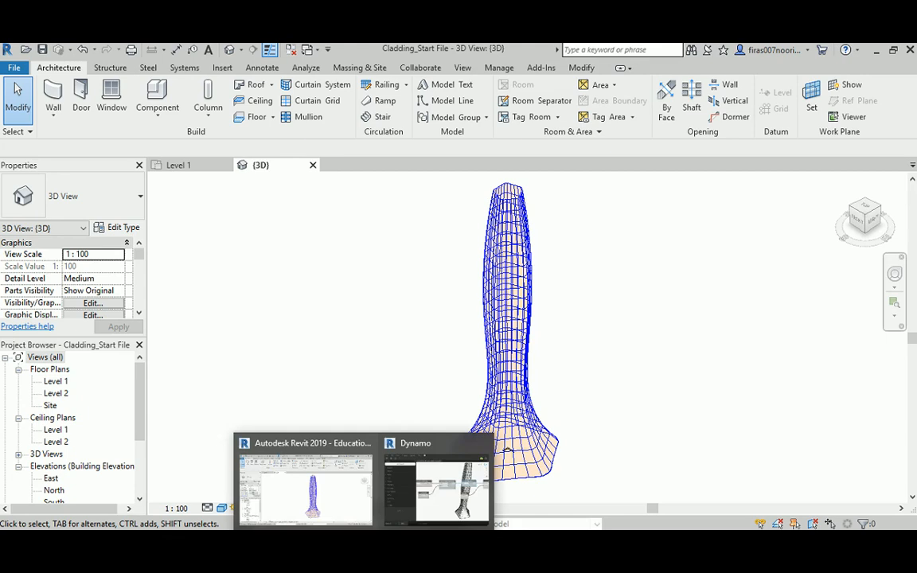
Step: Switch back to Dynamo and save a copy of the graph as "Tower _ Phase 02 _ Cladding" in the 021 folder
left_click(420, 509)
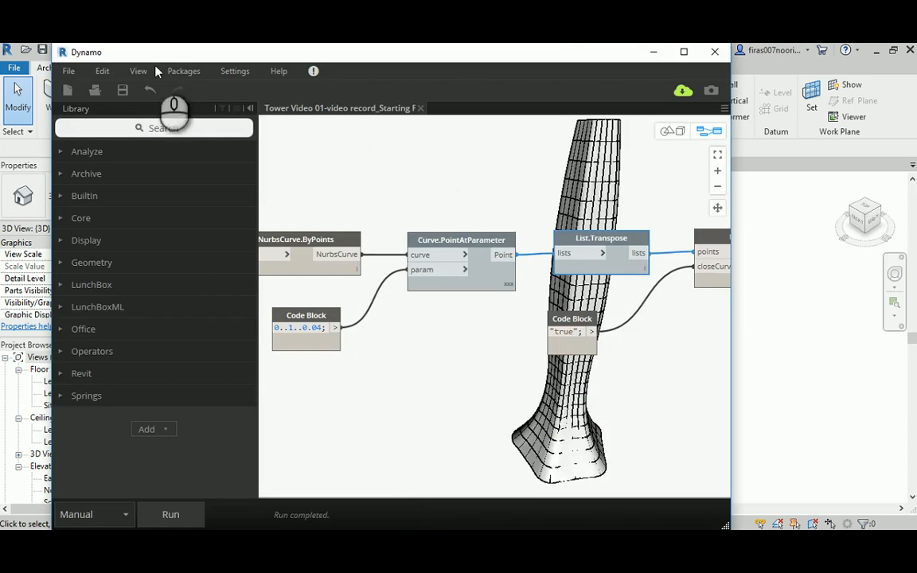
left_click(69, 71)
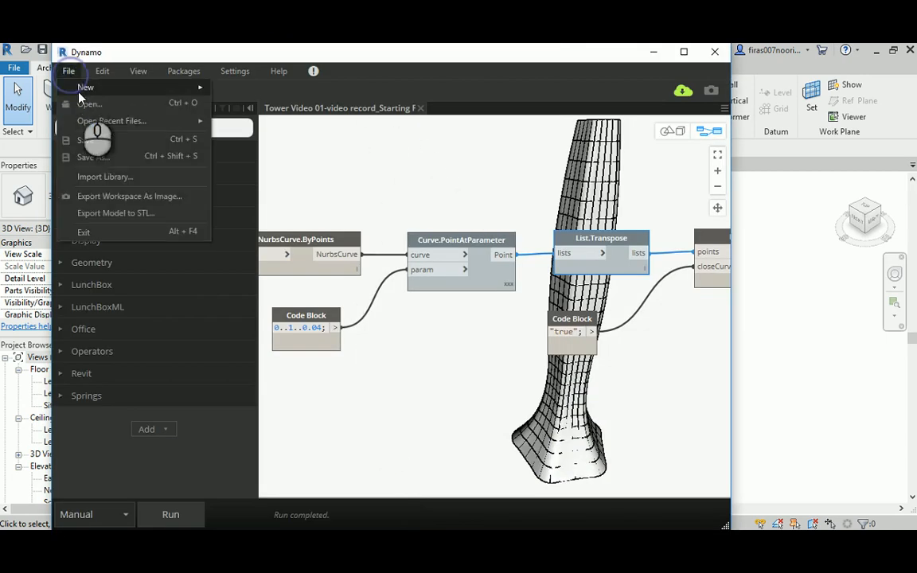
left_click(85, 157)
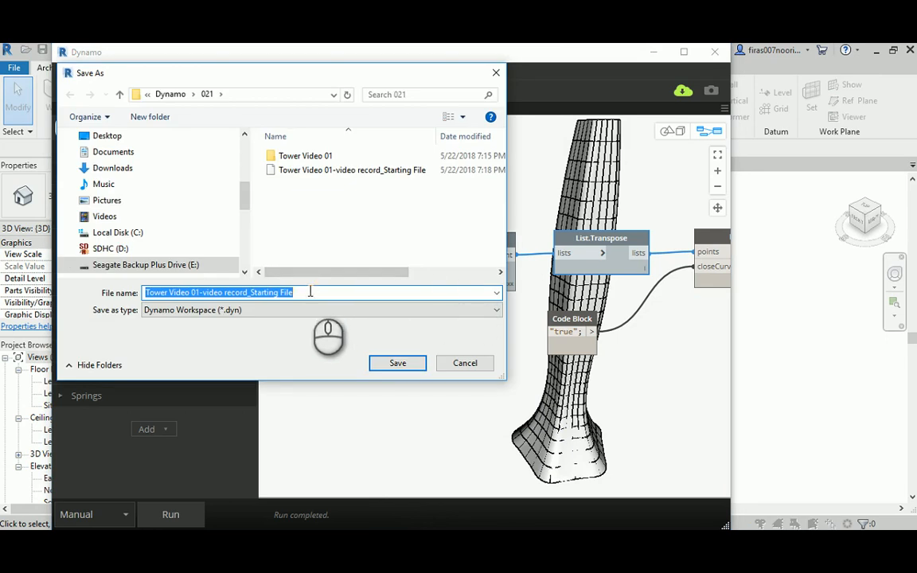
left_click_drag(311, 292, 204, 294)
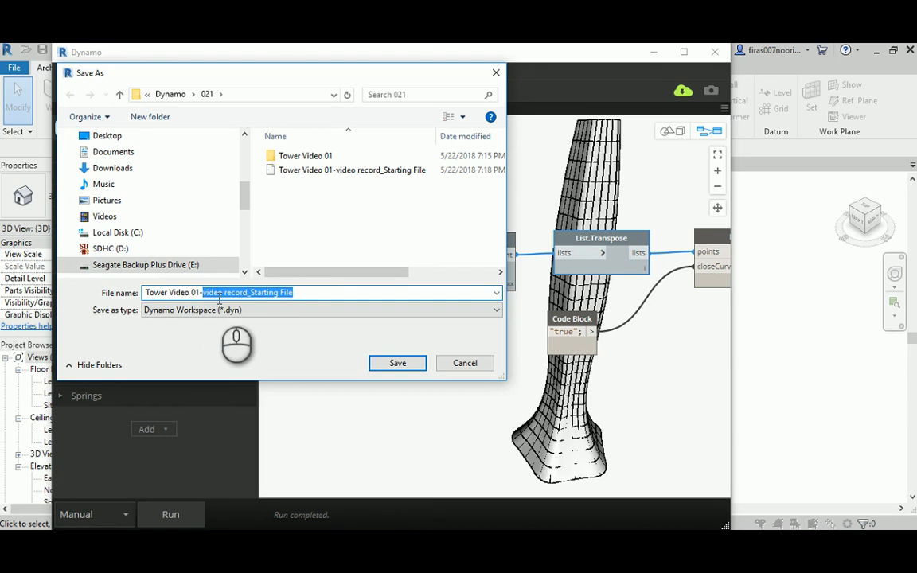
key("BackSpace")
key("BackSpace")
type("_Cladding")
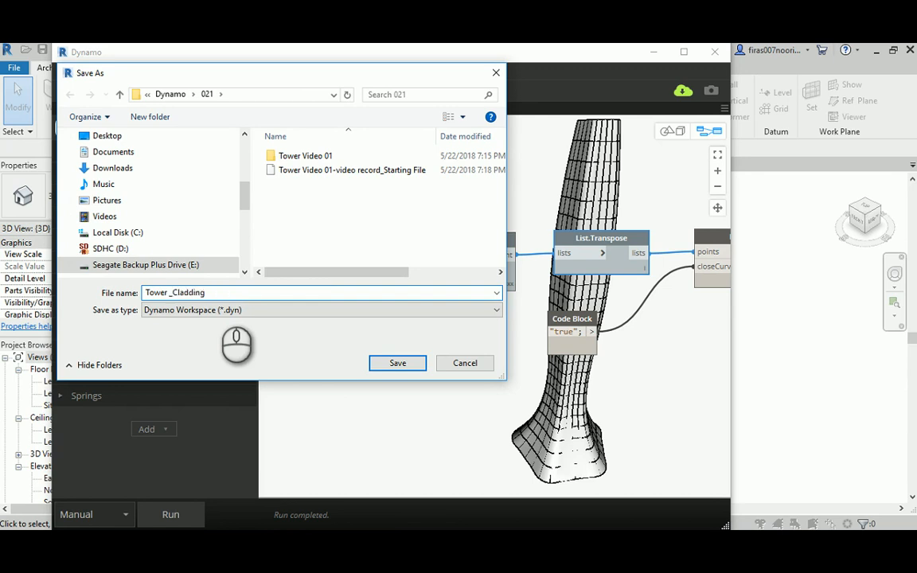
left_click(174, 295)
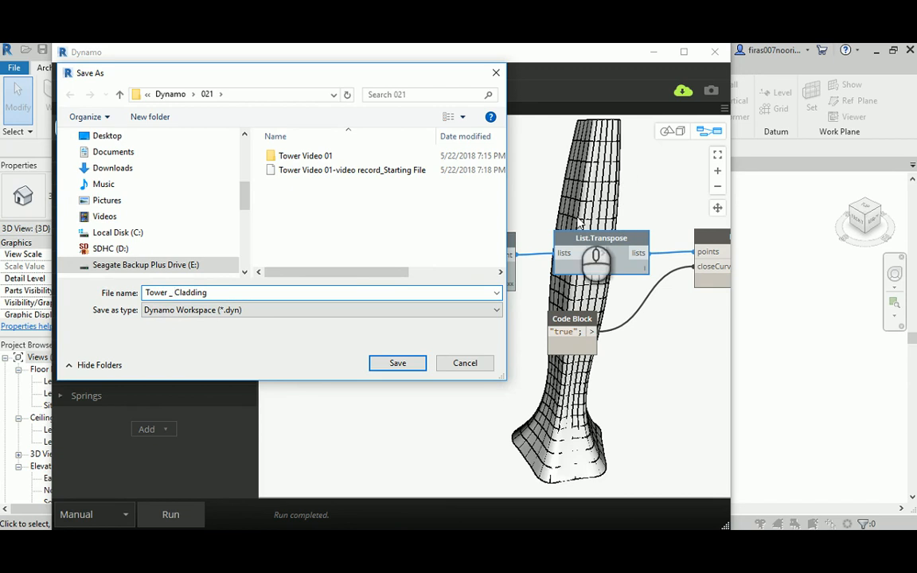
key("BackSpace")
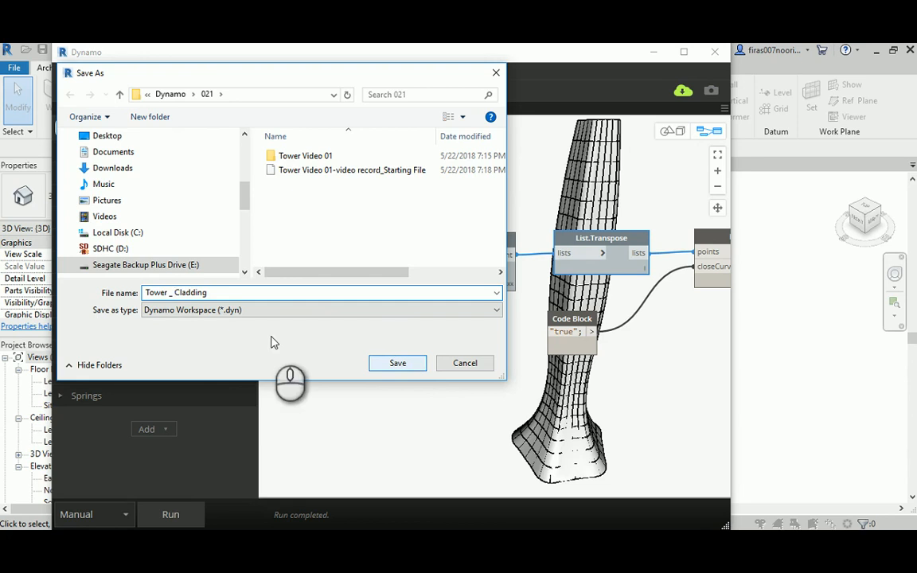
key("BackSpace")
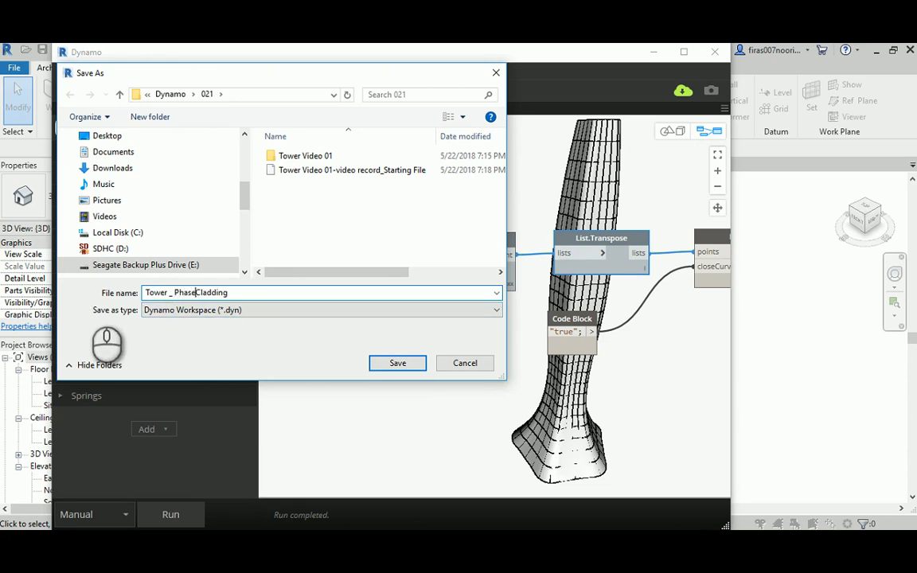
type("Phase 02 _")
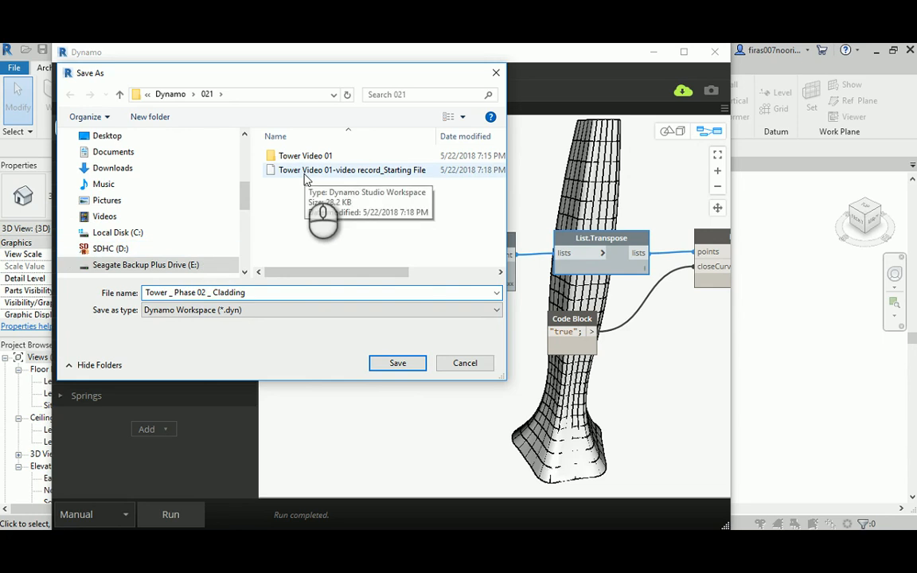
left_click(396, 364)
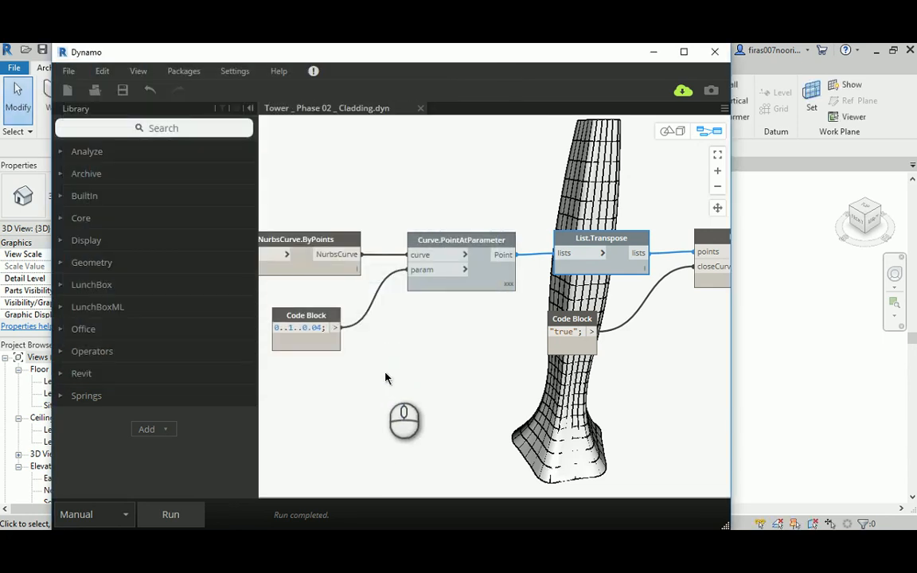
Step: Switch to Revit and save a copy of the project as "Tower _ Phase 02 _ Cladding" in the 021 folder
left_click(763, 154)
left_click(657, 55)
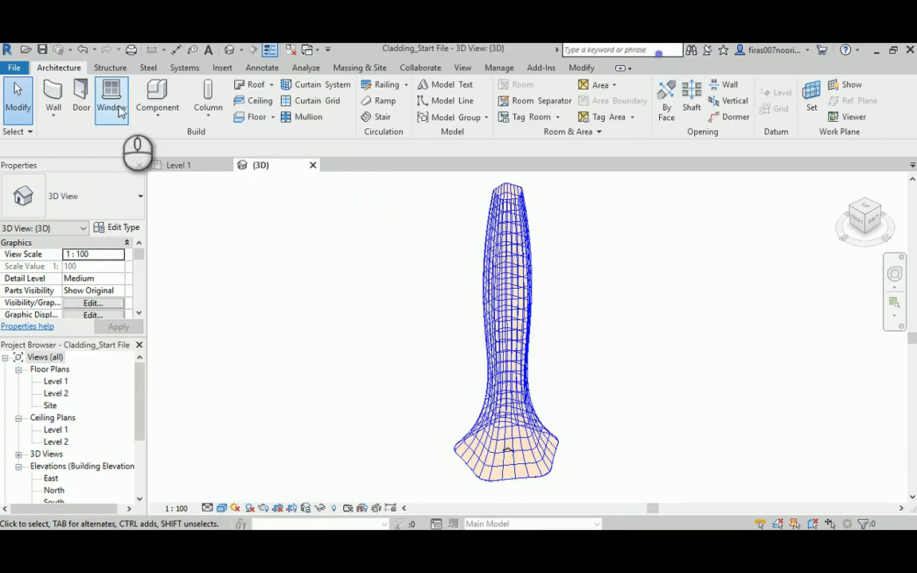
left_click(14, 68)
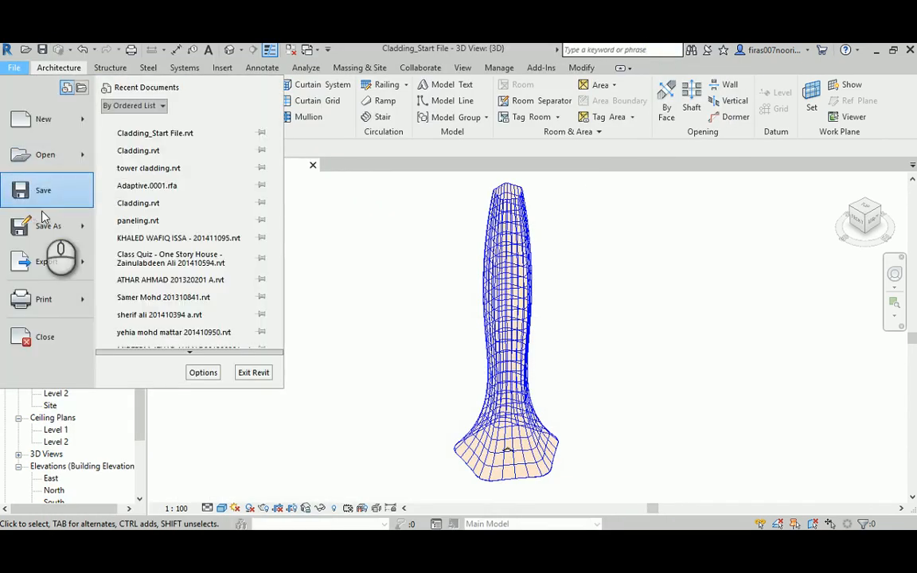
mouse_move(49, 226)
left_click(168, 146)
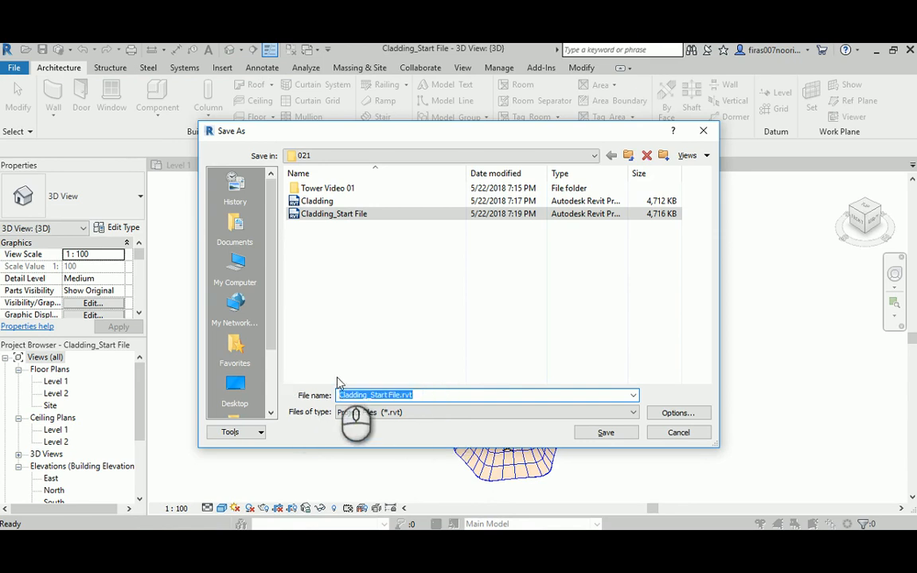
type("Tower")
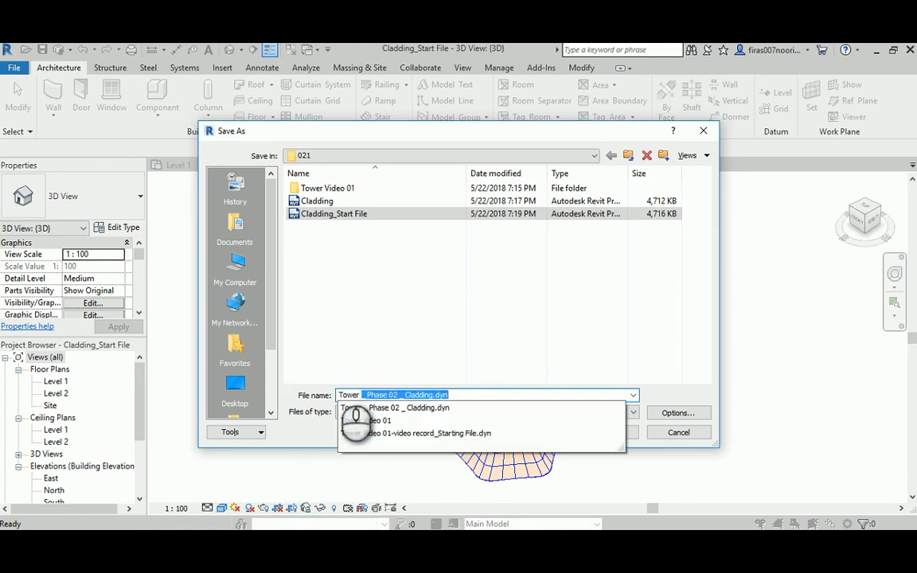
double_click(433, 394)
left_click(469, 394)
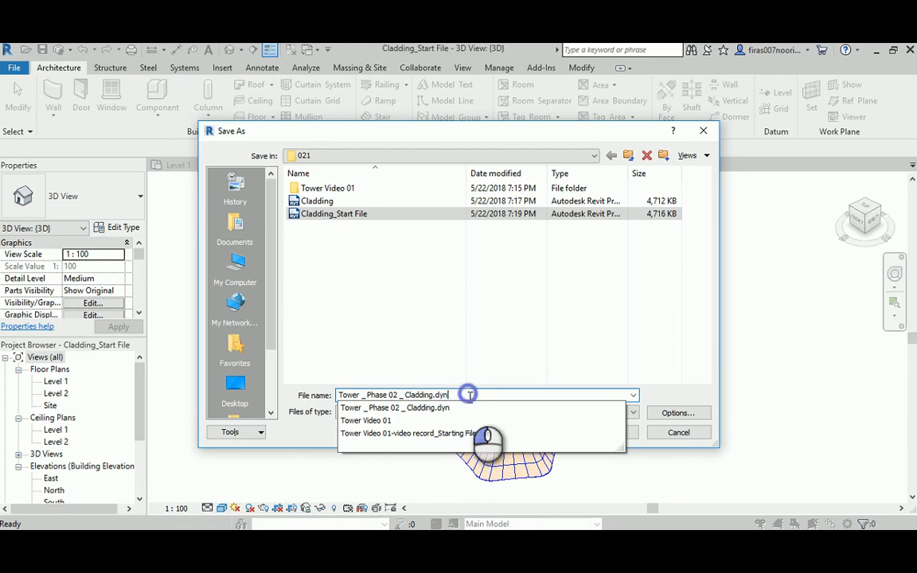
key("BackSpace")
key("BackSpace")
key("BackSpace")
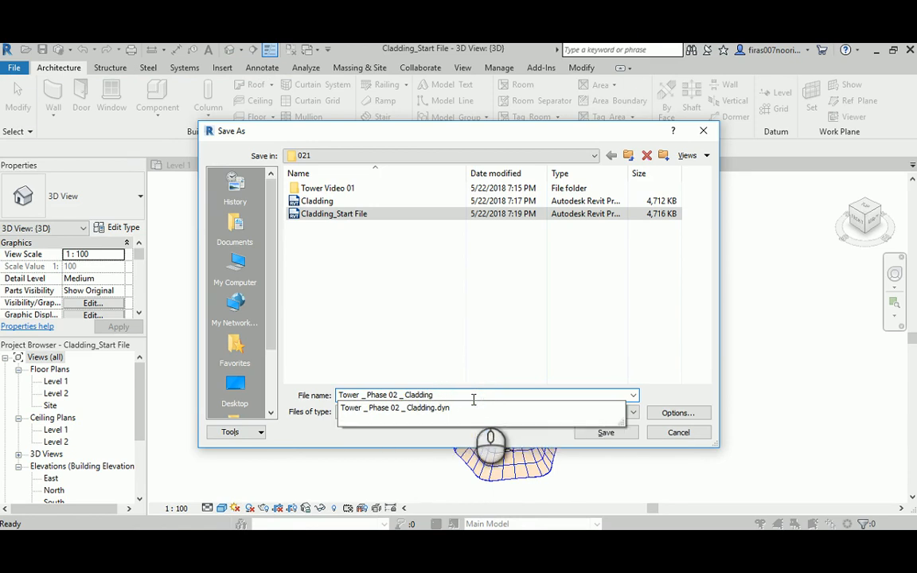
left_click(603, 434)
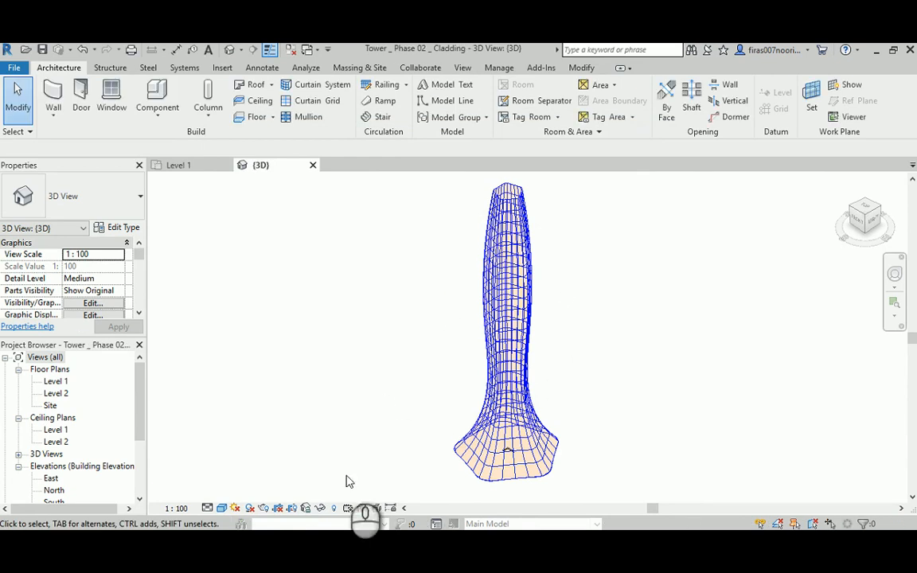
Step: Switch to Dynamo and turn off the preview of the NurbsCurve.ByPoints node that feeds Solid.ByLoft
mouse_move(363, 544)
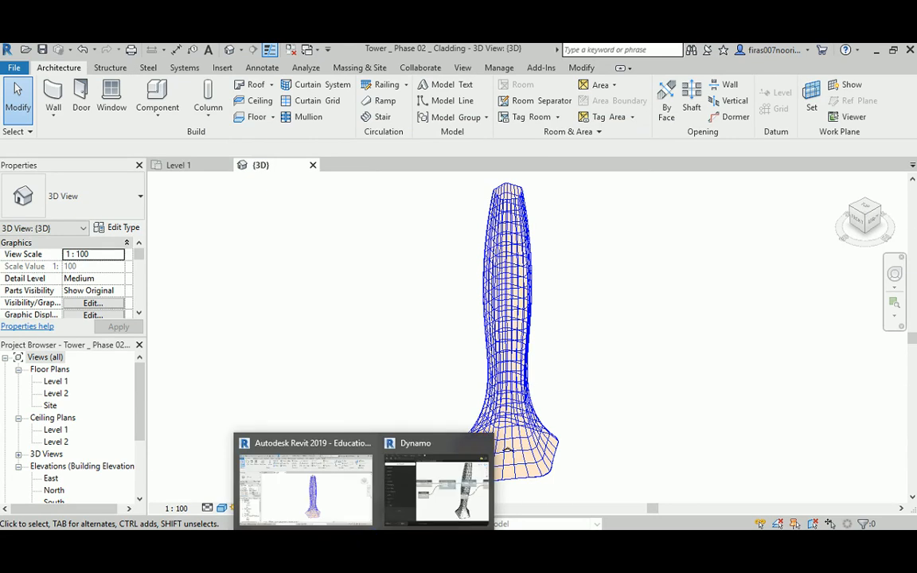
left_click(434, 482)
middle_click_drag(517, 371, 382, 363)
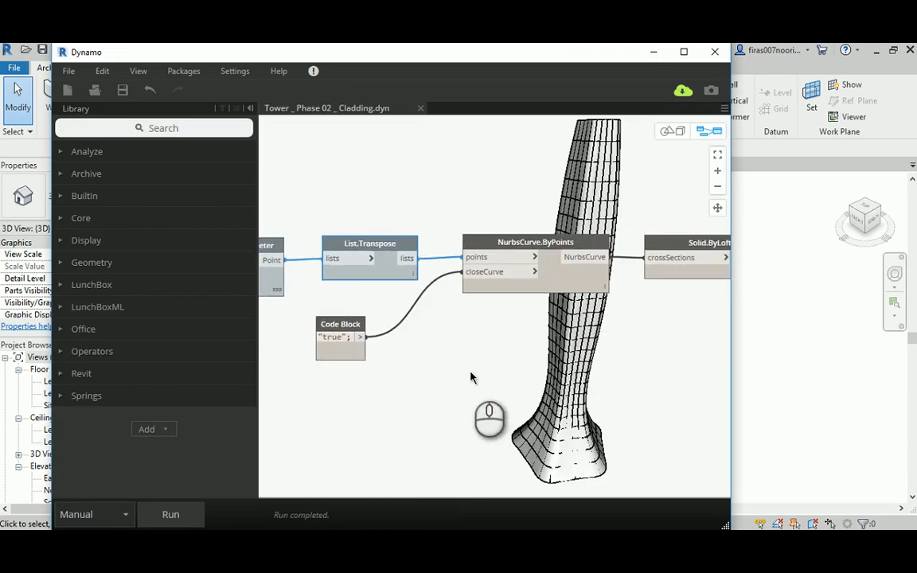
middle_click_drag(498, 185, 393, 242)
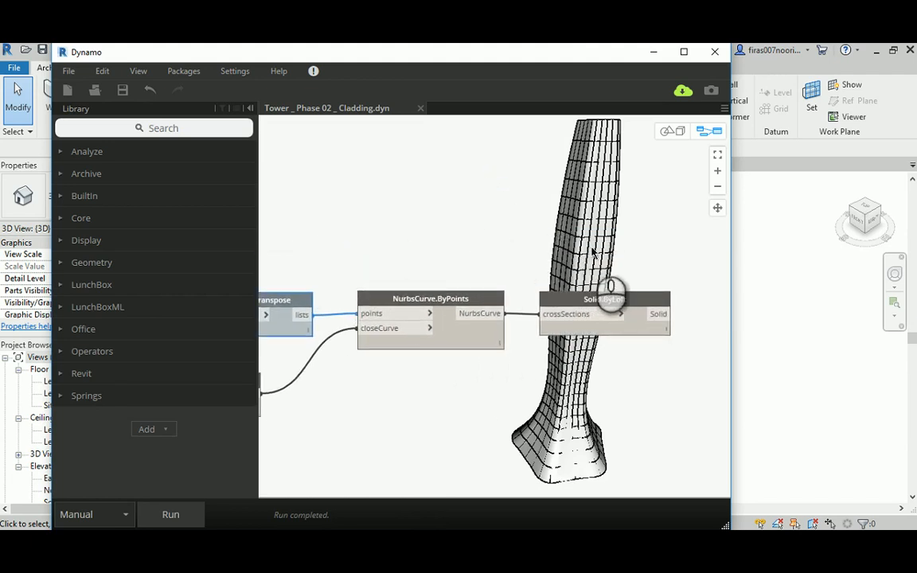
right_click(452, 308)
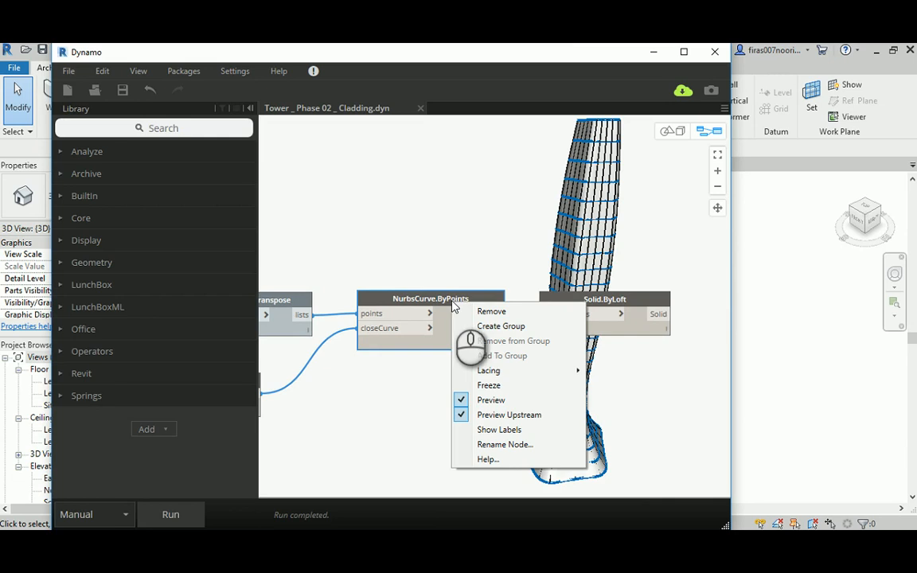
left_click(493, 399)
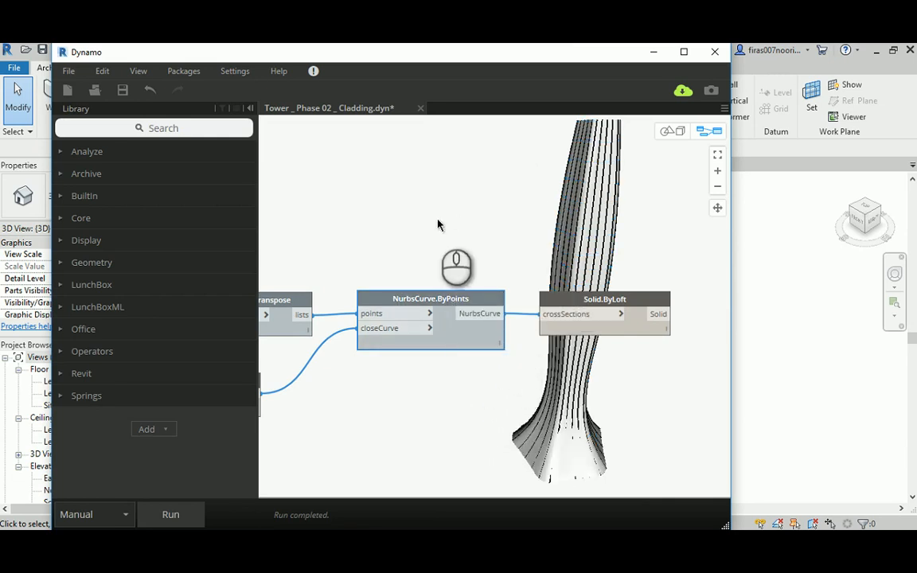
Step: Turn off the preview of the NurbsCurve.ByPoints node that feeds Curve.PointAtParameter
middle_click_drag(423, 231, 578, 234)
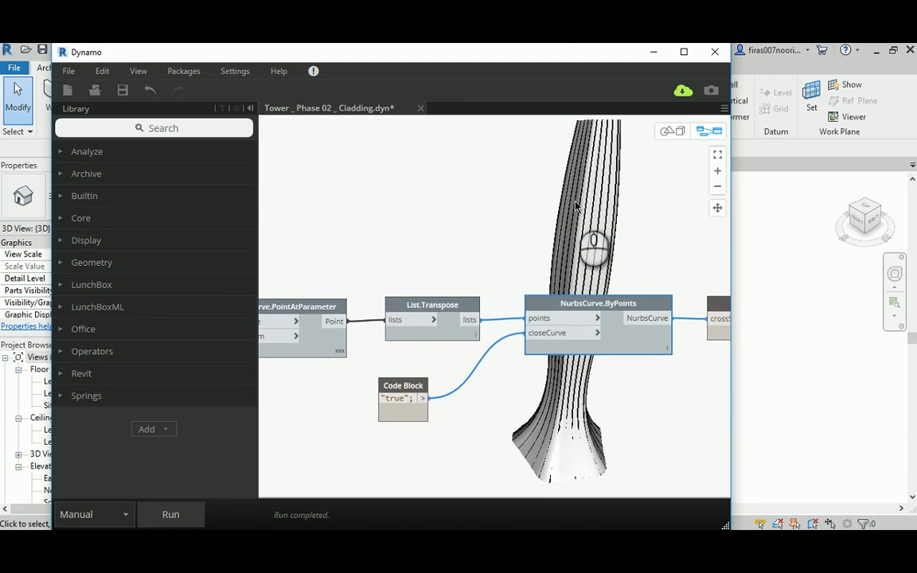
middle_click_drag(373, 250, 525, 267)
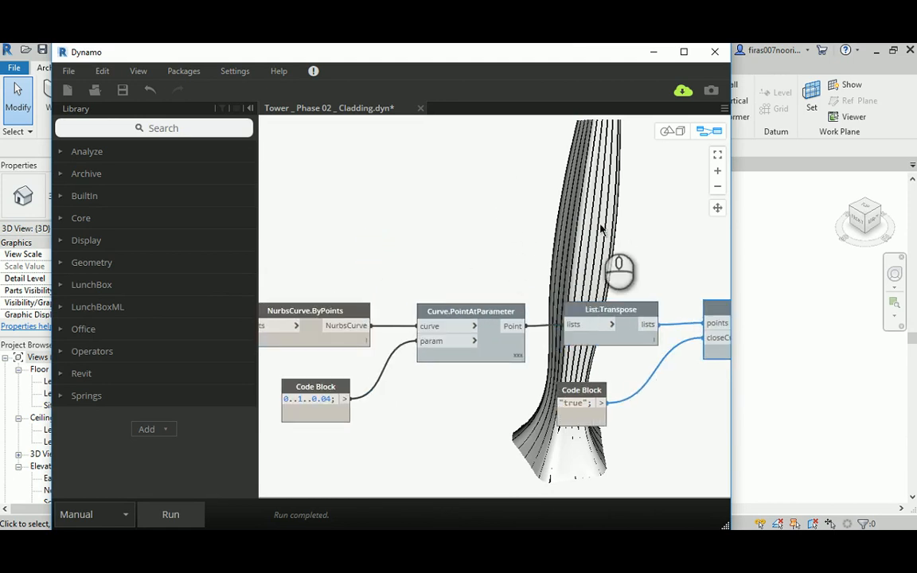
middle_click_drag(424, 262, 488, 268)
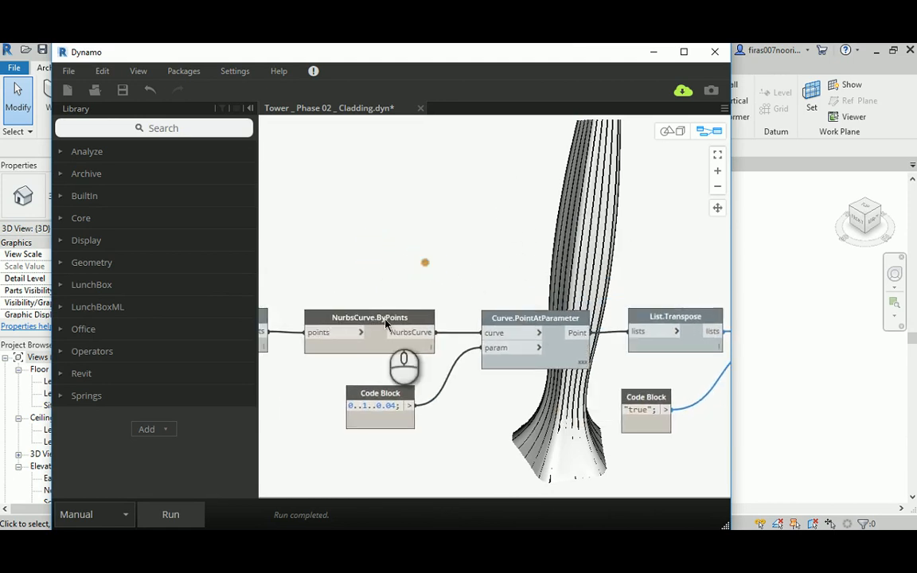
right_click(362, 322)
left_click(390, 419)
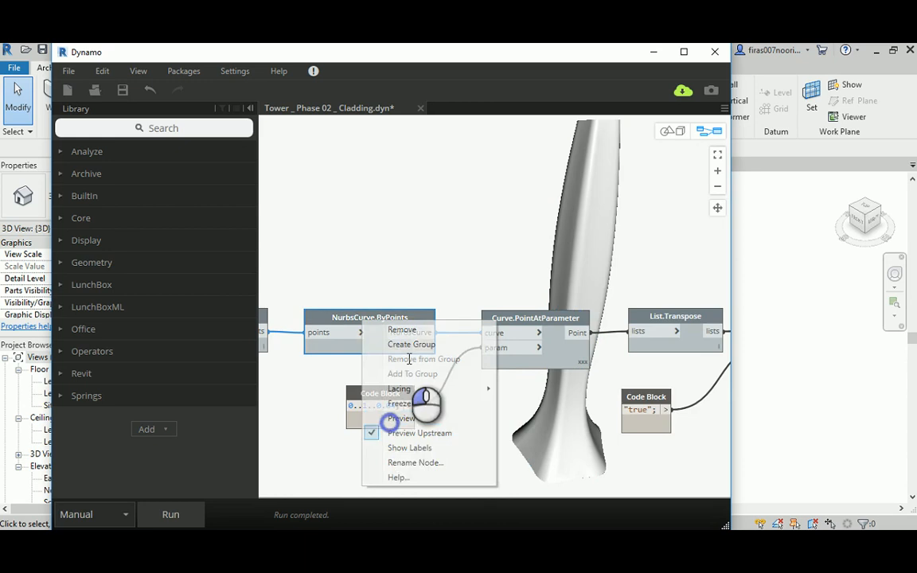
Step: Examine the lofted tower solid from different angles in the 3D background preview, then return to the graph
middle_click_drag(606, 262, 377, 259)
middle_click_drag(575, 261, 367, 251)
middle_click_drag(514, 258, 367, 214)
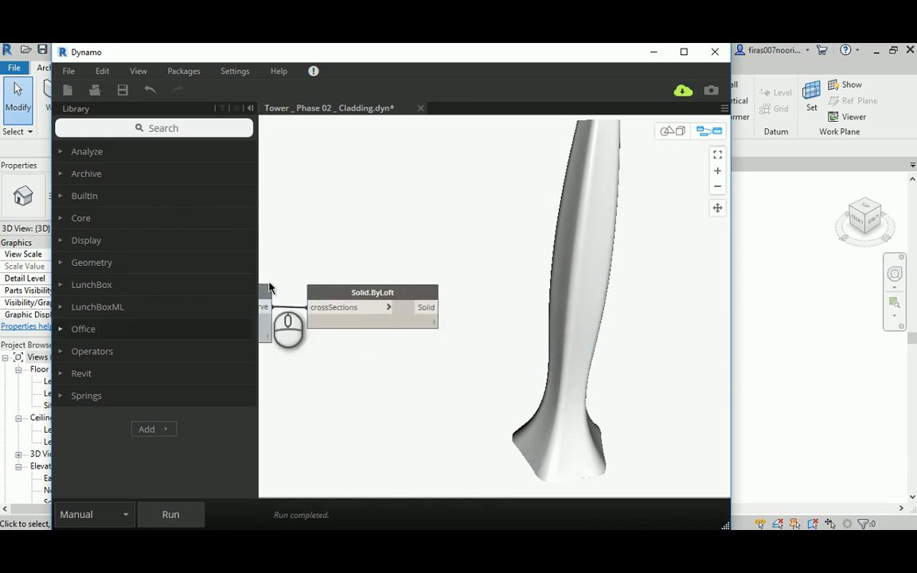
left_click(674, 132)
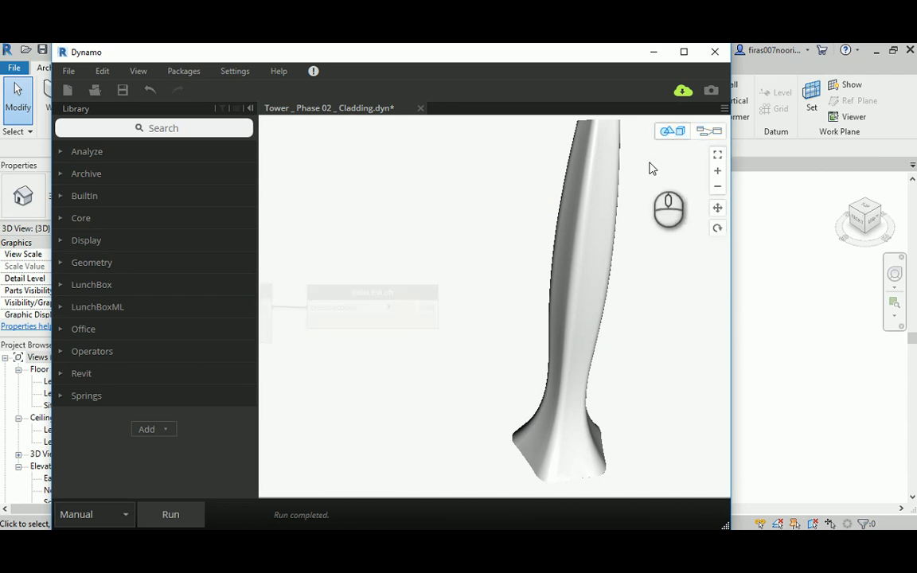
mouse_move(557, 212)
middle_mouse_down()
mouse_move(563, 245)
mouse_move(545, 211)
mouse_move(548, 219)
middle_mouse_up()
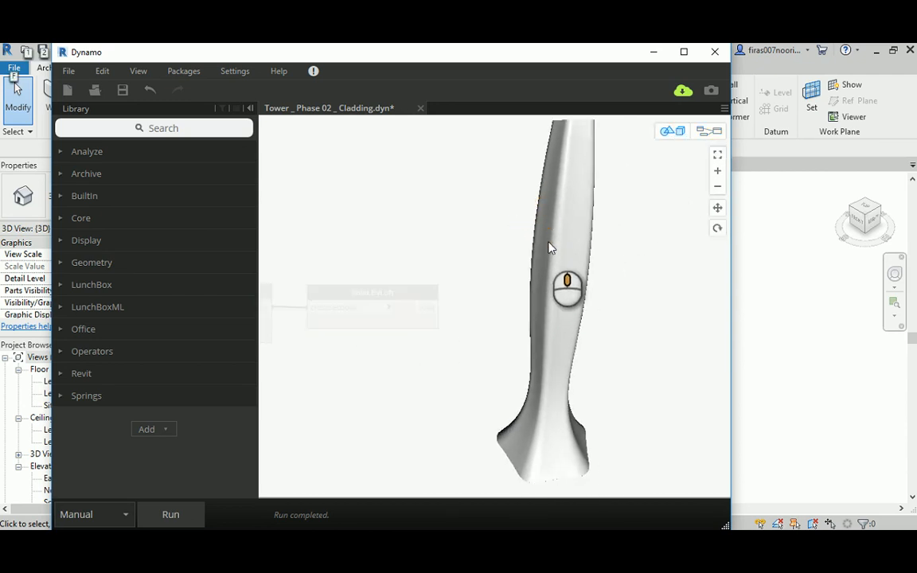
mouse_move(547, 233)
right_mouse_down()
mouse_move(552, 258)
mouse_move(541, 246)
right_mouse_up()
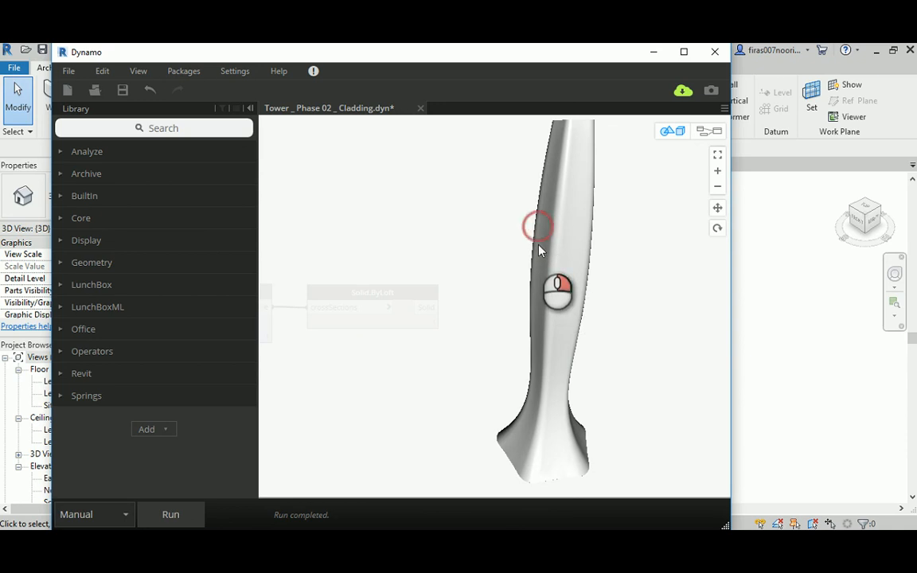
middle_click_drag(528, 222, 533, 239)
mouse_move(542, 202)
middle_mouse_down()
mouse_move(539, 236)
mouse_move(542, 219)
middle_mouse_up()
scroll(541, 212, "down", 1)
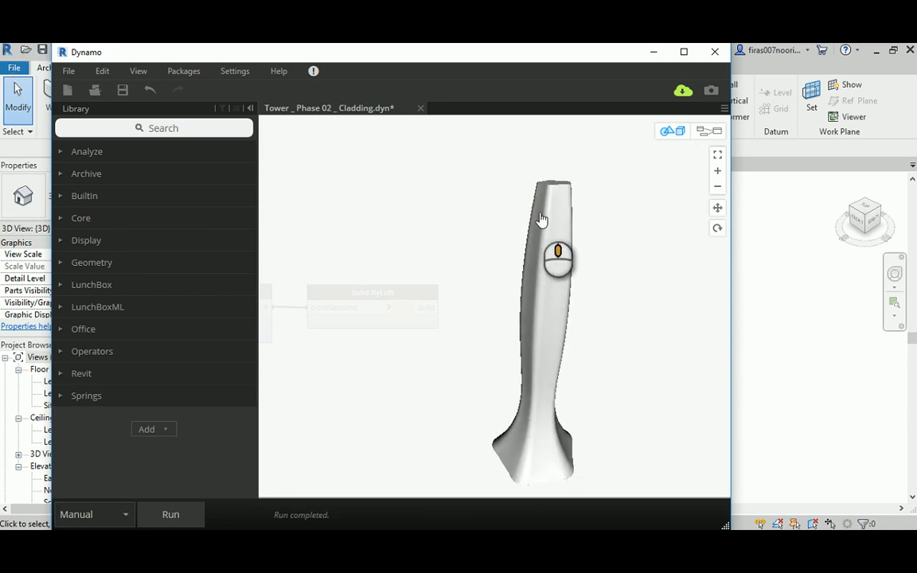
right_click_drag(542, 219, 575, 210)
left_click(709, 131)
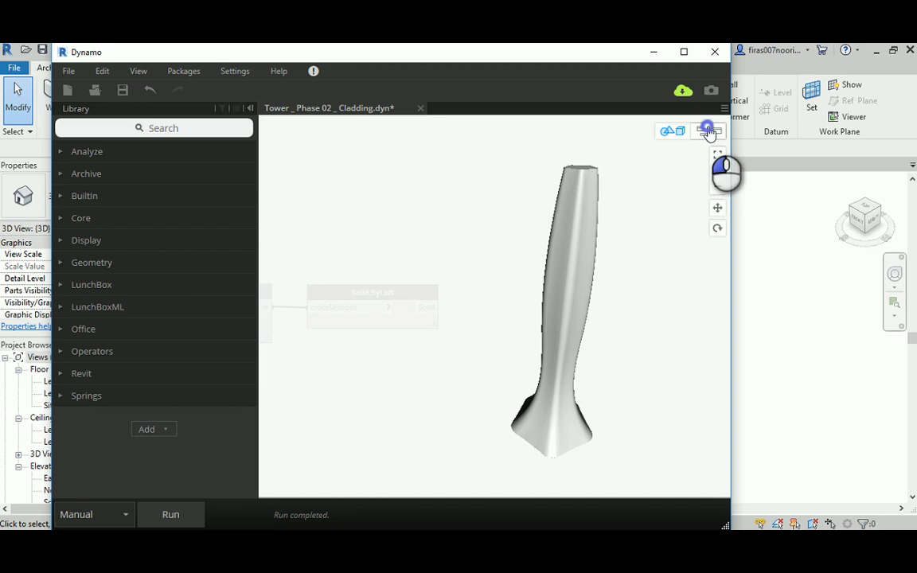
Step: Find the Topology.Faces node in the library and place it beside the Solid.ByLoft node
scroll(384, 258, "up", 1)
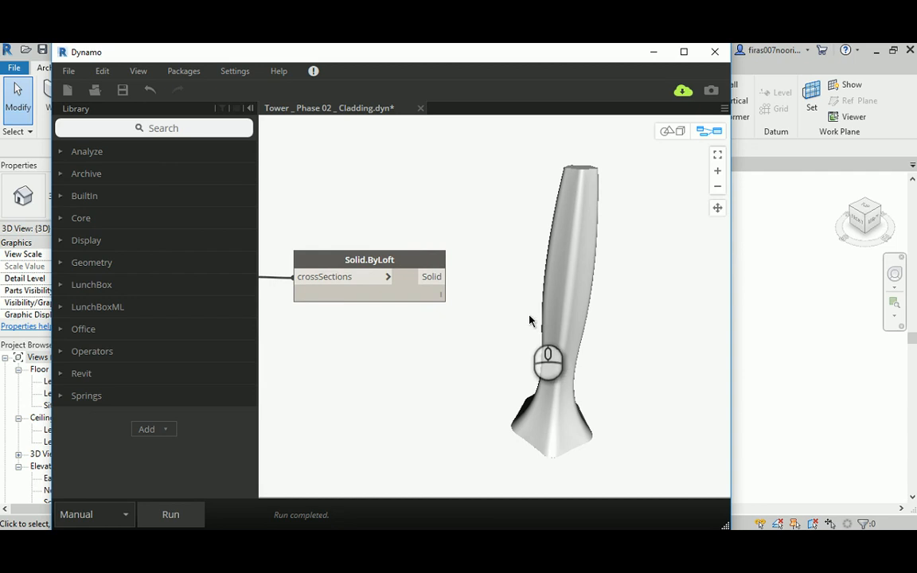
left_click(163, 129)
type("T")
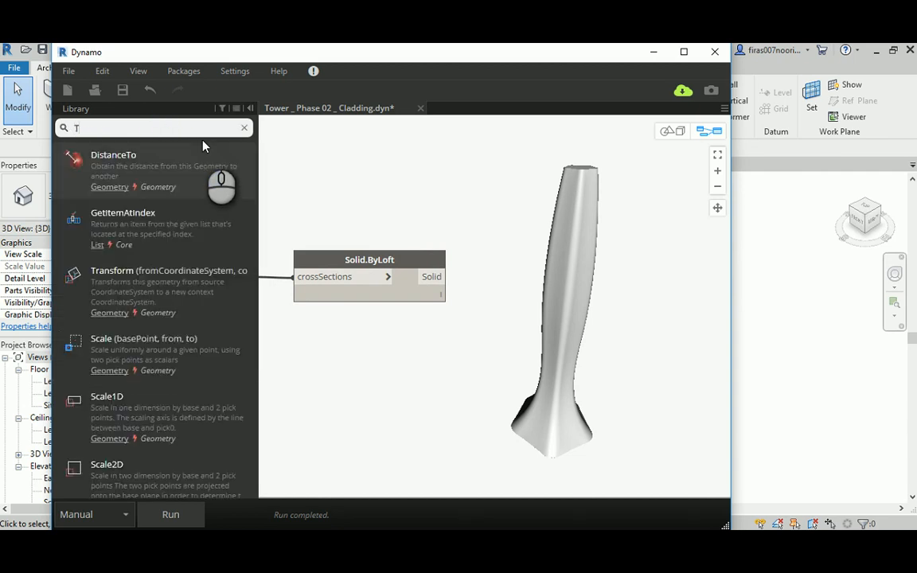
type("op")
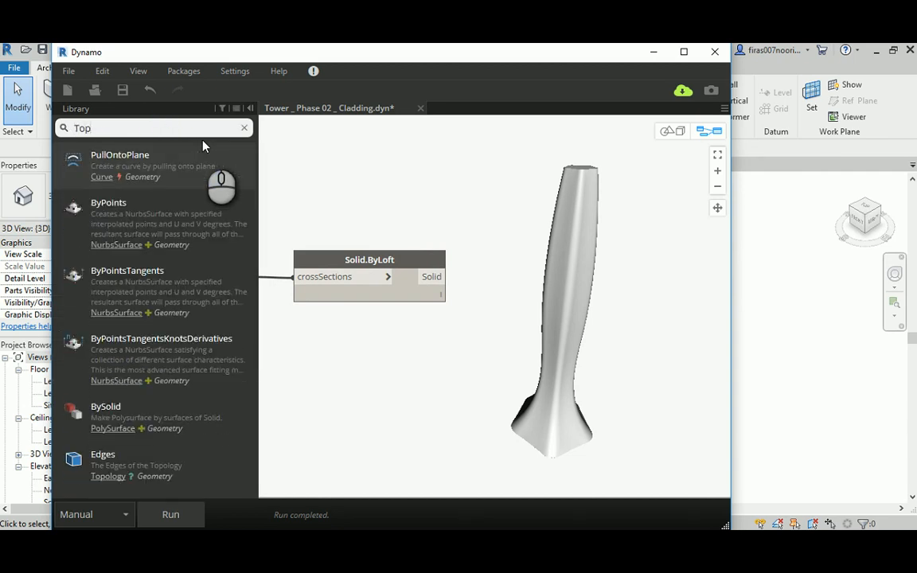
type("ology.faces")
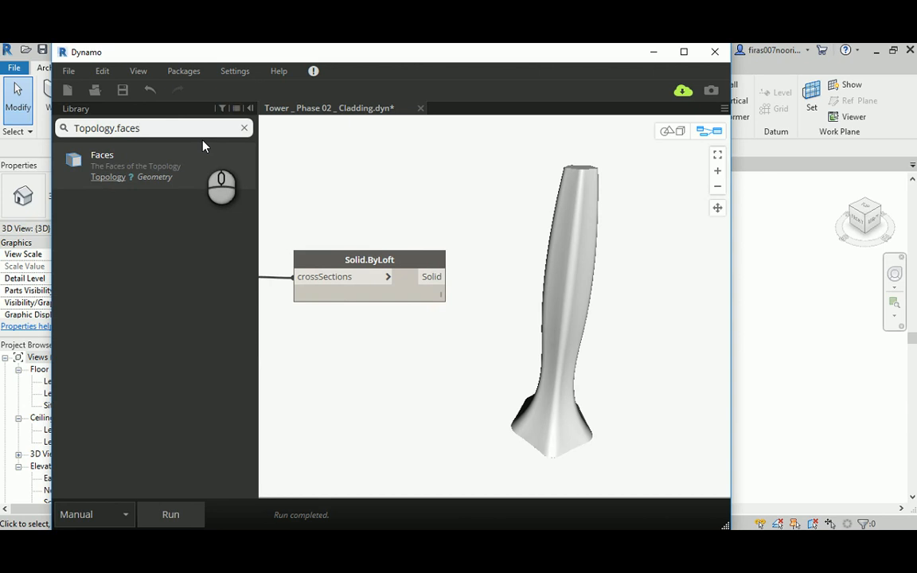
left_click(116, 163)
left_click_drag(504, 293, 531, 265)
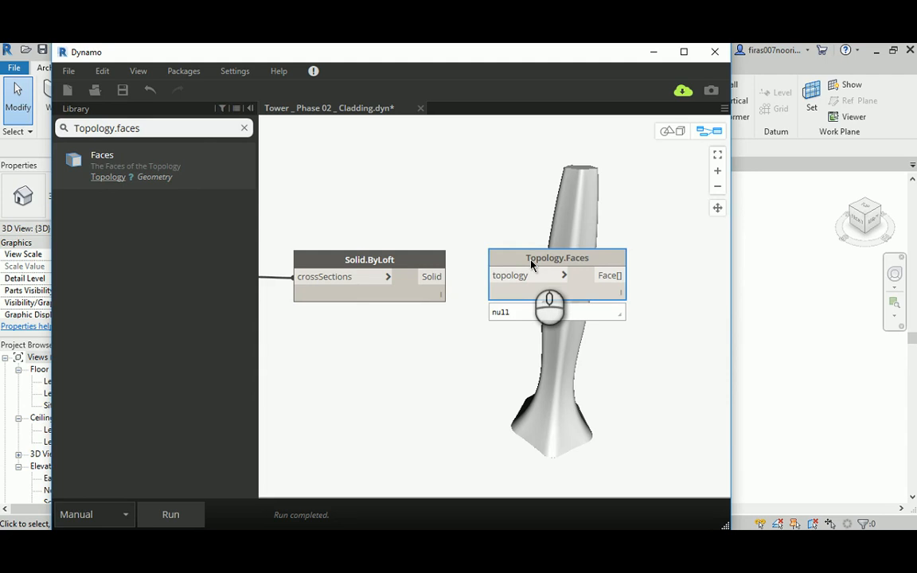
left_click(651, 55)
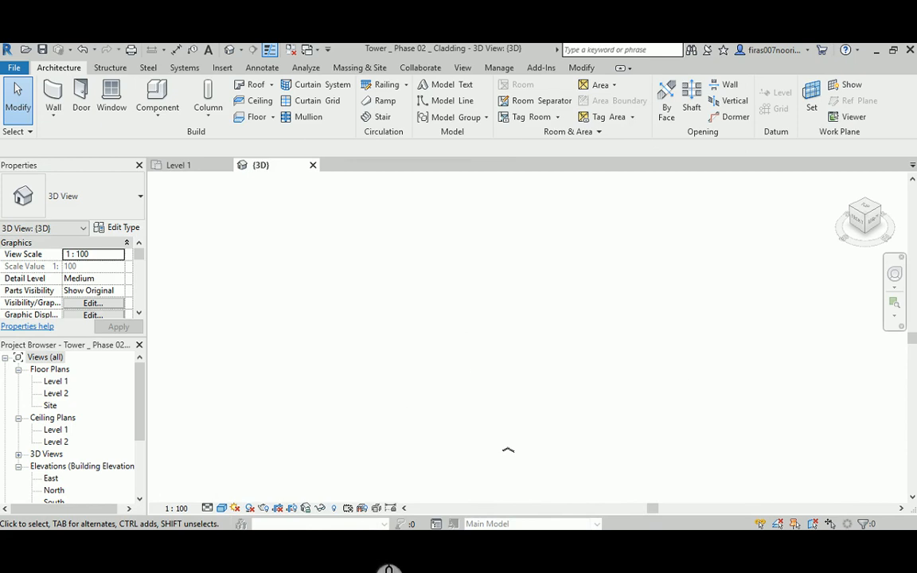
mouse_move(367, 552)
left_click(409, 493)
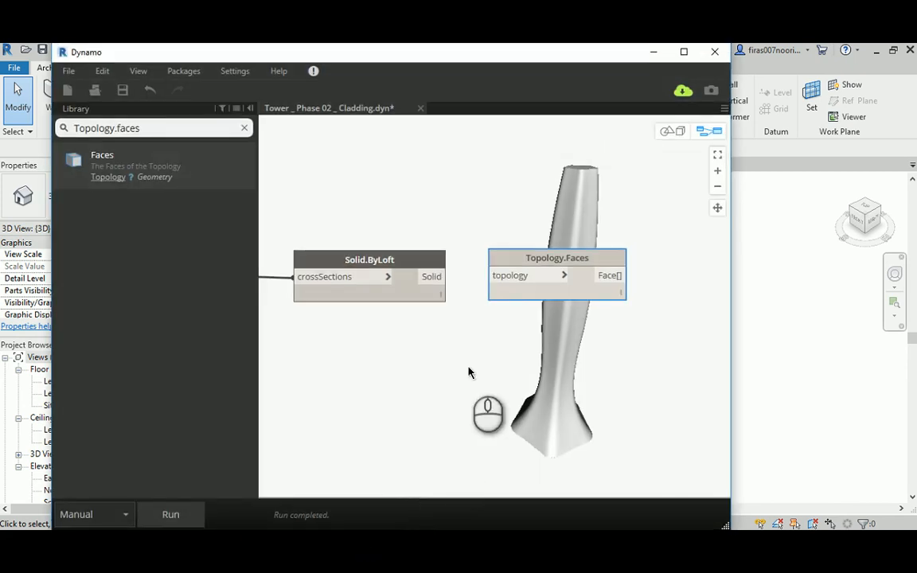
Step: Connect the Solid output of Solid.ByLoft to the topology input of Topology.Faces
left_click_drag(432, 281, 497, 276)
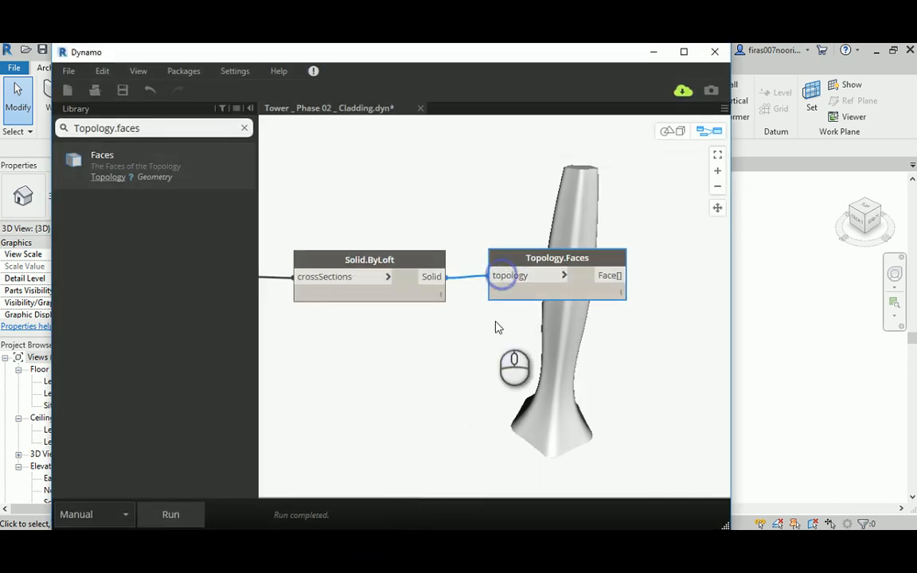
middle_click_drag(481, 337, 399, 343)
scroll(399, 344, "down", 1)
left_click_drag(440, 278, 449, 278)
middle_click_drag(479, 244, 449, 241)
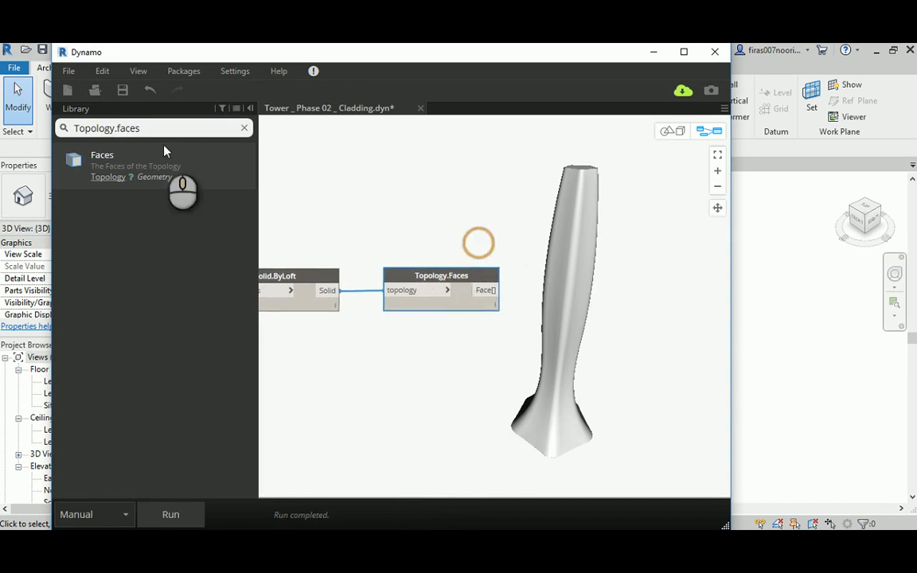
Step: Find the Face.SurfaceGeometry node in the library and place it beside the Topology.Faces node
left_click(162, 129)
type("Fa")
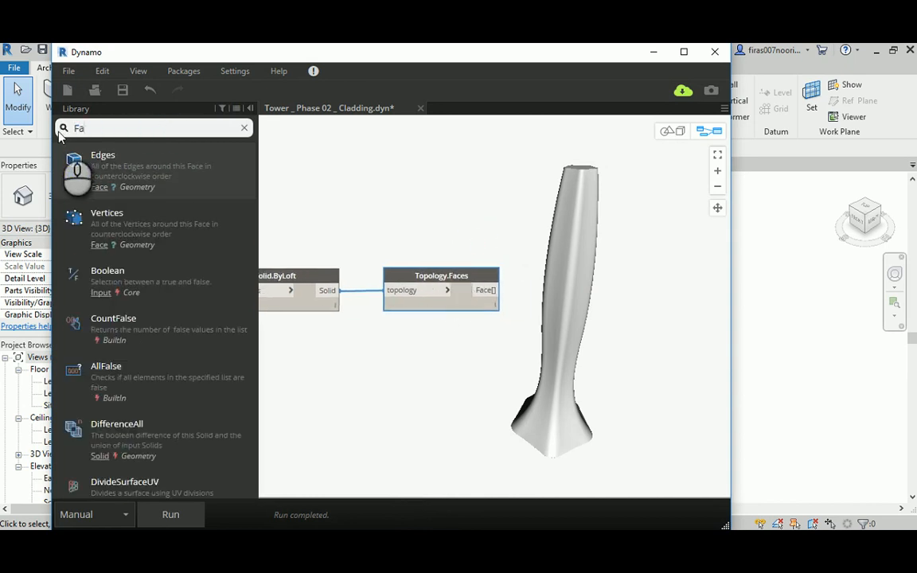
type("ce.surface")
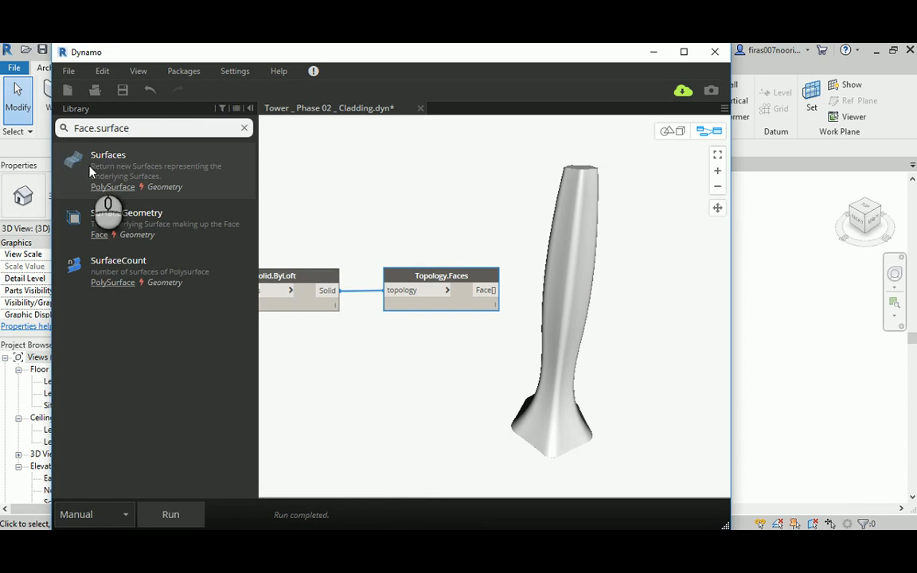
left_click(118, 227)
left_click_drag(512, 313, 595, 281)
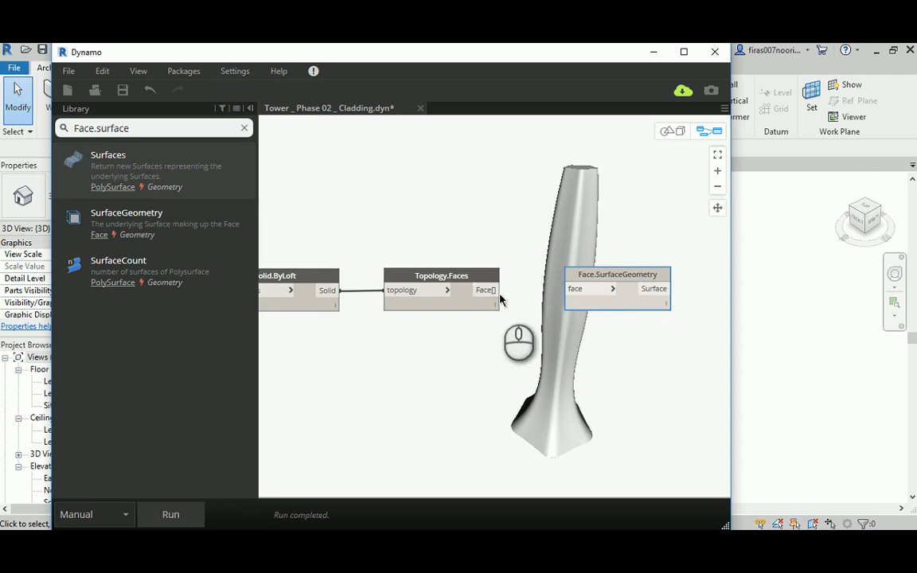
left_click(452, 281)
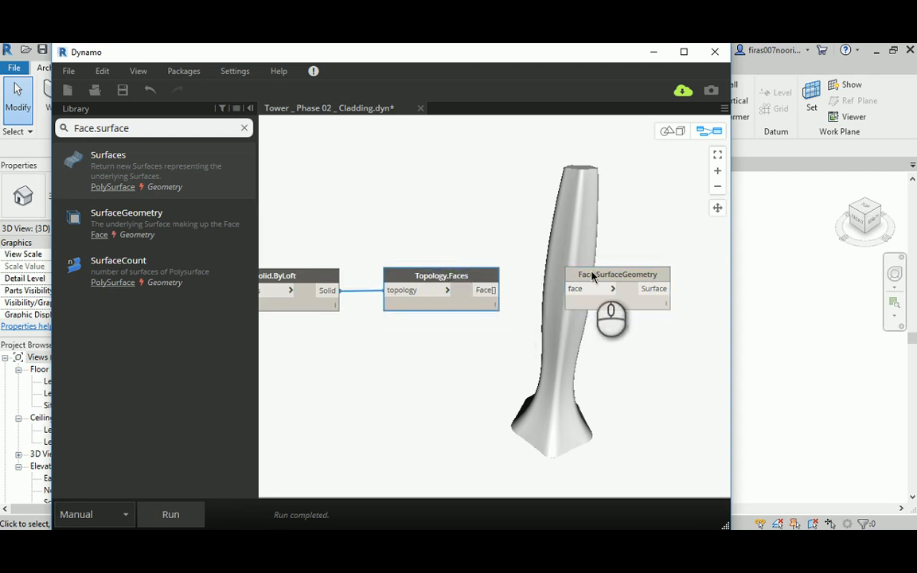
Step: Connect the Face[] output of Topology.Faces to the face input of Face.SurfaceGeometry
mouse_move(611, 281)
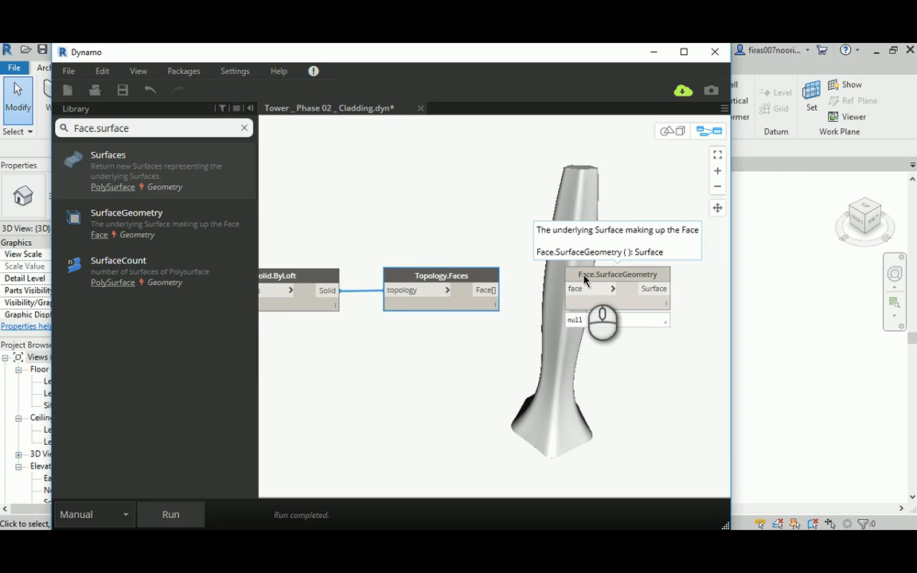
left_click(497, 290)
left_click(577, 289)
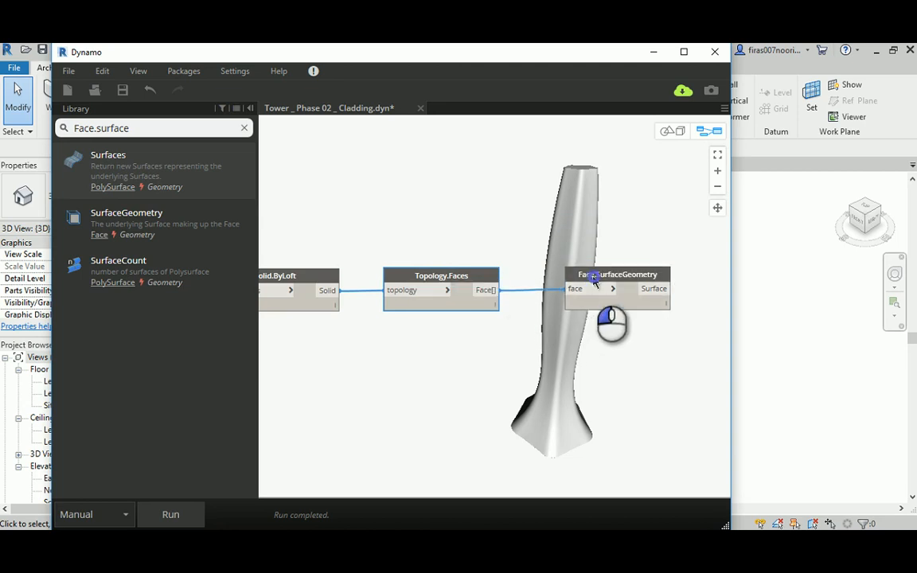
Step: Run the graph and pin the output previews of the Face.SurfaceGeometry and Topology.Faces nodes
middle_click_drag(596, 249, 471, 235)
scroll(501, 241, "down", 1)
middle_click_drag(413, 230, 472, 233)
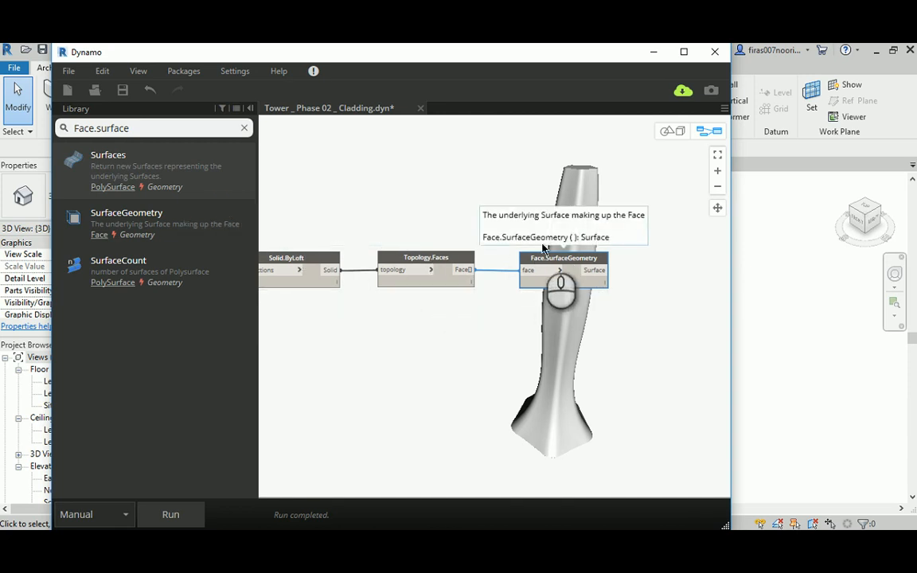
middle_click_drag(601, 231, 420, 216)
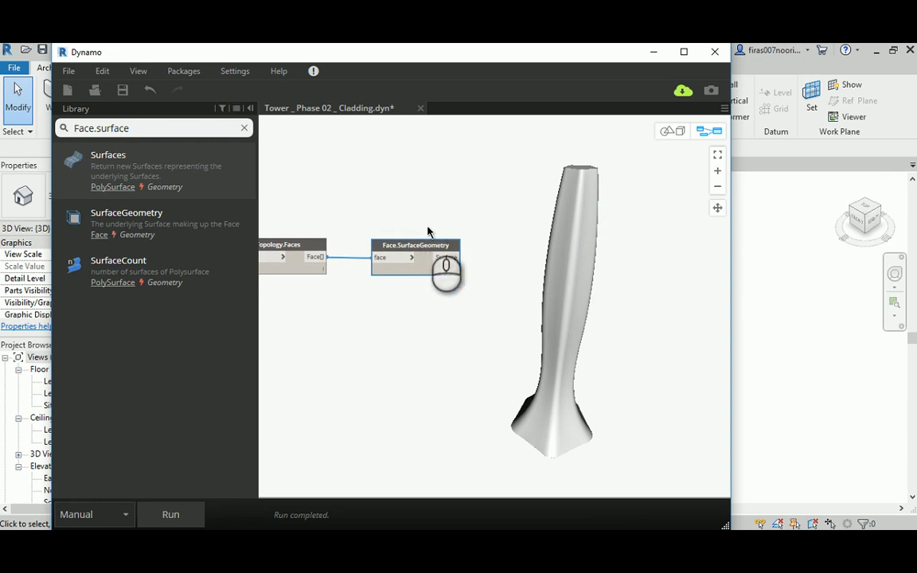
left_click(181, 511)
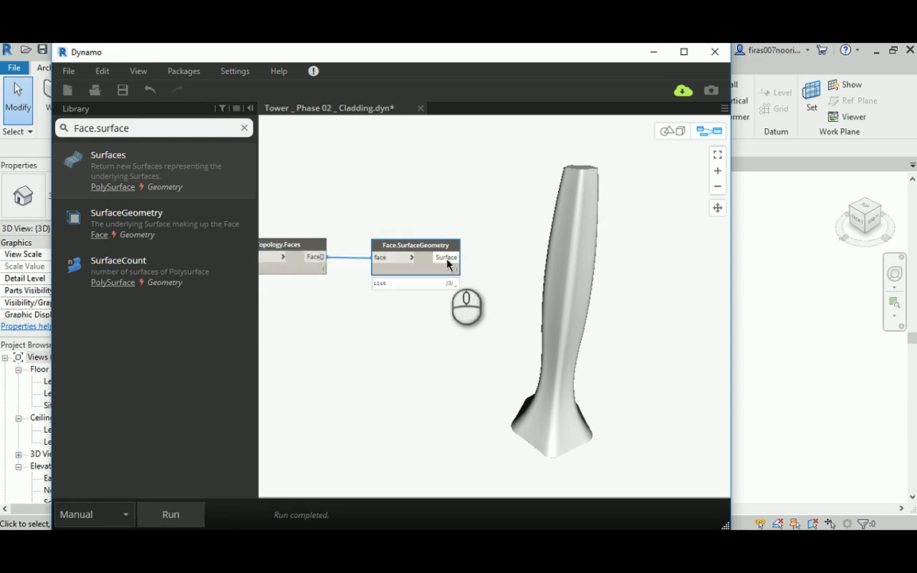
left_click(455, 287)
middle_click_drag(383, 204, 472, 192)
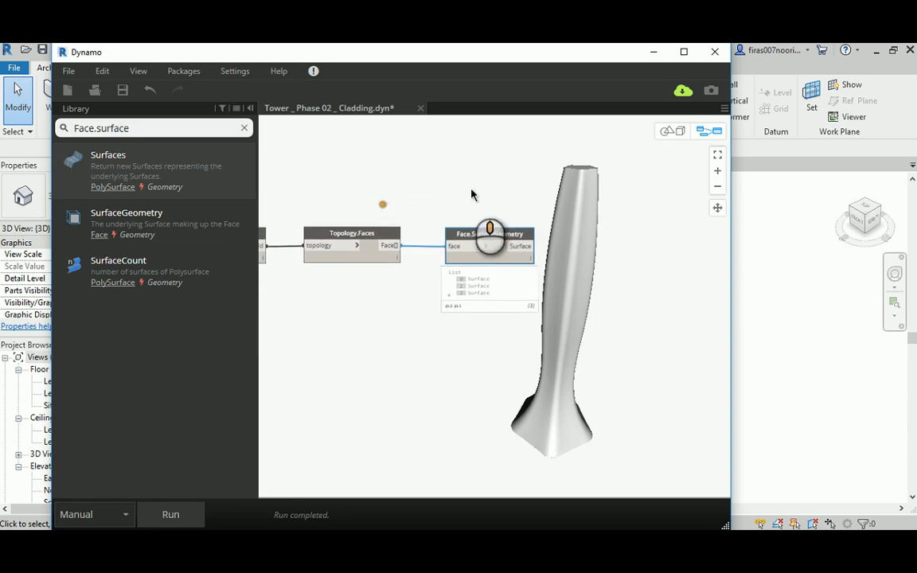
left_click(404, 268)
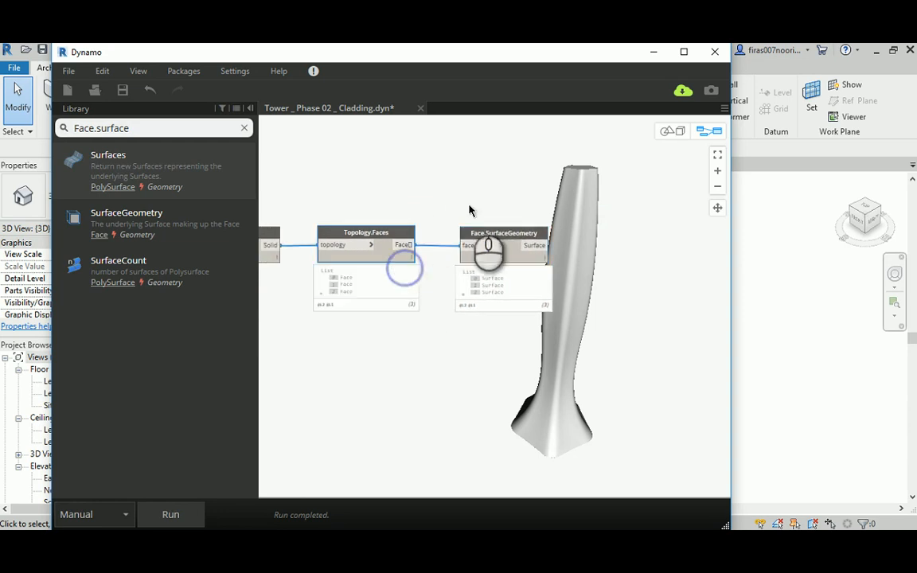
Step: Switch to Revit to examine the tower in the 3D view, then return to Dynamo
left_click(654, 53)
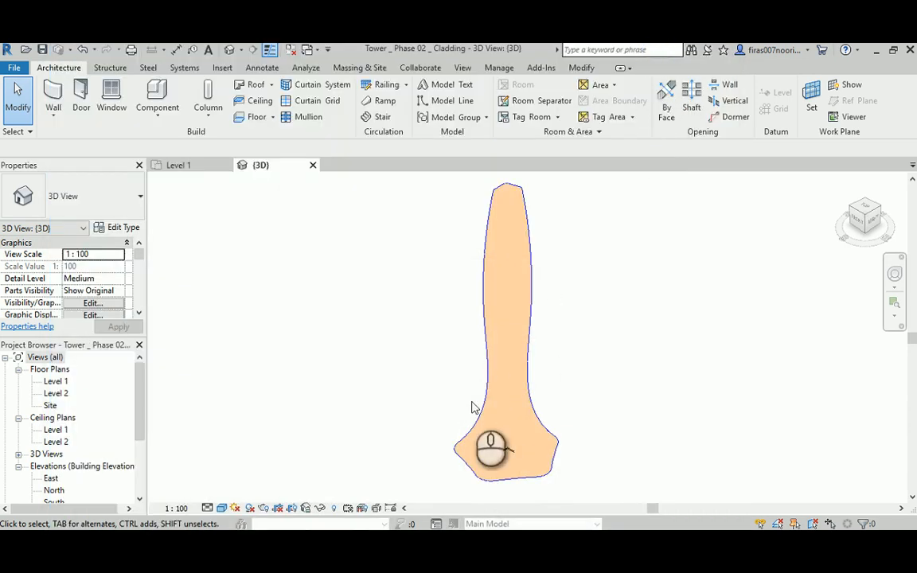
scroll(483, 350, "up", 2)
scroll(481, 334, "down", 2)
scroll(478, 303, "up", 1)
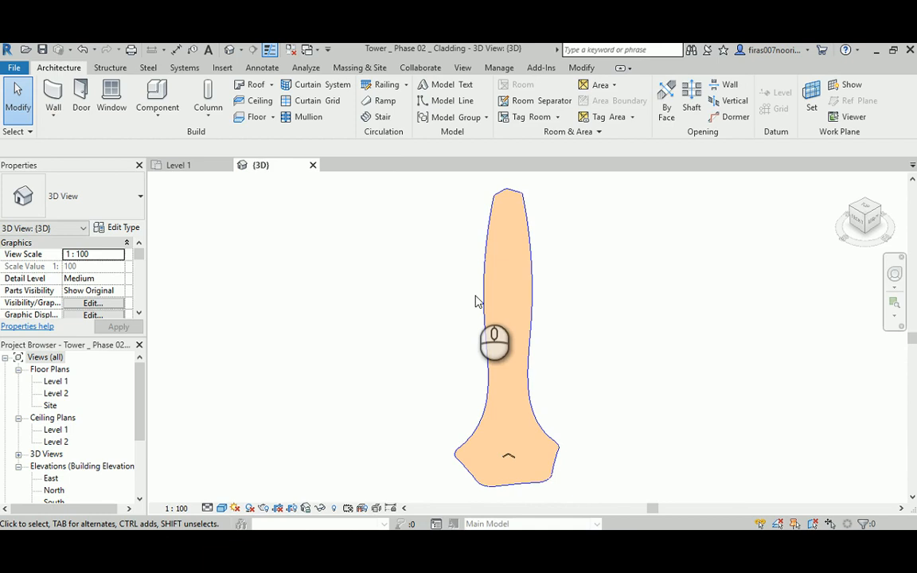
mouse_move(362, 545)
left_click(396, 504)
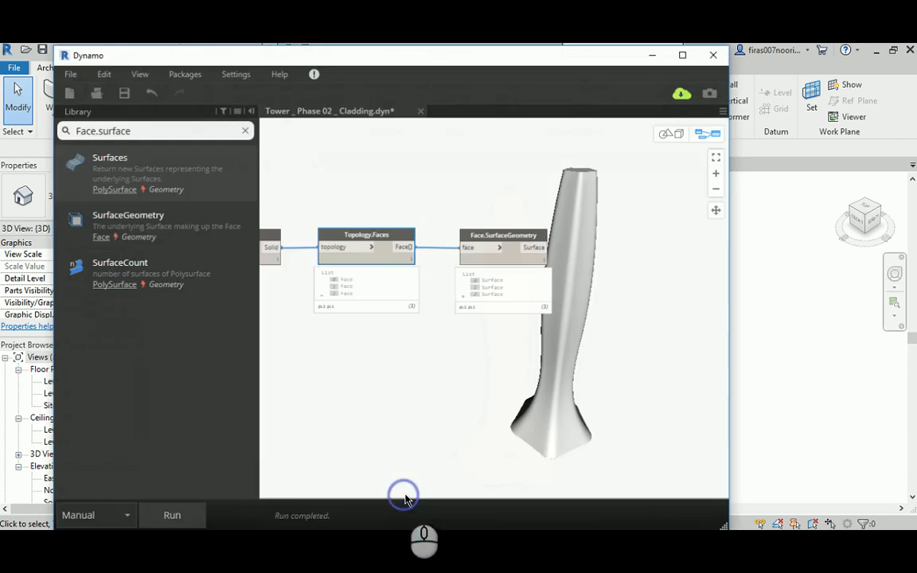
Step: Highlight Face items 0, 1 and 2 in the Topology.Faces output list and inspect the tower in the 3D background preview
scroll(422, 274, "up", 2)
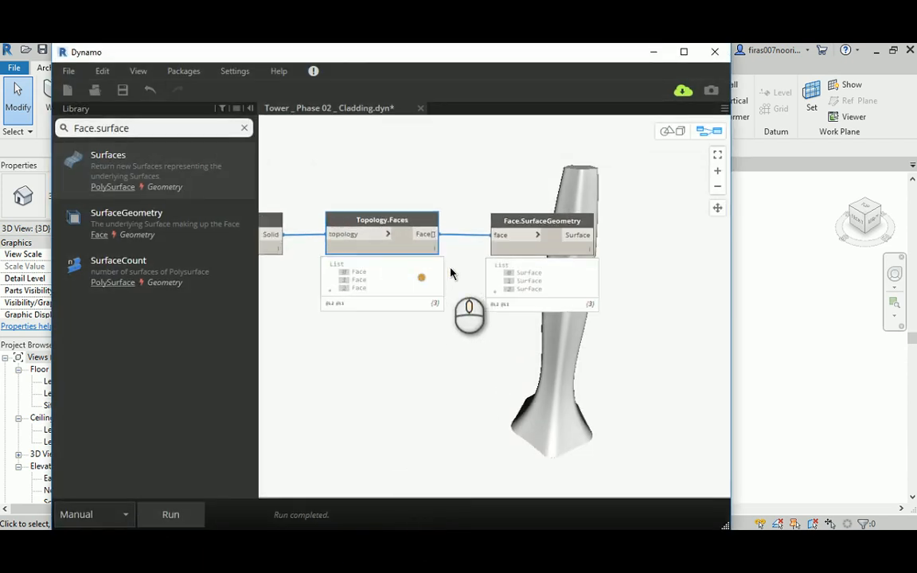
middle_click_drag(387, 192, 470, 196)
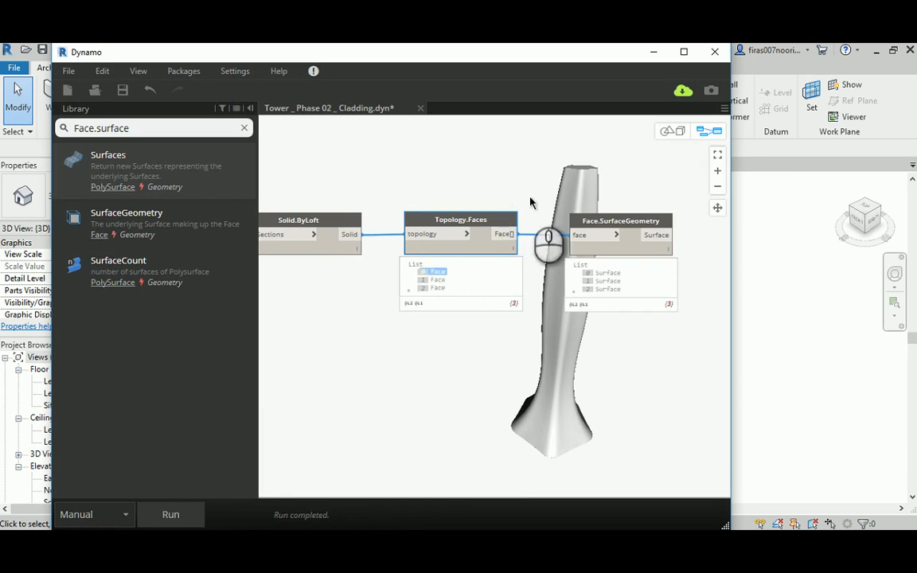
left_click(670, 131)
mouse_move(550, 281)
left_mouse_down()
mouse_move(553, 216)
mouse_move(541, 289)
left_mouse_up()
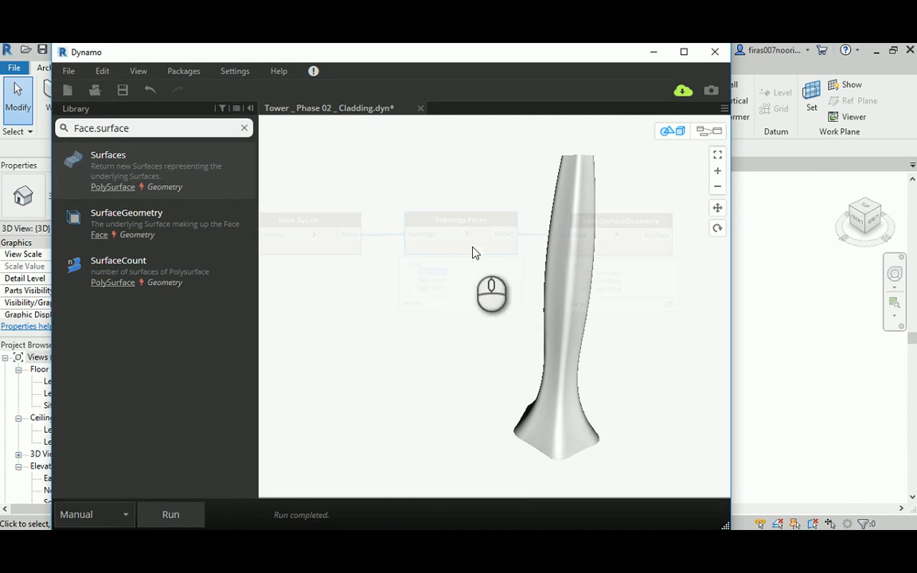
left_click(708, 131)
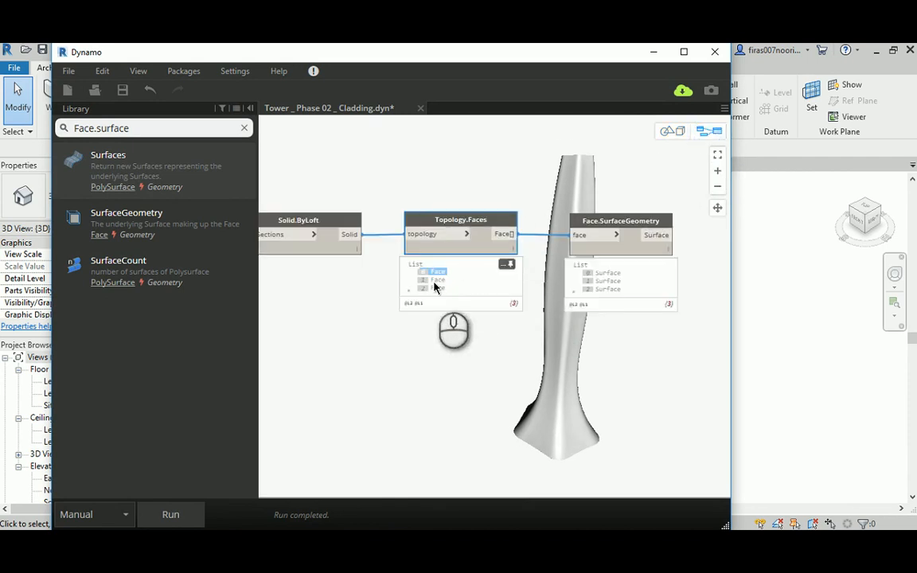
left_click(437, 280)
right_click(539, 213)
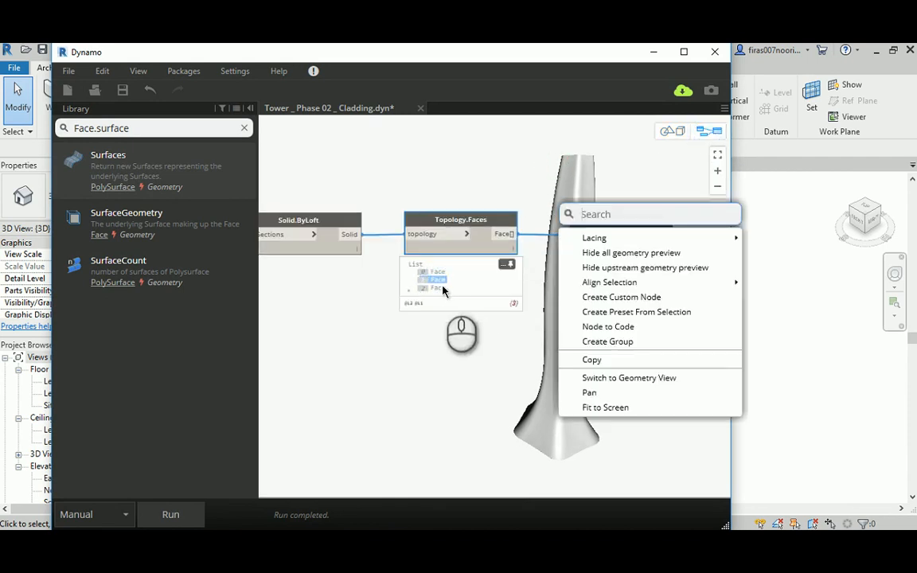
left_click(514, 202)
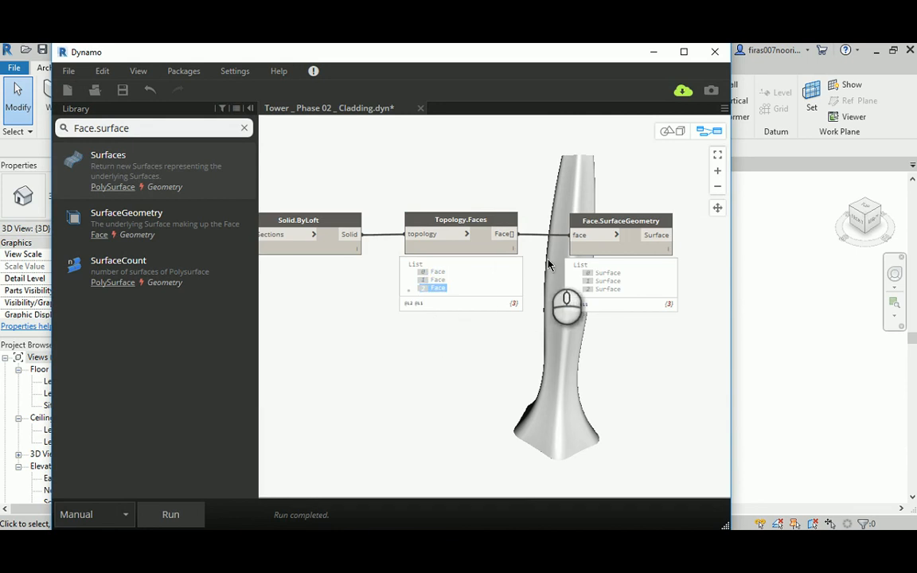
left_click(681, 132)
right_click_drag(583, 165, 558, 178)
left_click(709, 131)
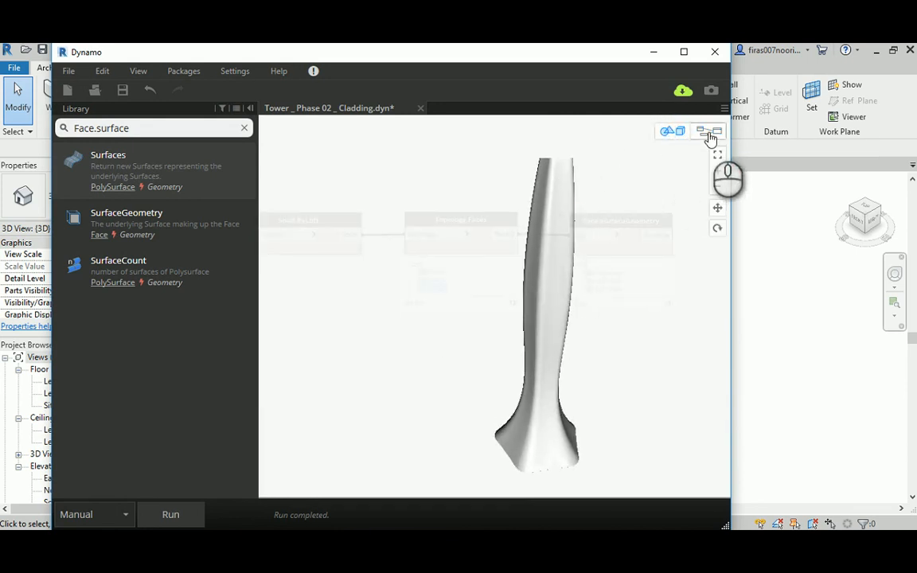
Step: Turn on the geometry preview of both NurbsCurve.ByPoints nodes, the one after List.Transpose and the one before Curve.PointAtParameter
mouse_move(466, 188)
middle_mouse_down()
mouse_move(577, 182)
mouse_move(580, 175)
mouse_move(458, 180)
middle_mouse_up()
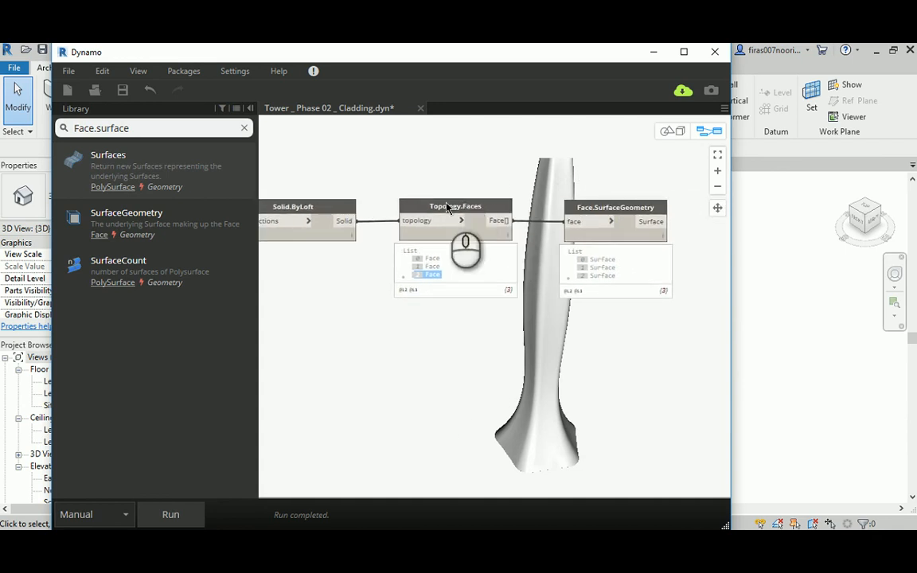
middle_click_drag(395, 172, 588, 179)
middle_click_drag(395, 191, 549, 192)
right_click(467, 208)
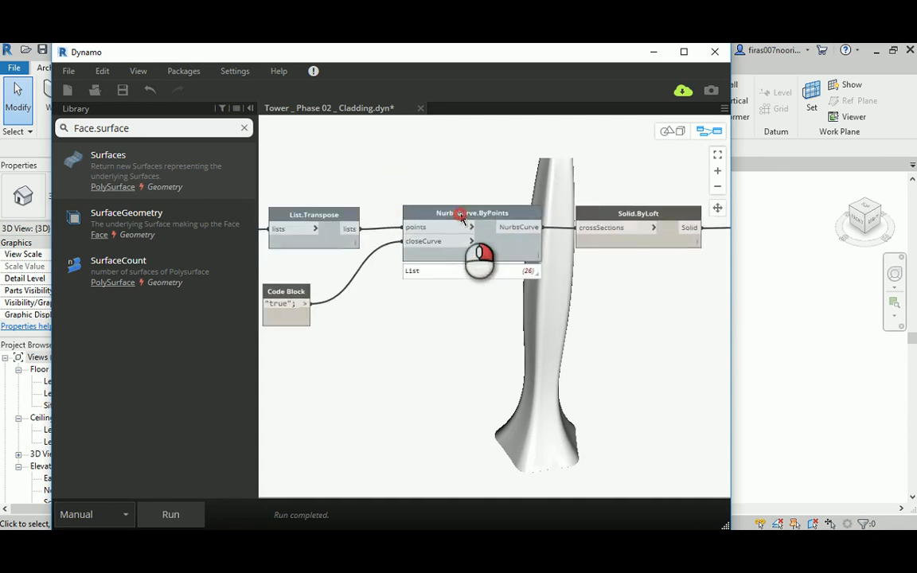
left_click(484, 313)
middle_click_drag(385, 174, 562, 177)
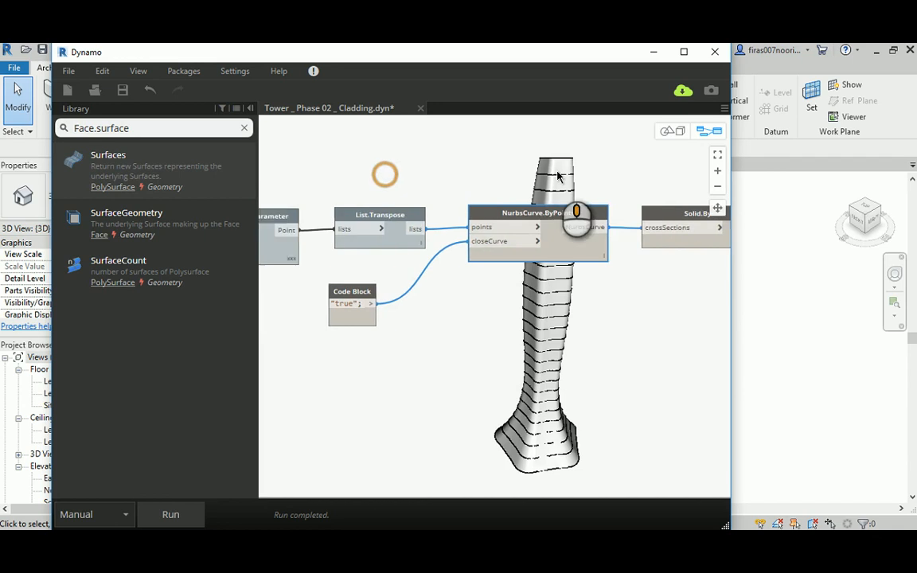
middle_click_drag(360, 191, 530, 205)
right_click(379, 213)
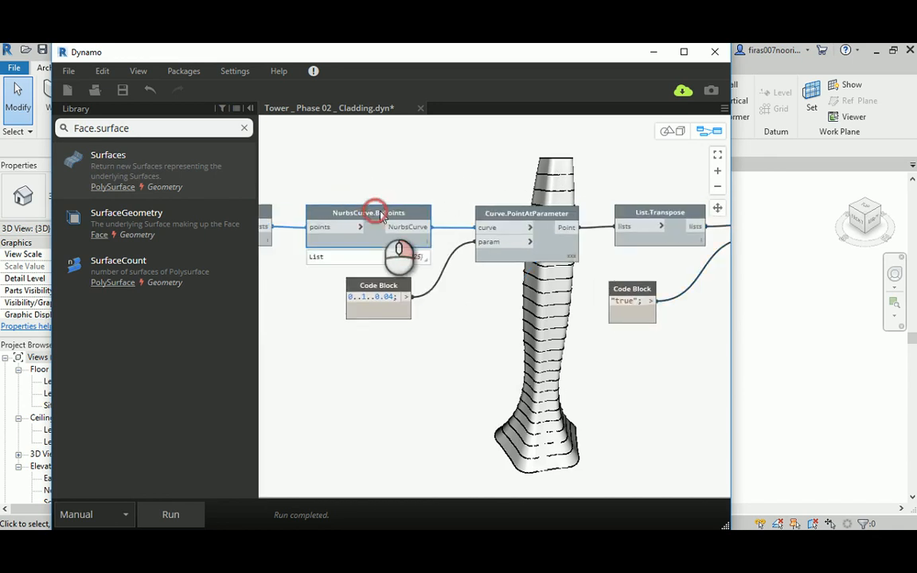
left_click(396, 308)
Step: Switch to Revit to check the previewed curves on the tower in the 3D view, then return to Dynamo
middle_click_drag(481, 179, 389, 172)
left_click(654, 51)
scroll(492, 307, "up", 2)
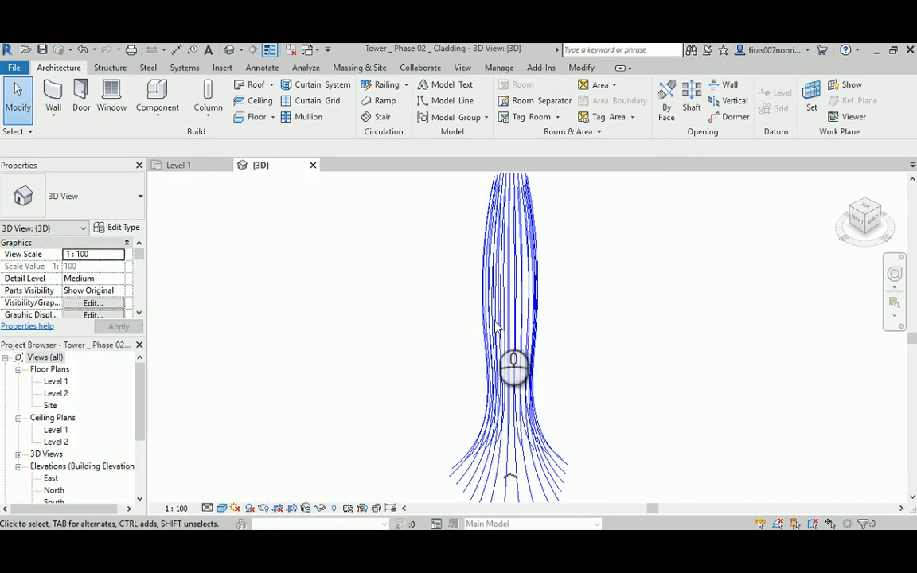
left_click(373, 542)
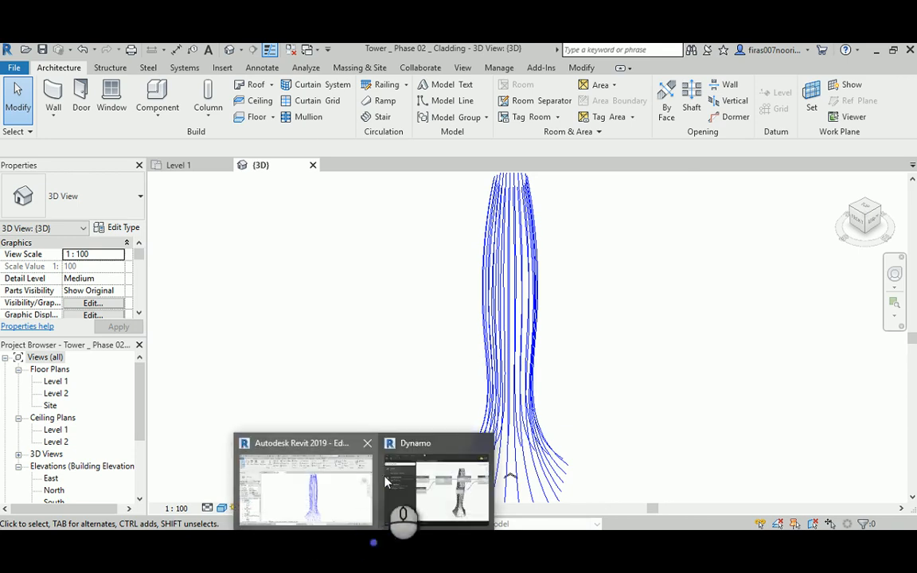
left_click(416, 467)
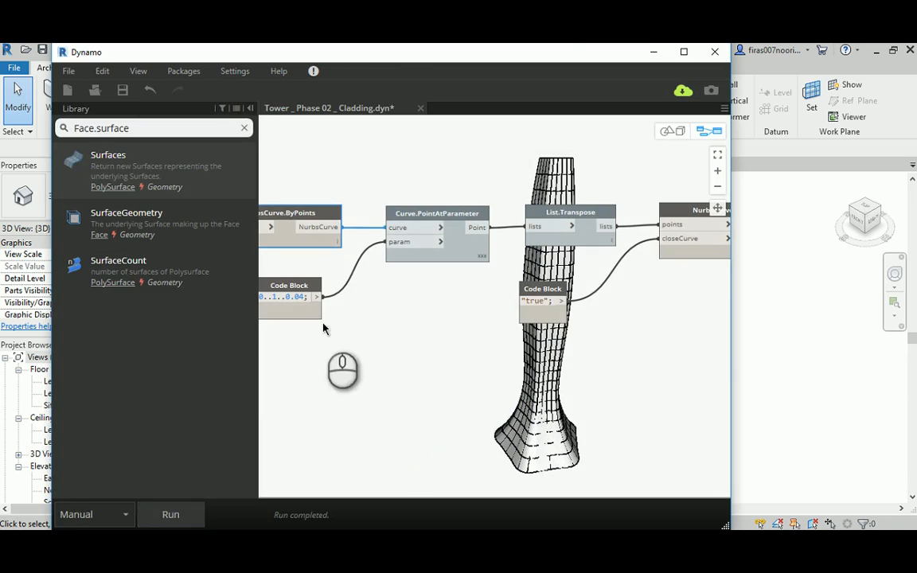
left_click(654, 51)
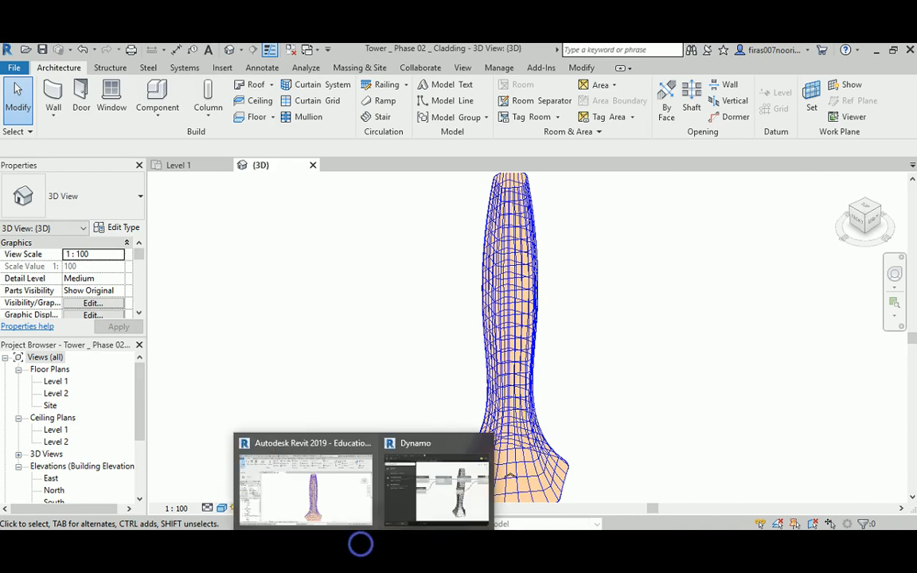
left_click(423, 517)
Step: Check the Solid.ByLoft output, then highlight each Face item in the Topology.Faces output list
middle_click_drag(431, 182, 298, 185)
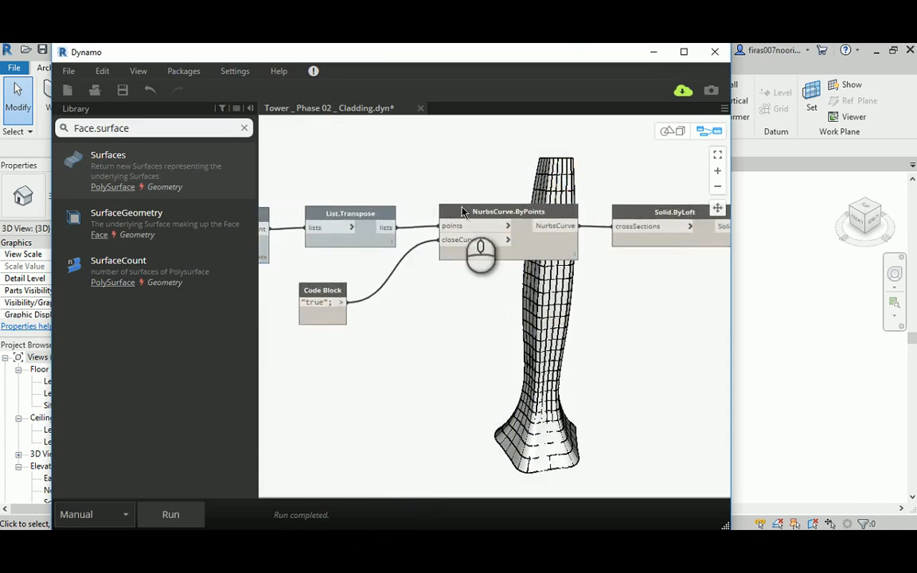
middle_click_drag(503, 191, 322, 191)
middle_click_drag(518, 184, 419, 192)
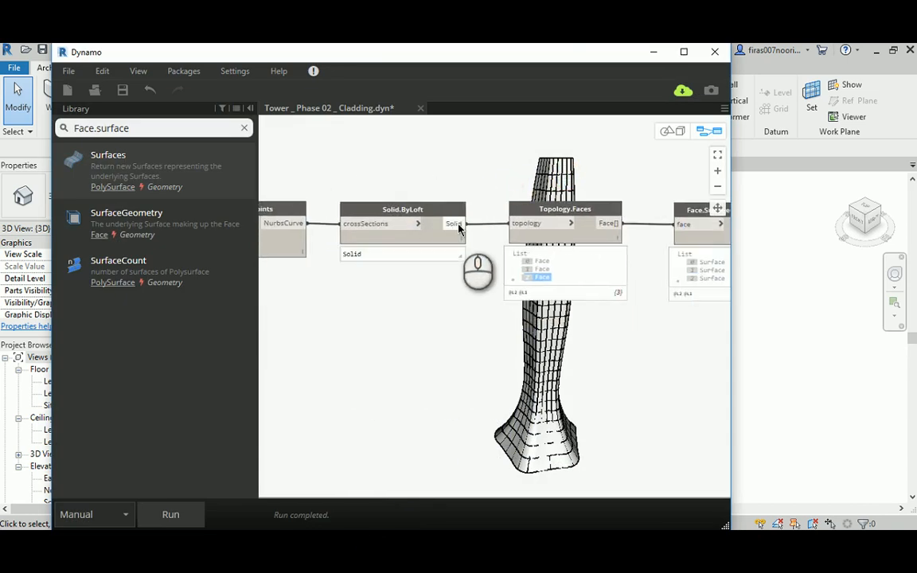
mouse_move(463, 256)
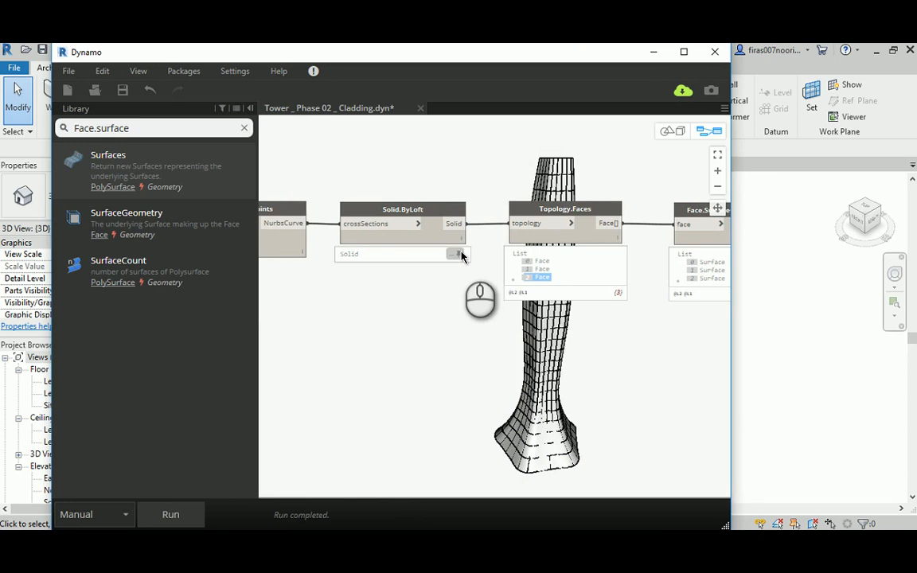
left_click(558, 208)
middle_click_drag(557, 209, 361, 177)
left_click(406, 262)
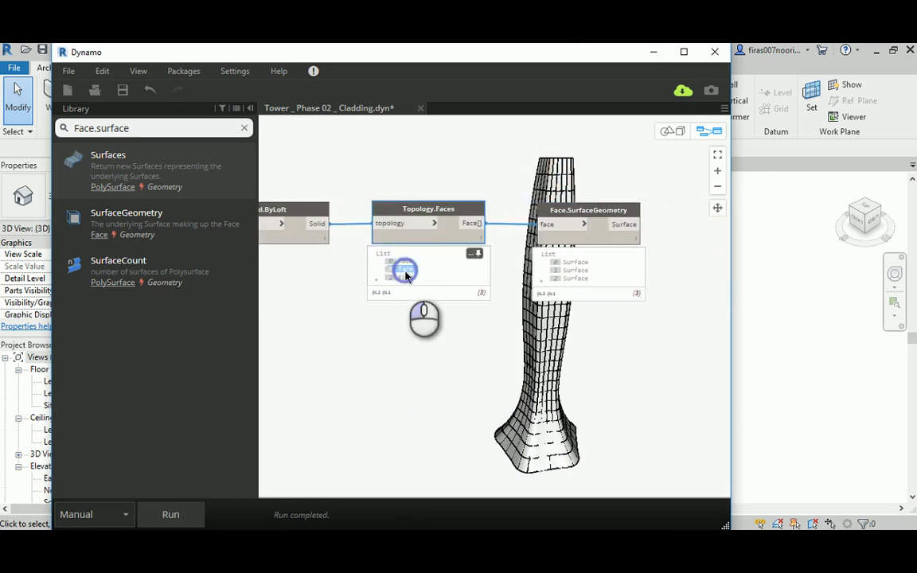
left_click(405, 271)
left_click(405, 278)
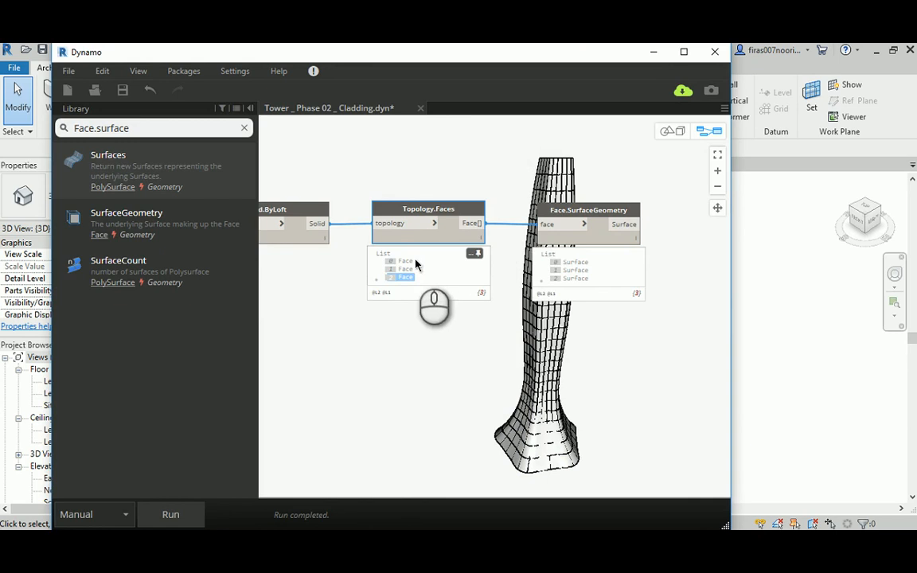
Step: Highlight Surface items 0 and 1 in the Face.SurfaceGeometry output list and locate each on the tower in the 3D background preview
middle_click_drag(516, 164, 401, 155)
left_click(449, 241)
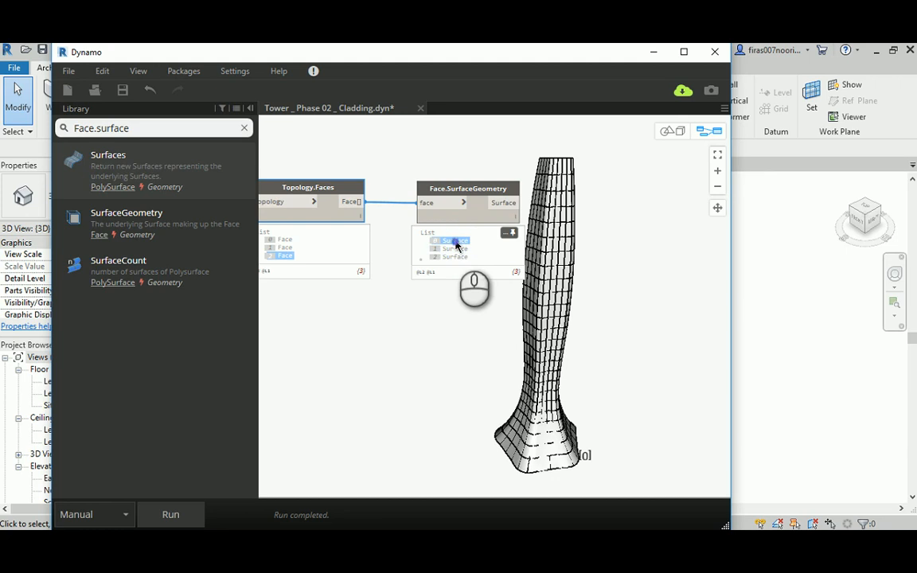
left_click(667, 131)
right_click_drag(618, 281, 582, 325)
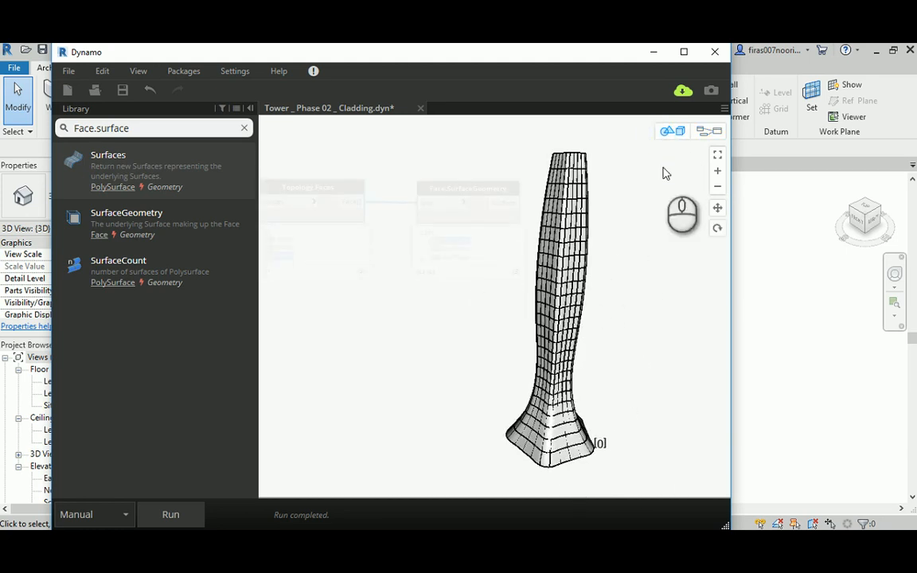
left_click(700, 134)
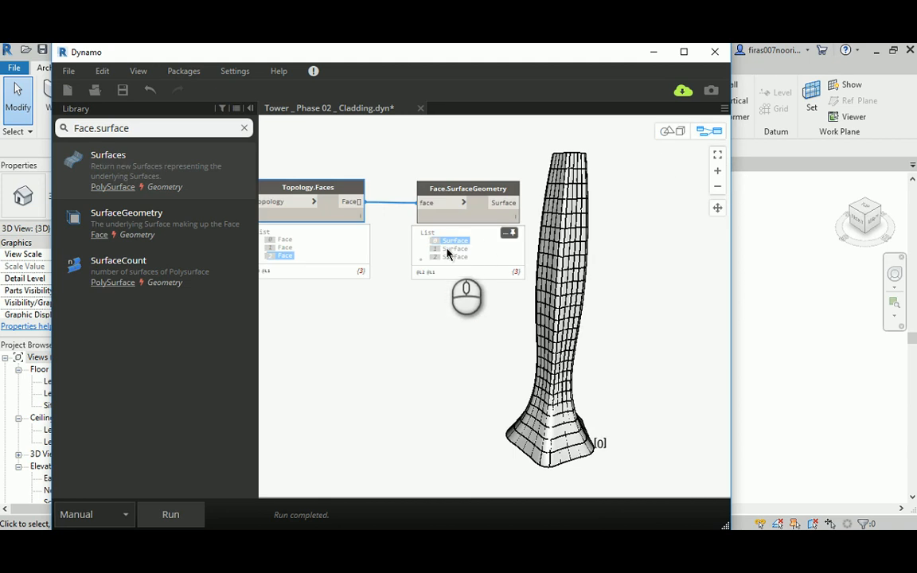
left_click(451, 249)
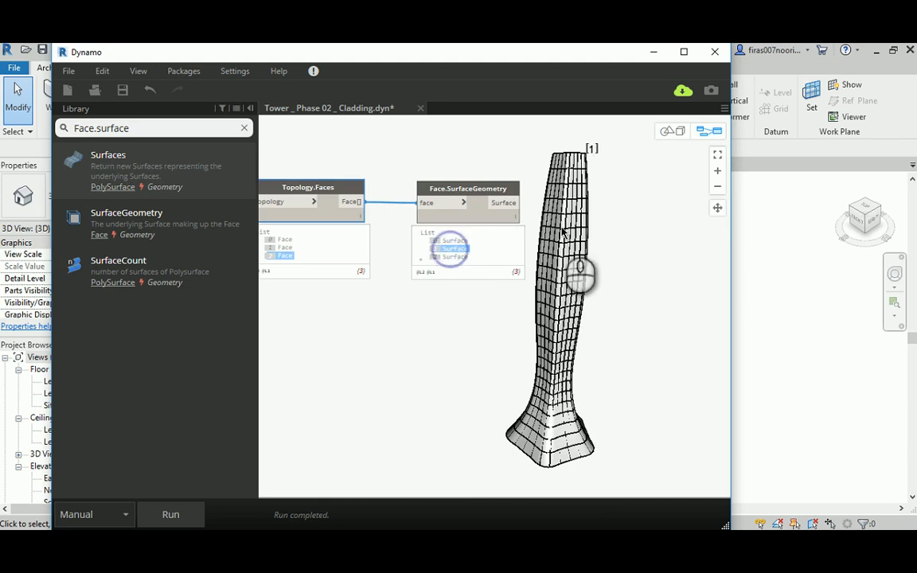
left_click(679, 135)
right_click_drag(657, 163, 590, 226)
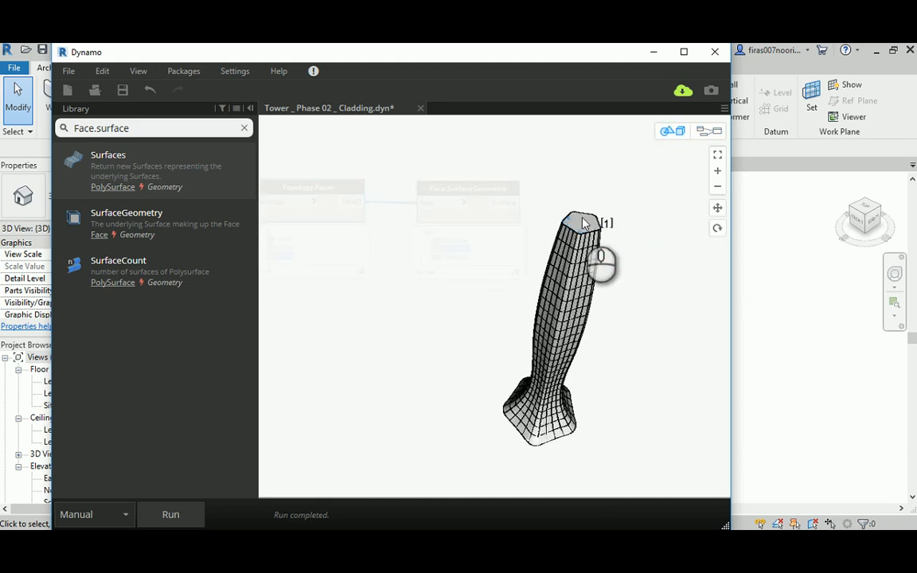
Step: Turn off the geometry preview of the Topology.Faces and Solid.ByLoft nodes
left_click(706, 131)
left_click(384, 158)
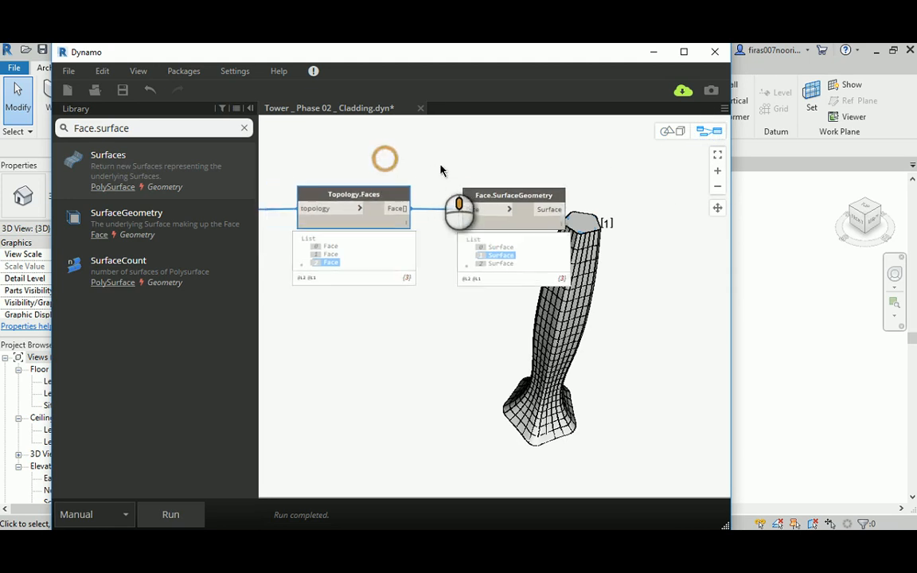
middle_click_drag(440, 170, 448, 171)
right_click(370, 198)
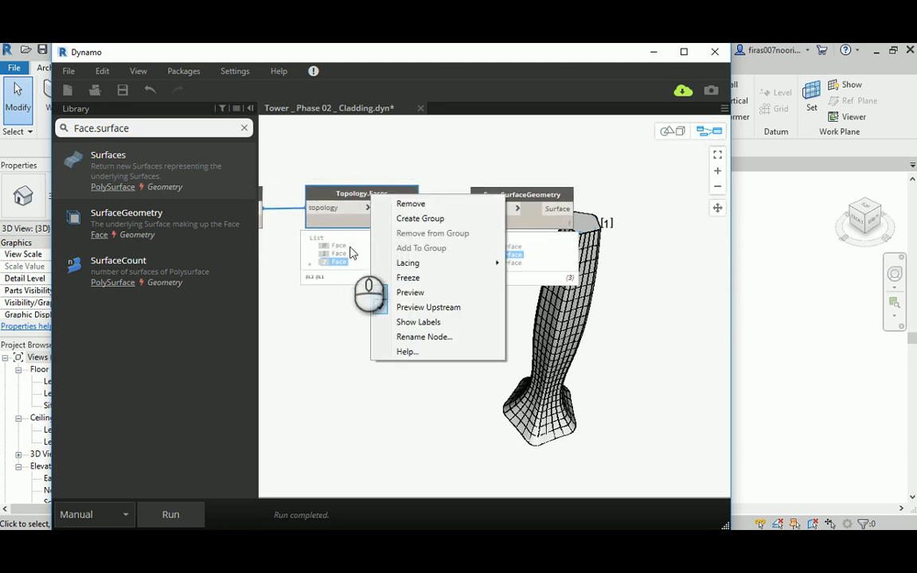
left_click(401, 298)
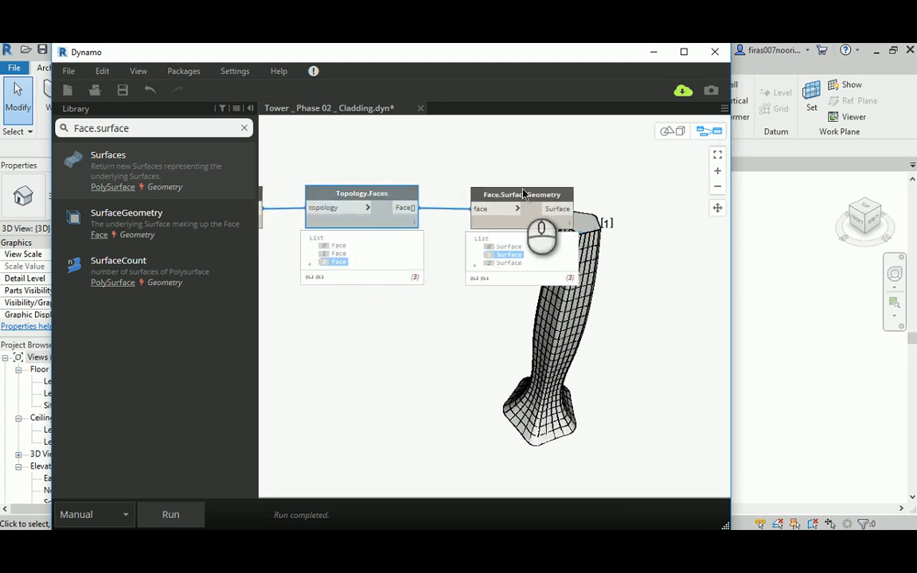
middle_click_drag(491, 147, 547, 143)
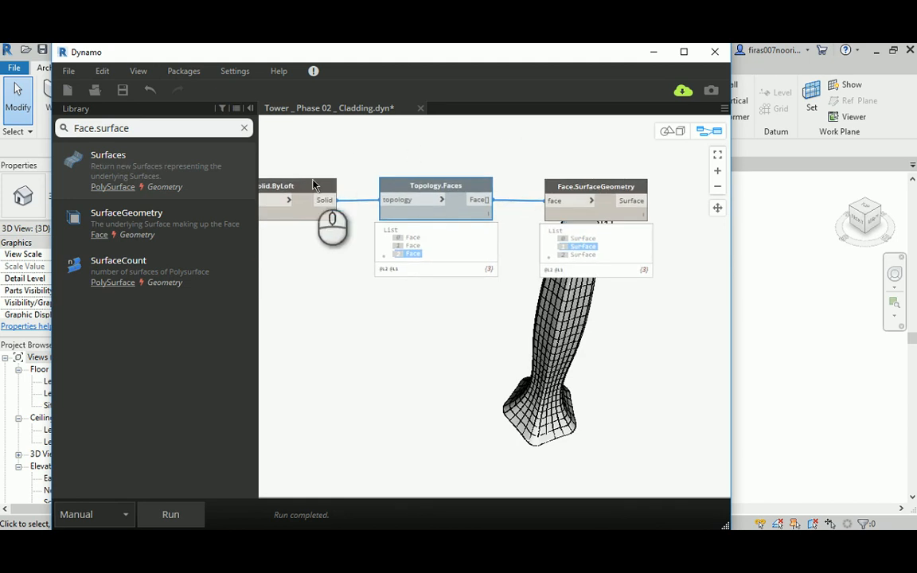
right_click(305, 187)
left_click(344, 283)
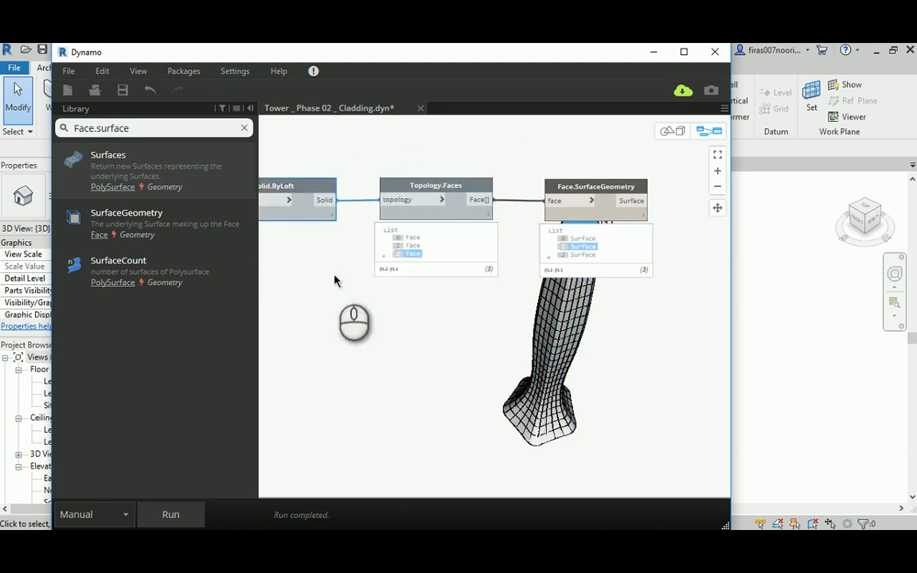
Step: Recheck Surface items 0 and 1 of the Face.SurfaceGeometry output, highlighting each and orbiting the tower to see where it lies
middle_click_drag(495, 170, 413, 165)
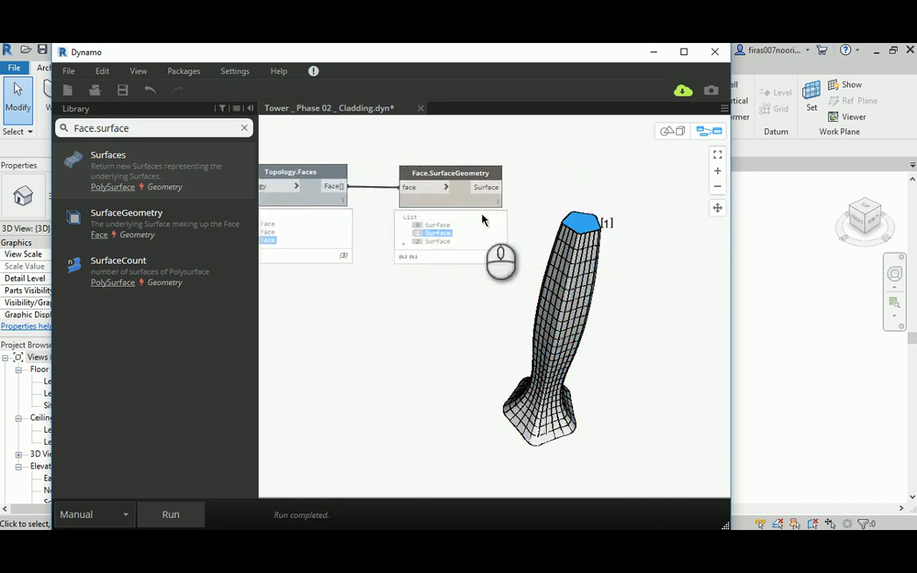
left_click(436, 225)
left_click(671, 130)
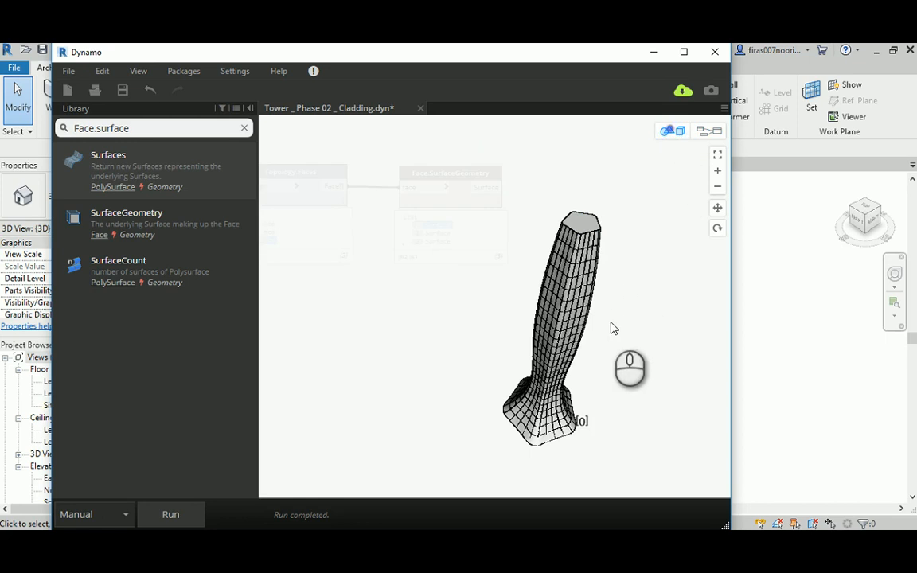
left_click_drag(610, 321, 639, 266)
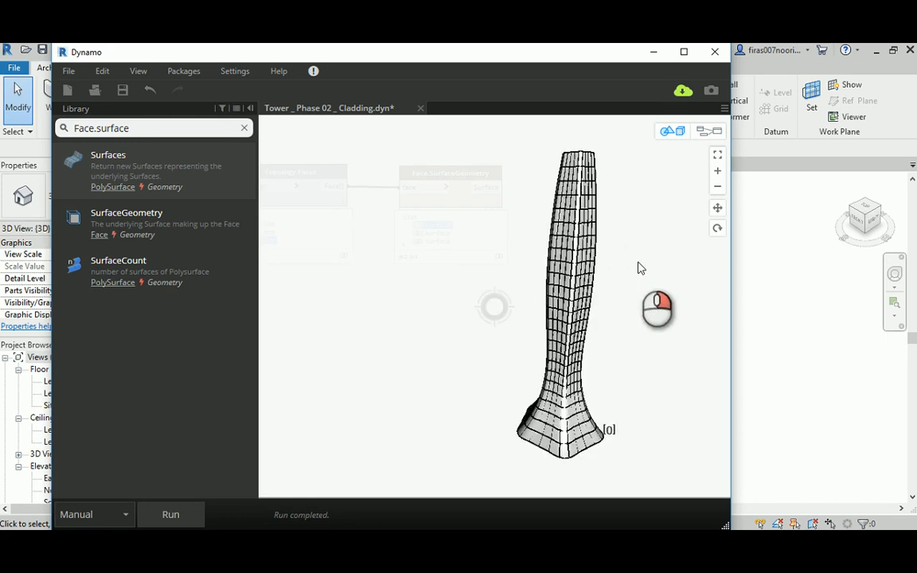
left_click(709, 131)
left_click(438, 233)
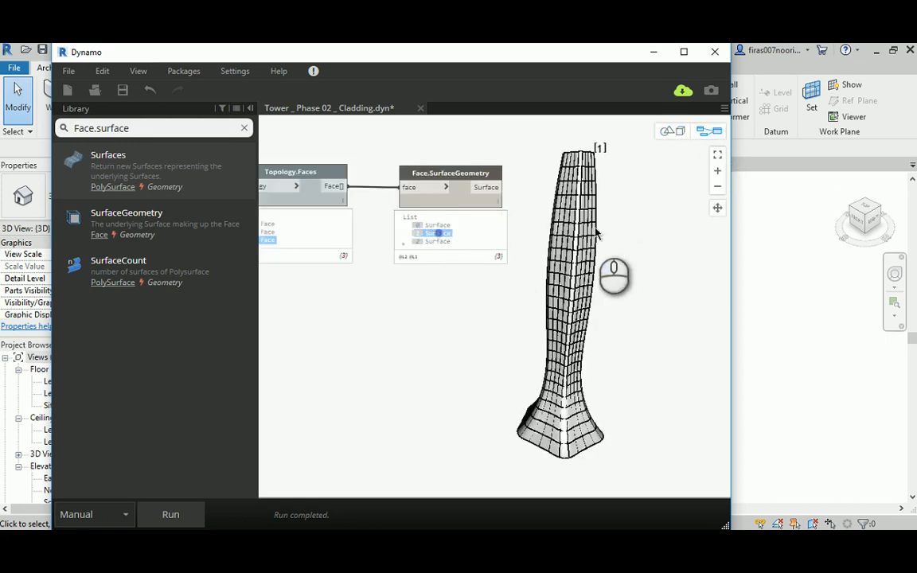
left_click(671, 130)
mouse_move(645, 185)
right_mouse_down()
mouse_move(641, 178)
mouse_move(635, 207)
mouse_move(626, 205)
right_mouse_up()
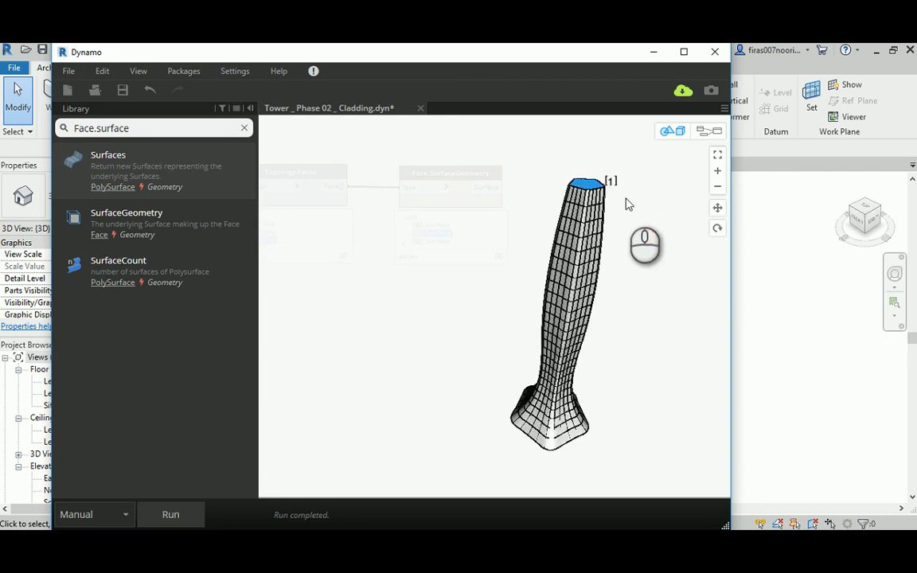
Step: Highlight Surface item 2 of the Face.SurfaceGeometry output, inspect it on the tower from above and below, and clear the highlight
left_click(708, 131)
left_click(439, 245)
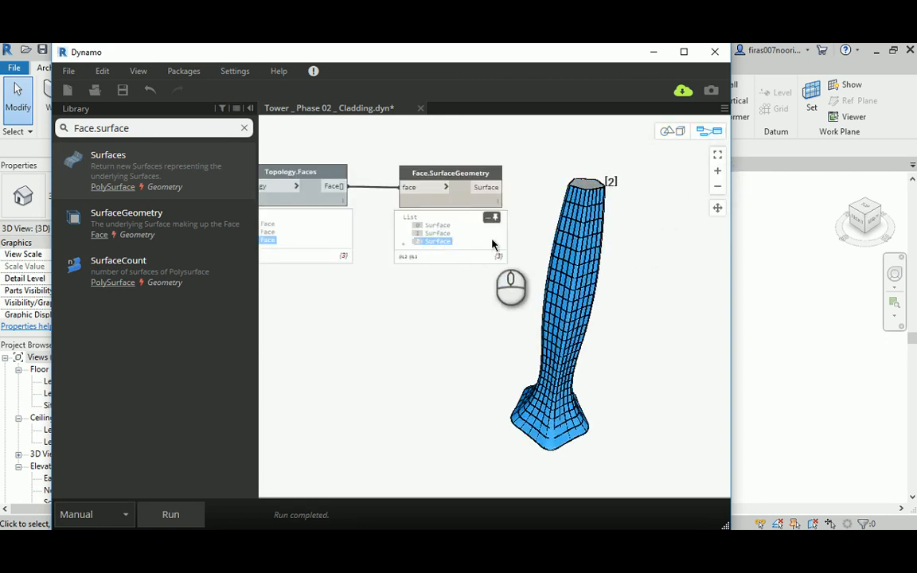
left_click(673, 131)
left_click_drag(655, 200, 590, 208)
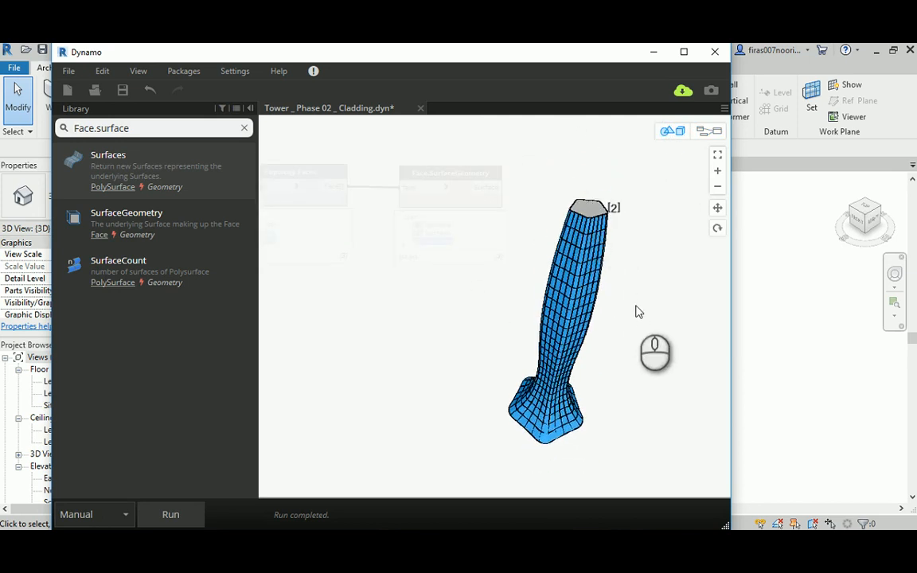
left_click_drag(634, 312, 606, 350)
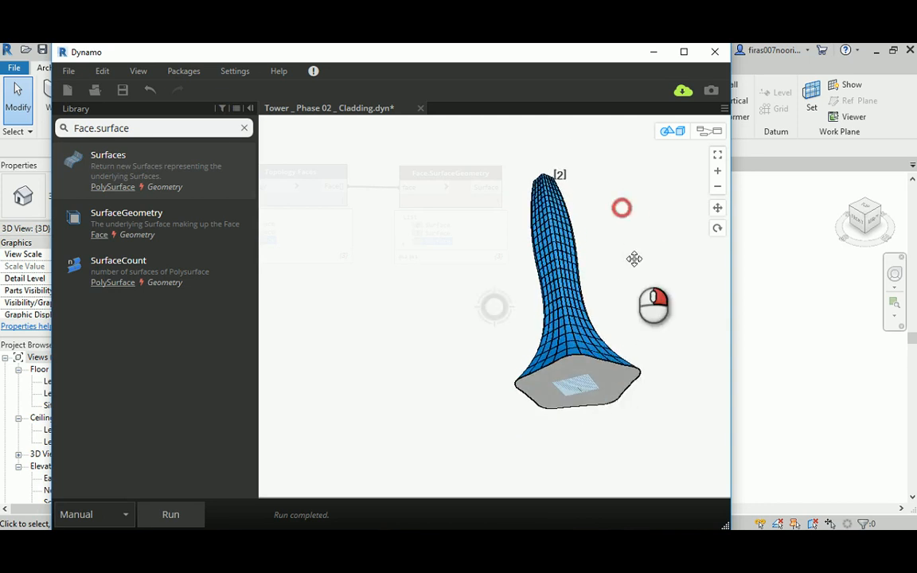
left_click_drag(635, 258, 641, 301)
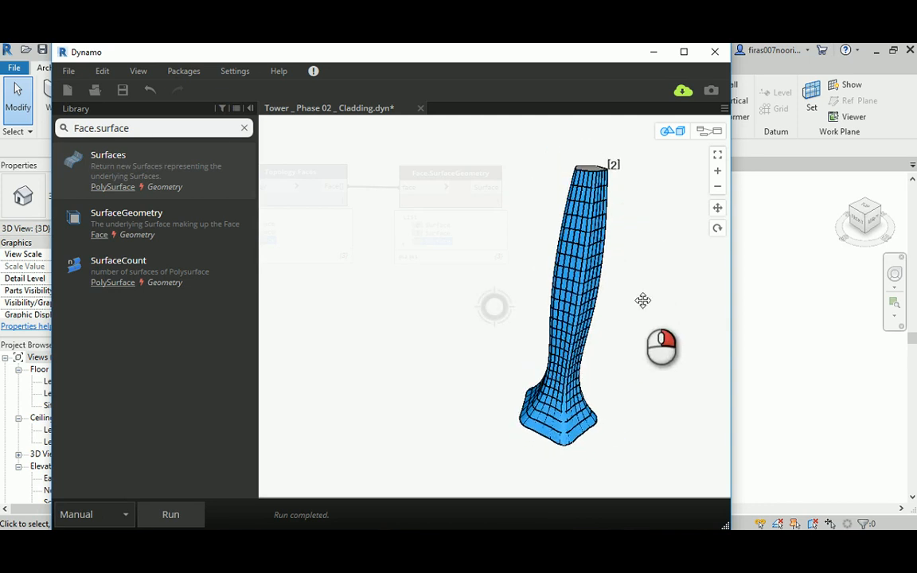
left_click(708, 131)
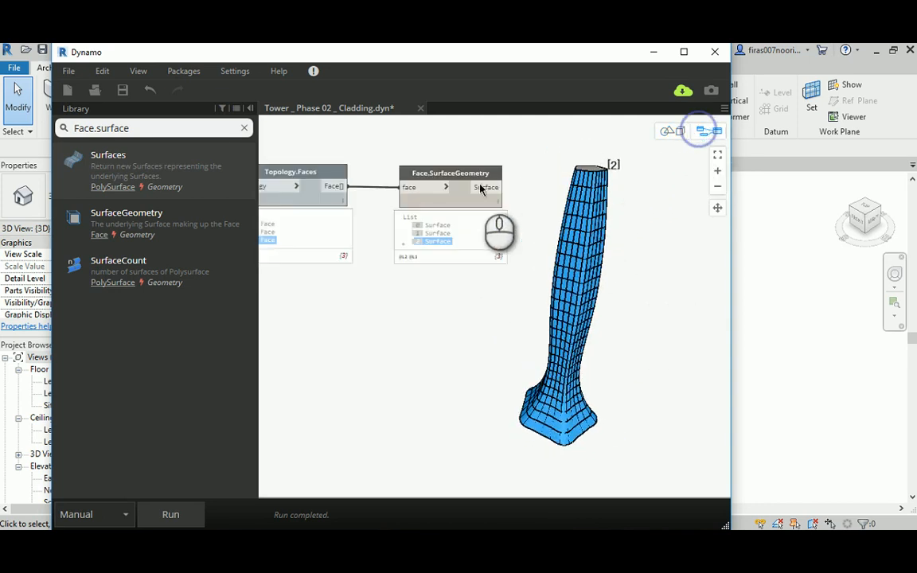
left_click(434, 245)
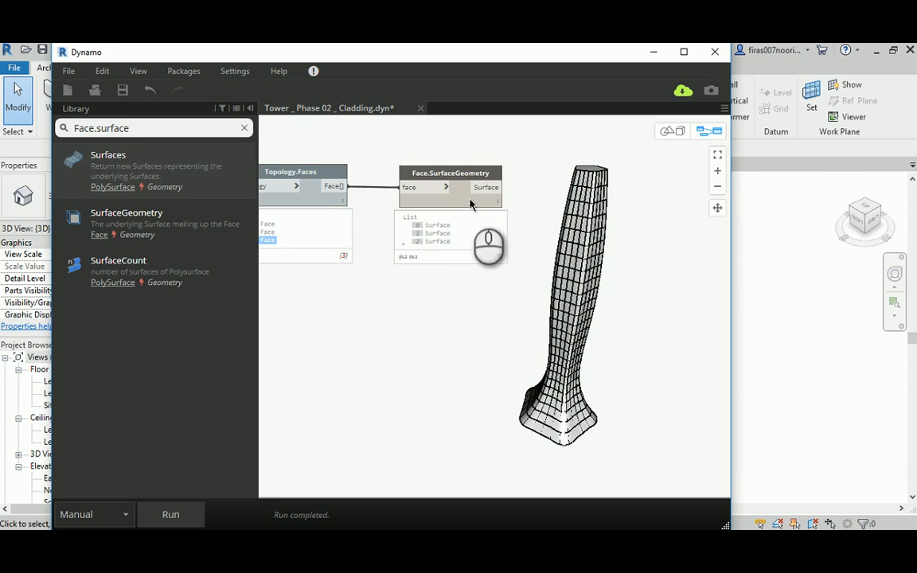
middle_click_drag(482, 162, 645, 170)
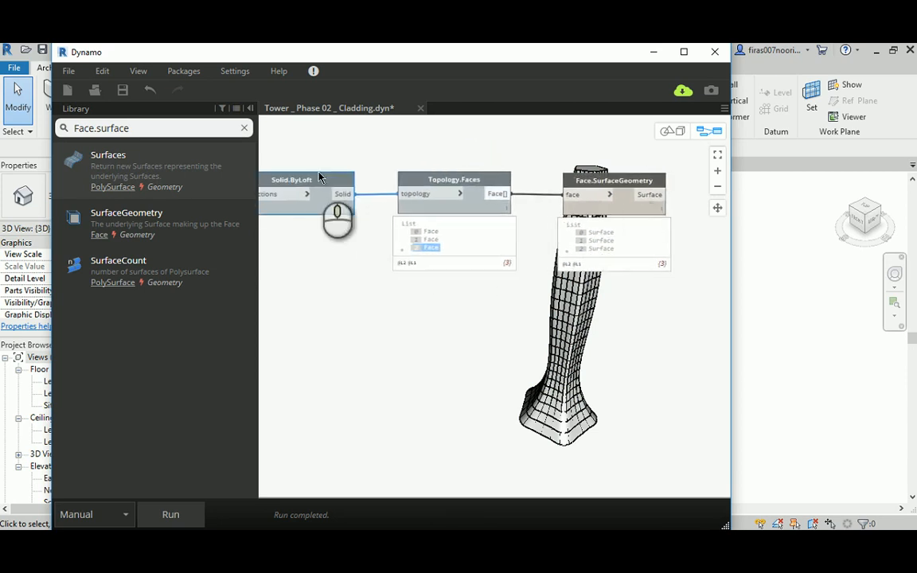
middle_click_drag(445, 169, 278, 181)
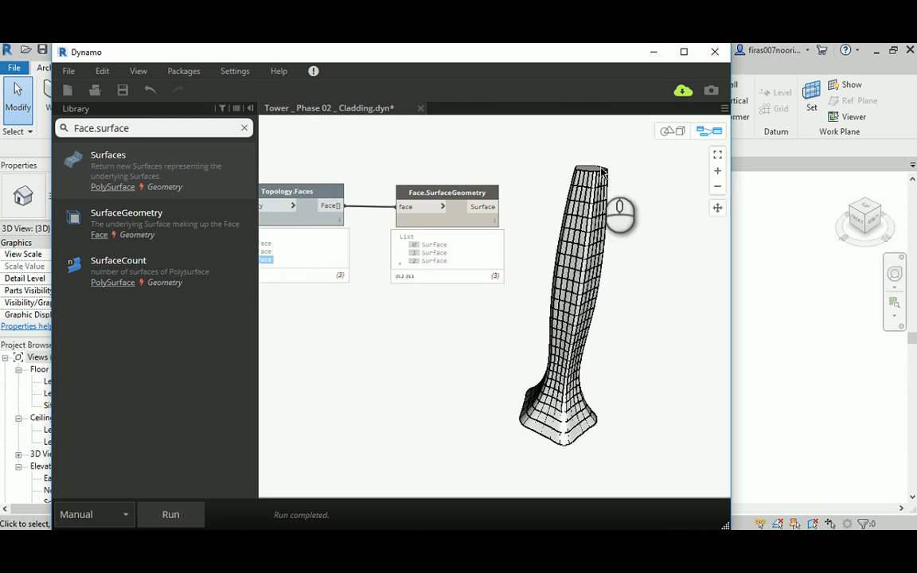
middle_click_drag(473, 167, 427, 166)
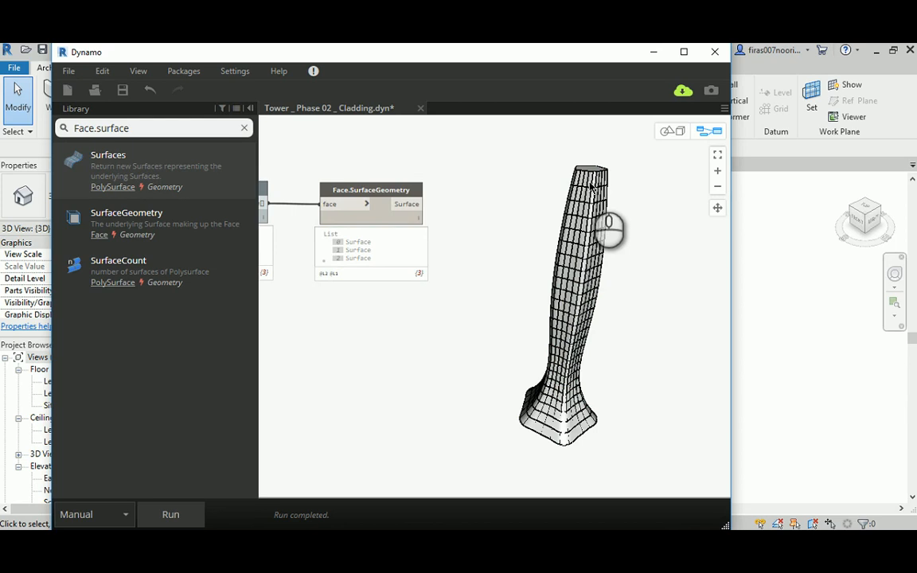
middle_click_drag(441, 180, 512, 184)
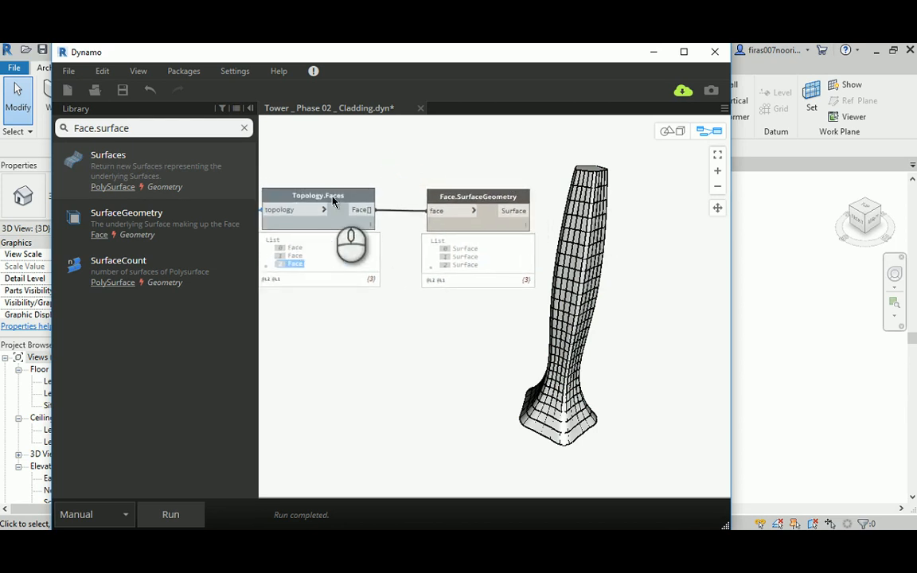
Step: Add a List.DropItems node beside Face.SurfaceGeometry and connect the Surface output to its list input
middle_click_drag(662, 179, 529, 190)
left_click(154, 129)
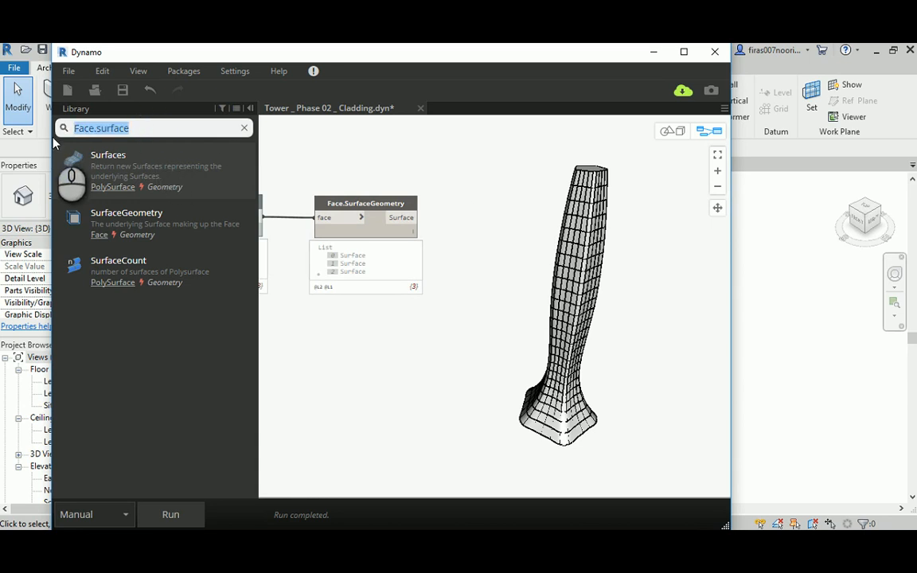
type("list")
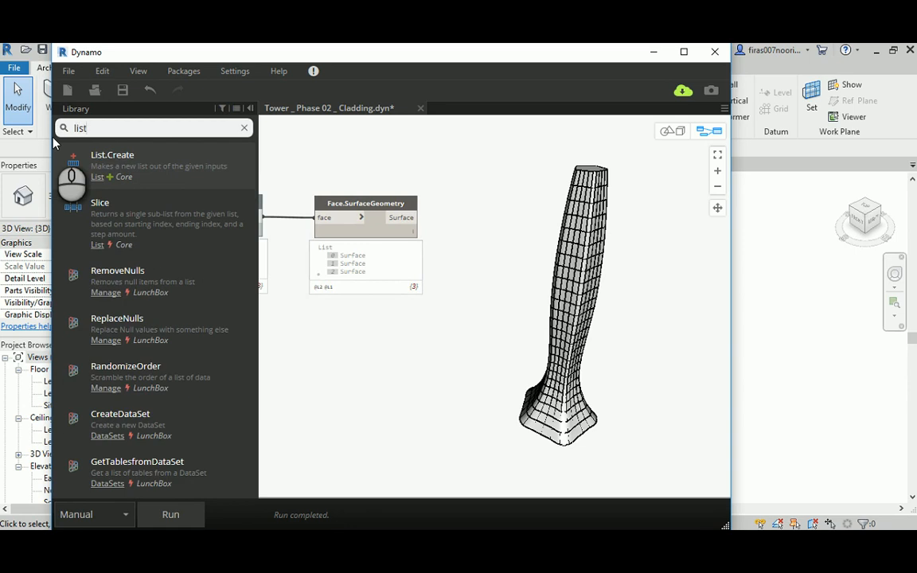
type(".")
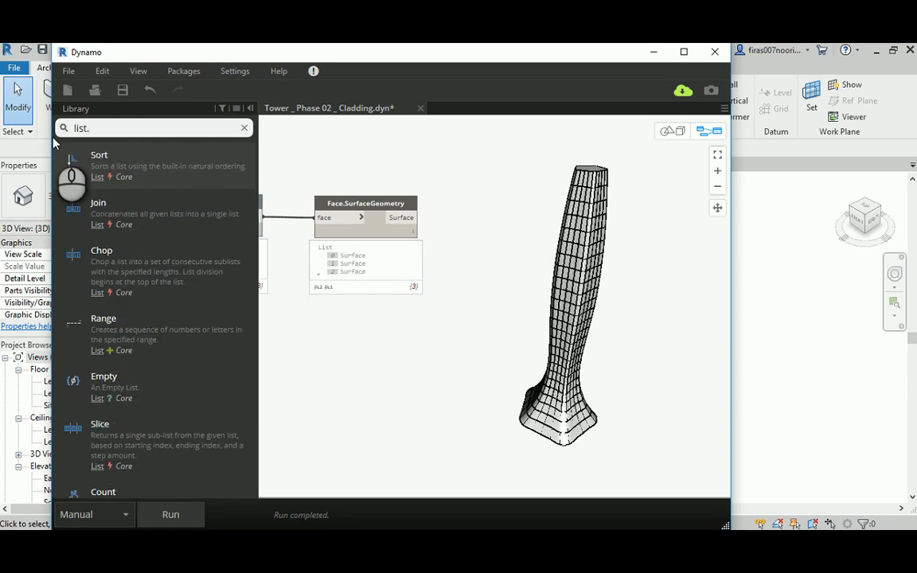
type("drop")
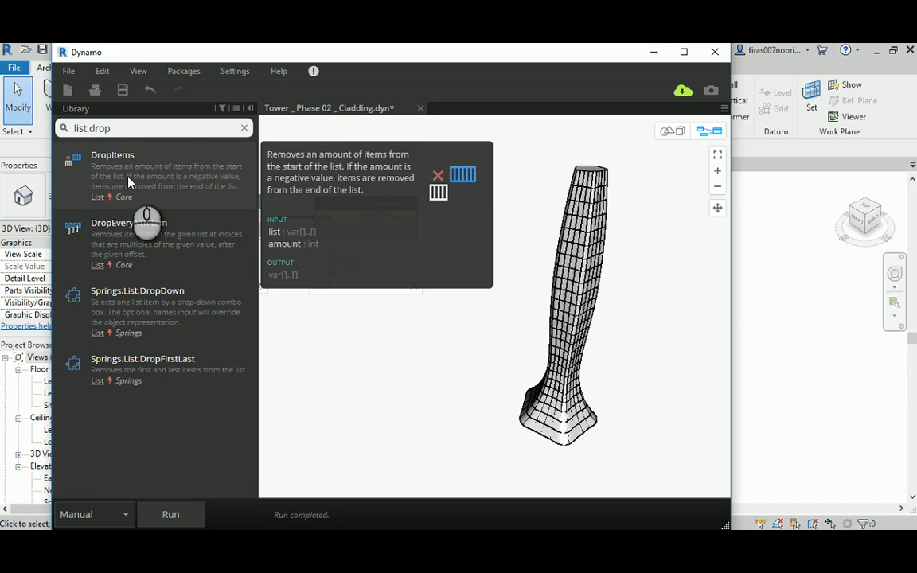
left_click(114, 159)
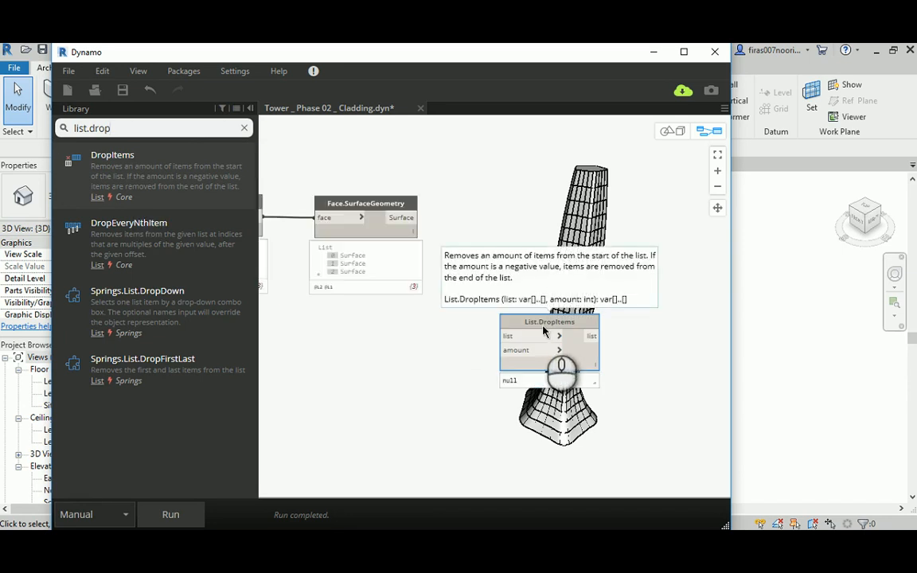
left_click_drag(544, 330, 522, 210)
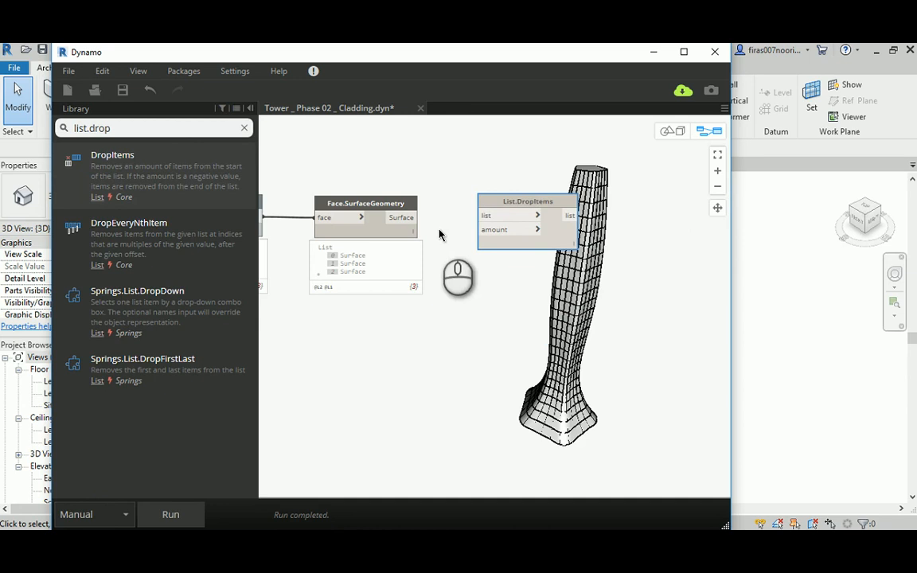
left_click_drag(413, 218, 487, 217)
Step: Feed a Code Block with value 2 into the amount input of List.DropItems, run the graph and pin the node's output preview
double_click(430, 384)
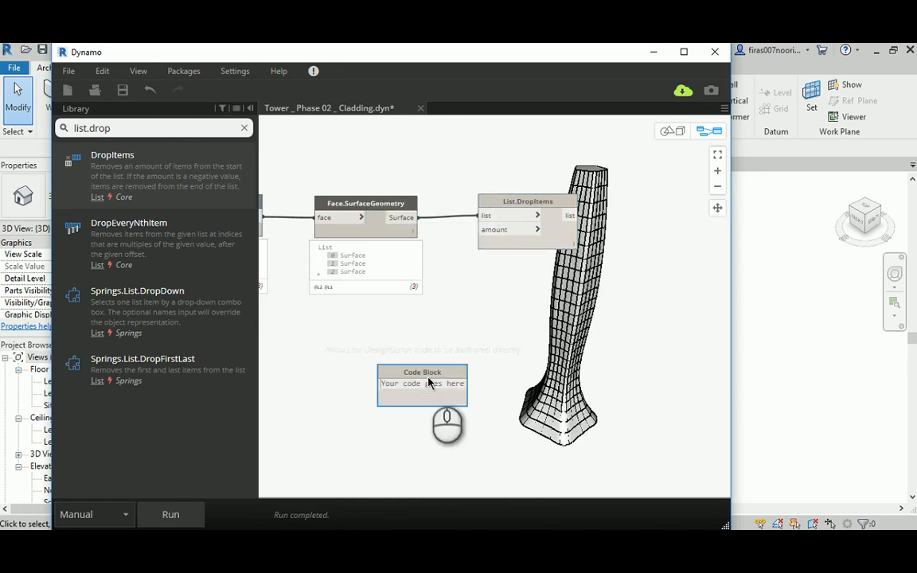
type("2")
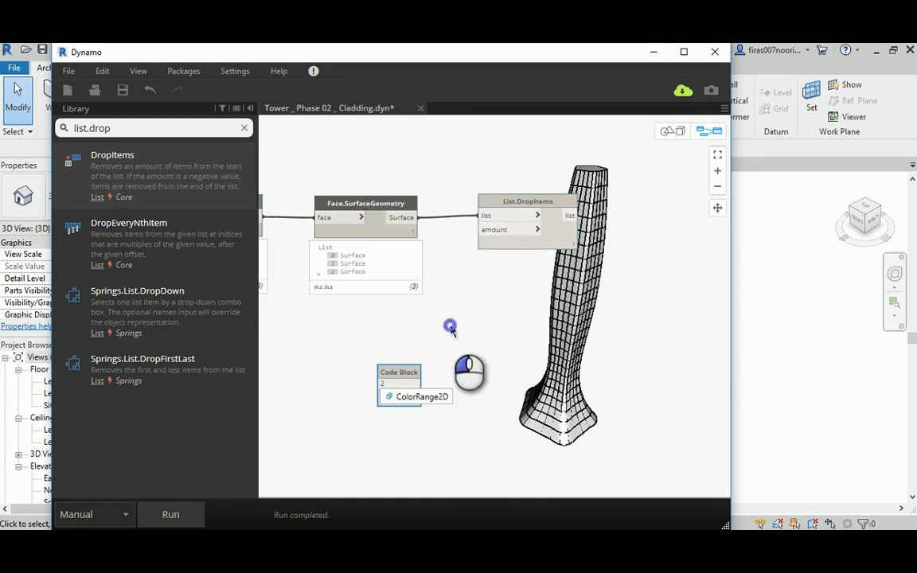
left_click(451, 324)
mouse_move(401, 368)
left_mouse_down()
mouse_move(422, 317)
mouse_move(439, 327)
mouse_move(483, 230)
left_mouse_up()
left_click(170, 514)
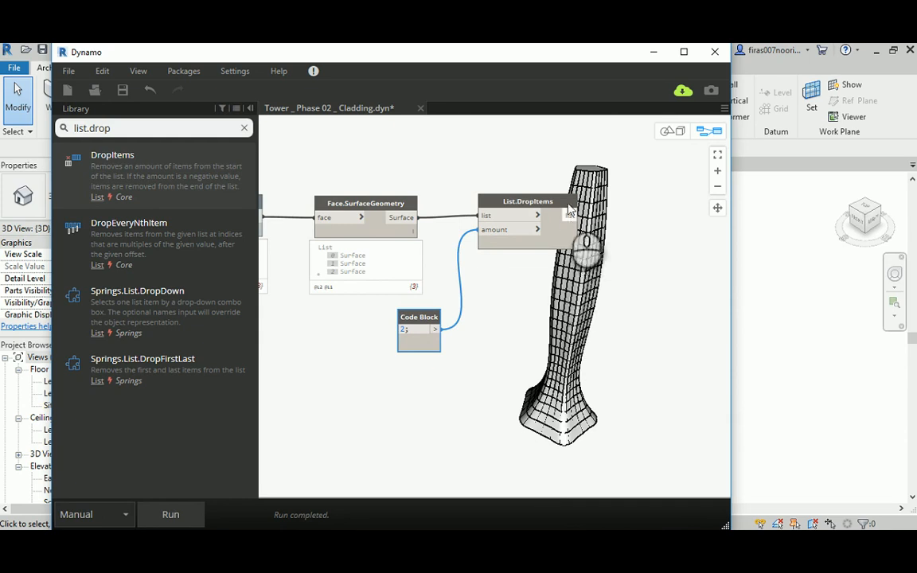
left_click(567, 259)
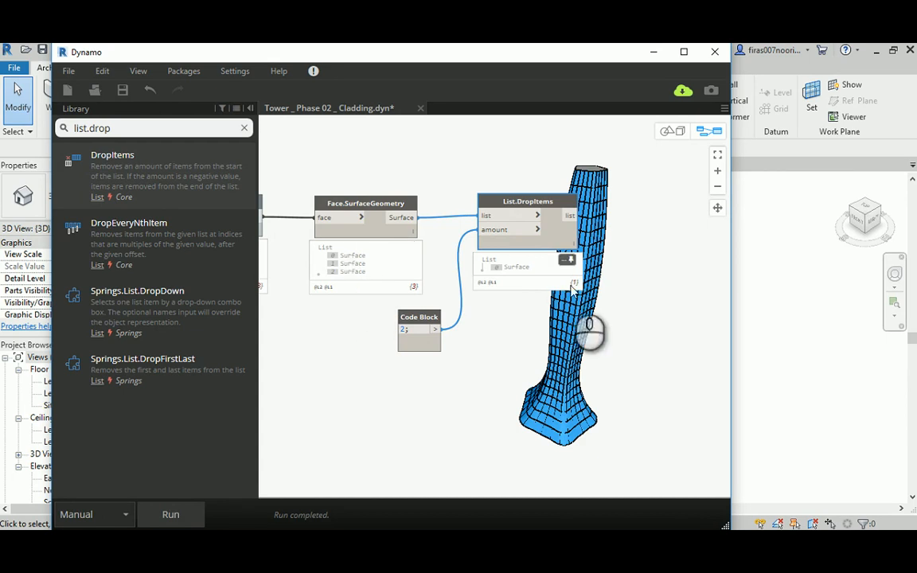
Step: Turn off the geometry preview of the Face.SurfaceGeometry node
left_click(374, 205)
right_click(376, 208)
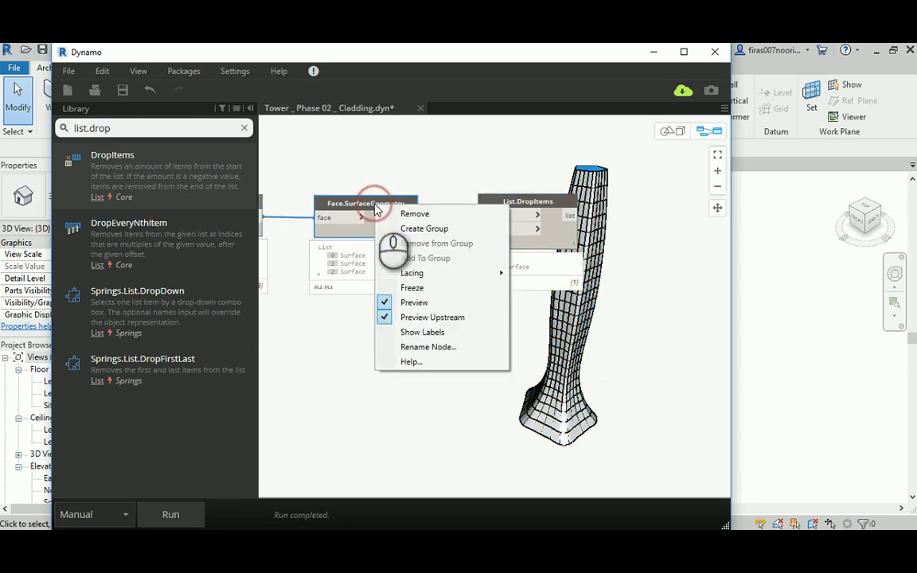
left_click(404, 300)
Step: Select the List.DropItems node and inspect its highlighted facade surface on the tower in the 3D background preview
middle_click_drag(480, 164, 402, 173)
left_click(446, 213)
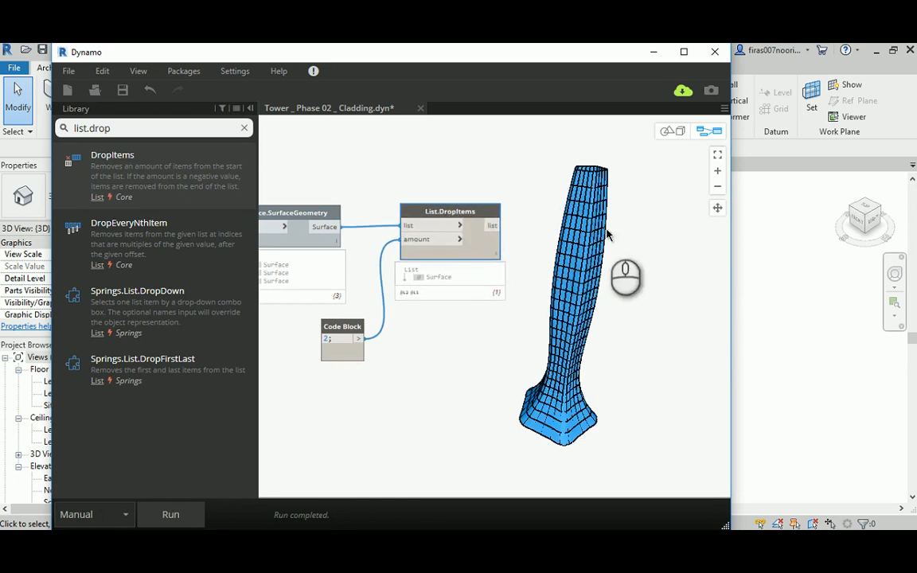
left_click(673, 131)
right_click_drag(645, 172, 620, 191)
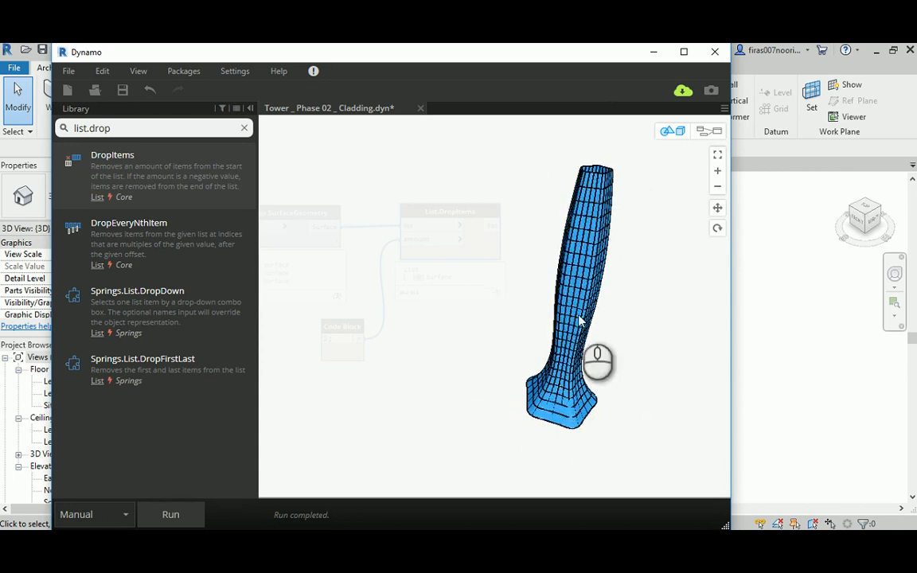
left_click(709, 131)
Step: Find the LunchBox Panel.PanelQuad node in the library, add it beside List.DropItems and clear the library search
middle_click_drag(497, 179, 413, 198)
left_click(383, 227)
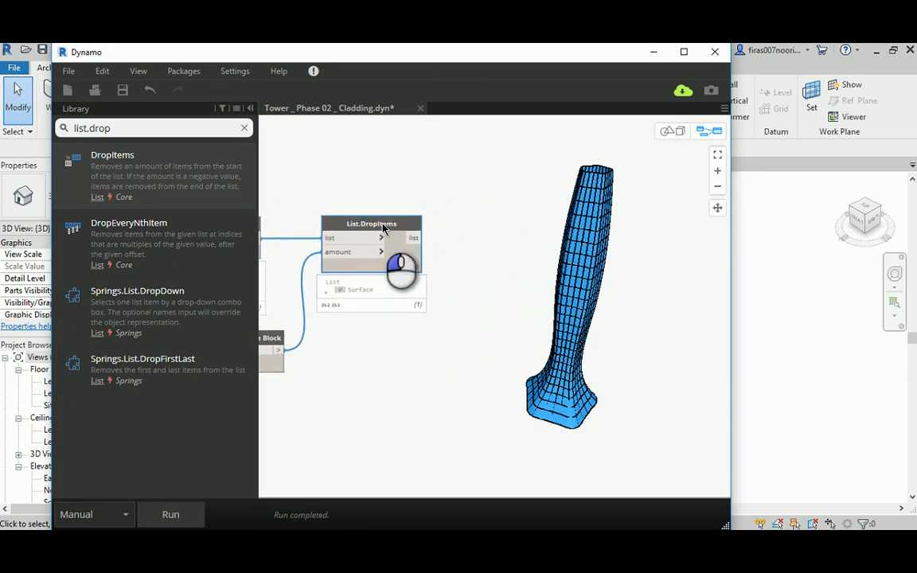
left_click_drag(154, 128, 82, 137)
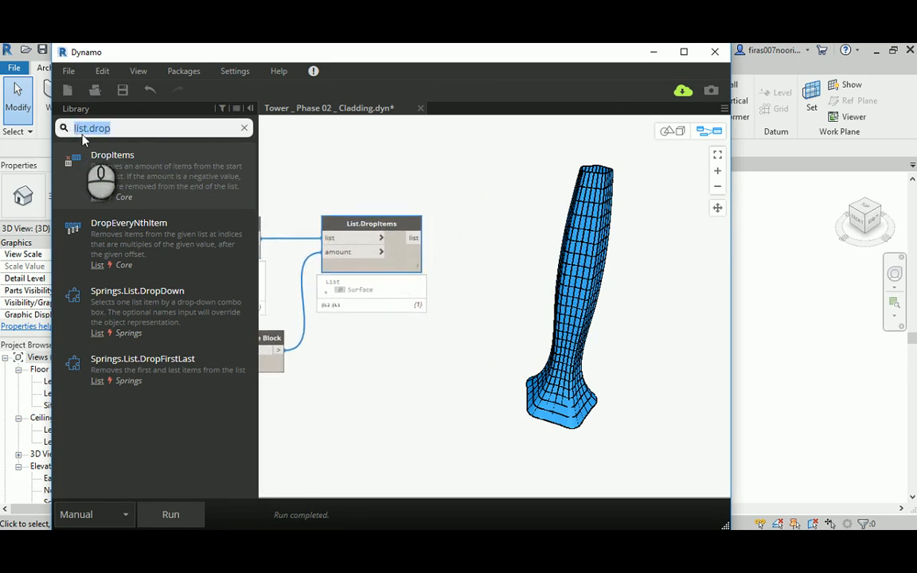
type("Pane")
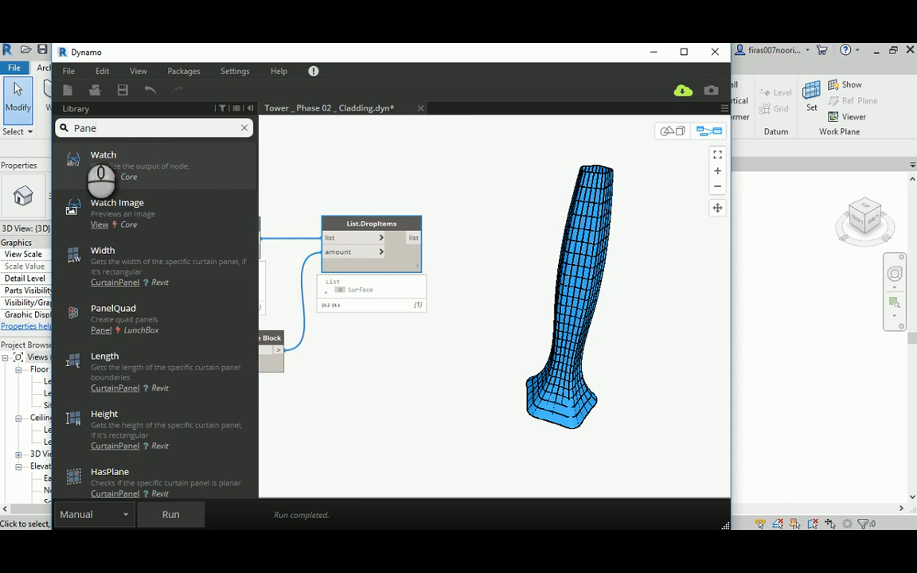
type("l.panel")
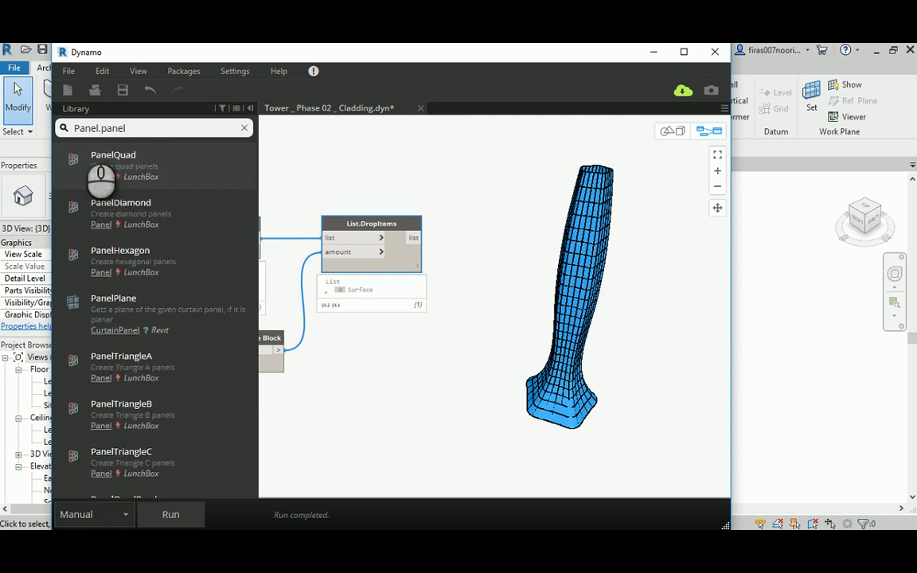
left_click(111, 156)
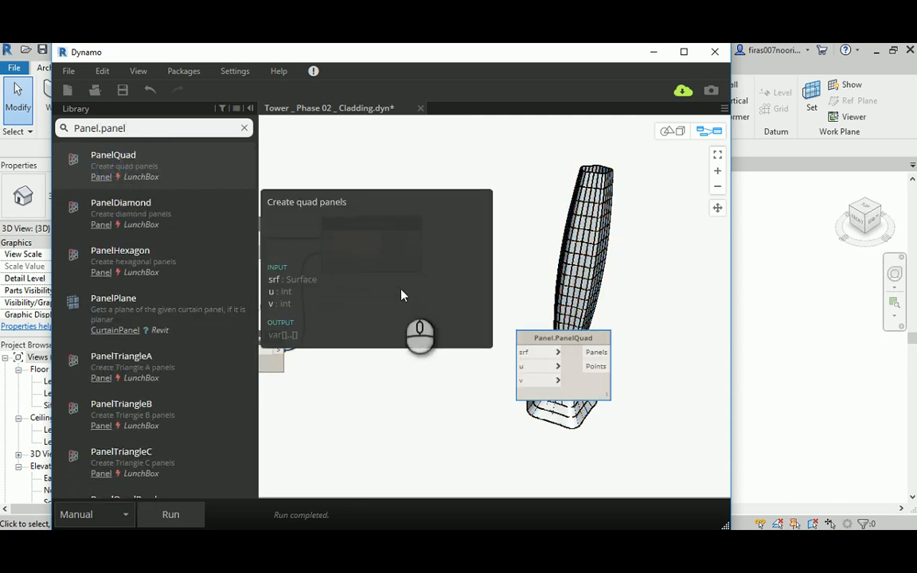
left_click_drag(543, 338, 502, 221)
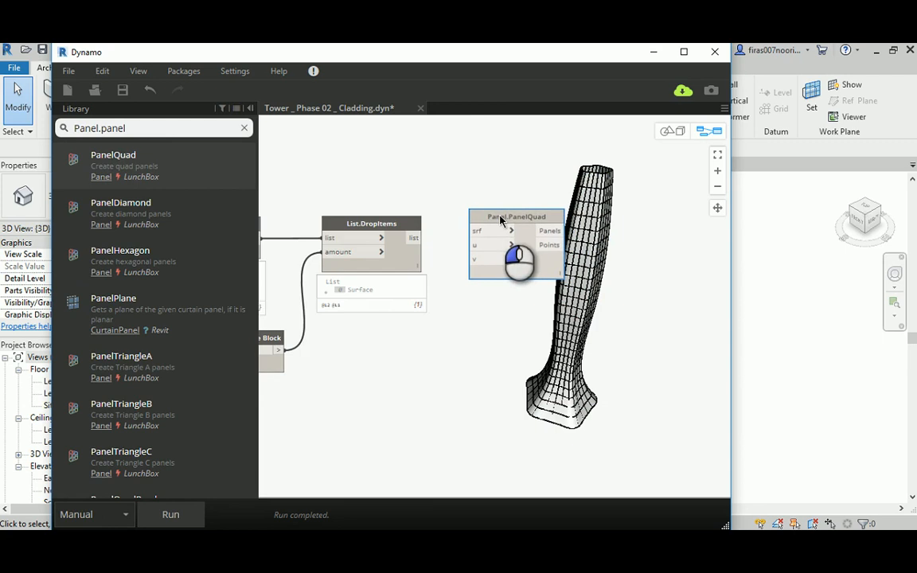
scroll(502, 221, "up", 4)
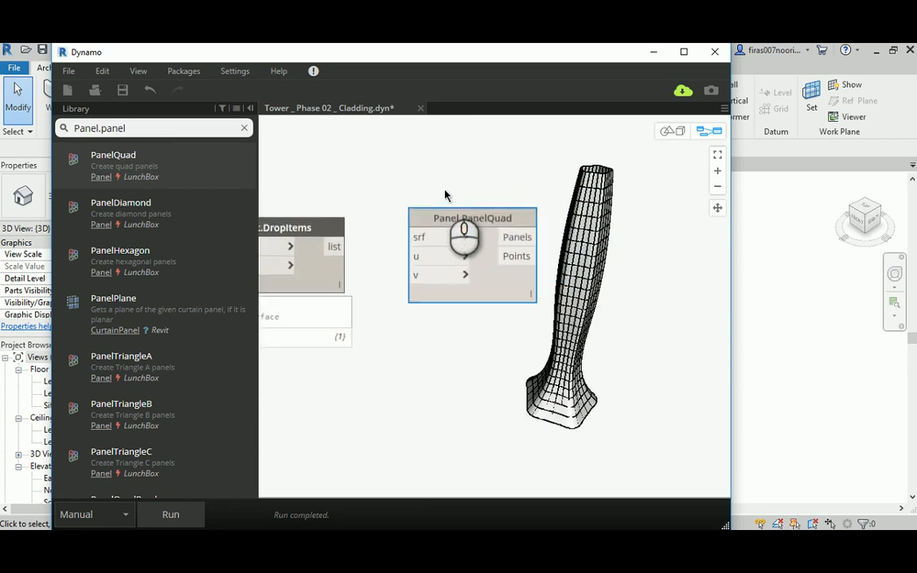
left_click_drag(461, 223, 465, 231)
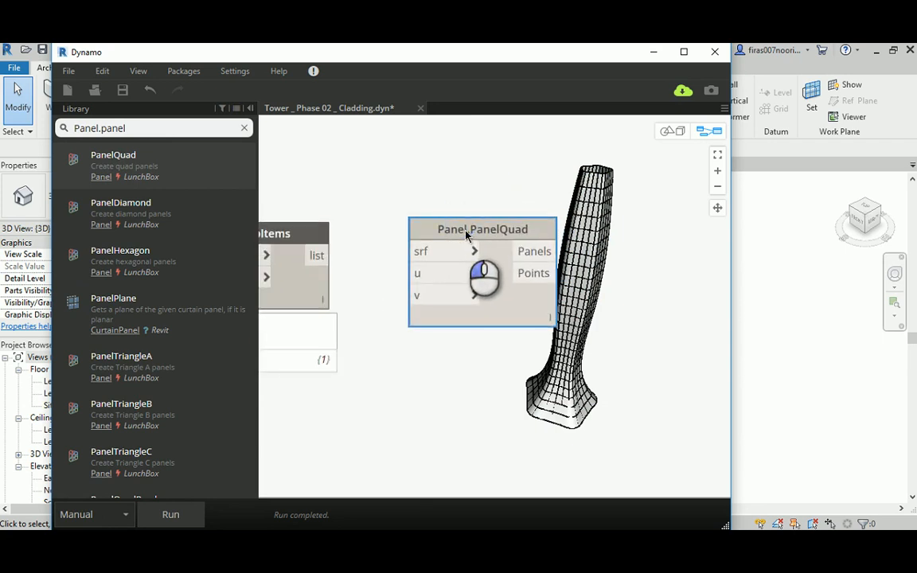
left_click(245, 129)
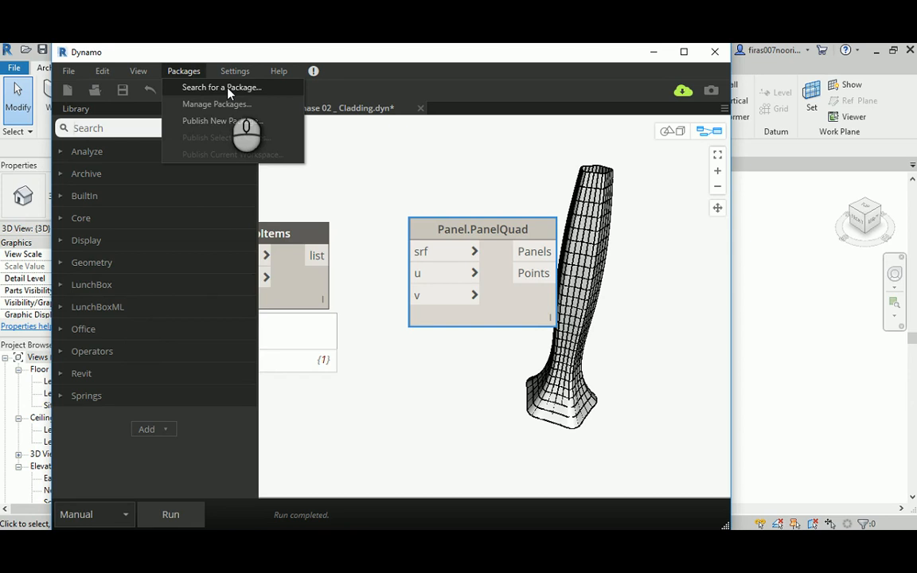
left_click(375, 53)
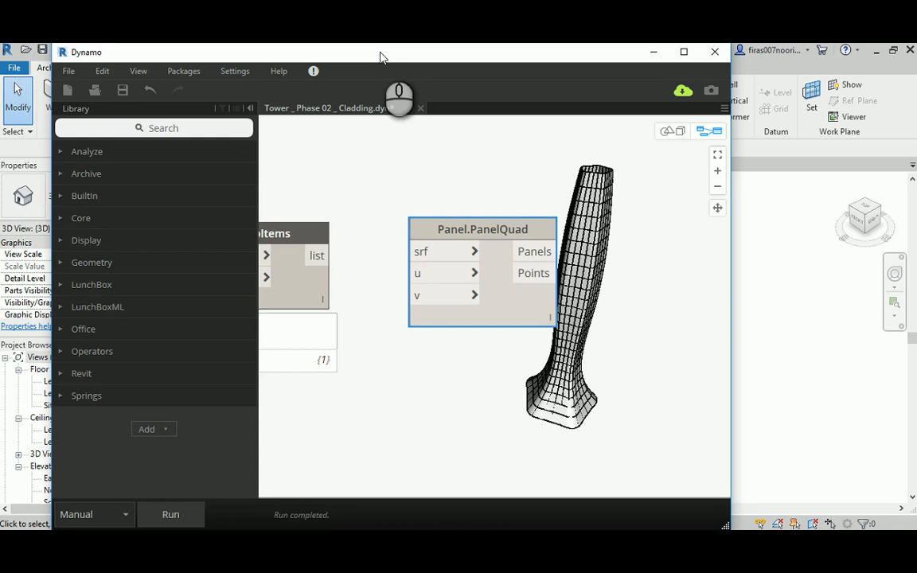
left_click(182, 72)
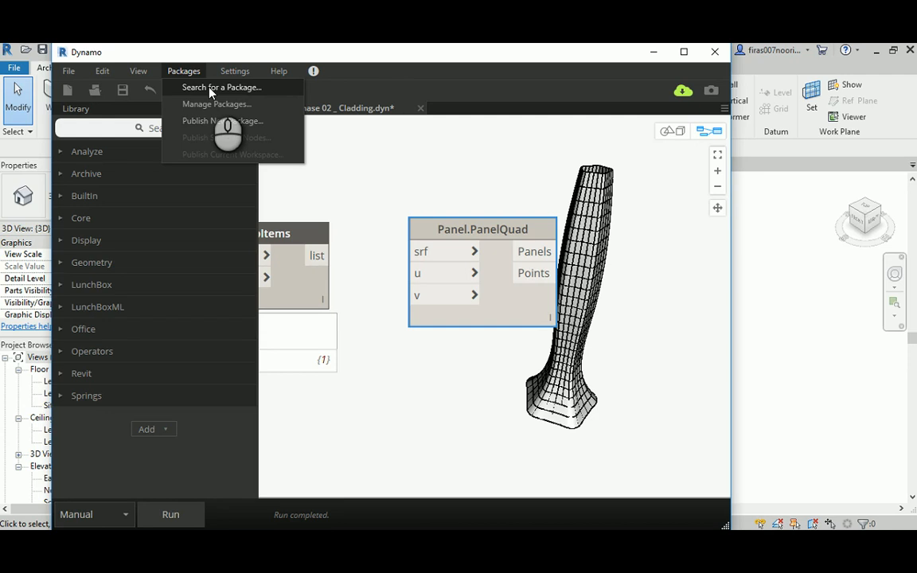
left_click(378, 56)
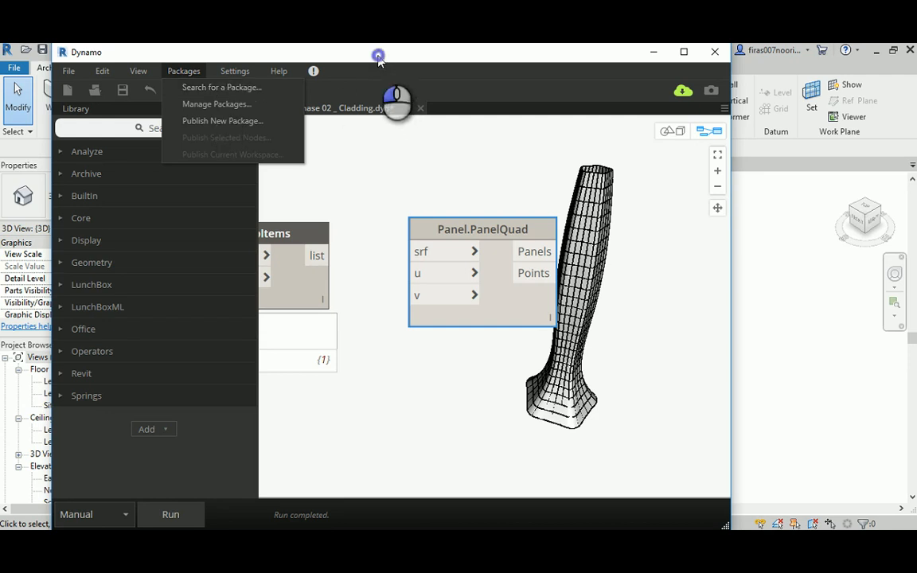
Step: Connect the list output of List.DropItems to the srf input of Panel.PanelQuad and align the two nodes
middle_click_drag(426, 273, 508, 271)
scroll(474, 271, "down", 2)
left_click_drag(510, 237, 526, 248)
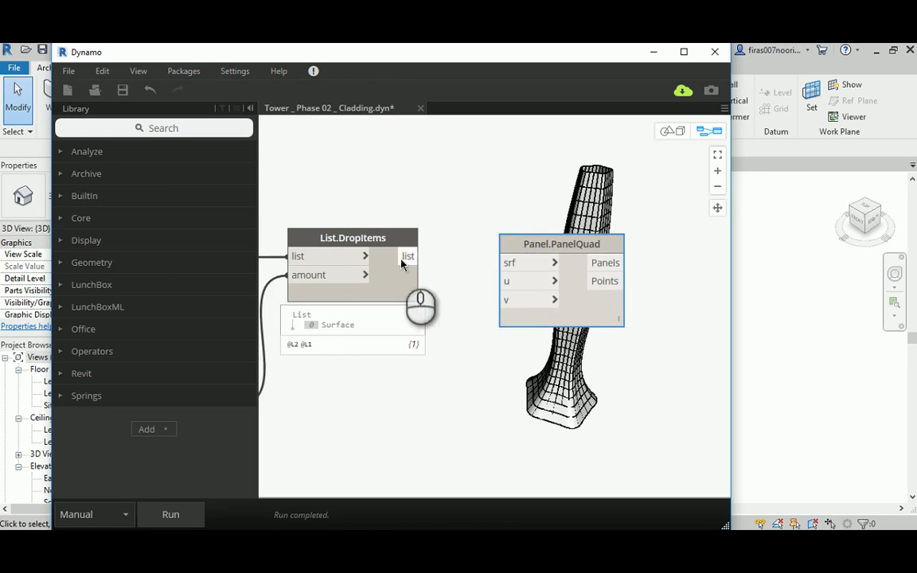
left_click_drag(410, 256, 534, 240)
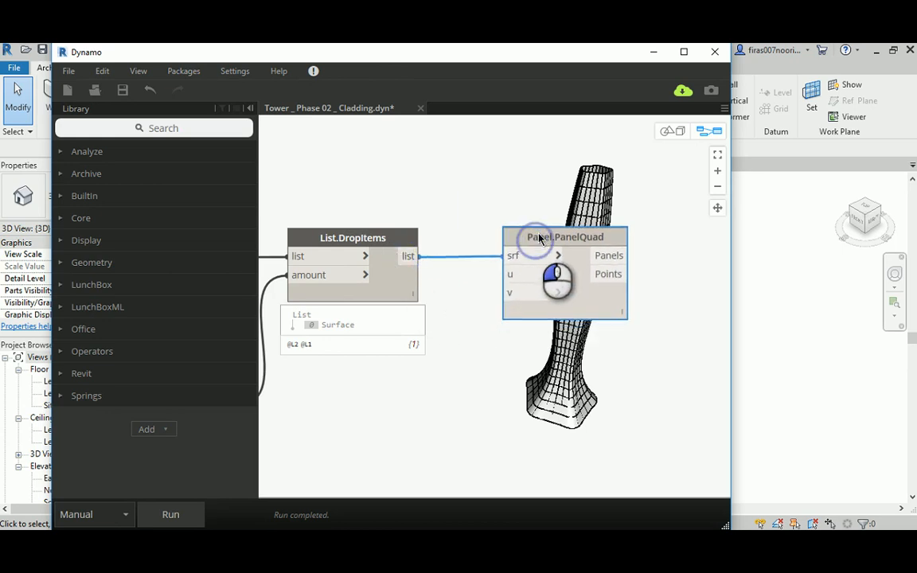
middle_click_drag(512, 213, 468, 196)
left_click_drag(486, 221, 488, 219)
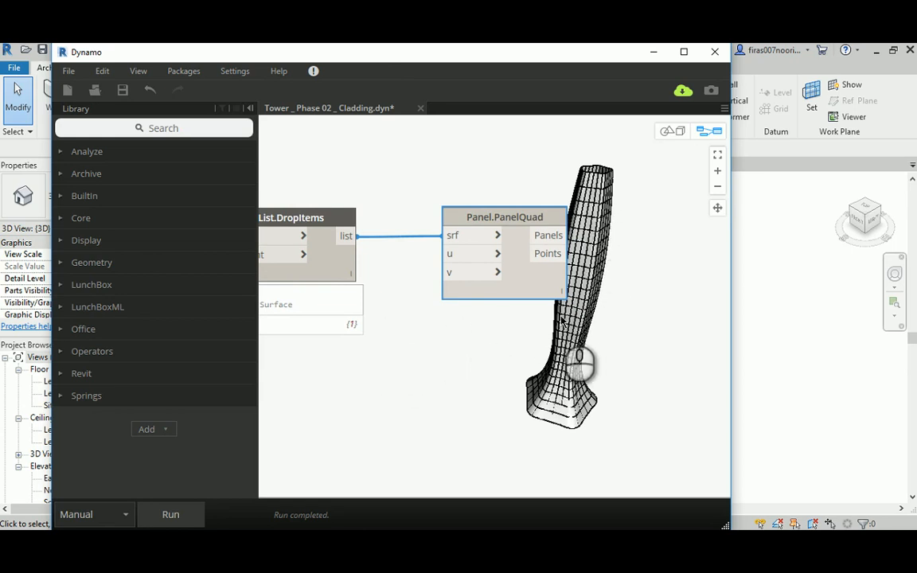
middle_click_drag(347, 198, 559, 205)
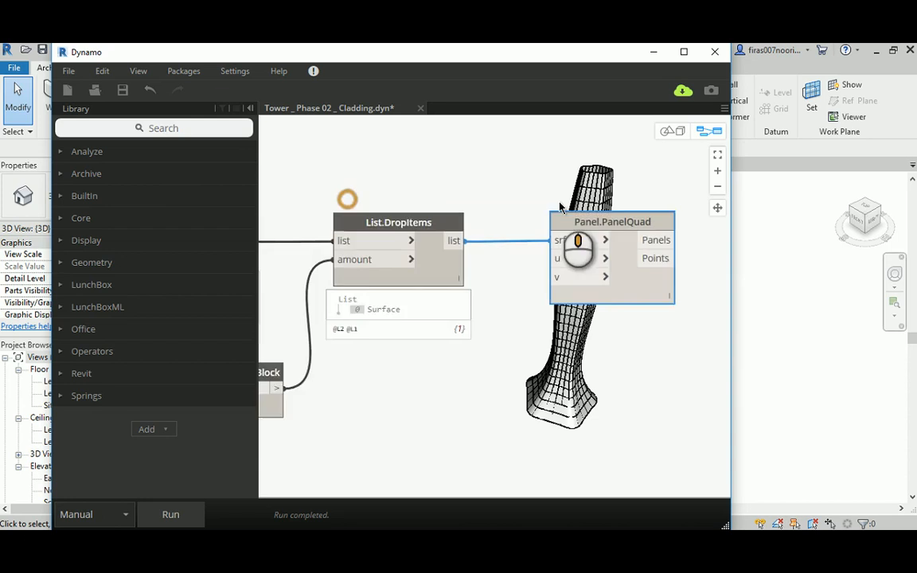
scroll(557, 205, "down", 3)
middle_click_drag(346, 200, 311, 181)
scroll(592, 193, "up", 3)
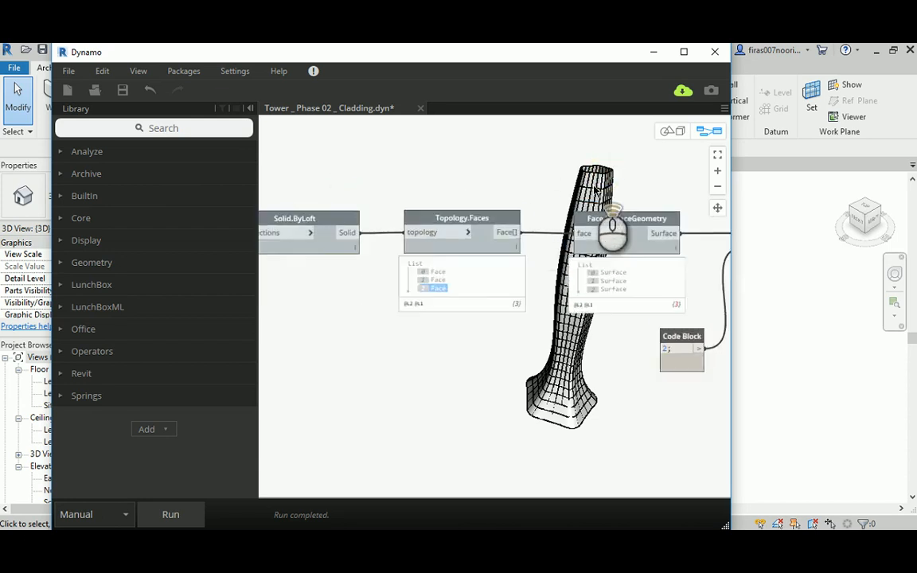
Step: Add two Code Blocks with value 10 each and stack them below the List.DropItems node
middle_click_drag(613, 197, 451, 194)
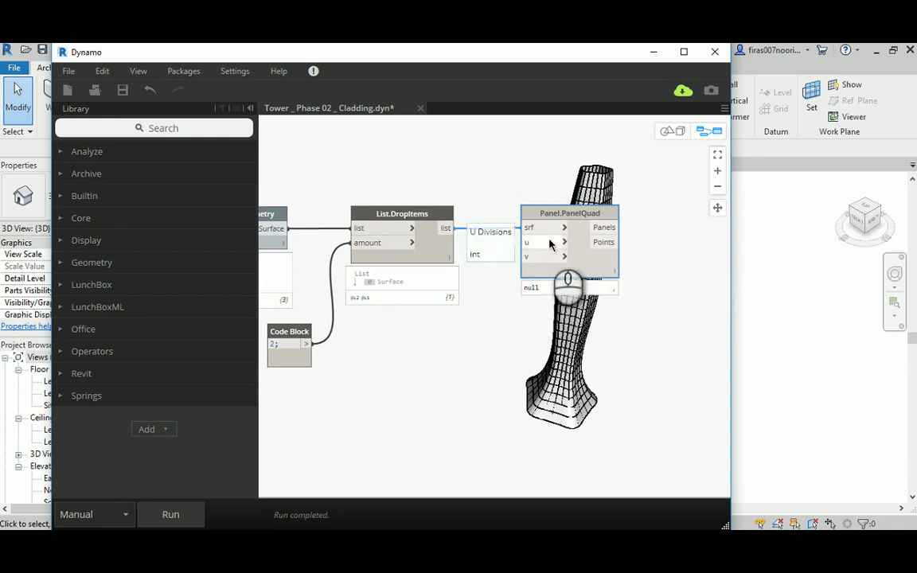
double_click(447, 345)
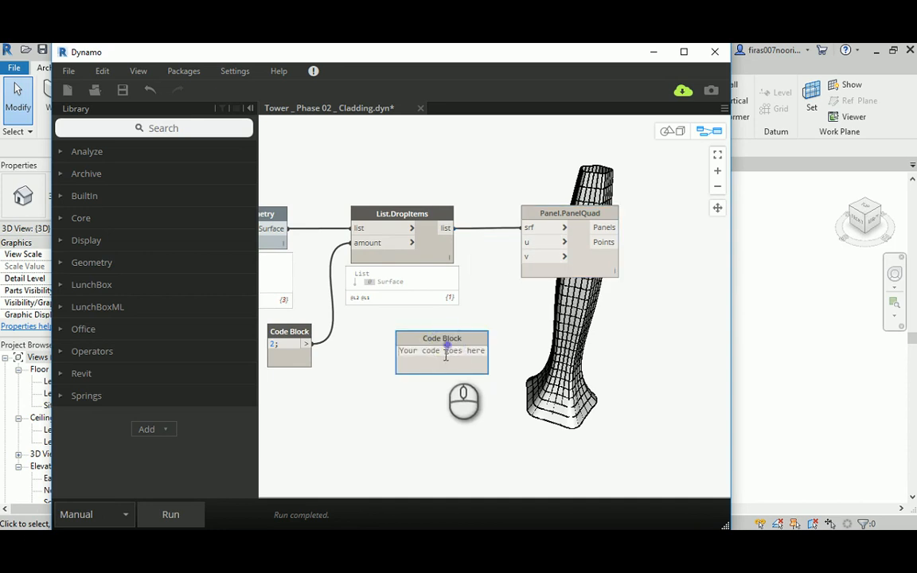
type("10;")
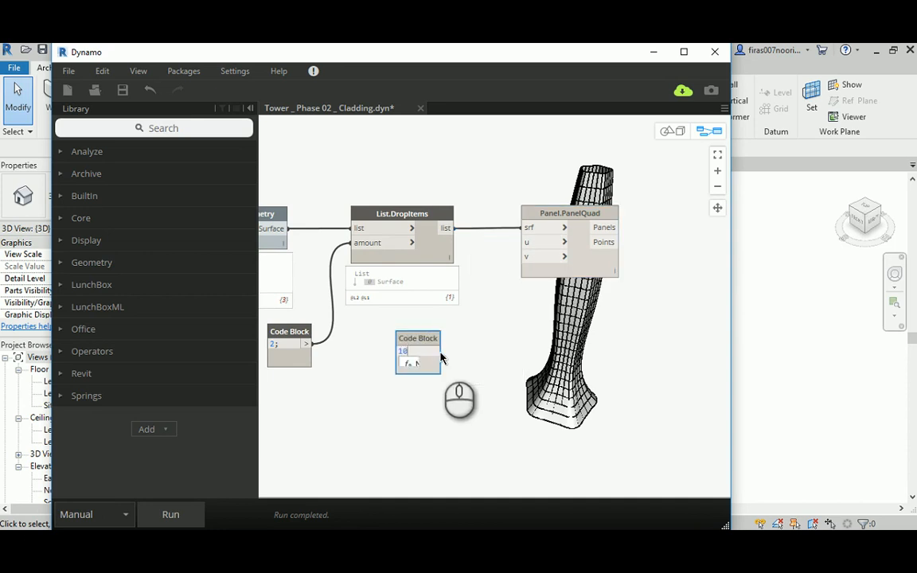
left_click(431, 398)
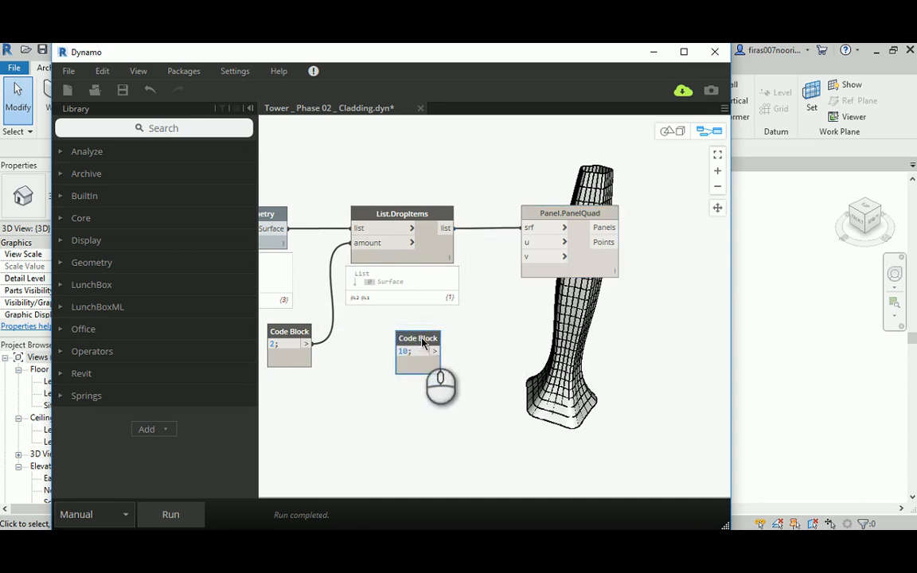
double_click(413, 416)
type("10")
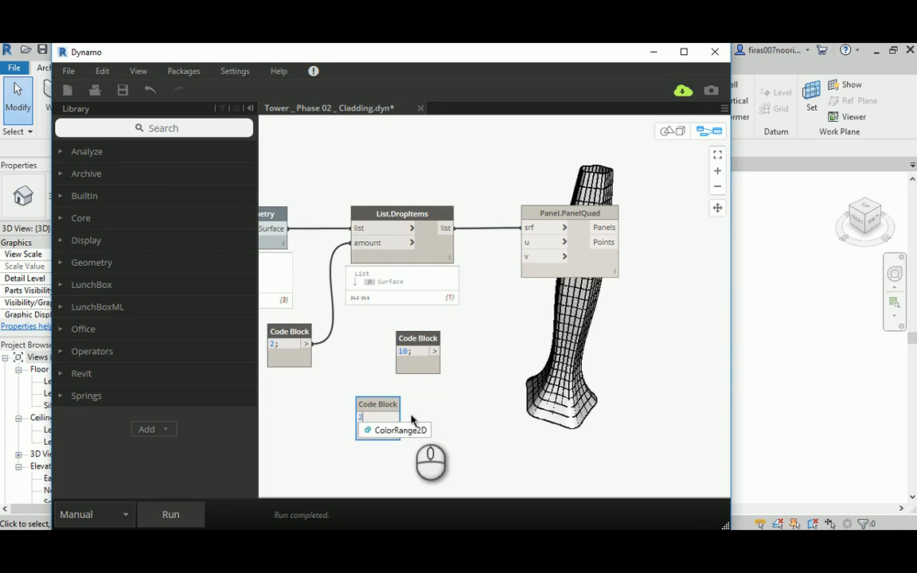
type(";")
left_click(436, 404)
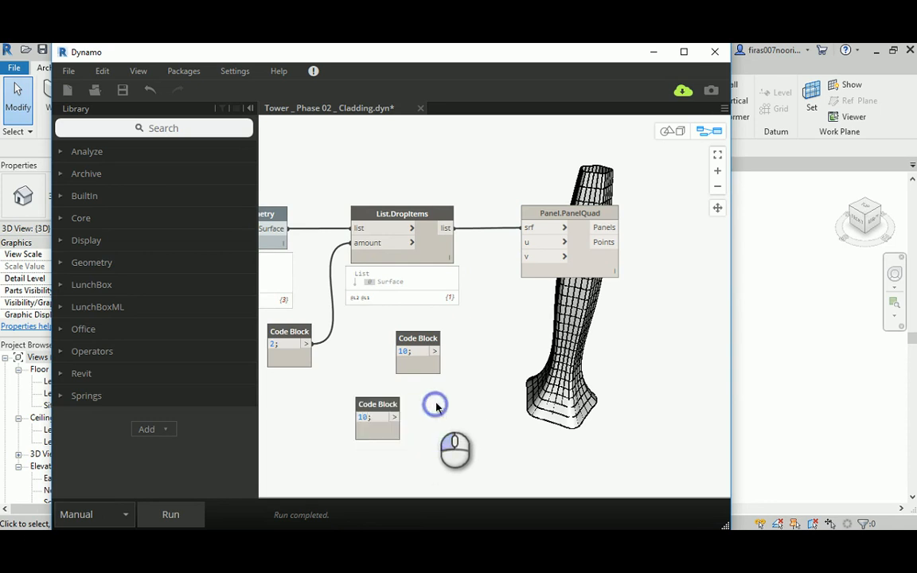
left_click_drag(373, 405, 415, 402)
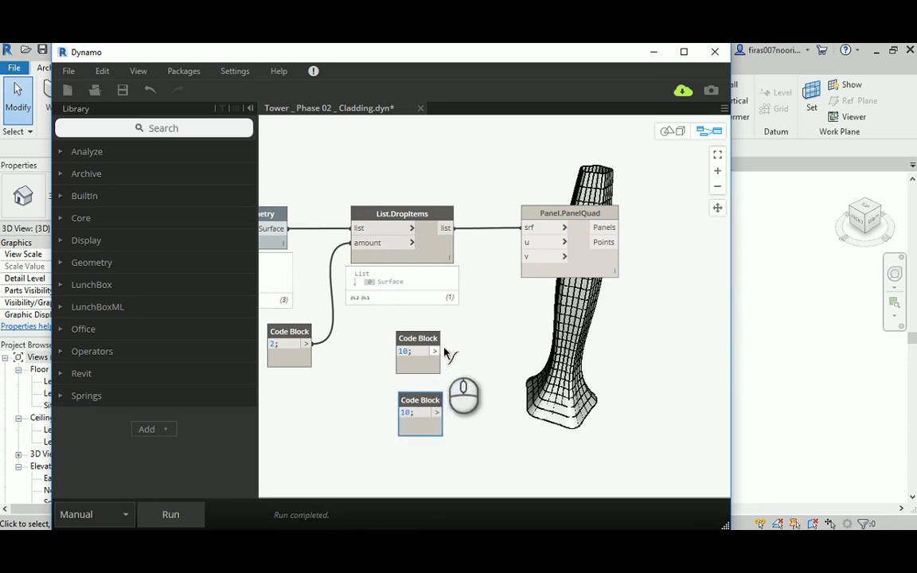
Step: Connect the two Code Blocks to the u and v inputs of Panel.PanelQuad and run the graph
left_click_drag(434, 352, 526, 242)
left_click_drag(437, 412, 526, 257)
middle_click_drag(522, 317, 413, 316)
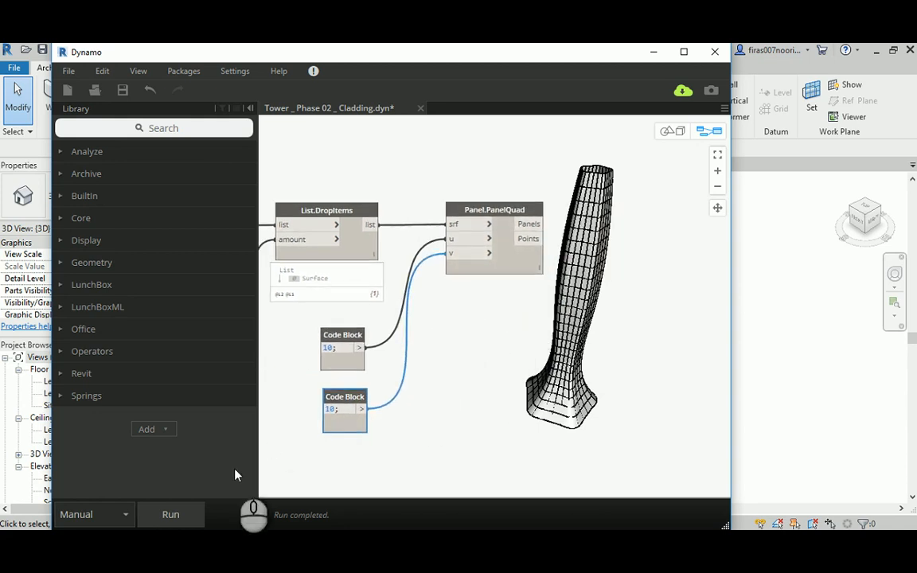
left_click(186, 515)
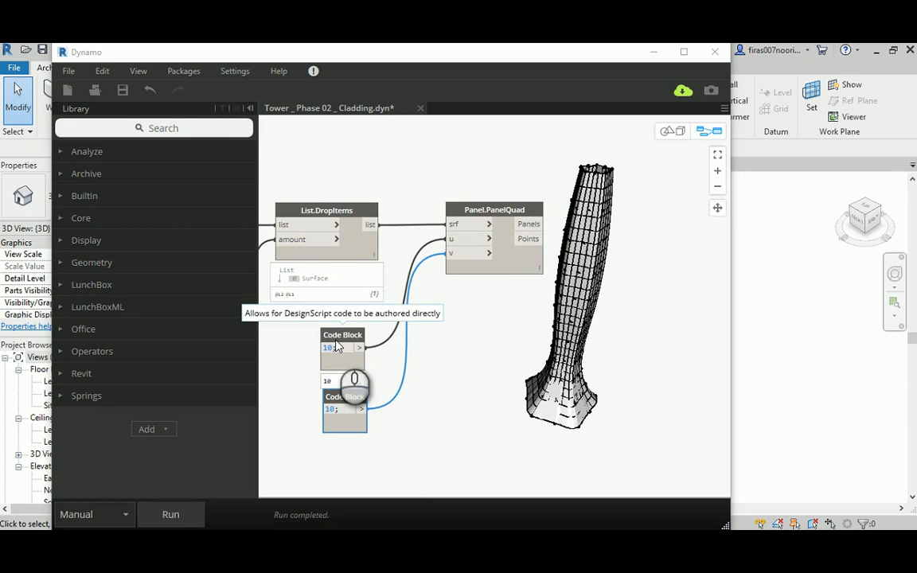
Step: Switch to Revit and examine the quad panel divisions on the tower from its base to its top in the 3D view
left_click(654, 51)
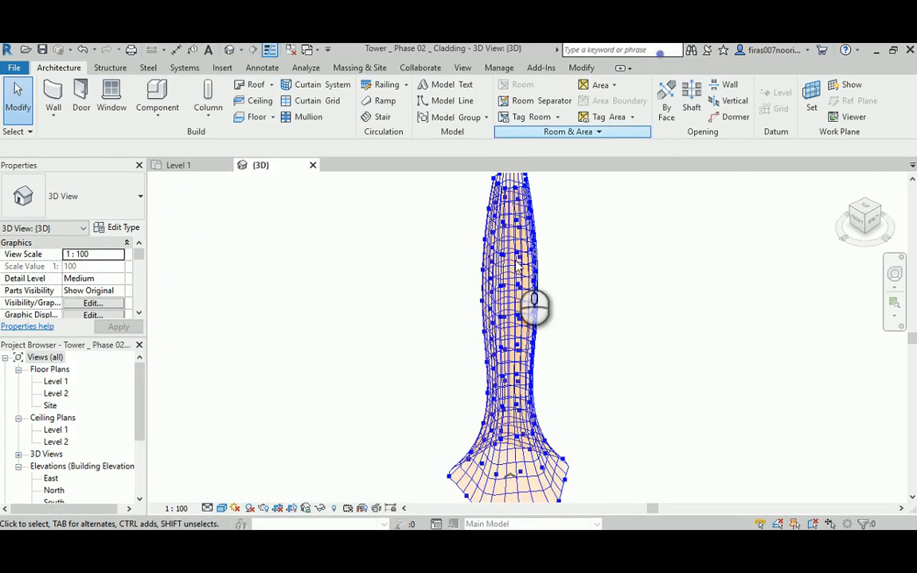
middle_click_drag(519, 268, 537, 257)
scroll(512, 452, "up", 3)
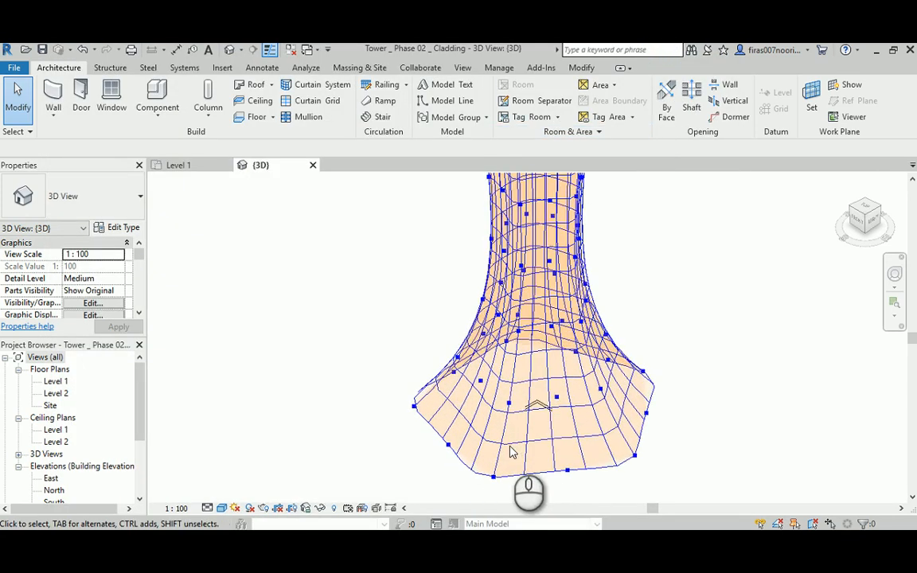
scroll(514, 451, "up", 3)
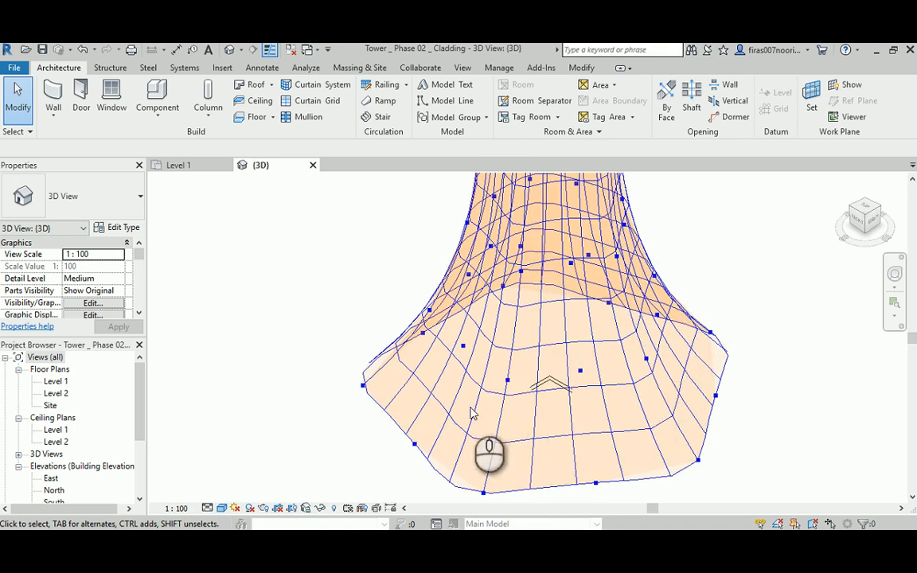
middle_click_drag(495, 274, 523, 478)
middle_click_drag(524, 289, 542, 434)
middle_click_drag(536, 215, 537, 494)
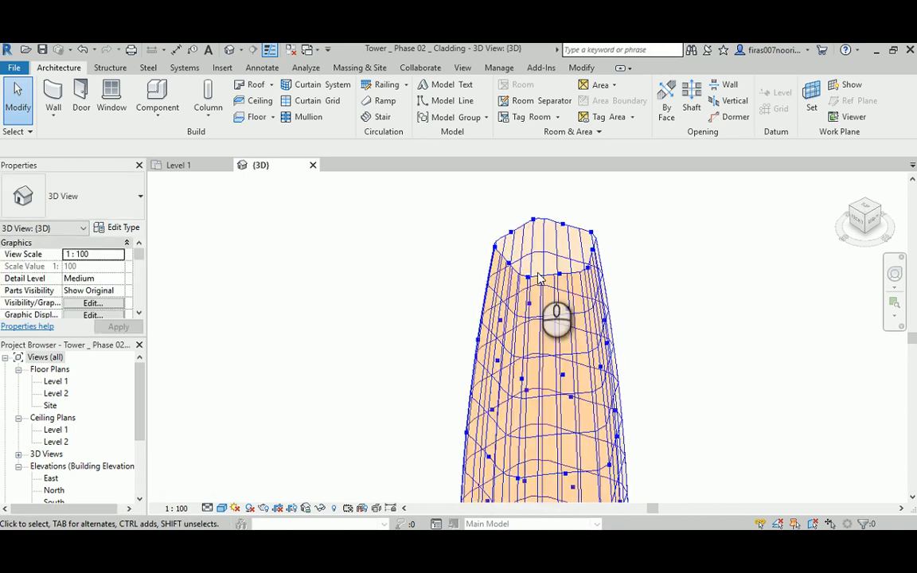
scroll(539, 278, "up", 3)
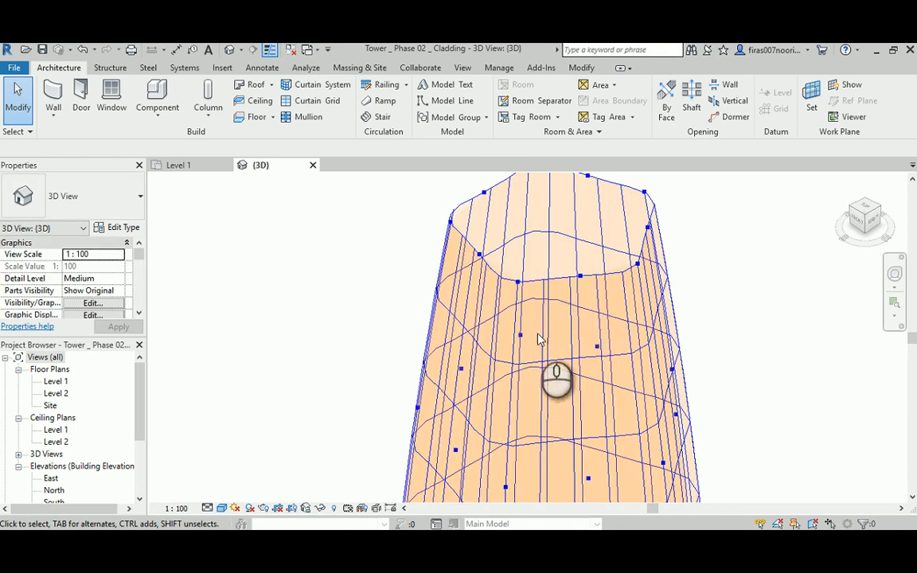
scroll(551, 262, "down", 6)
middle_click_drag(556, 390, 549, 459)
scroll(538, 335, "down", 1)
mouse_move(548, 259)
middle_mouse_down()
mouse_move(550, 285)
mouse_move(545, 271)
middle_mouse_up()
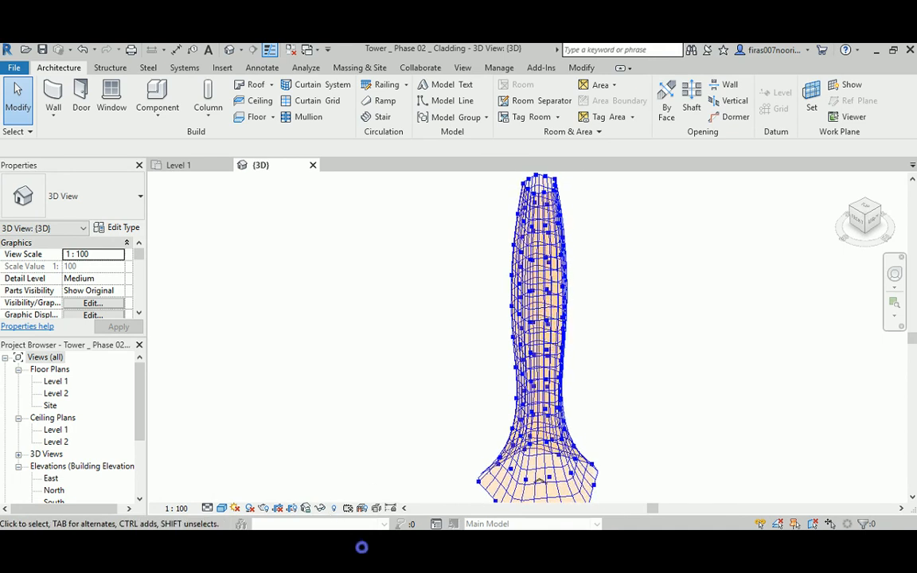
Step: Switch back to Dynamo and pin the output preview of the Panel.PanelQuad node
mouse_move(362, 548)
left_click(328, 494)
middle_click_drag(577, 296, 620, 258)
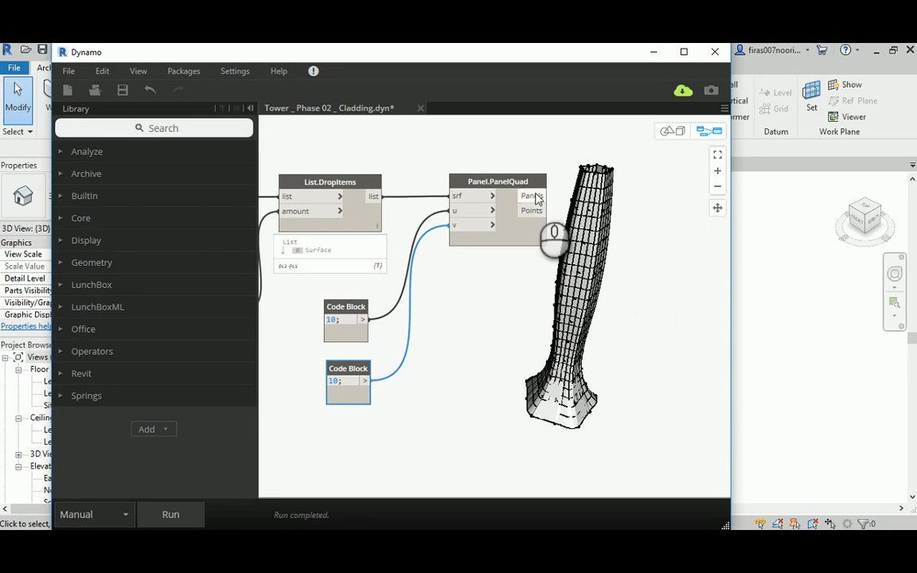
left_click(536, 256)
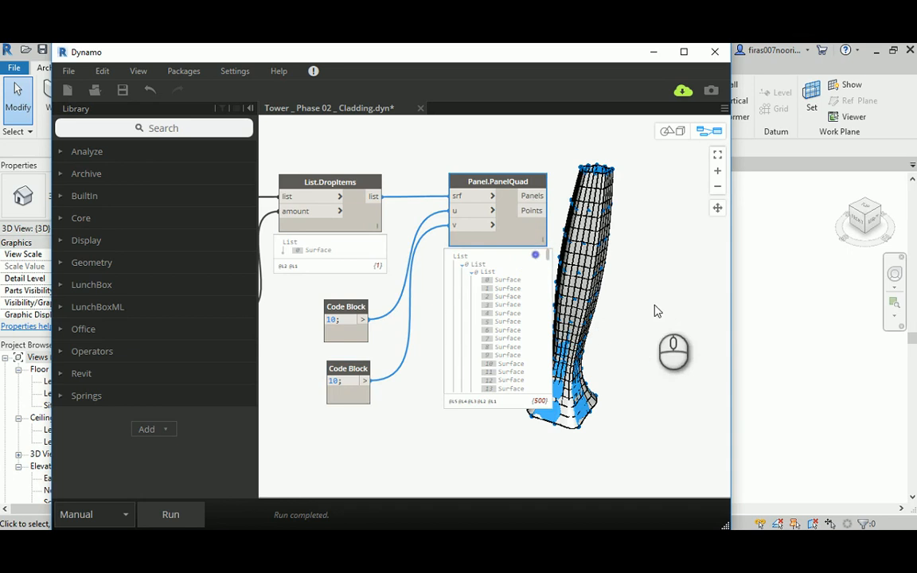
middle_click_drag(700, 306, 622, 308)
middle_click_drag(501, 179, 613, 169)
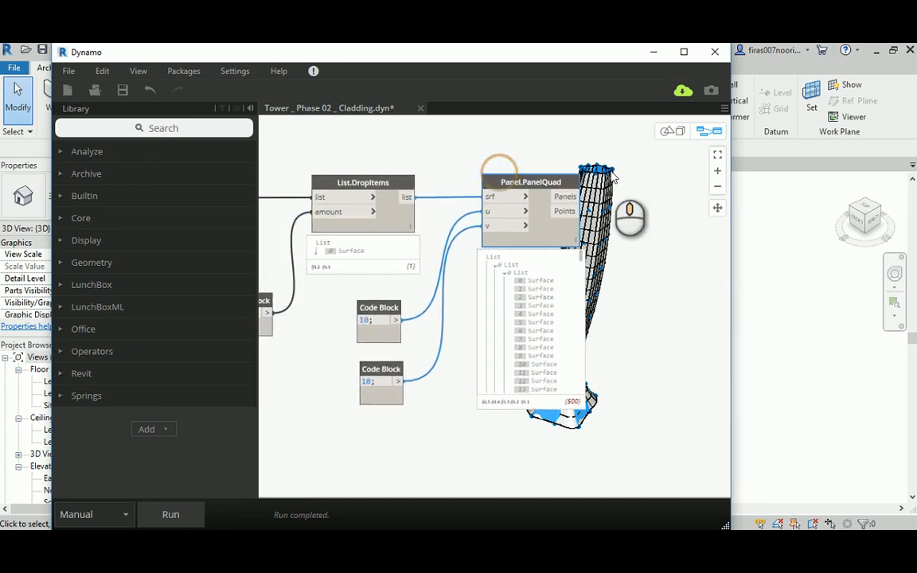
Step: Turn off the geometry preview of the List.DropItems node and select the Panel.PanelQuad node
left_click(372, 183)
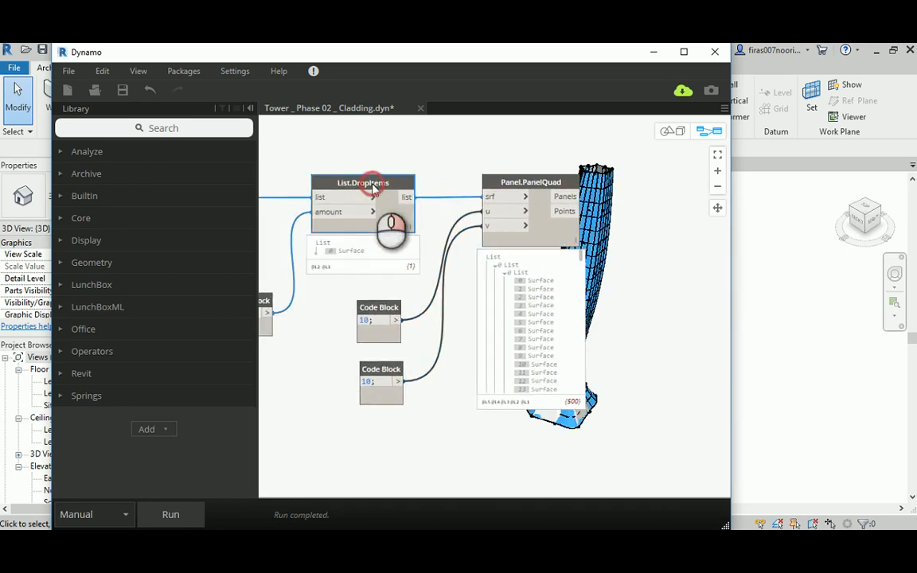
right_click(372, 187)
left_click(405, 281)
middle_click_drag(577, 219, 421, 208)
left_click(380, 172)
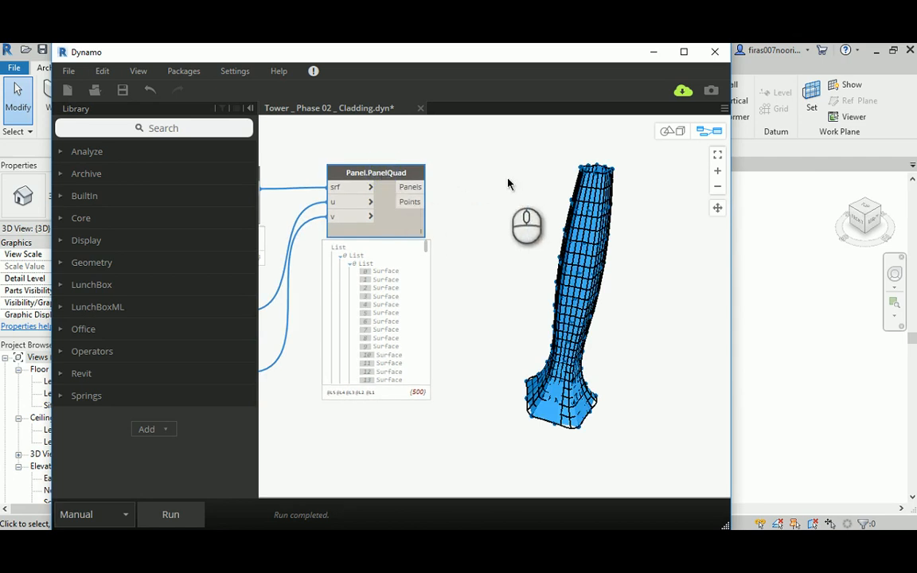
middle_click_drag(448, 161, 495, 165)
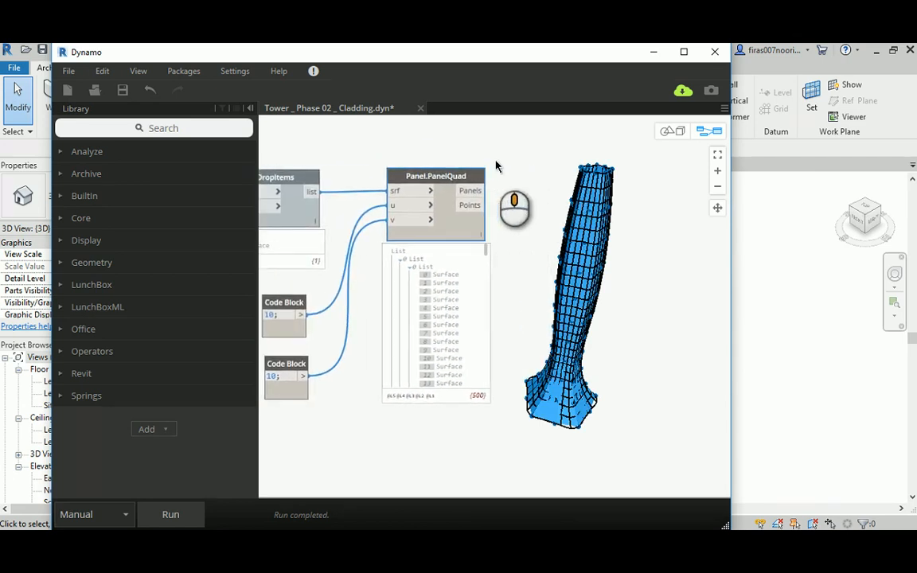
Step: Turn off the geometry preview of both NurbsCurve.ByPoints nodes, before and after the List.Transpose node
scroll(374, 167, "down", 6)
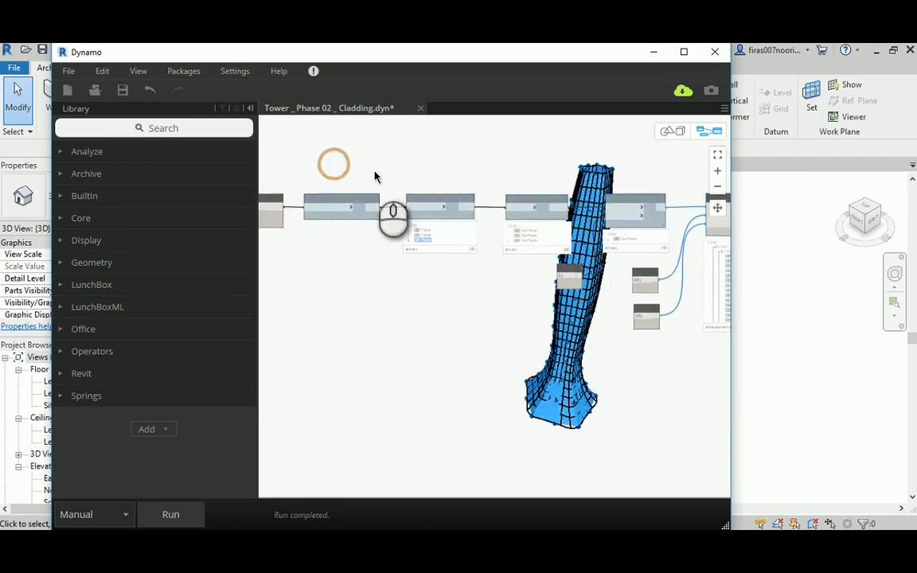
scroll(495, 199, "up", 5)
right_click(435, 211)
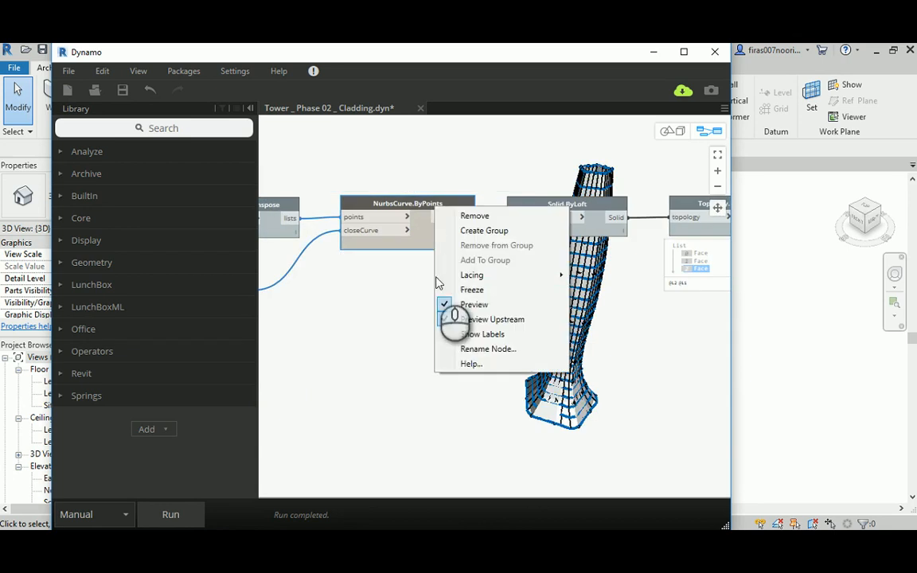
left_click(442, 301)
middle_click_drag(405, 164, 646, 171)
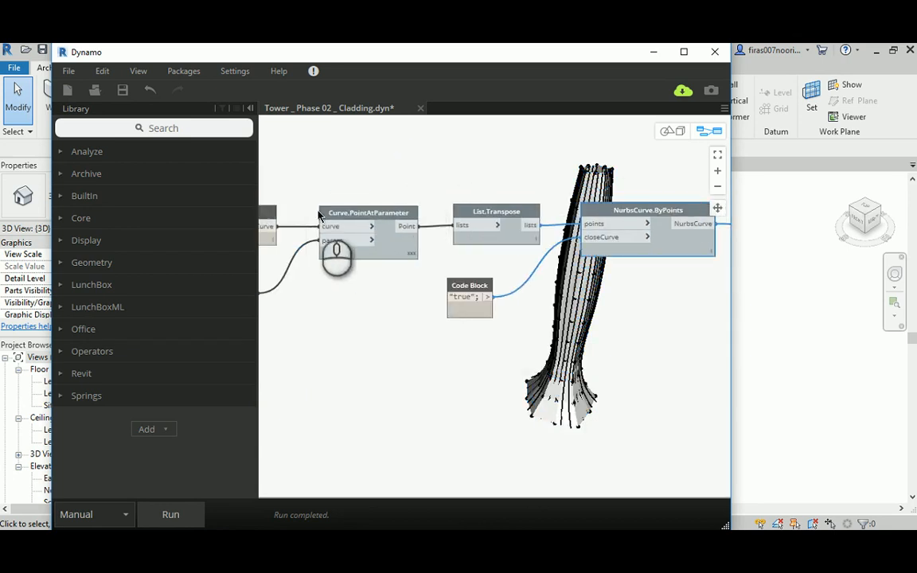
middle_click_drag(318, 215, 446, 211)
right_click(375, 213)
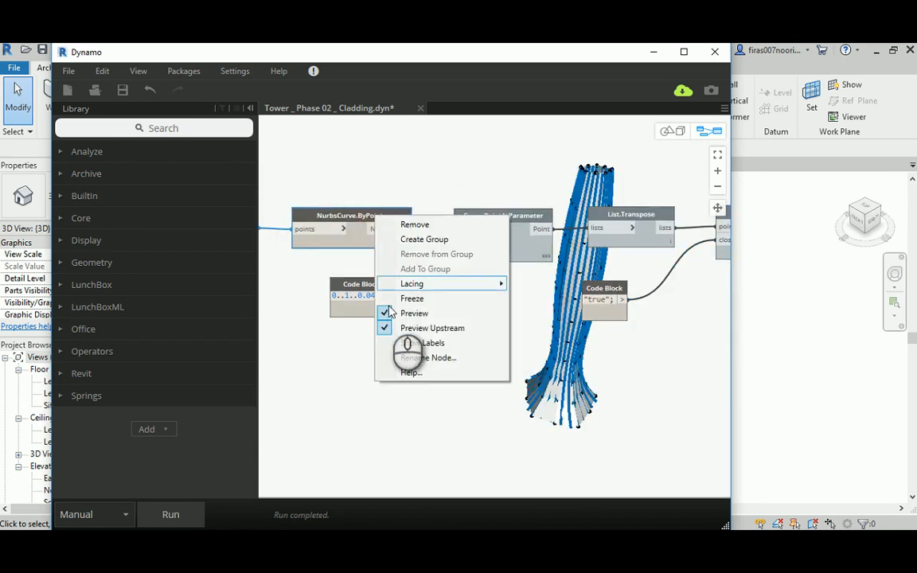
left_click(391, 313)
Step: Examine the Panel.PanelQuad output preview, going through its surface list to where the point lists begin
middle_click_drag(603, 165, 400, 161)
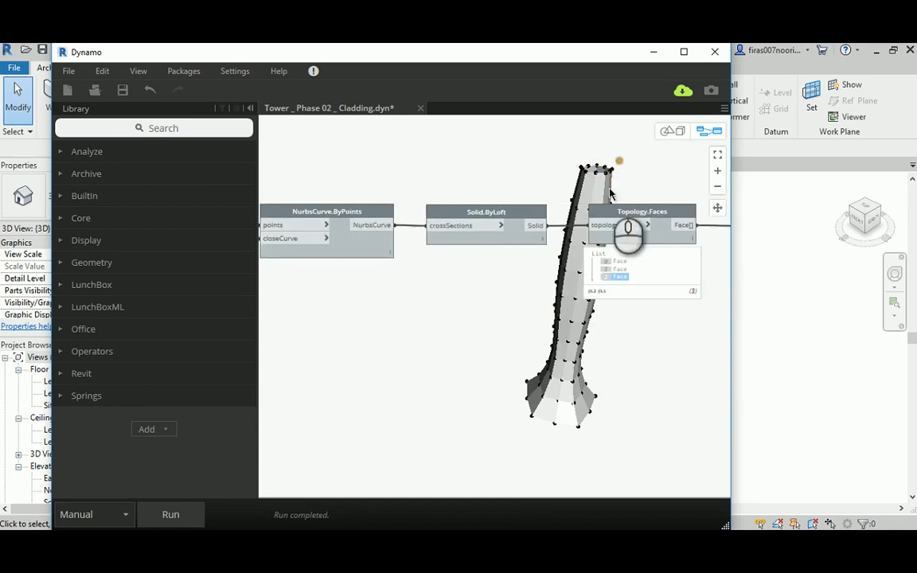
middle_click_drag(611, 193, 408, 178)
middle_click_drag(533, 164, 467, 167)
middle_click_drag(711, 175, 414, 153)
scroll(494, 174, "up", 3)
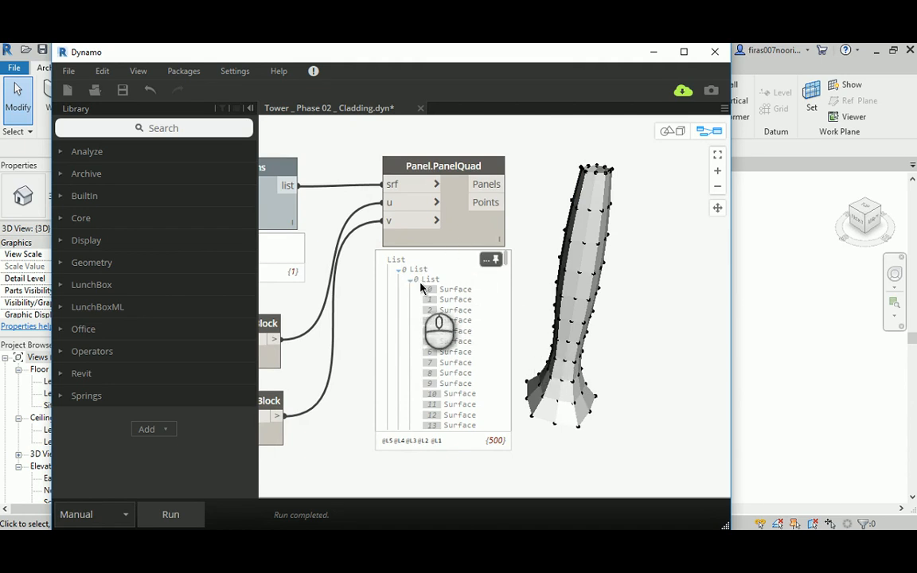
scroll(430, 291, "down", 1)
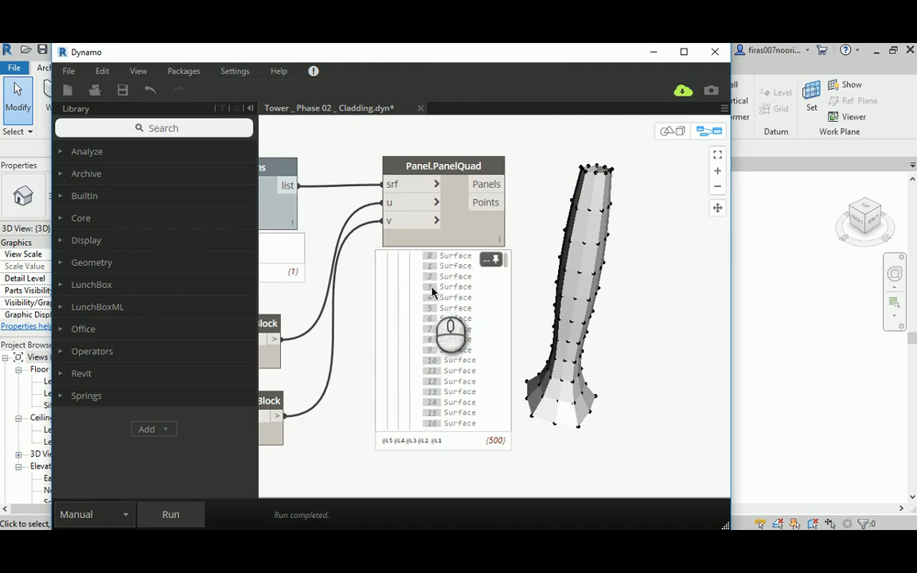
scroll(432, 292, "down", 10)
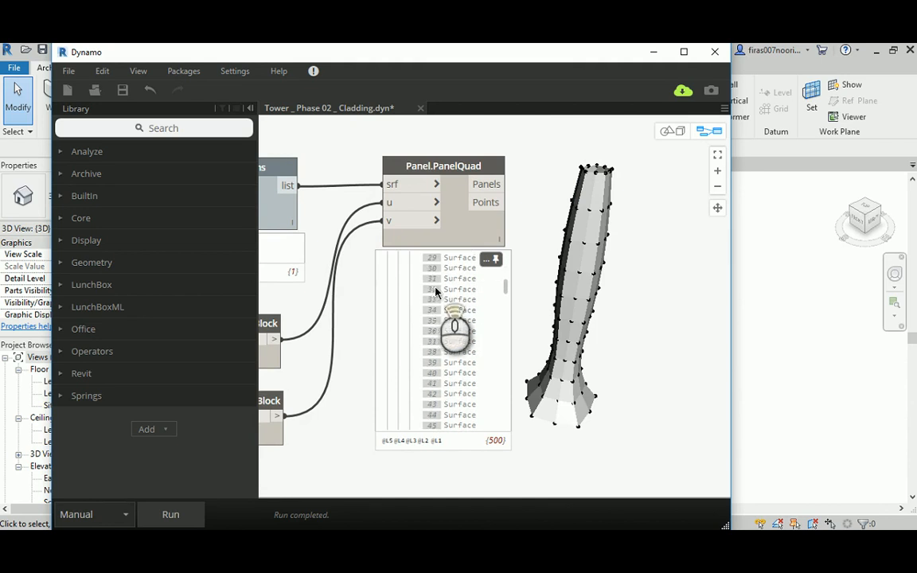
scroll(433, 292, "up", 10)
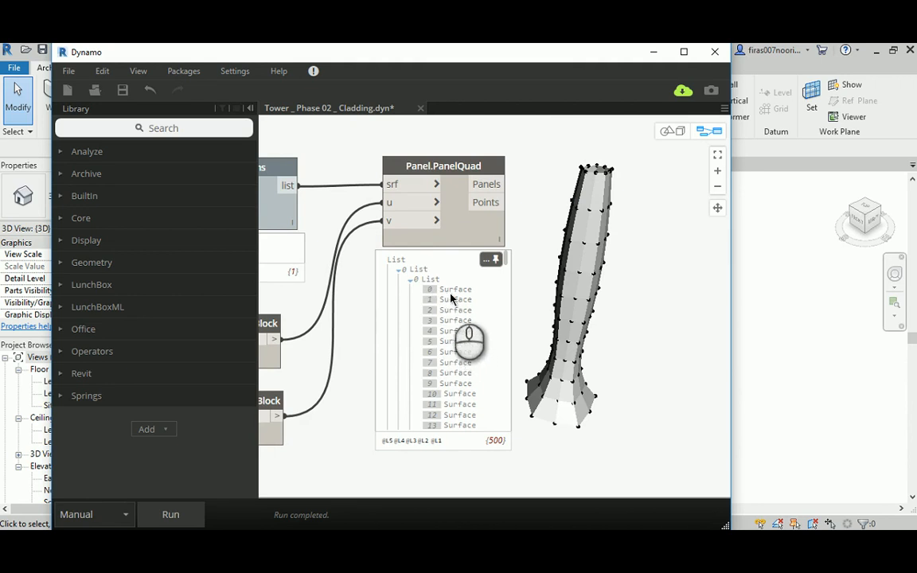
scroll(449, 296, "down", 3)
scroll(450, 298, "down", 10)
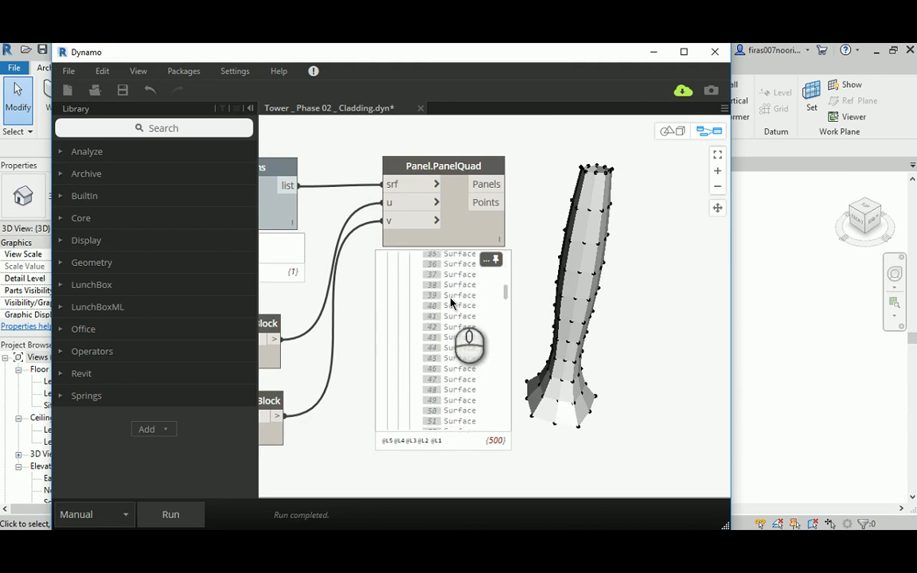
scroll(451, 304, "down", 10)
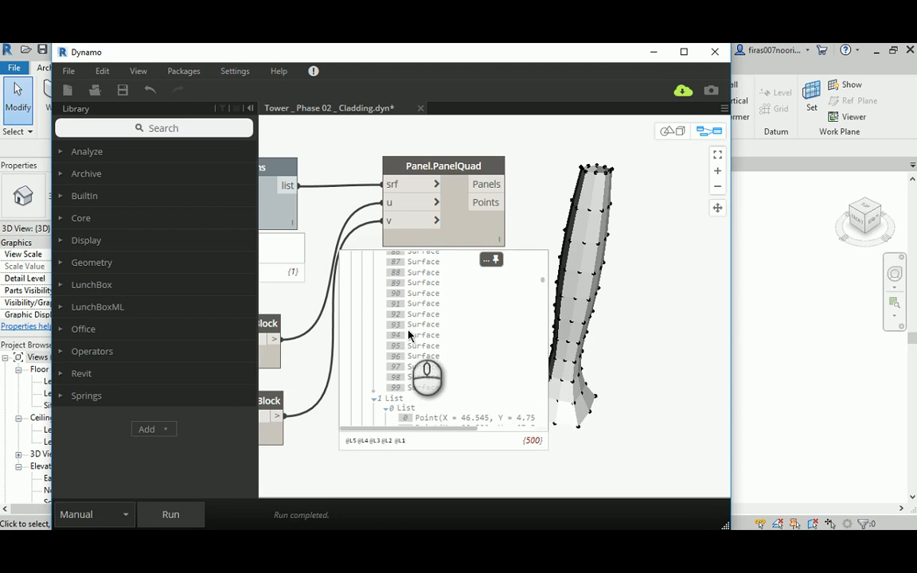
scroll(404, 333, "up", 15)
scroll(410, 324, "up", 13)
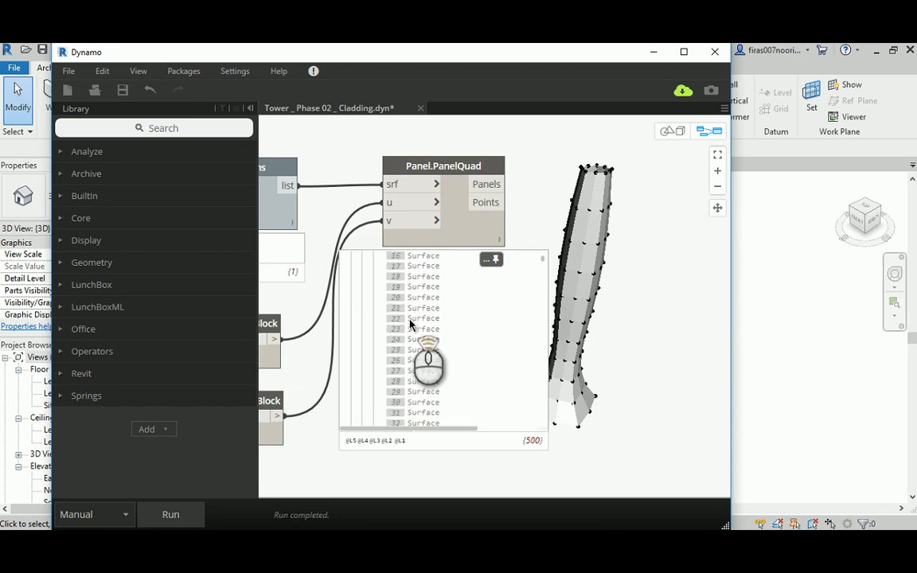
Step: Compare the surface sublist 0 and point sublist 1 in the Panel.PanelQuad output preview, leaving both collapsed
left_click(375, 281)
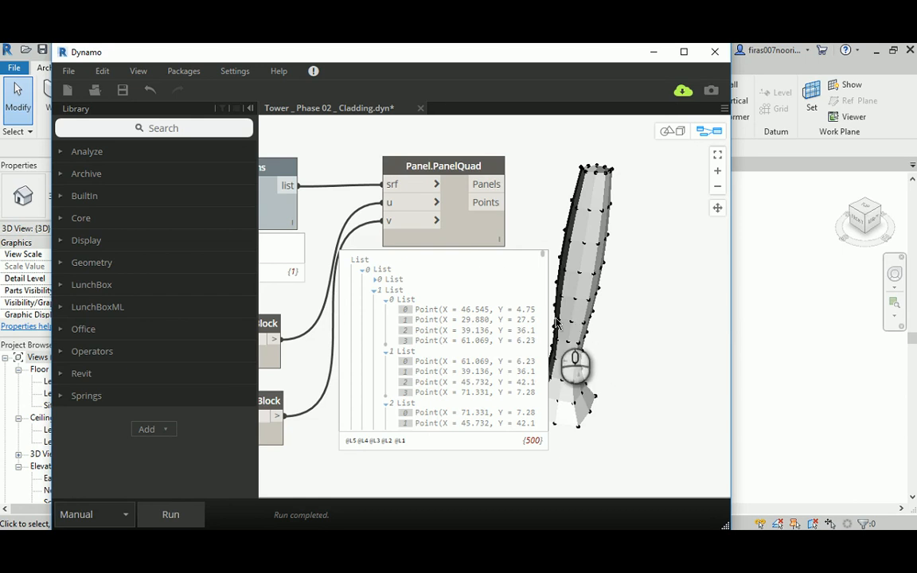
left_click(378, 292)
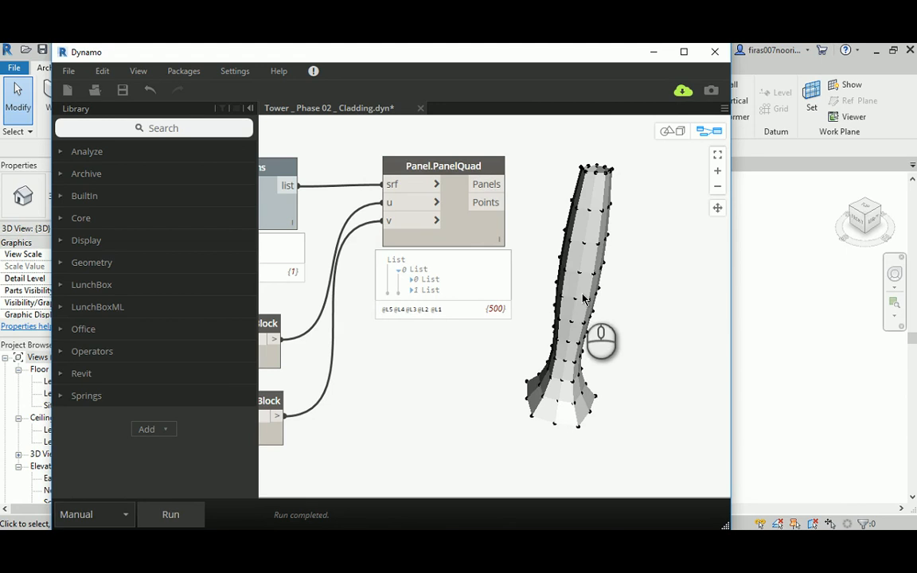
left_click(422, 281)
left_click(410, 279)
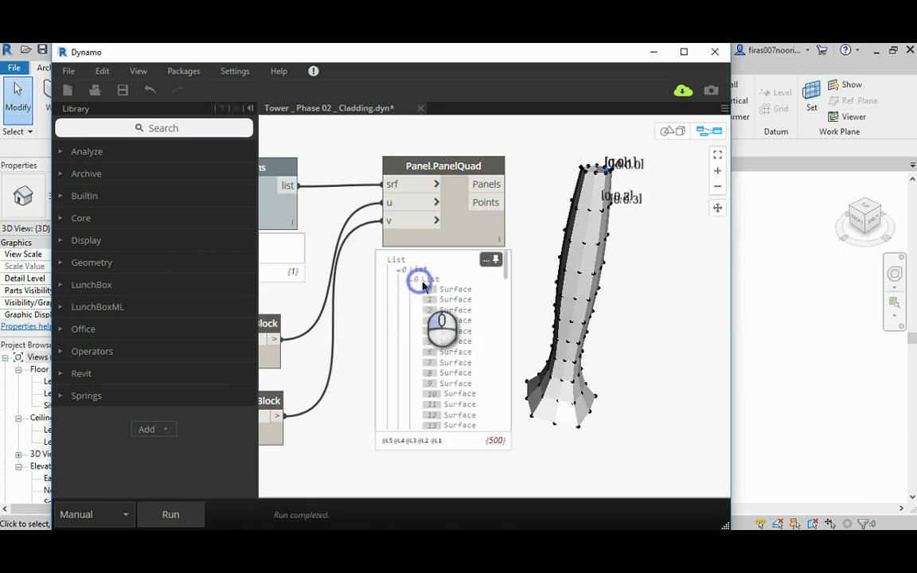
left_click(411, 280)
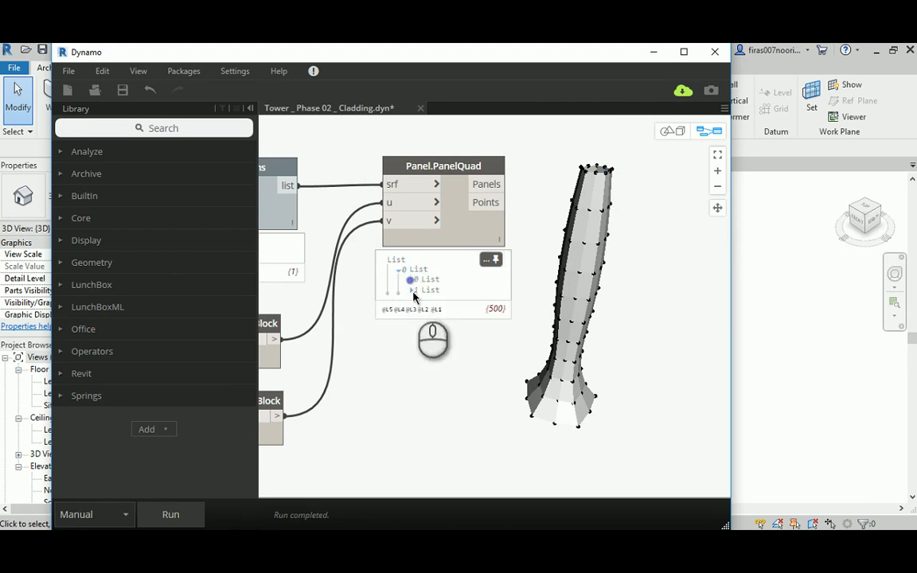
left_click(411, 290)
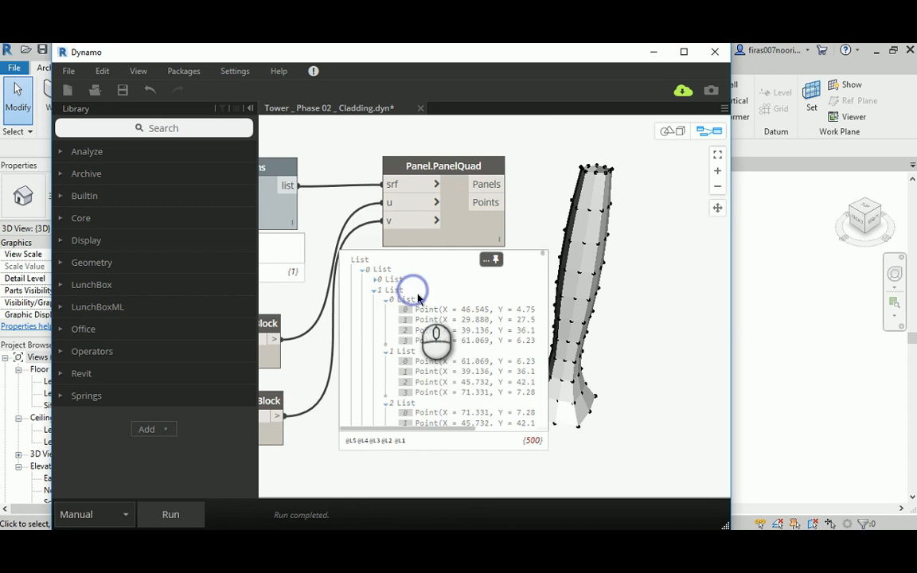
left_click(376, 293)
middle_click_drag(546, 215, 470, 237)
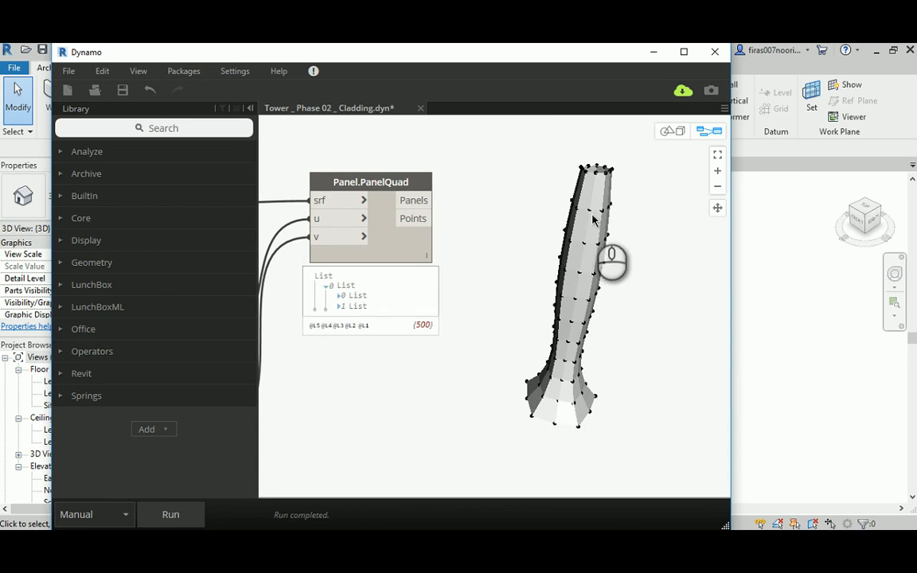
mouse_move(398, 285)
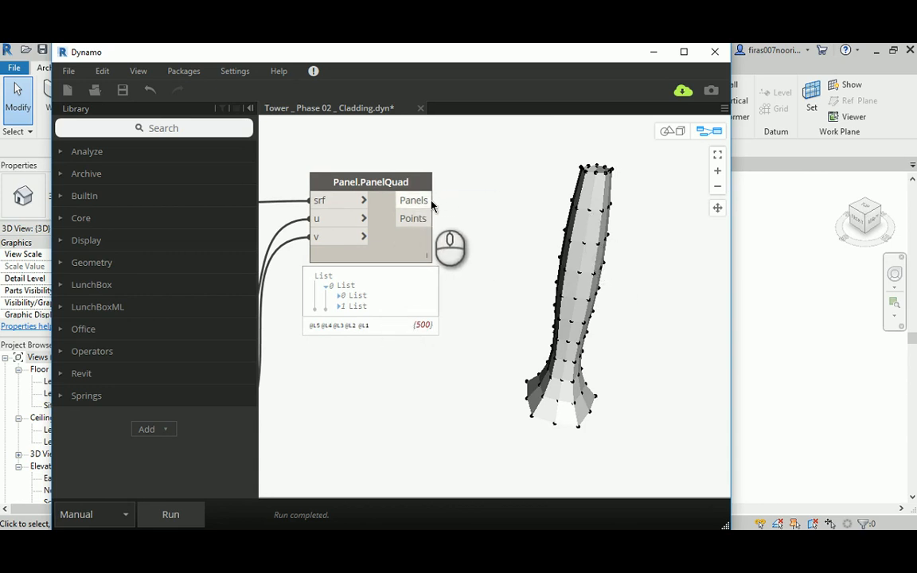
mouse_move(350, 300)
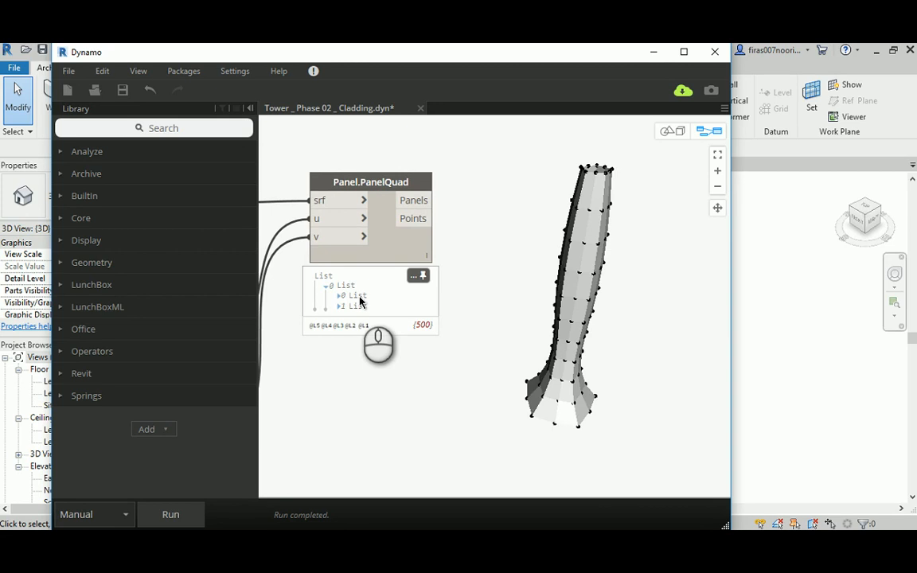
Step: Add a List.GetItemAtIndex node beside Panel.PanelQuad and connect the Panels output to its list input
left_click(169, 132)
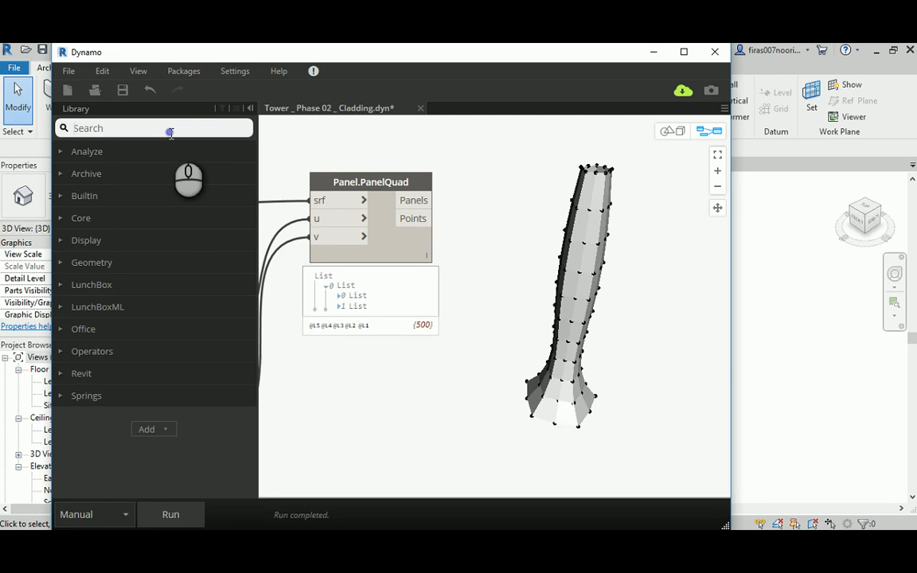
type("list.getite")
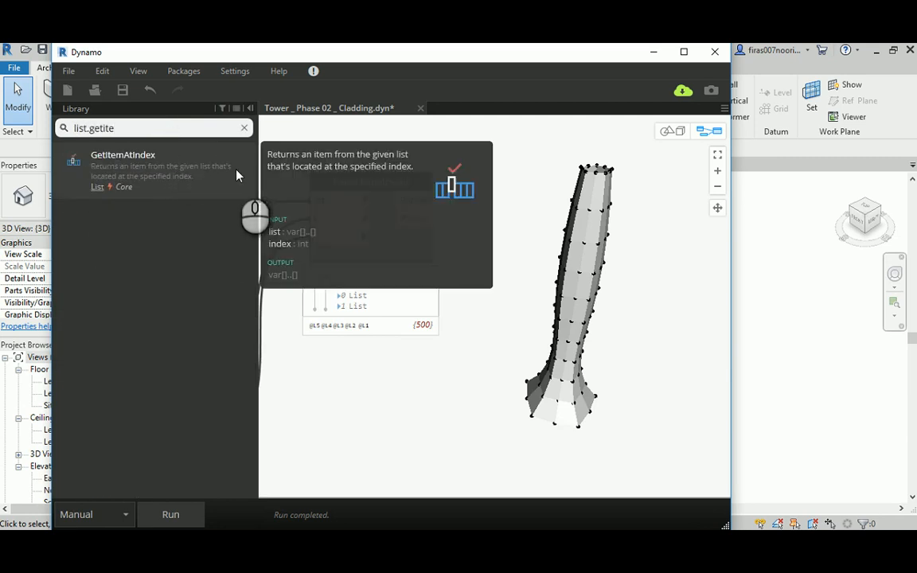
left_click(187, 169)
left_click_drag(562, 352, 515, 183)
middle_click_drag(475, 146, 379, 143)
left_click_drag(402, 182, 460, 181)
middle_click_drag(409, 161, 472, 163)
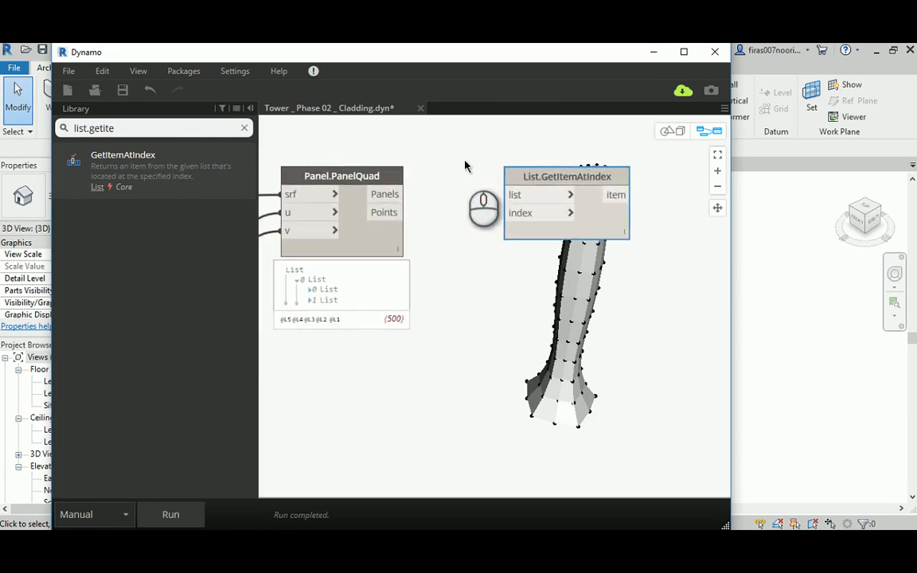
middle_click_drag(468, 167, 528, 186)
scroll(528, 186, "down", 2)
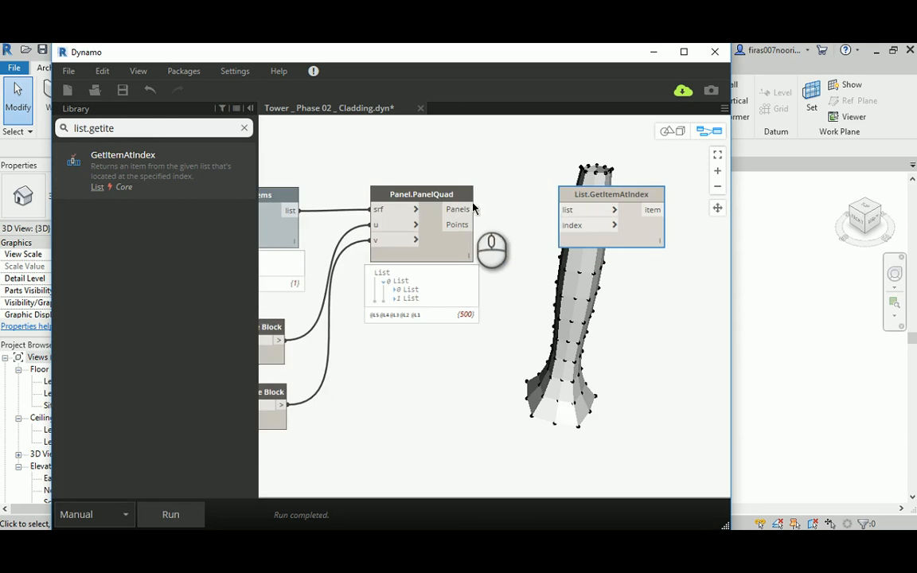
left_click(474, 210)
left_click(564, 210)
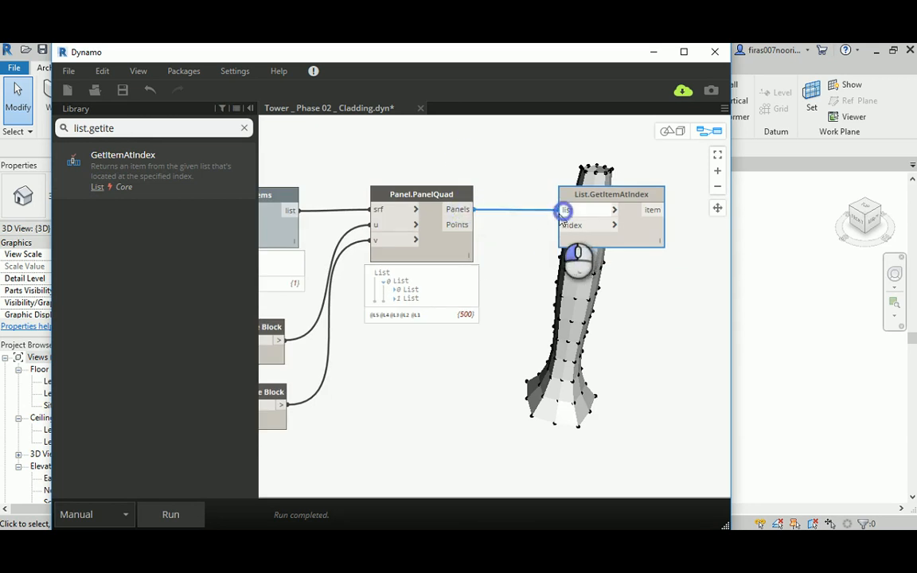
Step: Add a Code Block with value 0, connect it to the index input of List.GetItemAtIndex, and run the graph
double_click(454, 372)
left_click(489, 348)
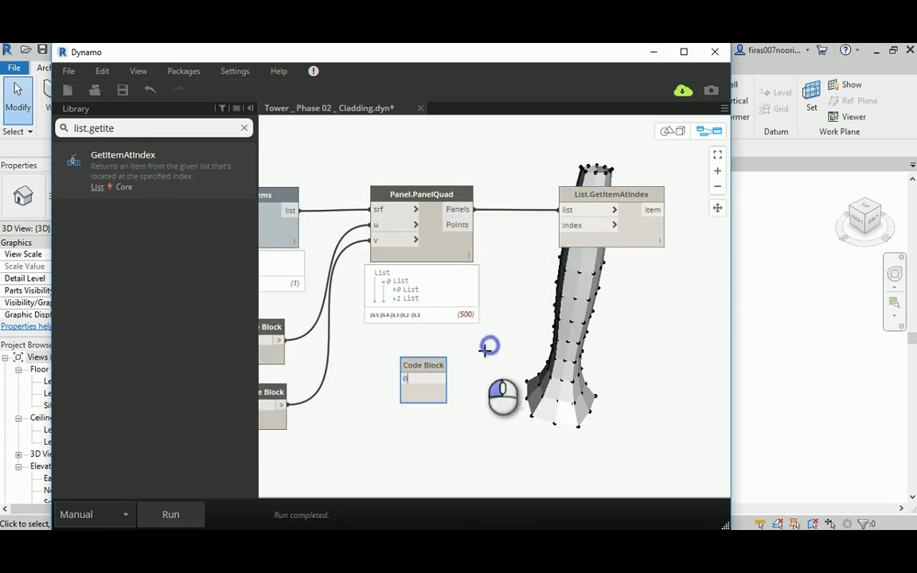
left_click(441, 379)
left_click(559, 225)
left_click(179, 516)
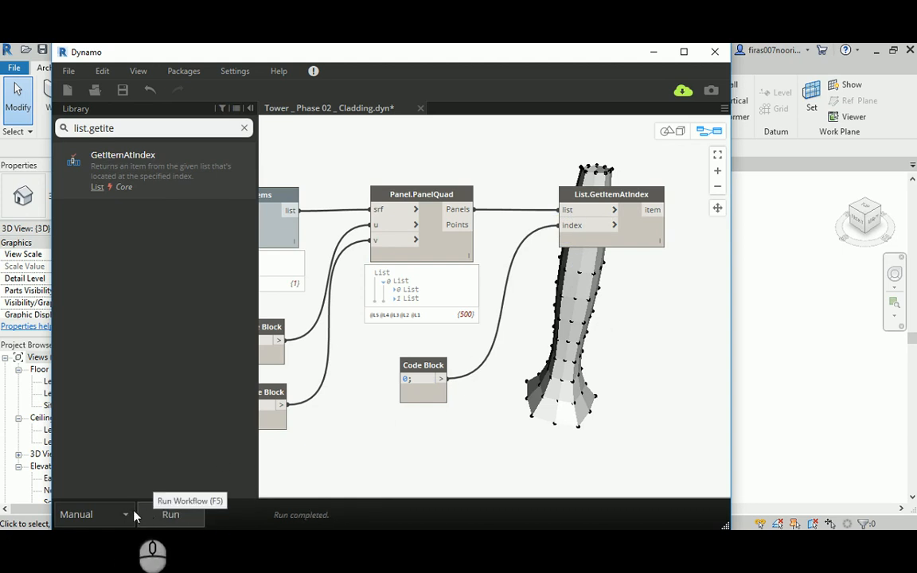
Step: Pin the output preview of List.GetItemAtIndex and examine the panel surfaces in its list
middle_click_drag(543, 328, 465, 332)
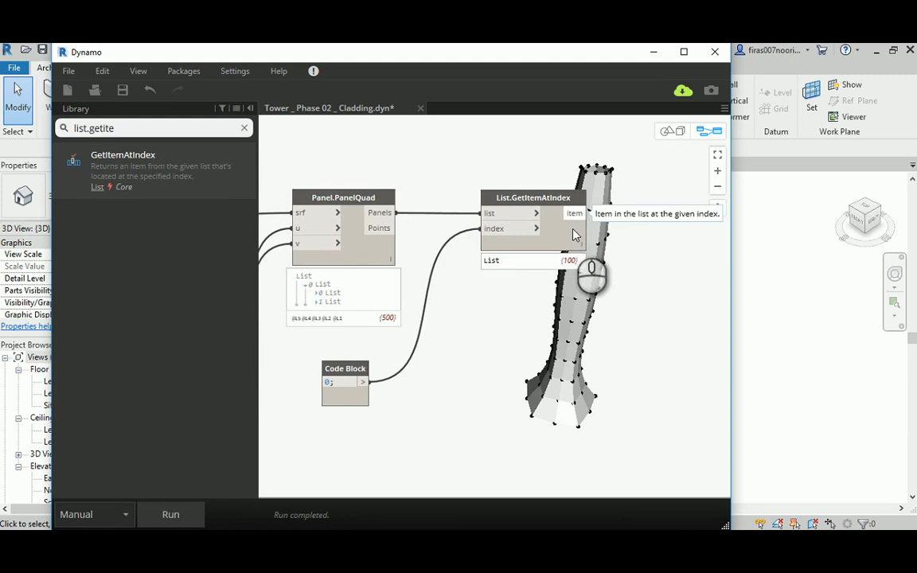
left_click(576, 263)
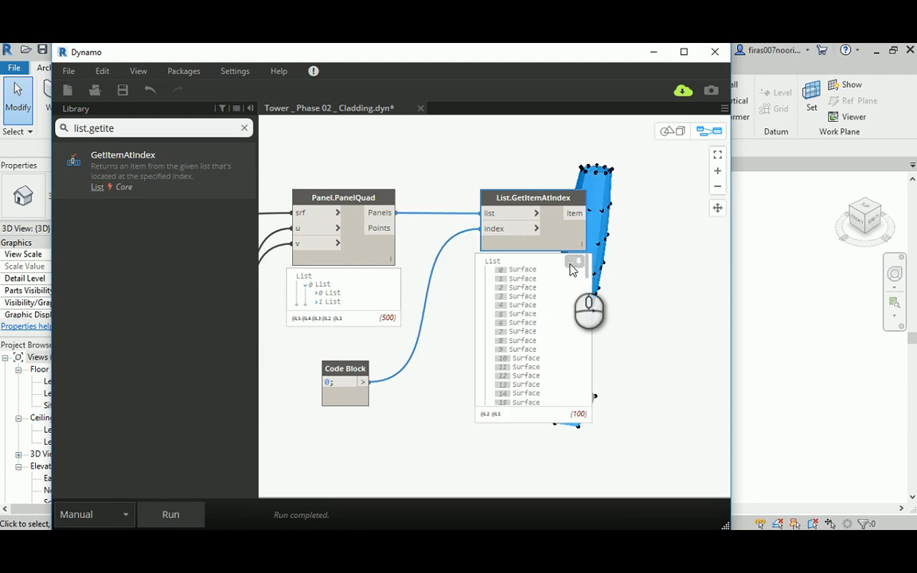
left_click(514, 285)
scroll(528, 313, "down", 5)
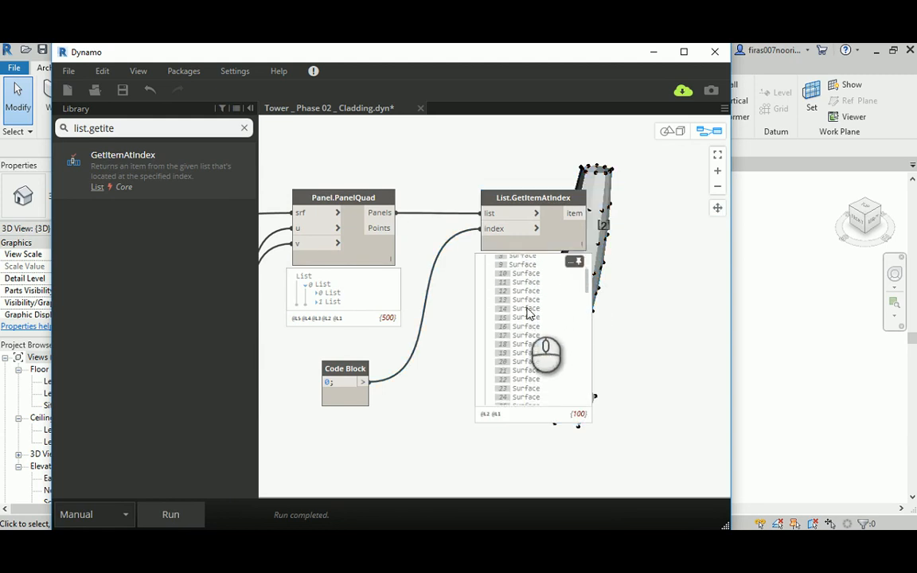
scroll(528, 313, "down", 18)
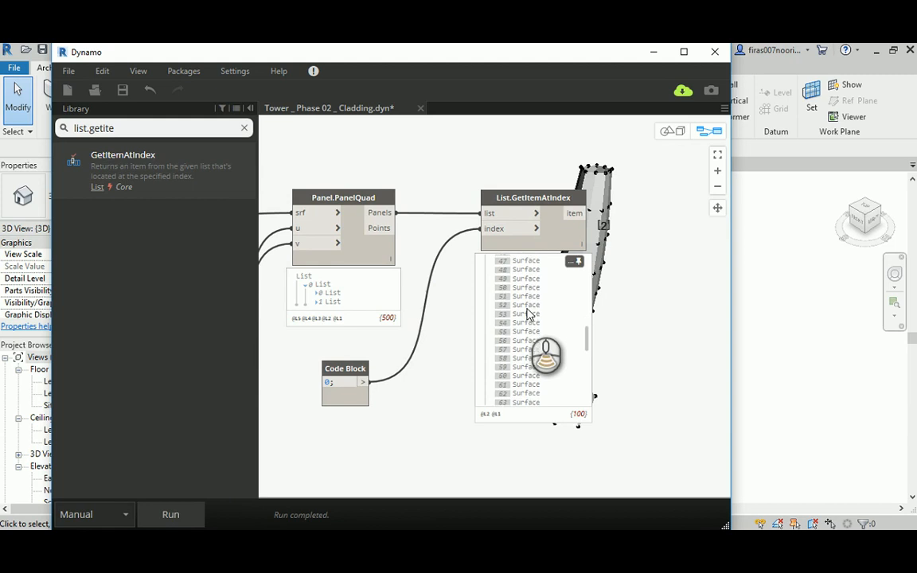
scroll(530, 315, "up", 12)
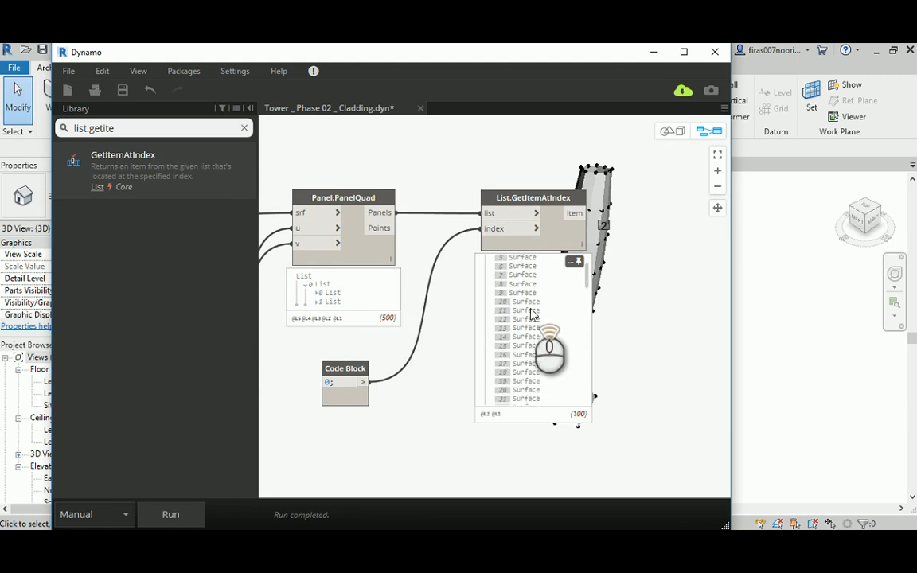
Step: Compare surface sublist 0 in the Panel.PanelQuad output preview with the extracted list, leaving the sublist collapsed
left_click(316, 294)
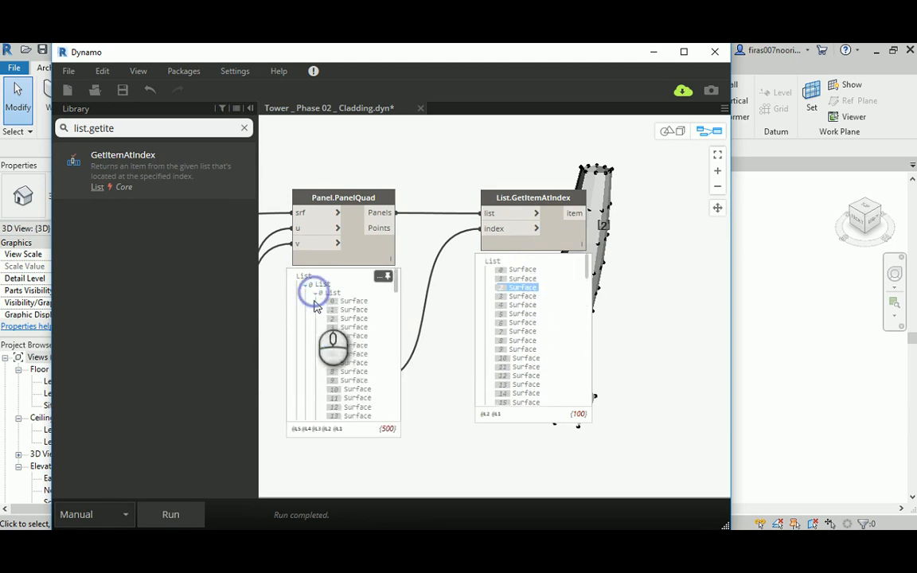
left_click(316, 294)
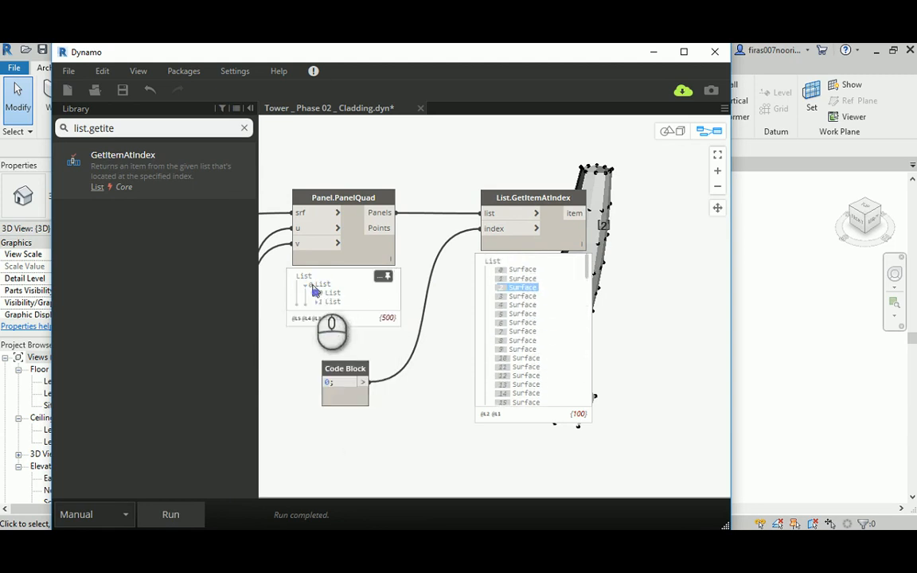
left_click(328, 384)
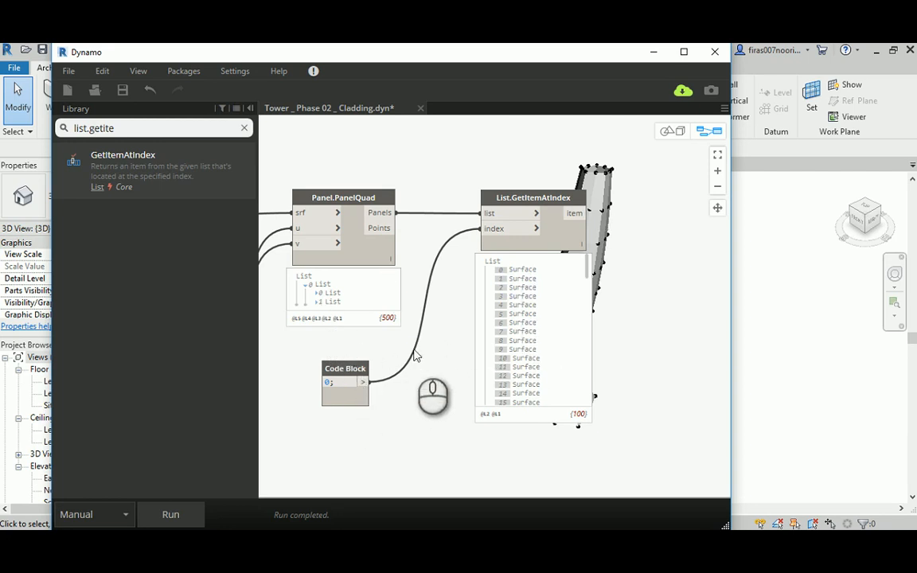
Step: Find the flatten nodes in the library and add two built-in Flatten nodes and one List.Flatten node near List.GetItemAtIndex
middle_click_drag(625, 287, 432, 276)
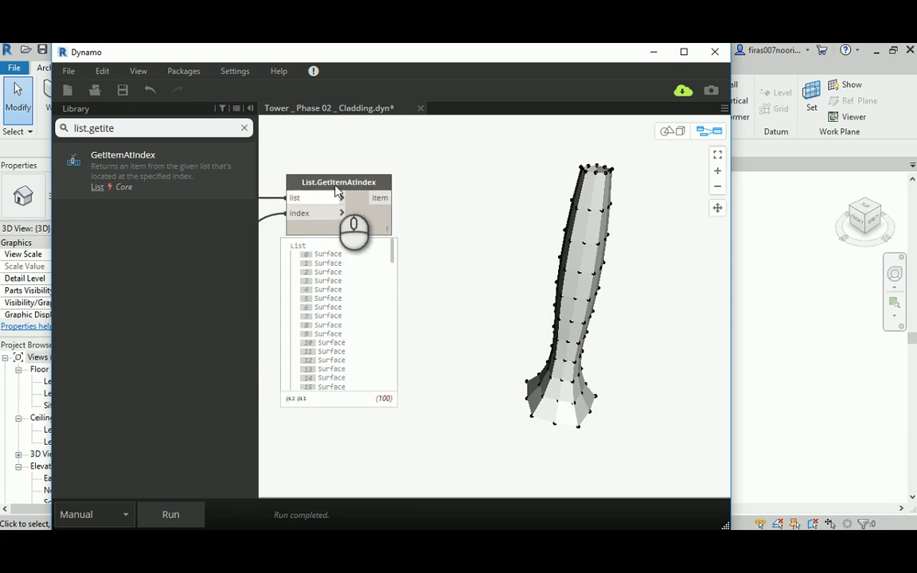
left_click_drag(334, 183, 337, 181)
left_click_drag(169, 128, 62, 128)
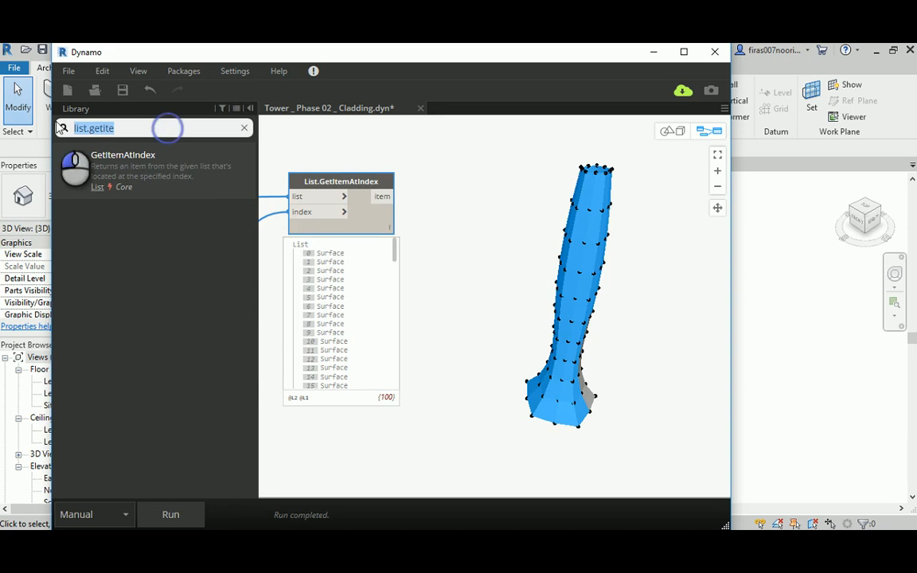
type("f")
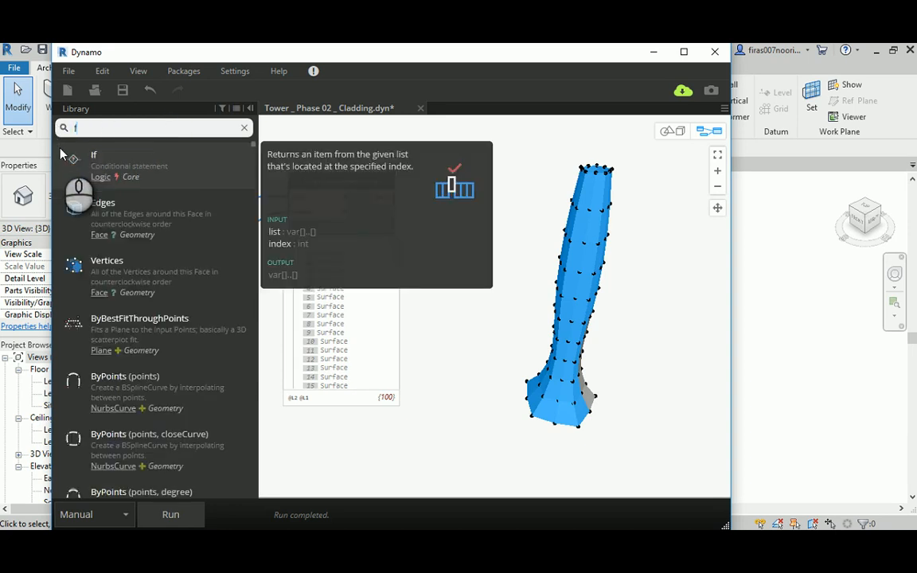
type("latten")
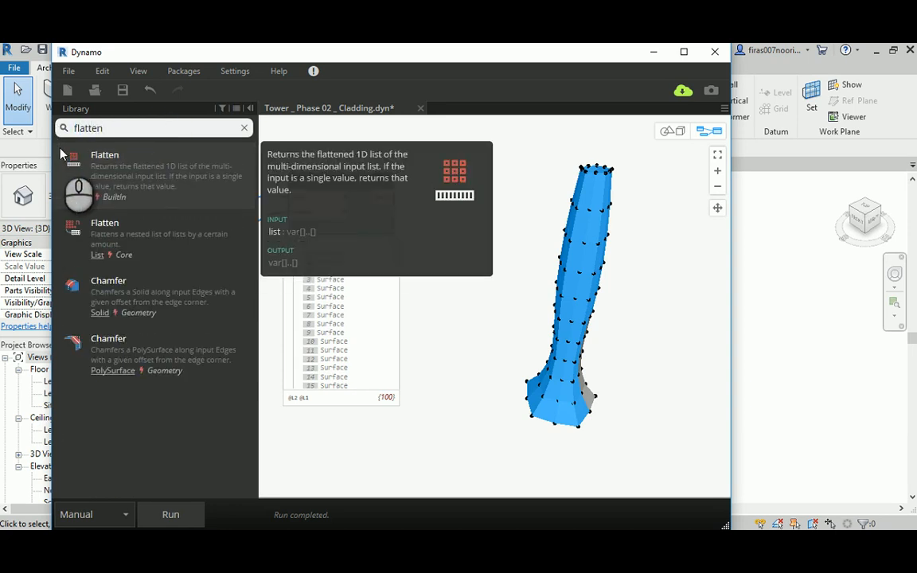
left_click(108, 163)
left_click_drag(500, 296, 476, 221)
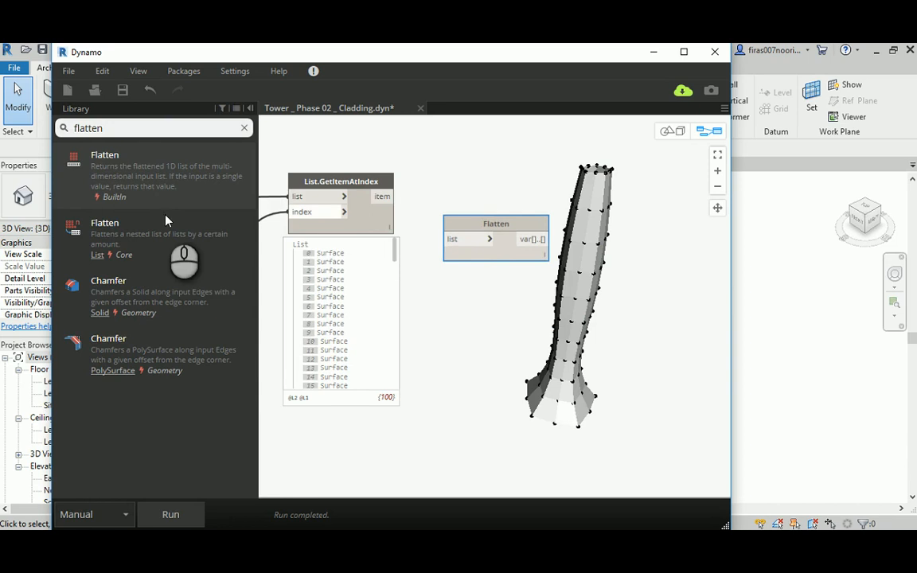
left_click(144, 235)
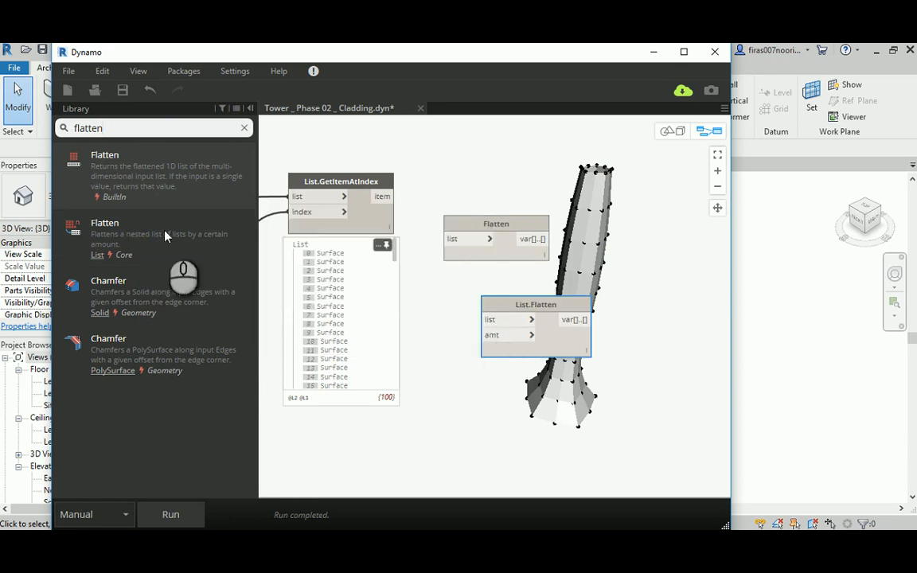
left_click(128, 165)
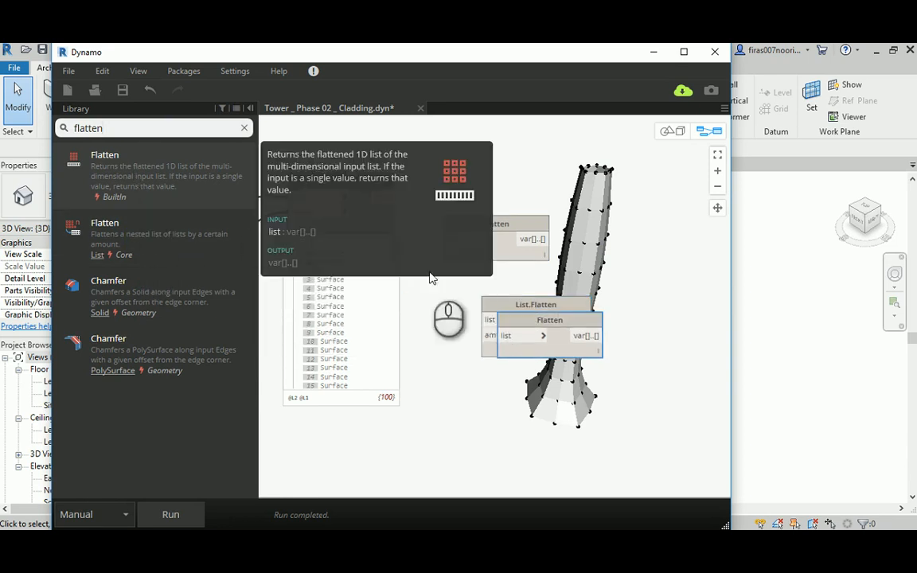
Step: Remove the first Flatten node and the List.Flatten node, keeping only the second built-in Flatten node
left_click(495, 223)
right_click(494, 231)
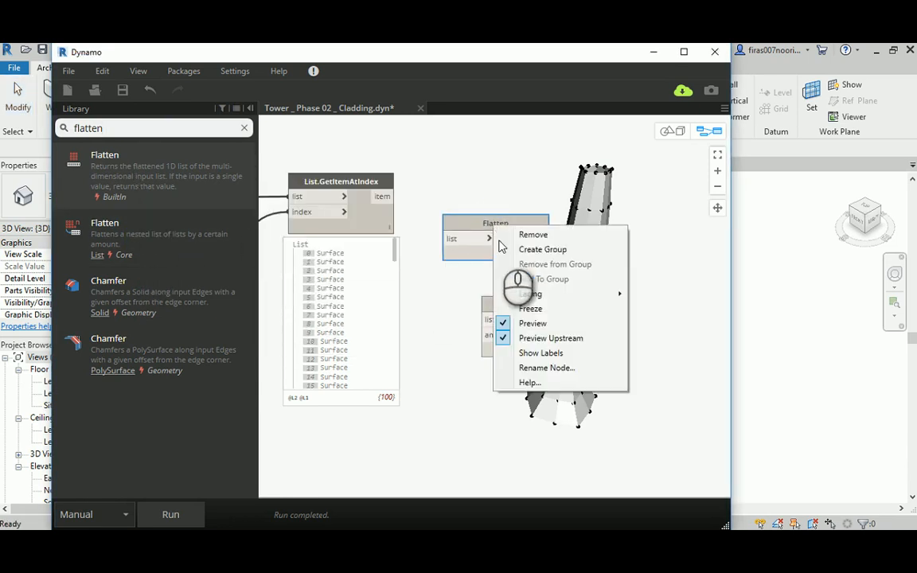
left_click(516, 234)
left_click_drag(513, 310, 476, 210)
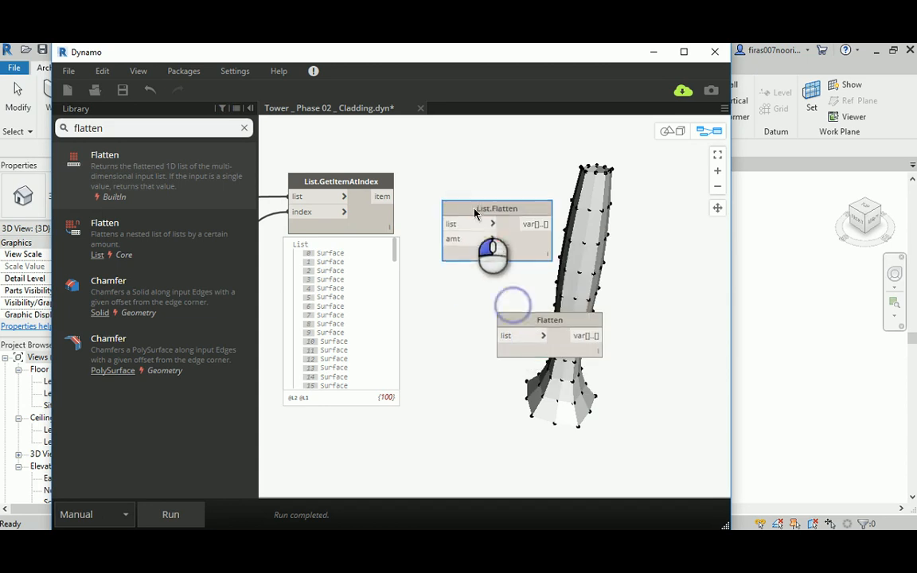
right_click(475, 209)
left_click(516, 218)
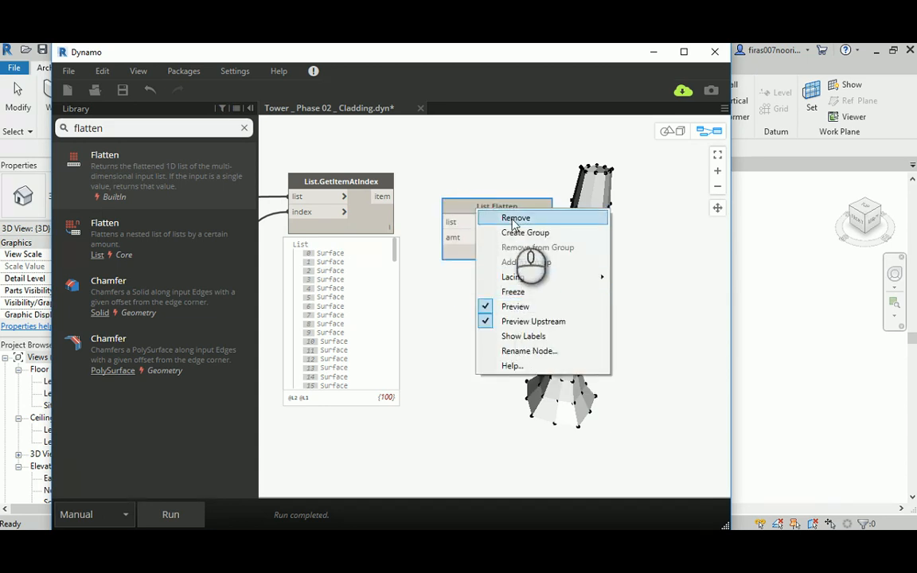
Step: Place the remaining Flatten node beside List.GetItemAtIndex and connect the item output to its list input
left_click_drag(530, 321, 482, 184)
left_click_drag(382, 197, 454, 203)
left_click(449, 198)
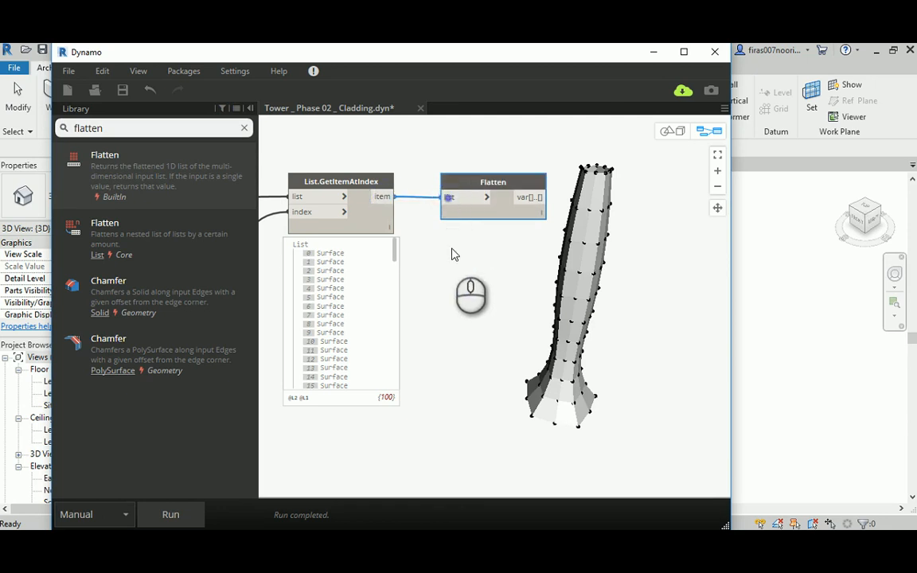
left_click(456, 255)
Step: Add a List.UniqueItems node level with Flatten and connect the Flatten output to its list input
middle_click_drag(491, 256, 442, 258)
left_click_drag(133, 129, 73, 127)
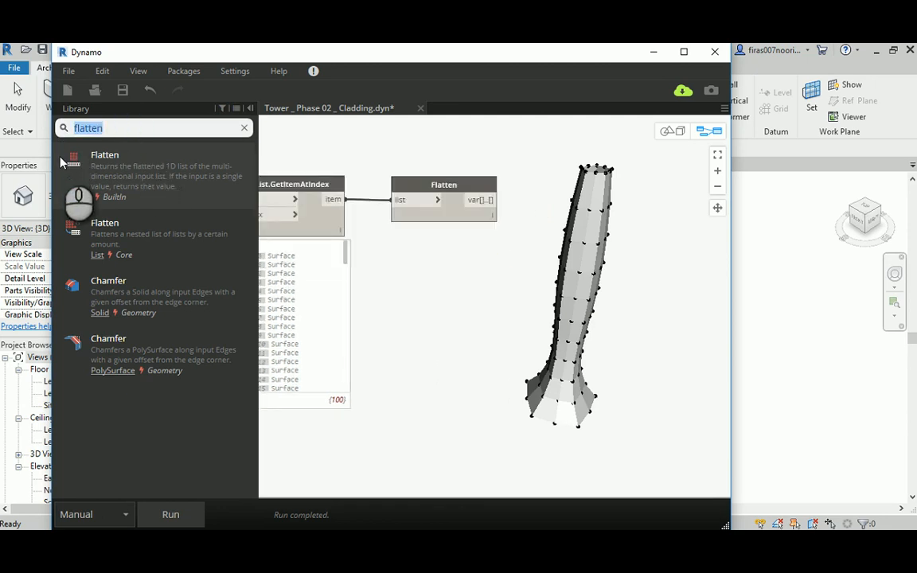
type("list")
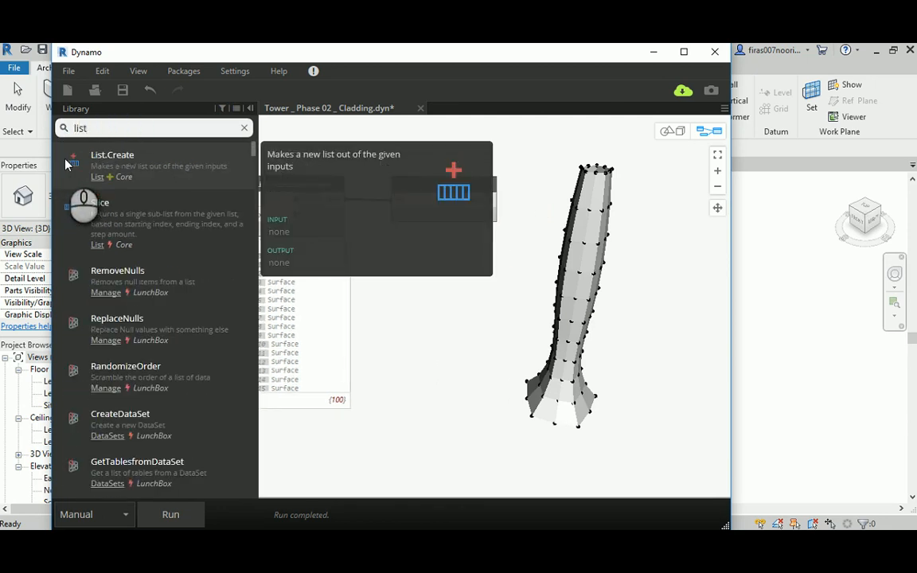
type(".")
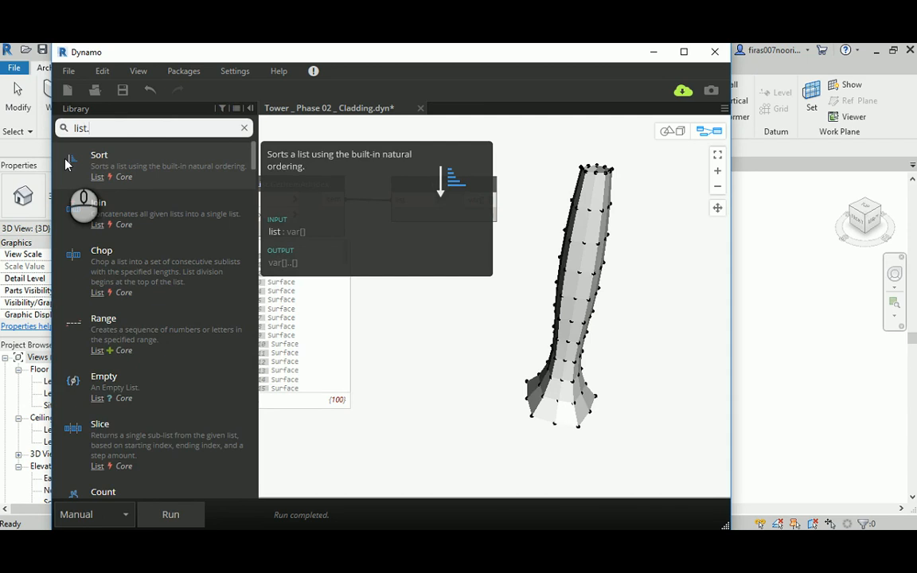
type("un")
left_click_drag(101, 151, 583, 189)
left_click_drag(487, 199, 547, 204)
middle_click_drag(519, 260, 358, 254)
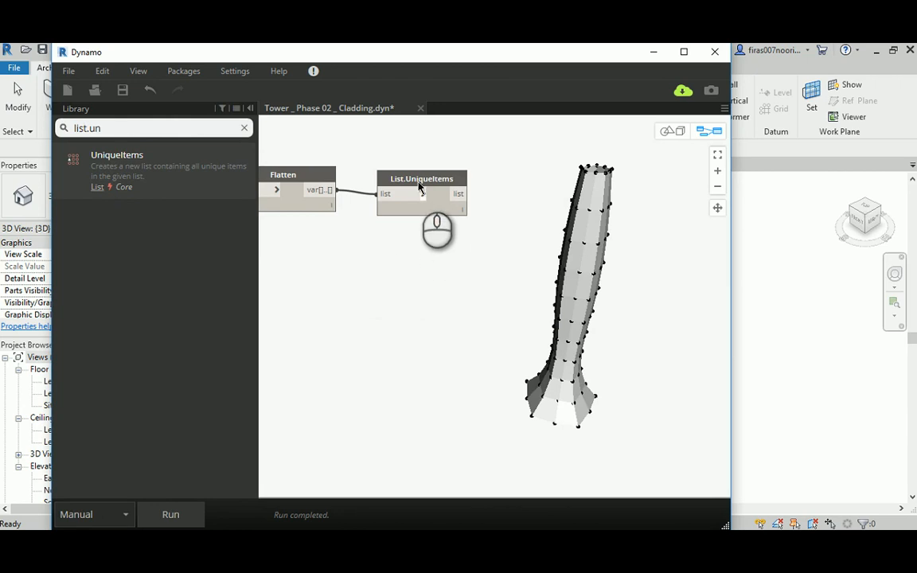
left_click_drag(420, 182, 422, 177)
Step: Add a Surface.PerimeterCurves node, connect the List.UniqueItems output to its surface input, and run the graph
left_click(143, 128)
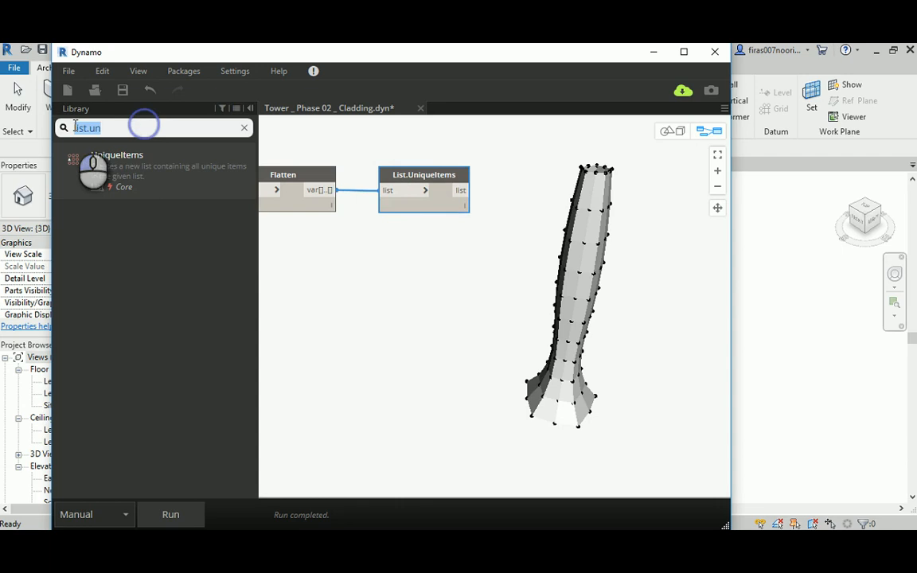
type("surfac")
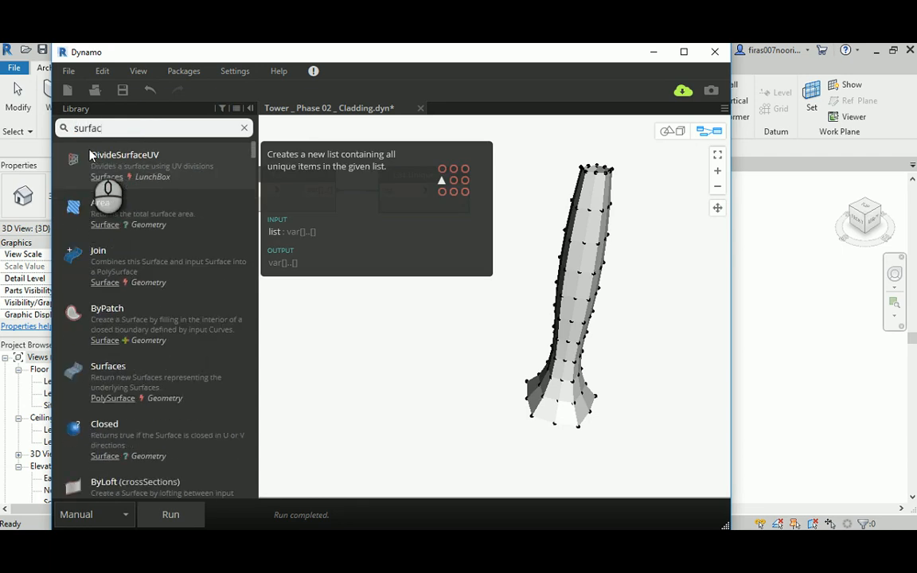
type("e.per")
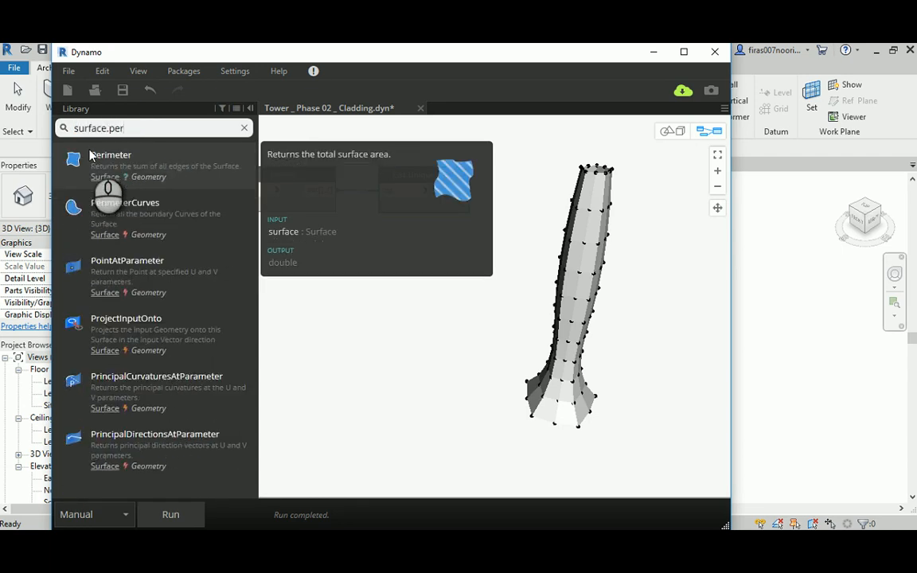
left_click(134, 206)
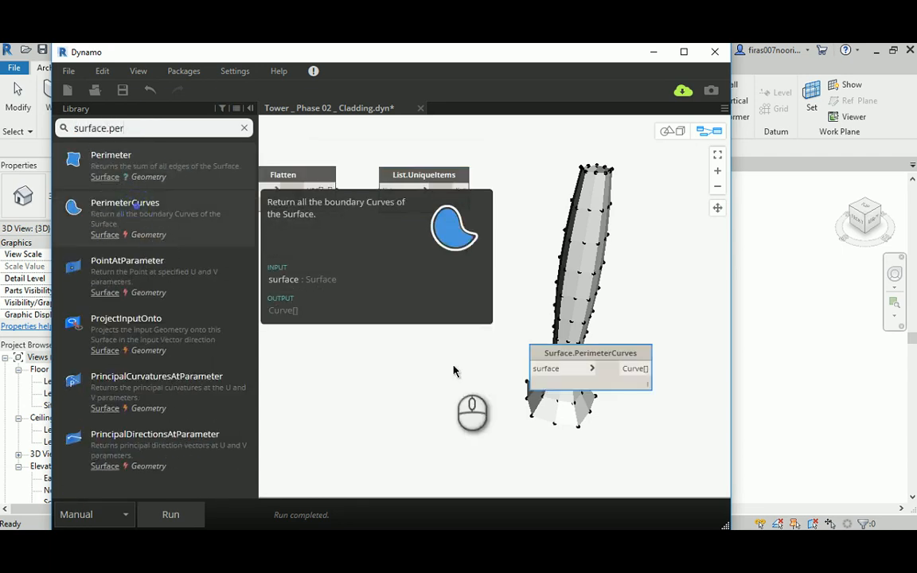
left_click_drag(593, 369, 575, 199)
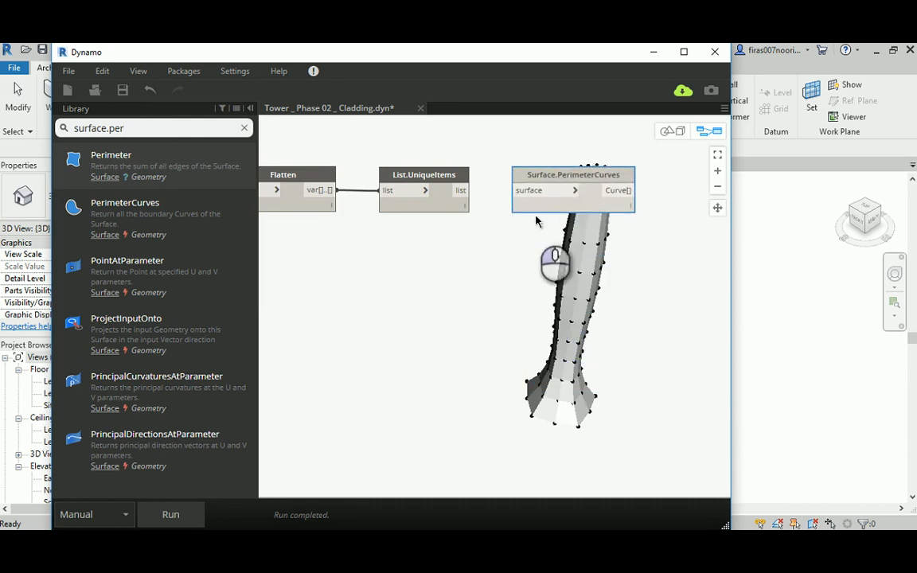
middle_click_drag(516, 231, 383, 247)
scroll(491, 203, "up", 1)
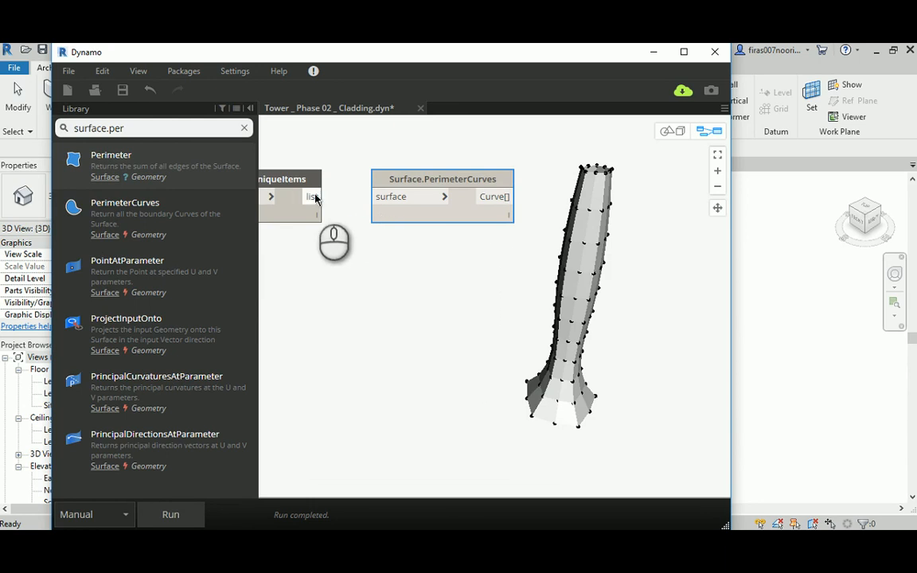
left_click_drag(313, 196, 376, 197)
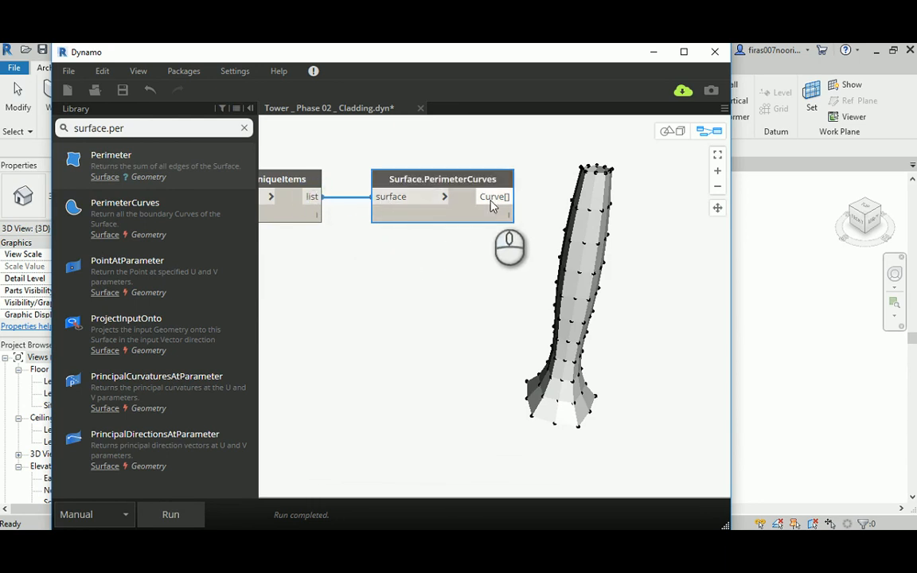
left_click(173, 514)
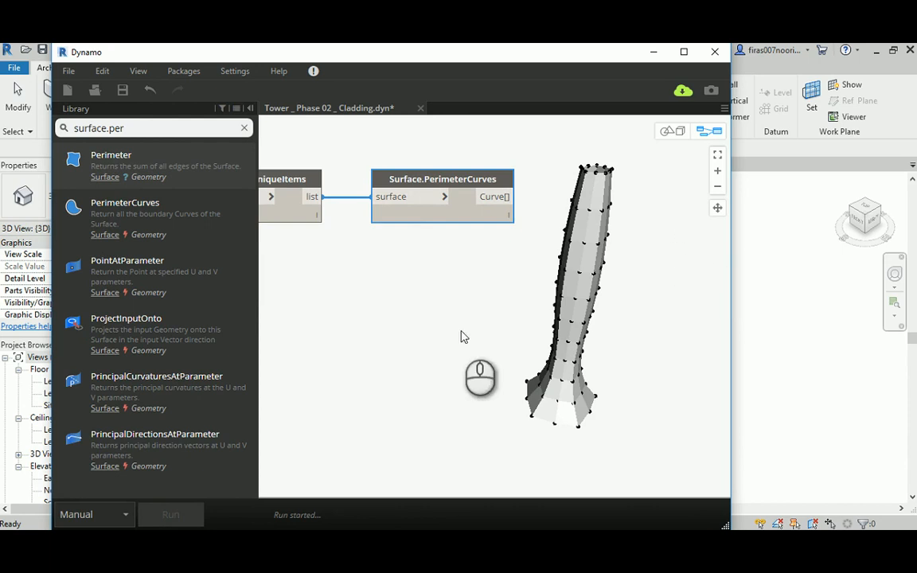
Step: Switch to the Revit 3D view, examine the panel edges at the tower's base, and return to Dynamo
left_click(655, 51)
middle_click_drag(546, 319, 547, 296)
right_click(603, 301)
left_click(641, 89)
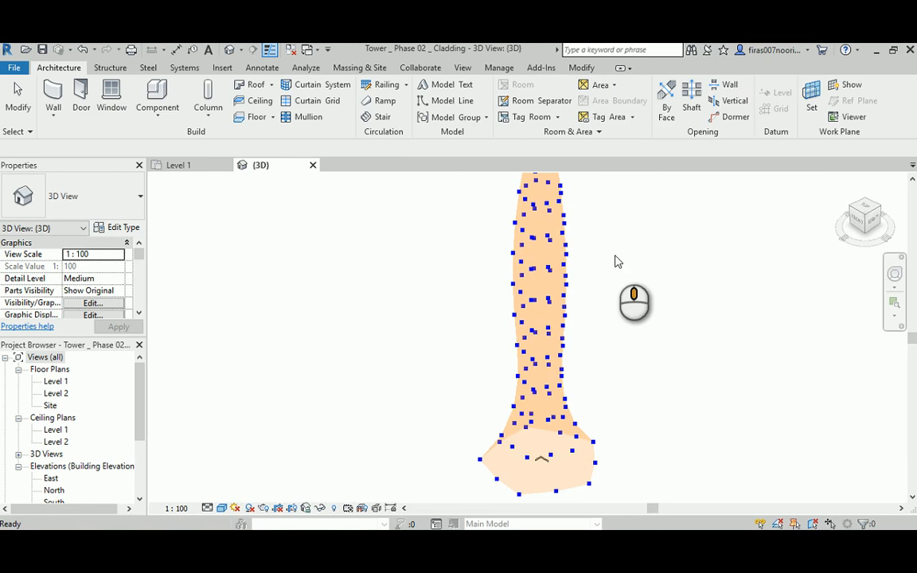
scroll(527, 245, "up", 6)
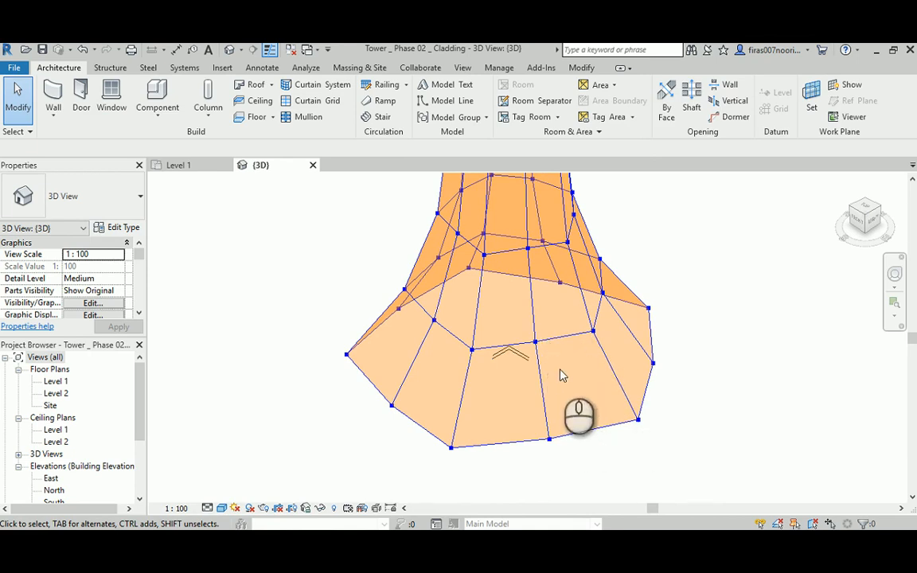
left_click(358, 548)
left_click(323, 497)
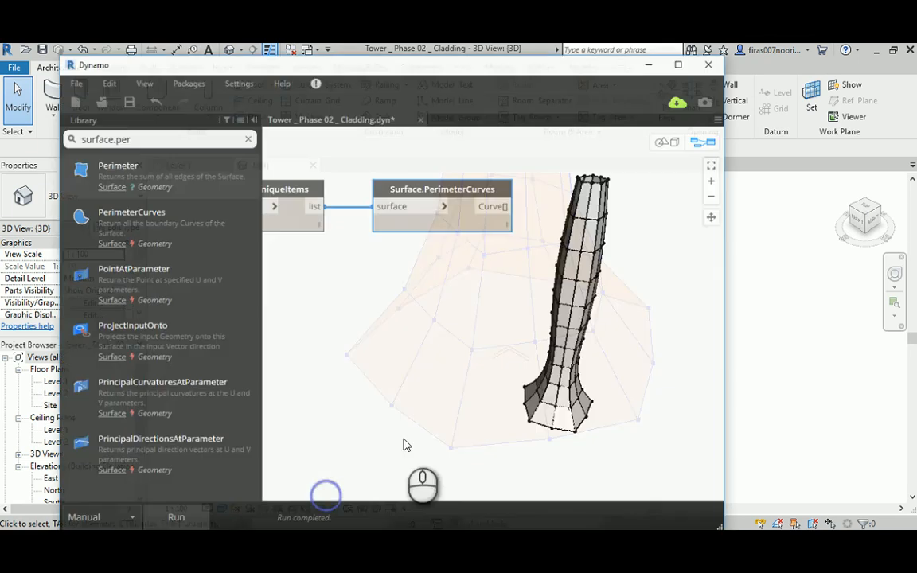
Step: Add a List.UniqueItems node after Surface.PerimeterCurves and connect the Curve[] output to its list input
scroll(518, 358, "up", 1)
scroll(517, 334, "down", 3)
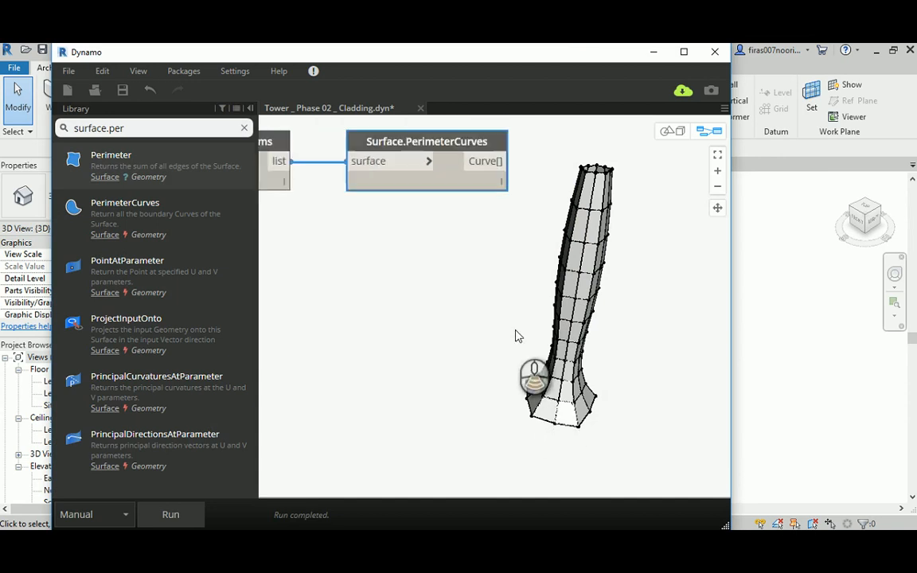
scroll(557, 299, "up", 1)
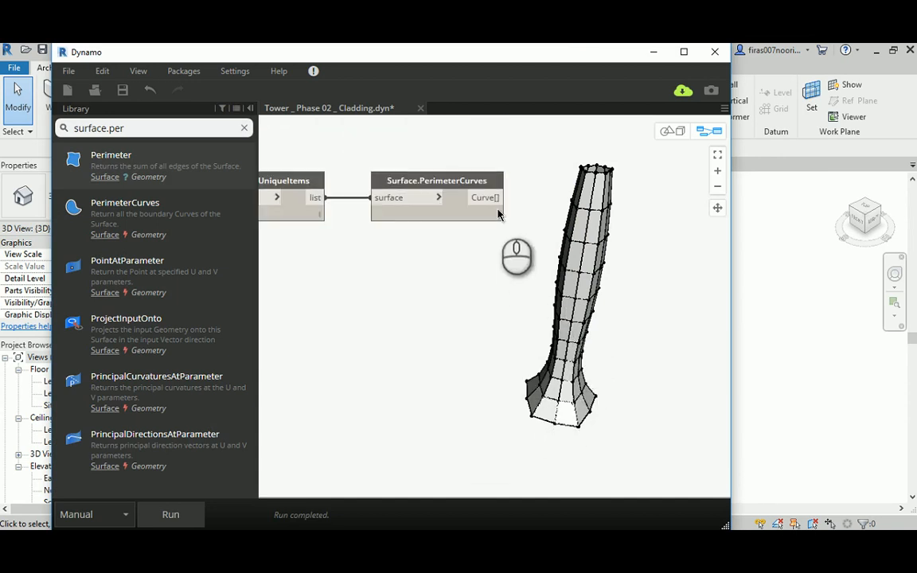
left_click(79, 129)
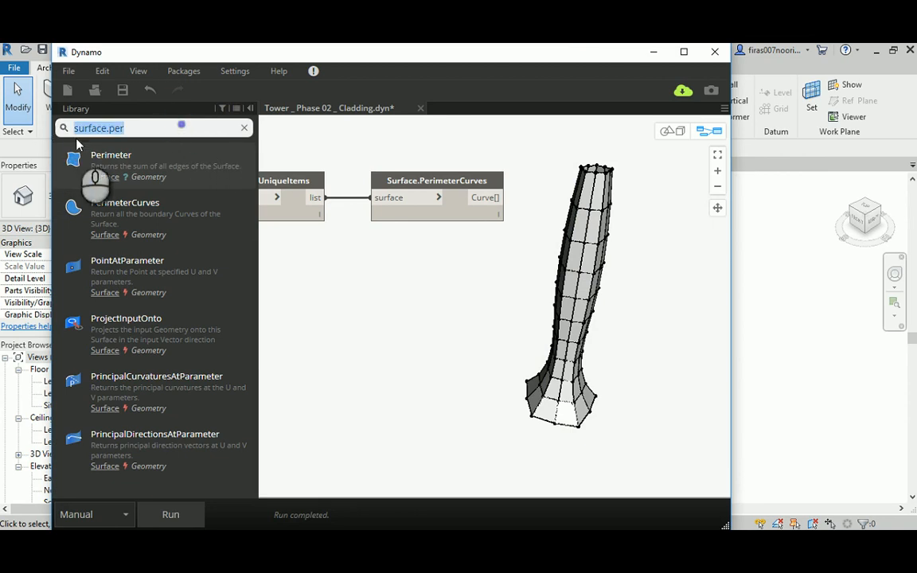
type("lis")
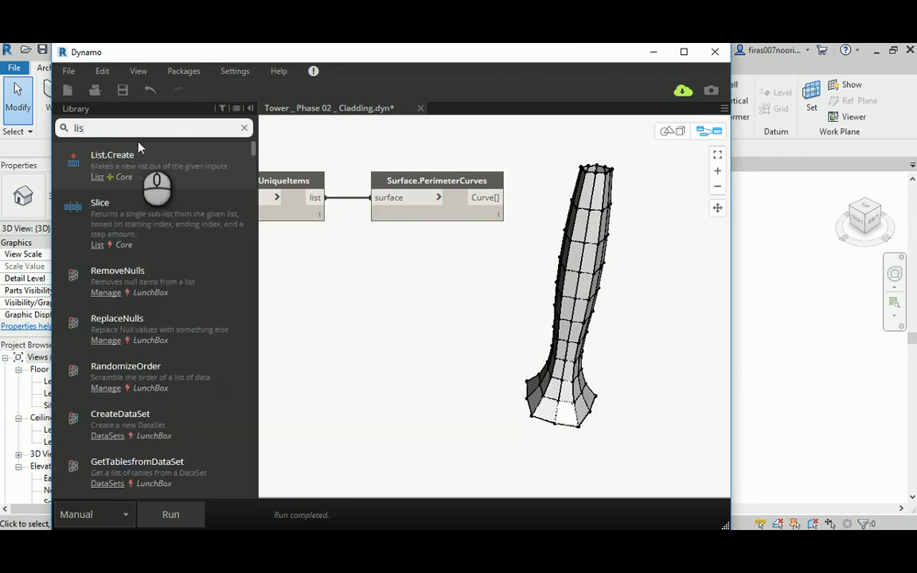
type("t.uni")
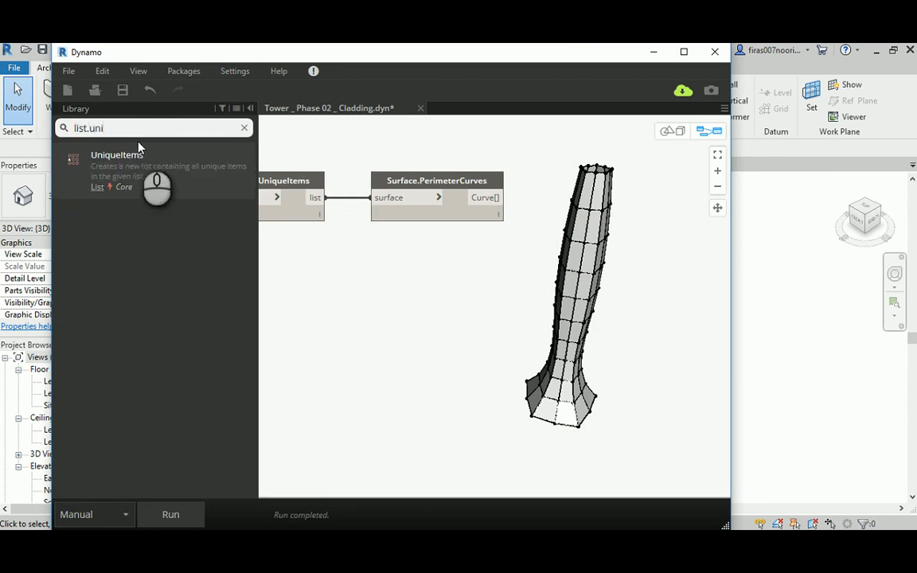
left_click_drag(139, 164, 598, 184)
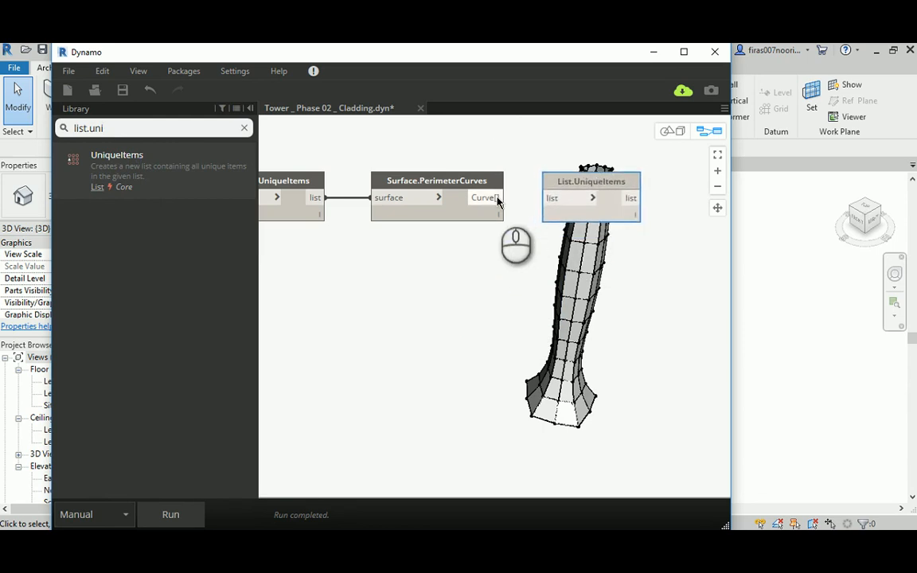
left_click_drag(487, 197, 549, 199)
scroll(436, 265, "down", 2)
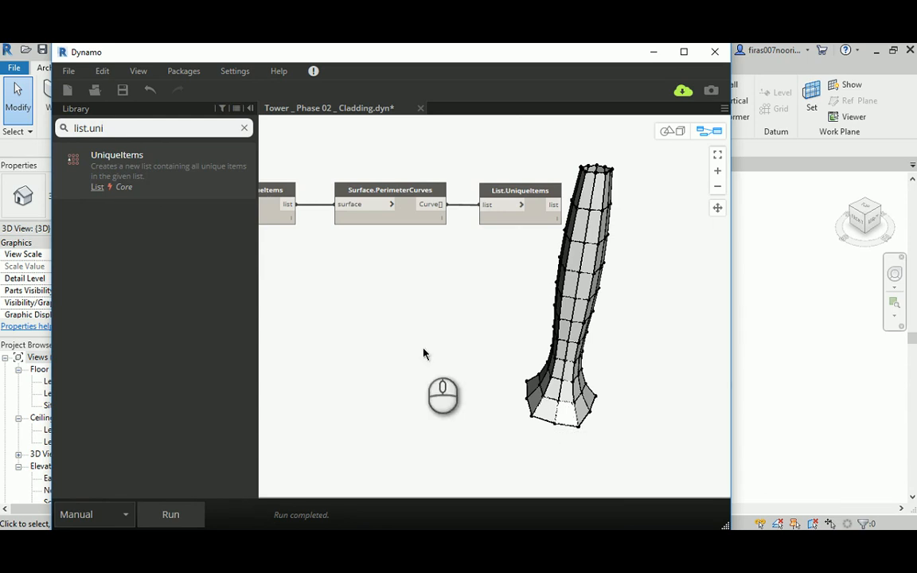
Step: Set the Code Block feeding Panel.PanelQuad's u input to 15, run the graph, and check the panels at the tower's base in Revit
middle_click_drag(424, 349, 476, 309)
middle_click_drag(377, 295, 472, 398)
scroll(475, 373, "down", 2)
scroll(470, 375, "down", 2)
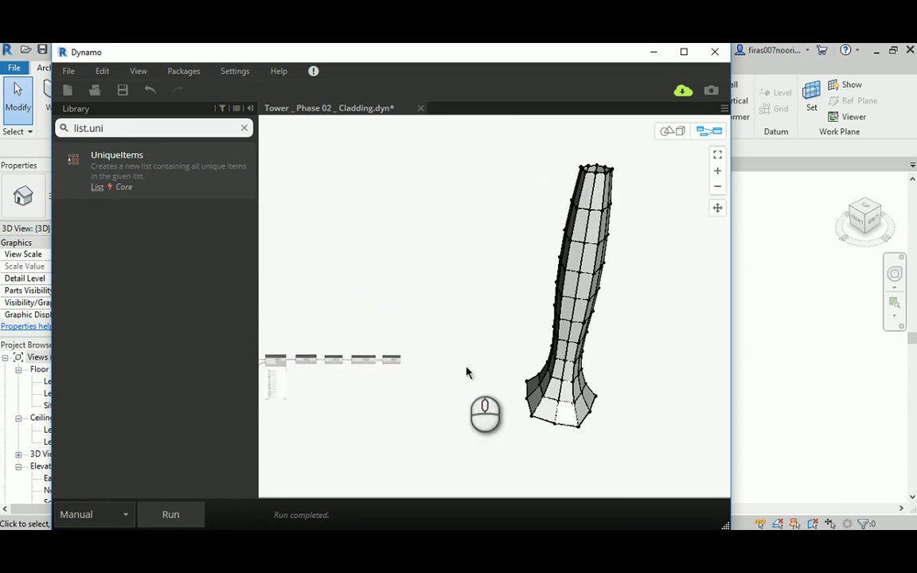
scroll(420, 354, "up", 5)
scroll(412, 390, "up", 2)
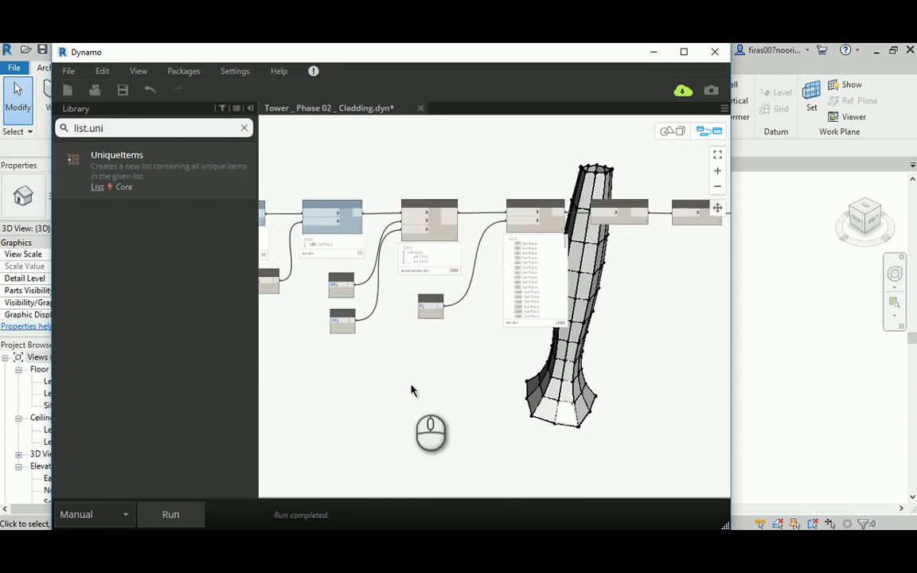
scroll(558, 434, "up", 2)
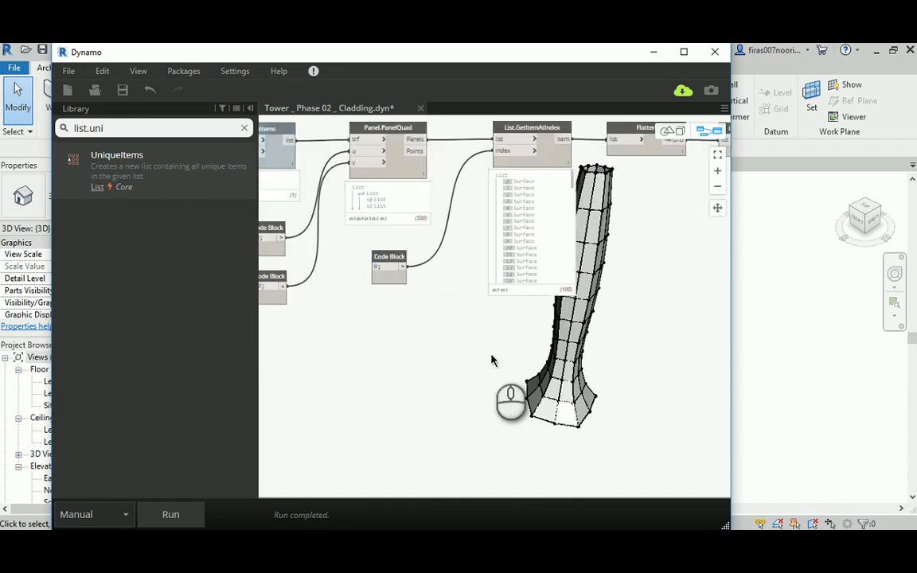
middle_click_drag(432, 330, 490, 332)
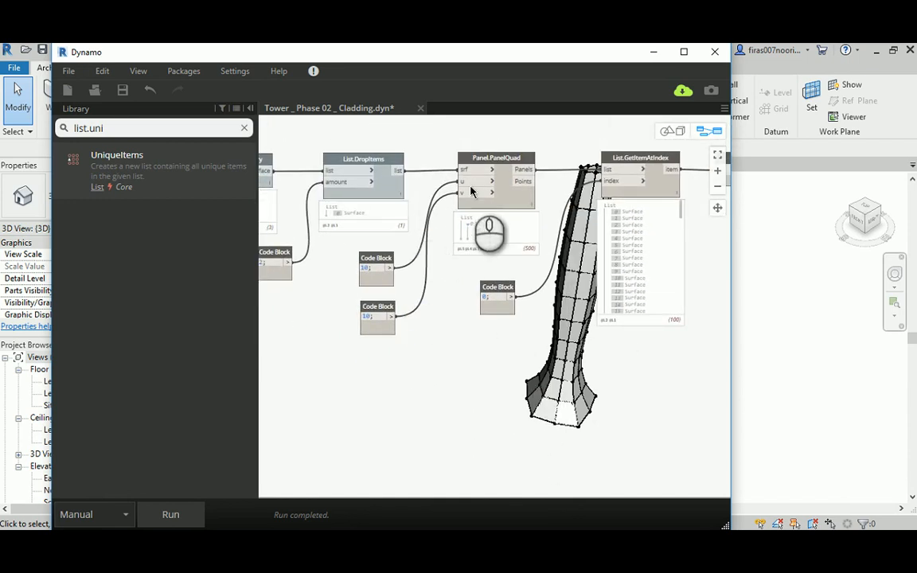
left_click(367, 269)
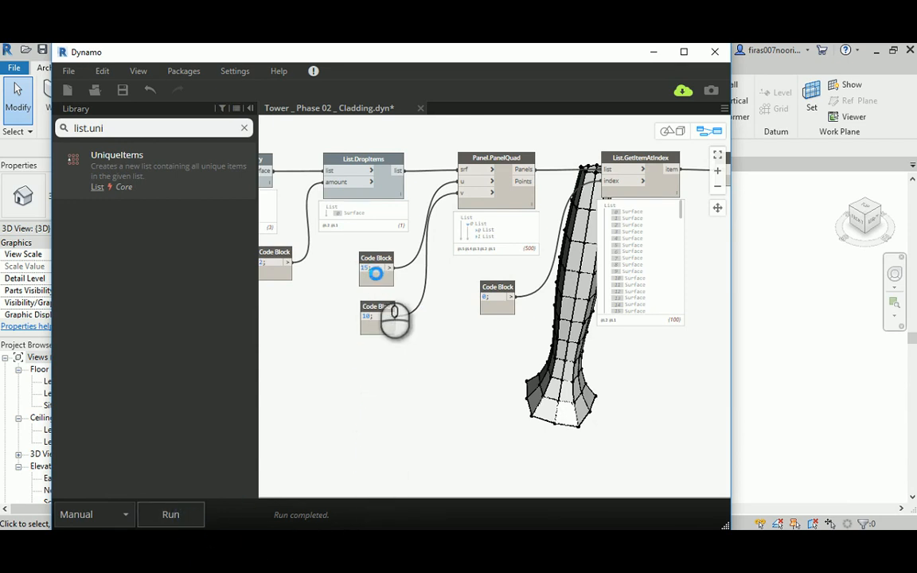
left_click(375, 288)
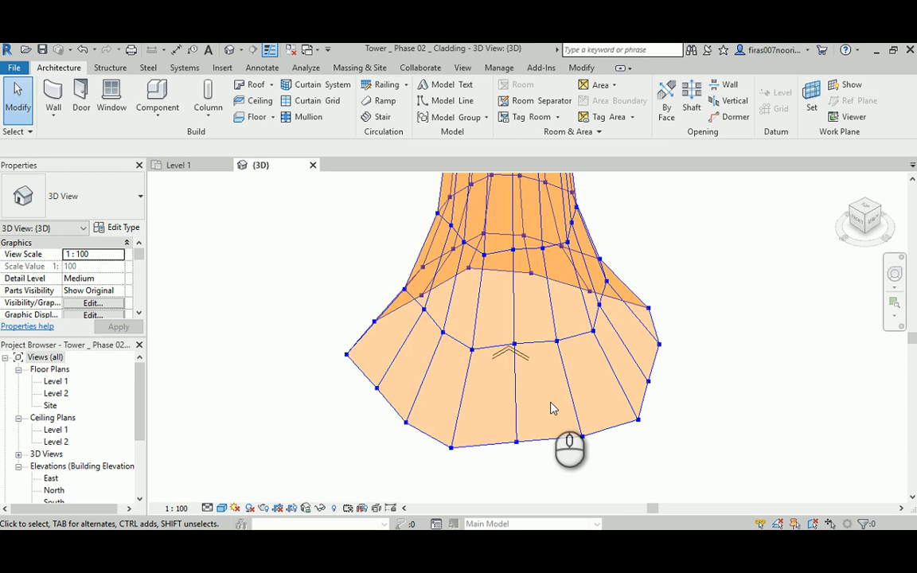
left_click(324, 481)
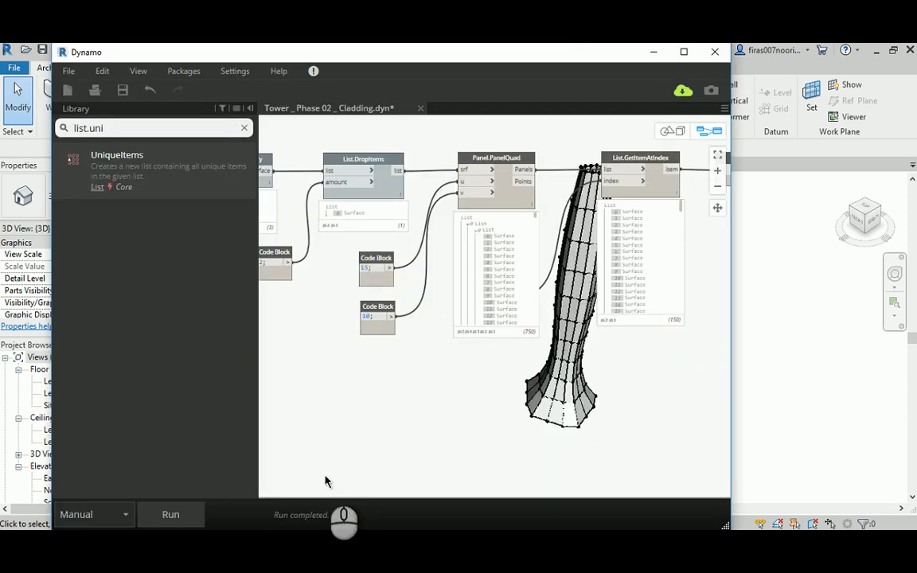
mouse_move(374, 277)
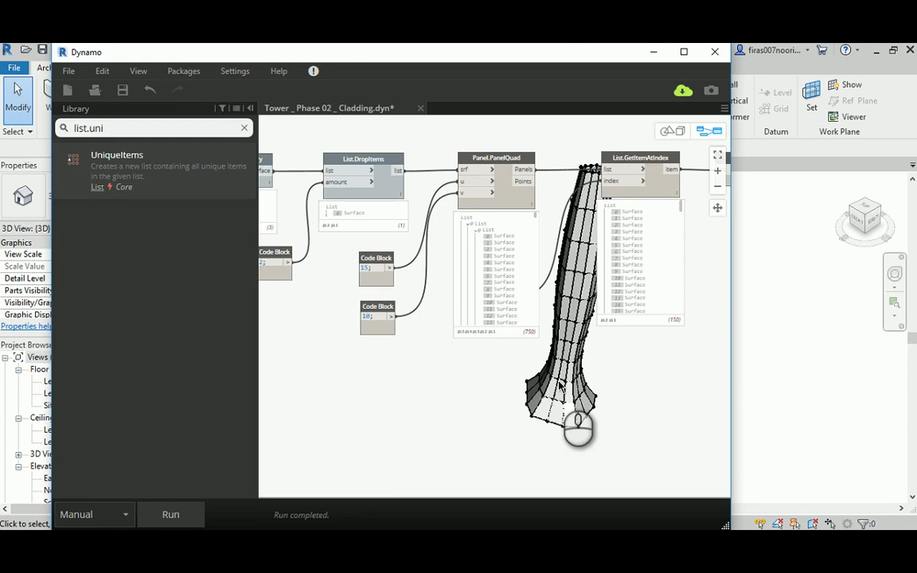
Step: Set the Code Block feeding Panel.PanelQuad's u input to 20 and run the graph
right_click_drag(560, 385, 567, 333)
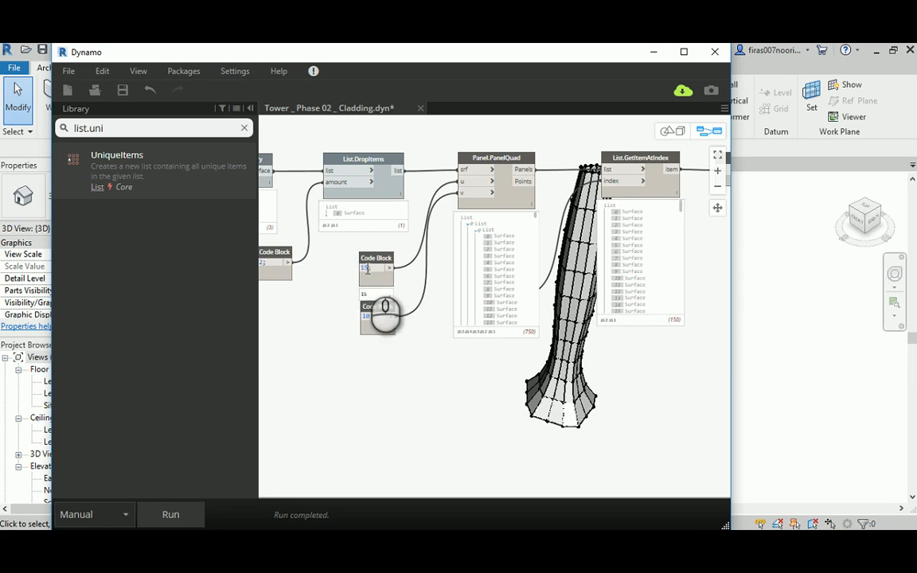
left_click_drag(367, 269, 352, 273)
type("20;")
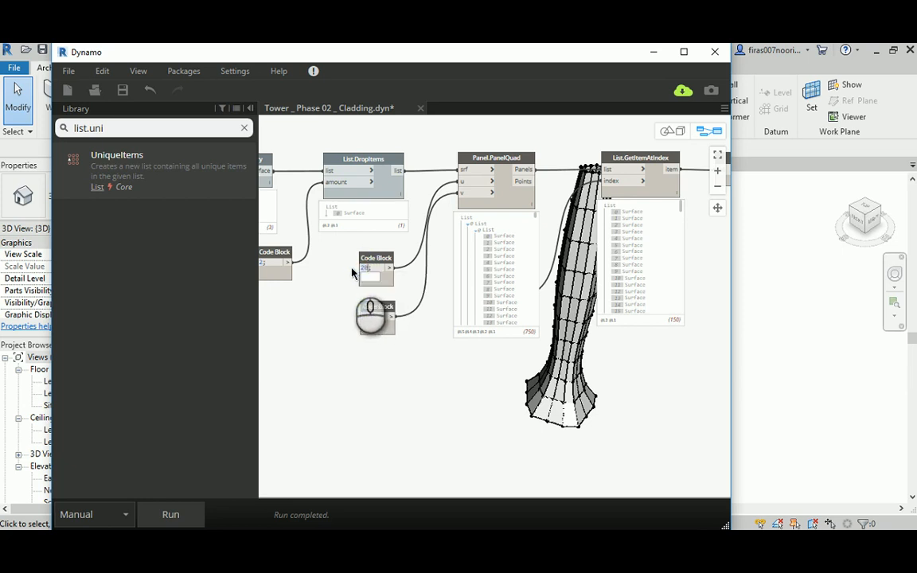
left_click(371, 385)
left_click(171, 513)
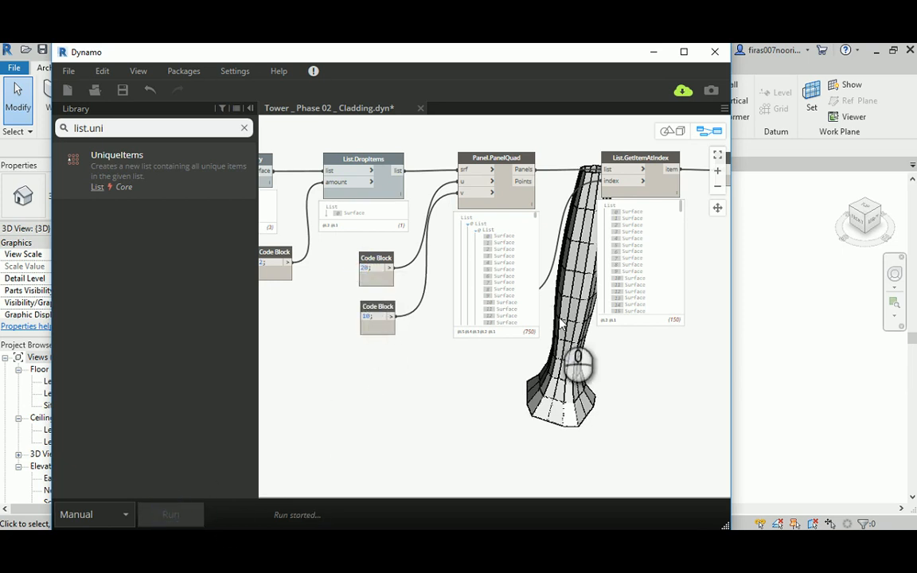
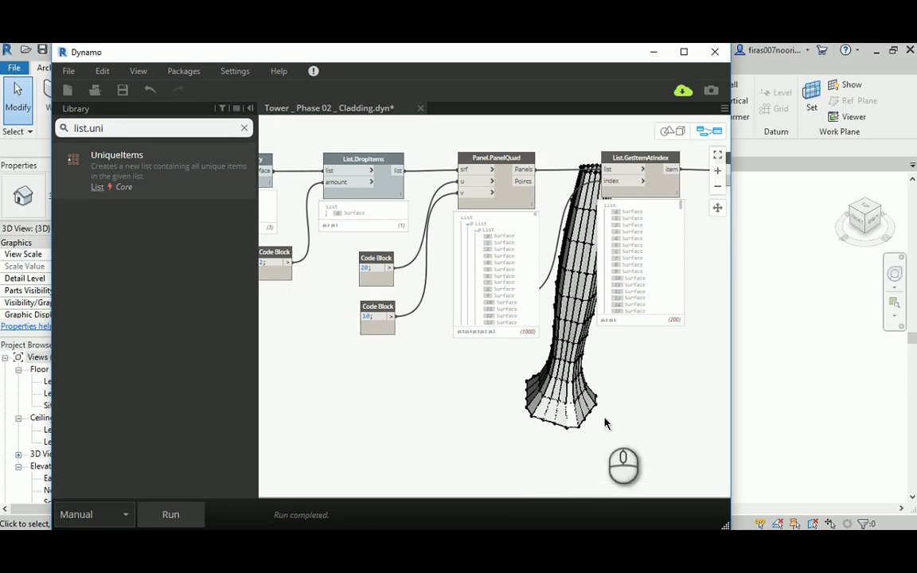
Step: Examine the panel divisions along the whole tower in the background 3D preview and return to the graph
middle_click_drag(562, 427, 547, 431)
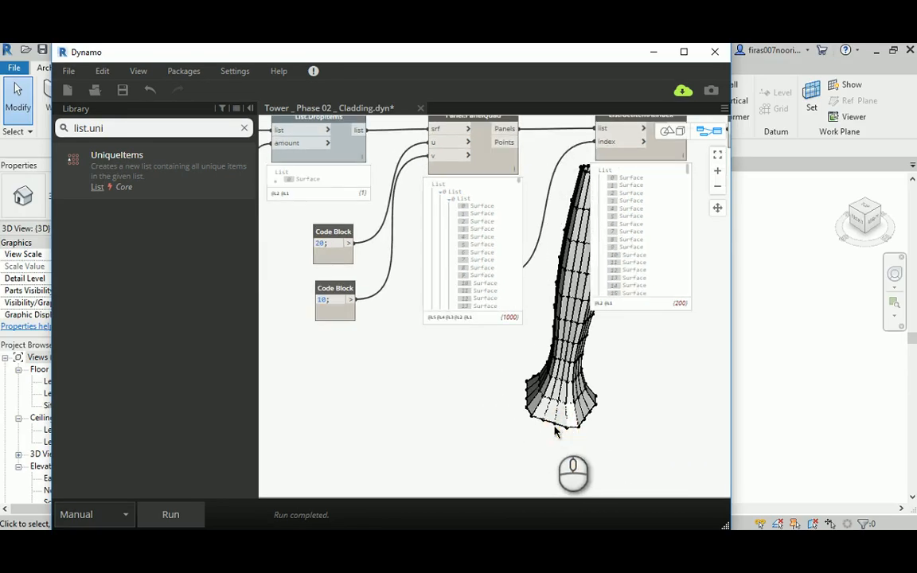
left_click(673, 130)
scroll(555, 440, "up", 5)
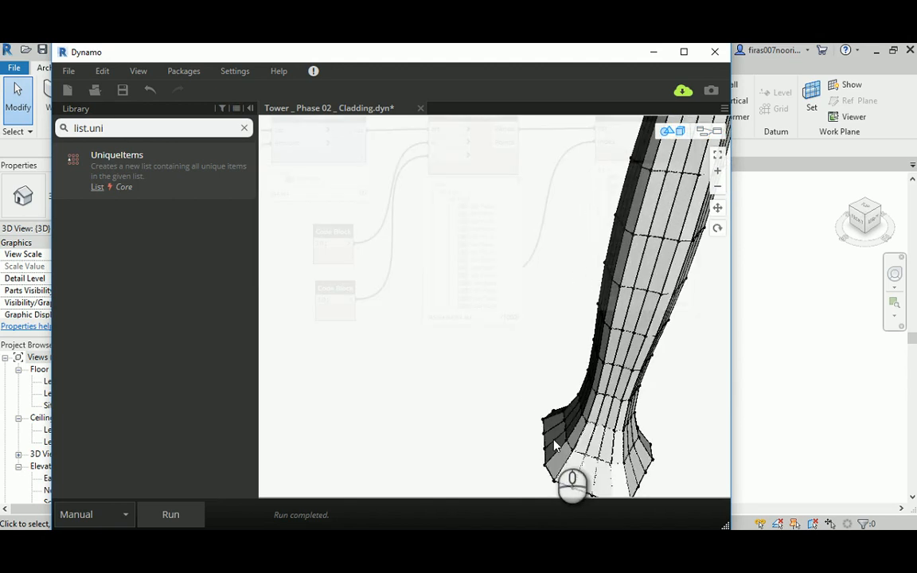
scroll(500, 359, "down", 2)
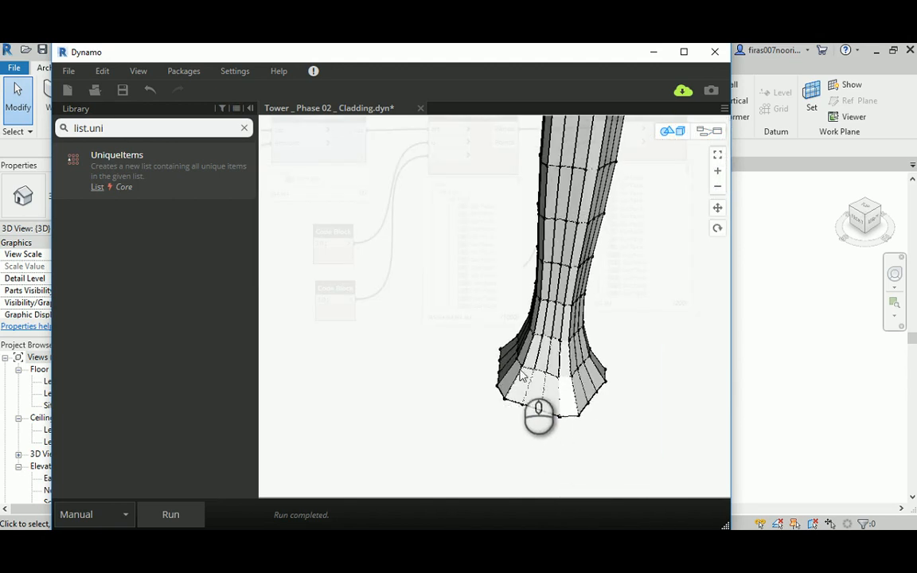
middle_click_drag(575, 235, 596, 351)
scroll(595, 351, "down", 3)
scroll(592, 351, "up", 2)
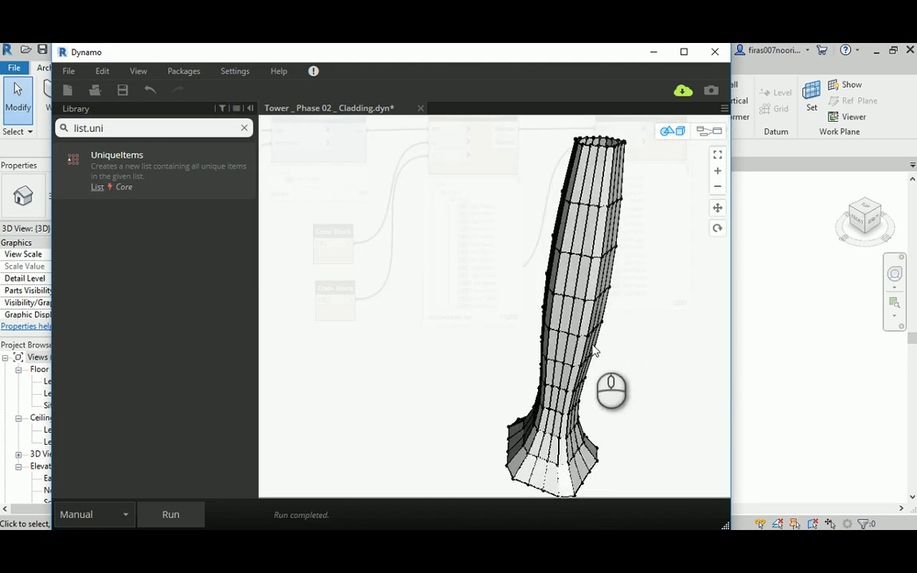
left_click(701, 130)
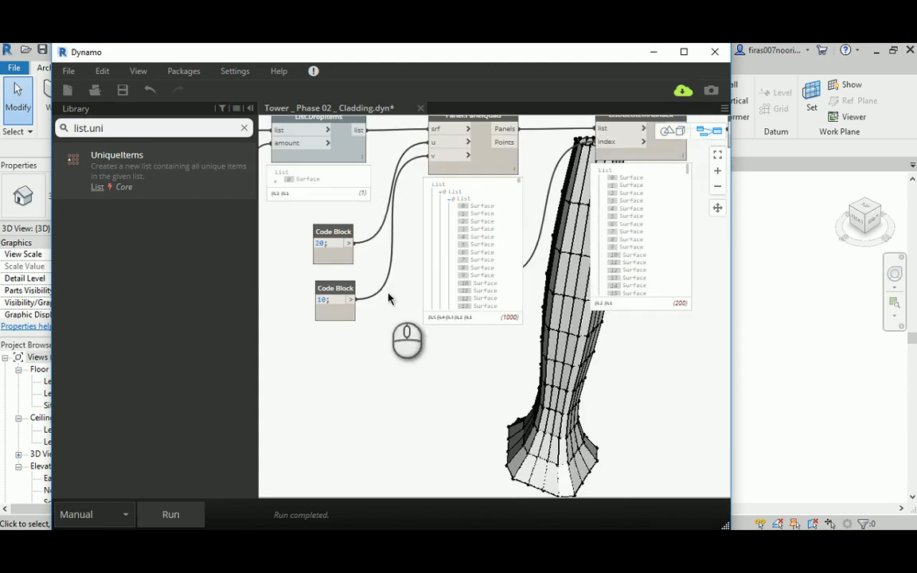
Step: Search the library for the adaptive component nodes and add an AdaptiveComponent.ByPoints node to the graph
middle_click_drag(389, 297, 424, 317)
scroll(424, 324, "down", 1)
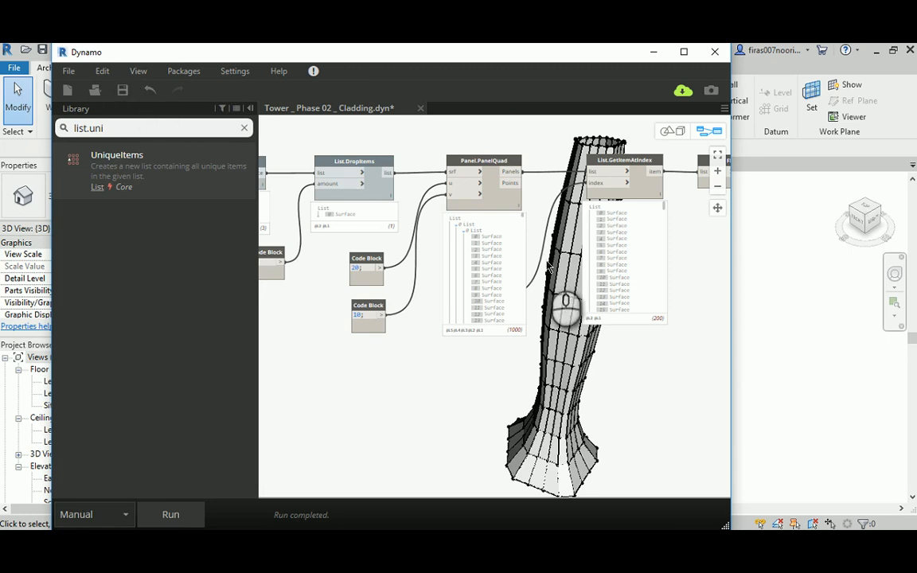
middle_click_drag(657, 398, 363, 387)
middle_click_drag(609, 265, 457, 272)
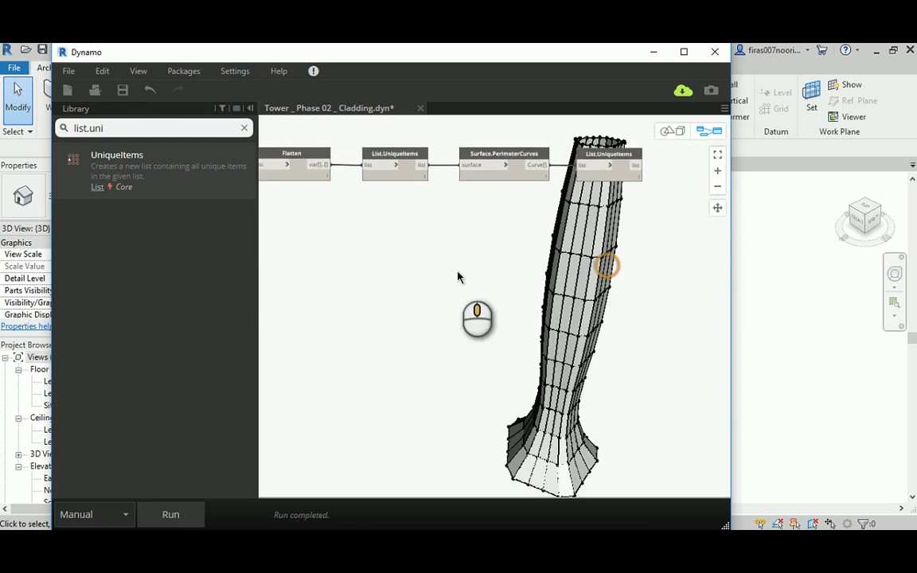
middle_click_drag(604, 234, 441, 257)
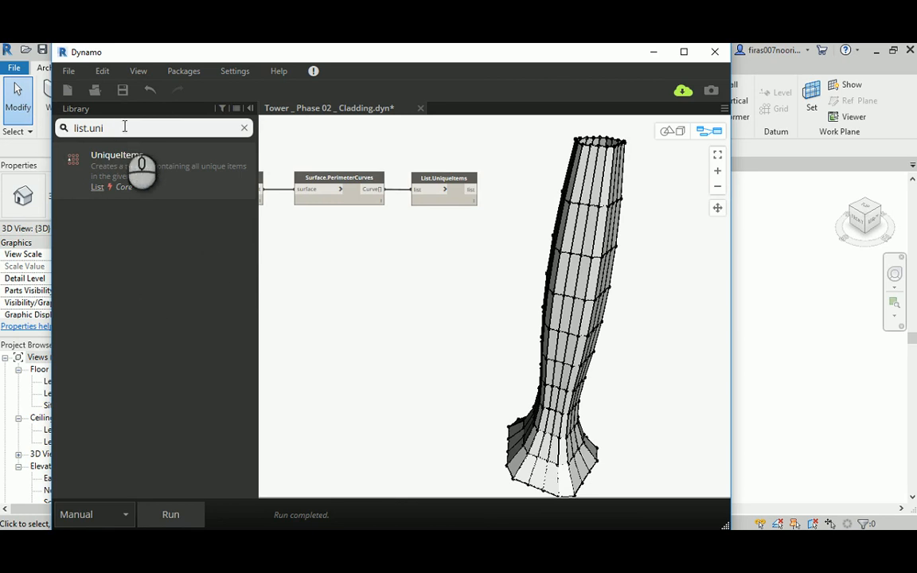
left_click_drag(121, 128, 69, 129)
type("a")
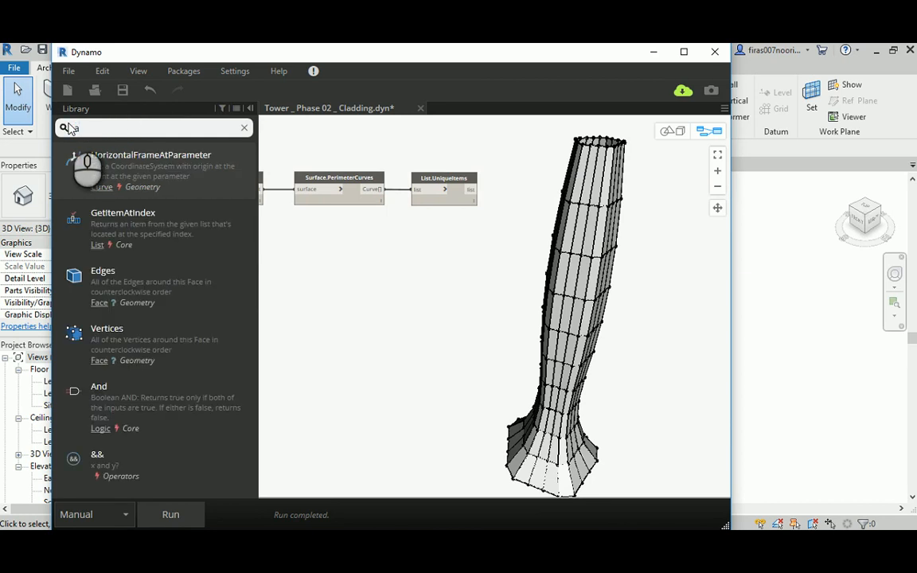
type("dap")
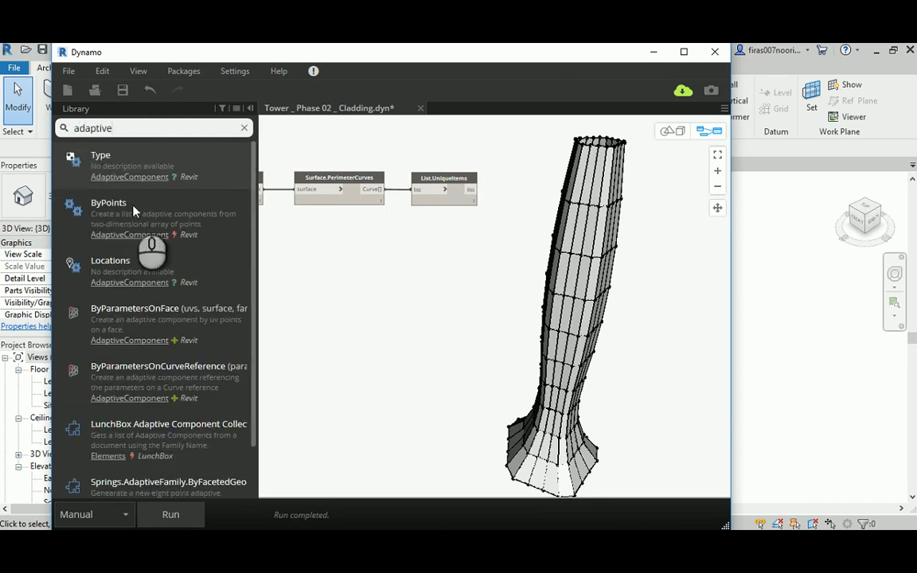
mouse_move(144, 249)
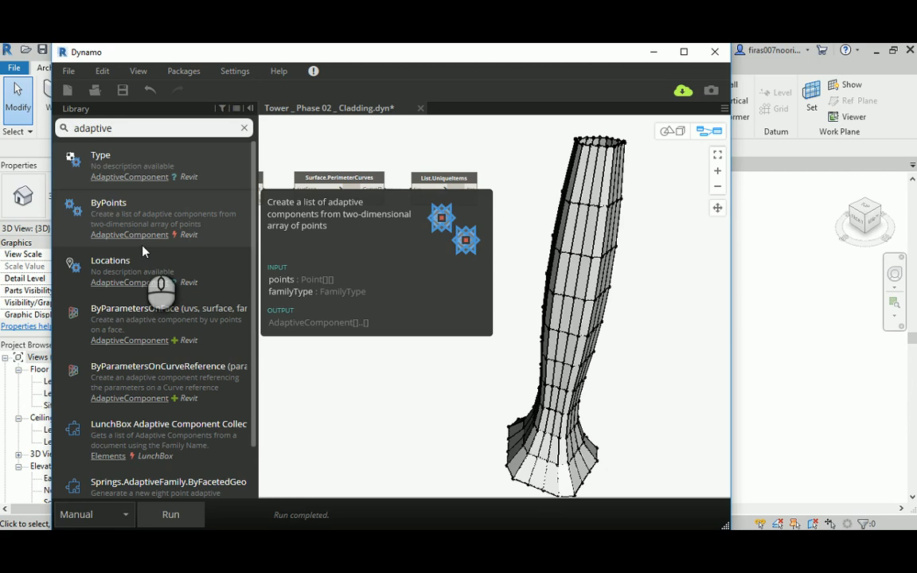
type("tivecom")
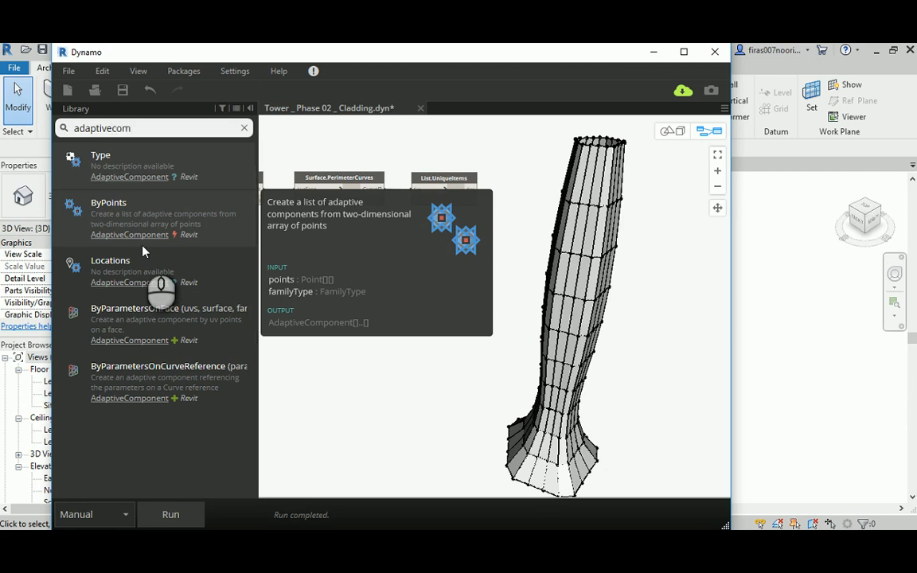
type("pon")
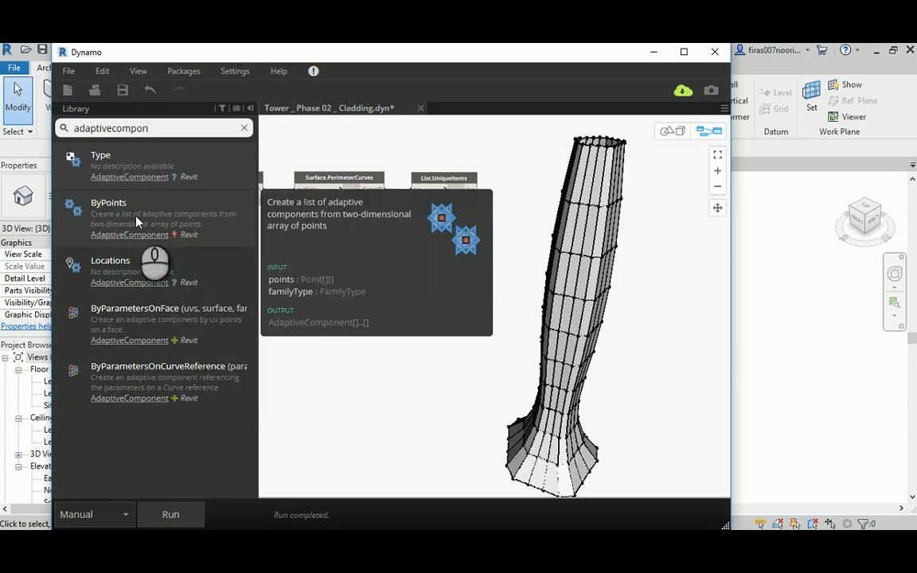
left_click(137, 222)
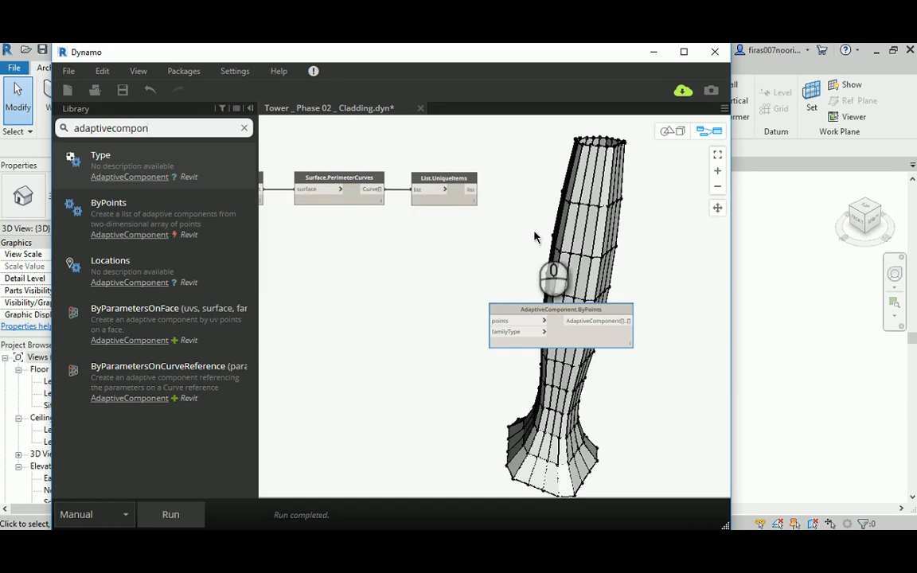
Step: Move the AdaptiveComponent.ByPoints node to the free area above the Panel.PanelQuad and List.GetItemAtIndex nodes
middle_click_drag(533, 231, 419, 262)
scroll(453, 327, "up", 1)
left_click_drag(447, 332, 489, 322)
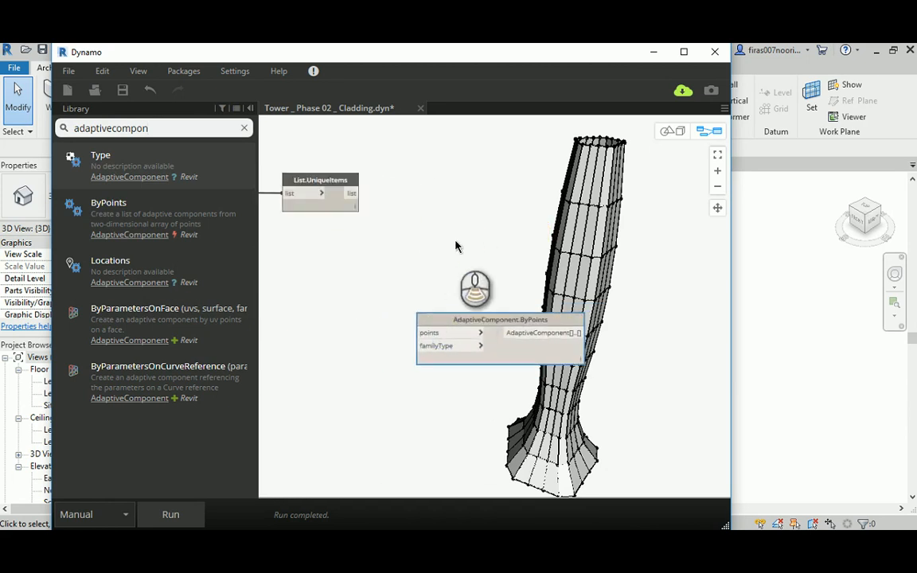
scroll(369, 235, "down", 3)
middle_click_drag(368, 235, 575, 242)
left_click_drag(675, 284, 417, 300)
middle_click_drag(402, 272, 624, 363)
left_click_drag(596, 391, 457, 175)
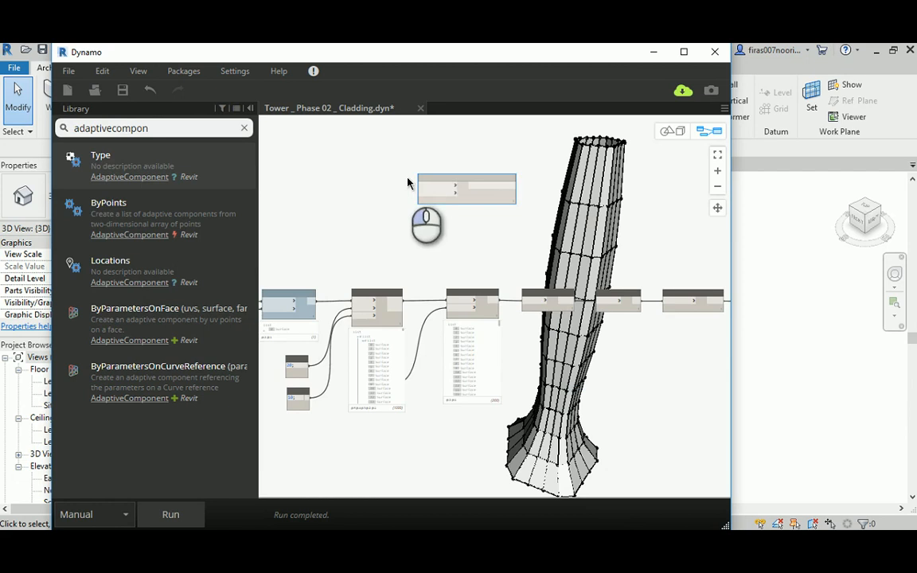
Step: Examine the inputs of AdaptiveComponent.ByPoints and the chain of panel nodes for a suitable source of points
scroll(448, 176, "up", 3)
scroll(448, 180, "up", 2)
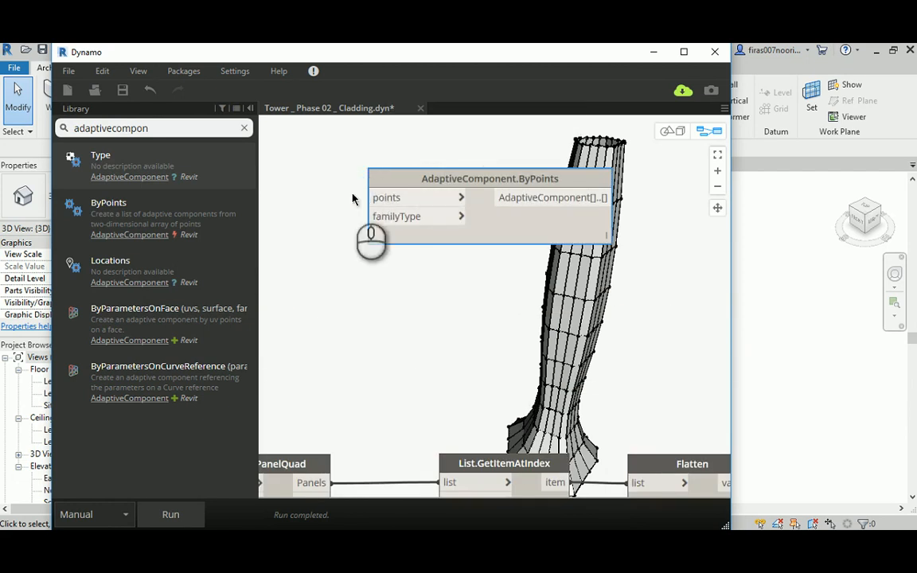
mouse_move(399, 204)
scroll(399, 206, "down", 3)
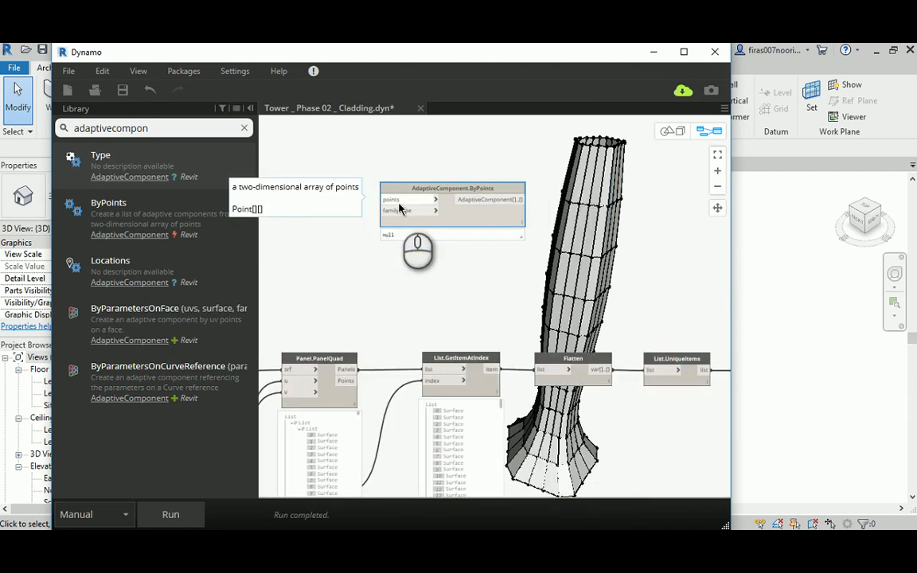
middle_click_drag(499, 334, 490, 294)
middle_click_drag(568, 304, 439, 294)
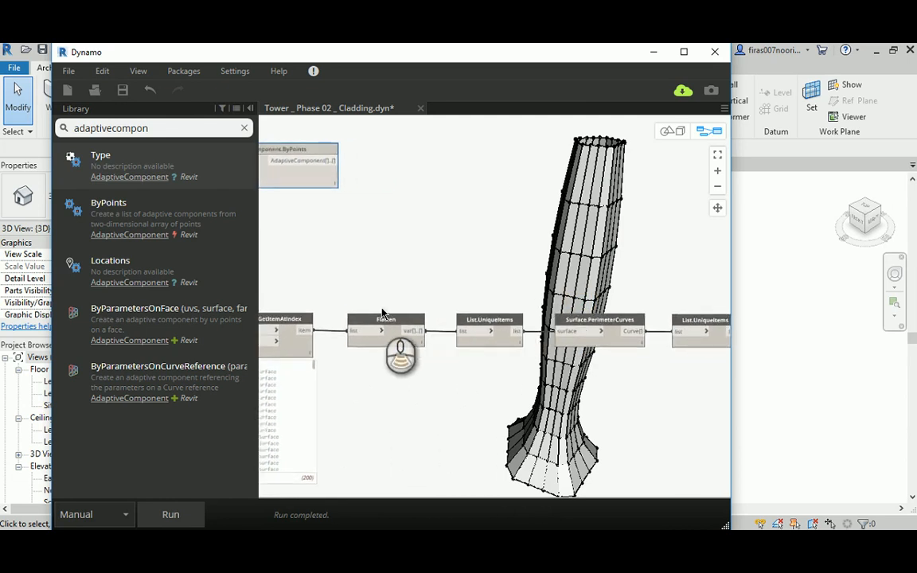
scroll(335, 276, "down", 3)
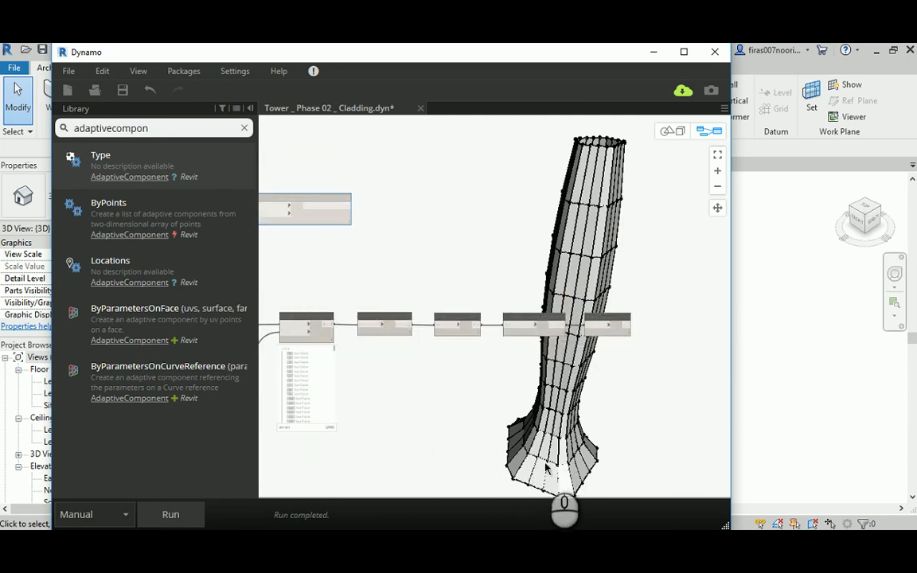
scroll(384, 239, "up", 2)
middle_click_drag(623, 247, 645, 248)
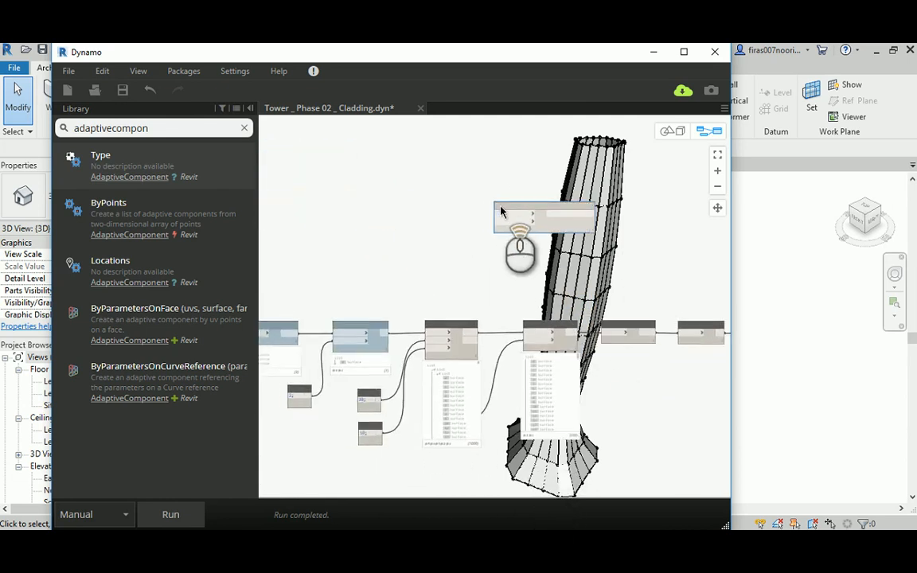
scroll(503, 209, "up", 4)
middle_click_drag(370, 305, 484, 237)
scroll(473, 255, "down", 1)
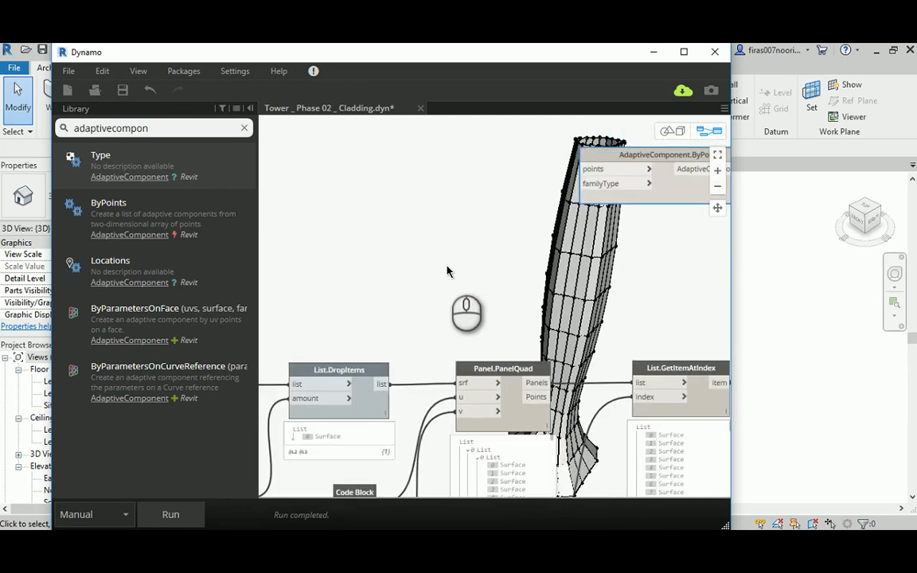
Step: Connect the Points output of Panel.PanelQuad to the points input of AdaptiveComponent.ByPoints
middle_click_drag(526, 323, 361, 310)
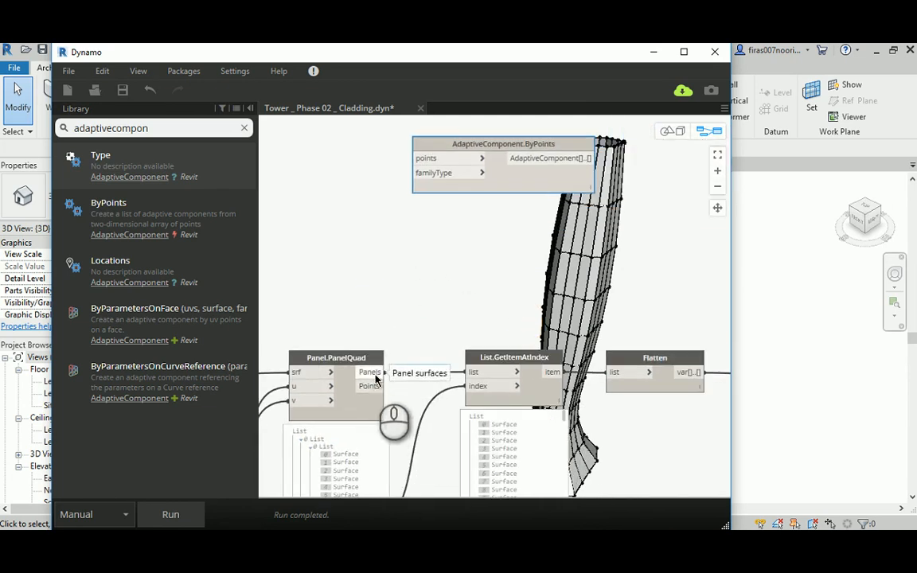
left_click(374, 389)
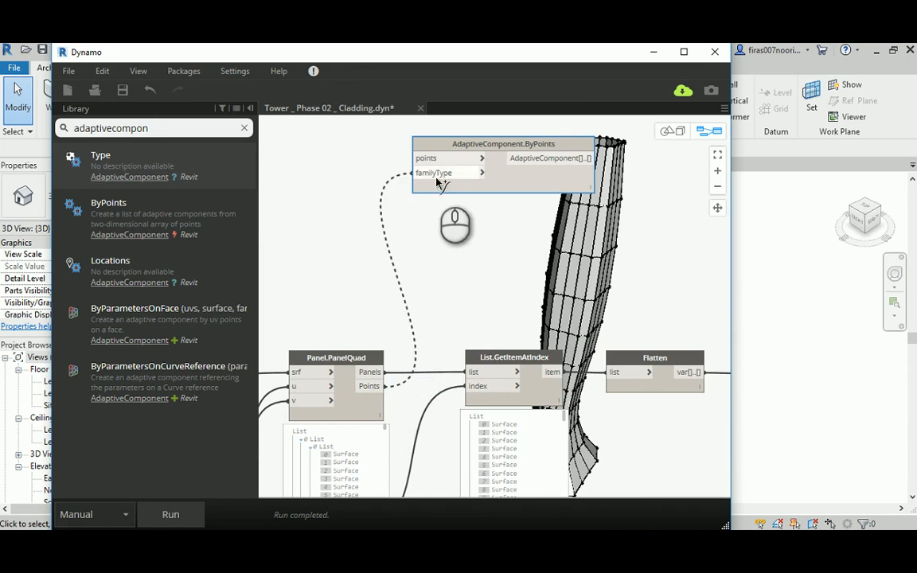
left_click(415, 159)
left_click(443, 232)
middle_click_drag(443, 232, 532, 251)
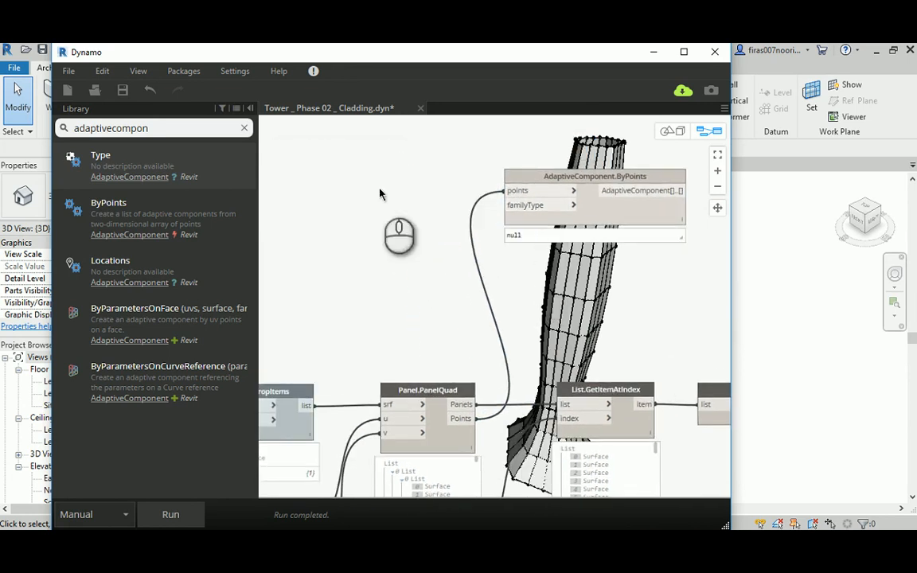
Step: Search the library for Family and place a Family Types node beside AdaptiveComponent.ByPoints, on its input side
left_click_drag(90, 128, 56, 127)
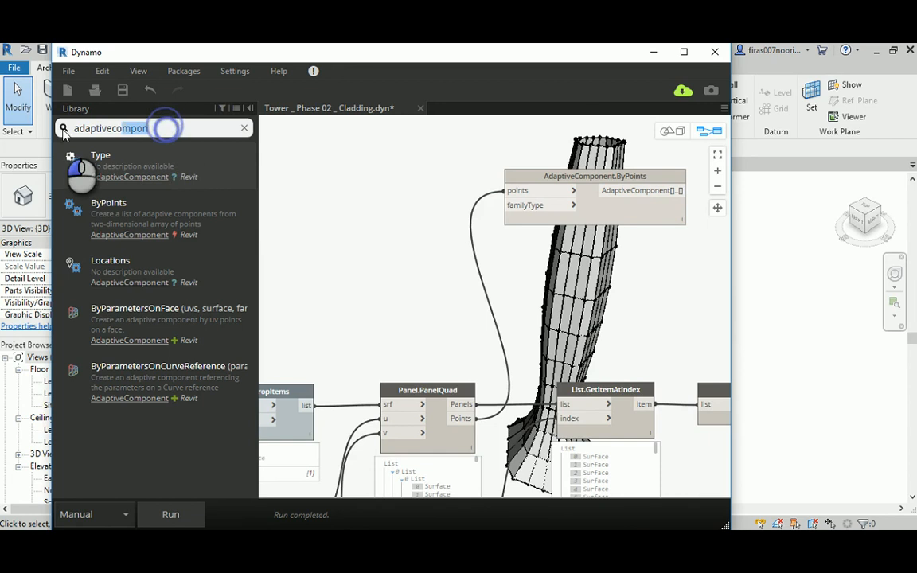
type("Family")
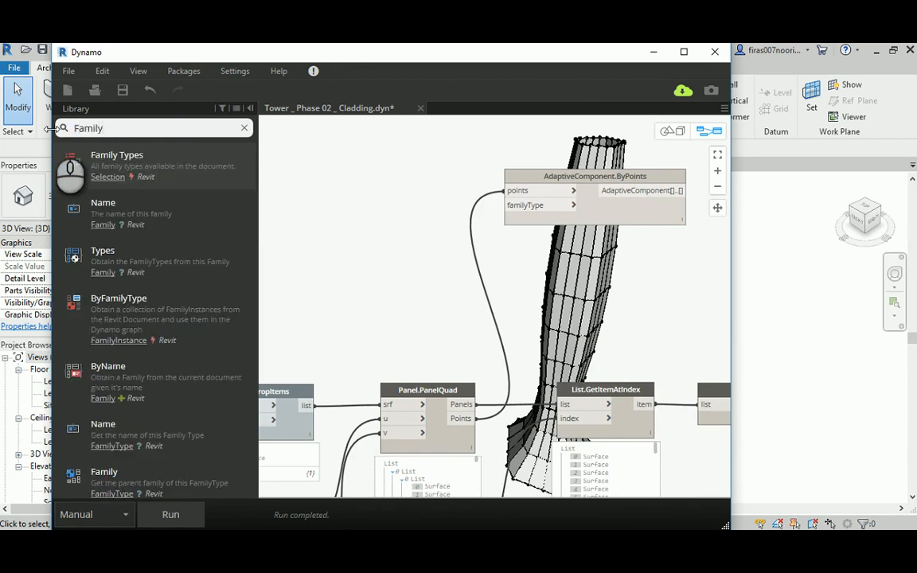
left_click(89, 144)
left_click_drag(504, 321, 317, 140)
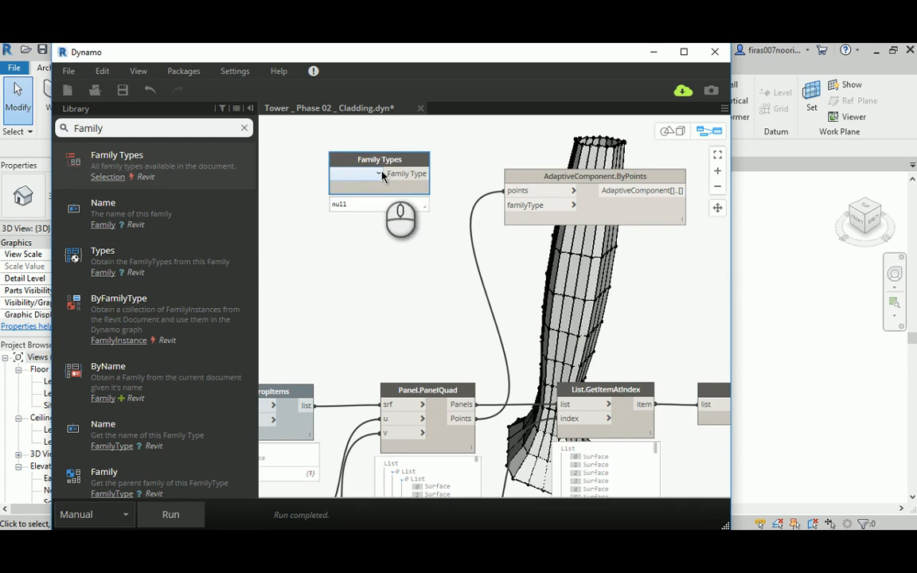
Step: Switch to Revit and create a new family from the Metric Curtain Panel Pattern Based template in the English folder
left_click(654, 51)
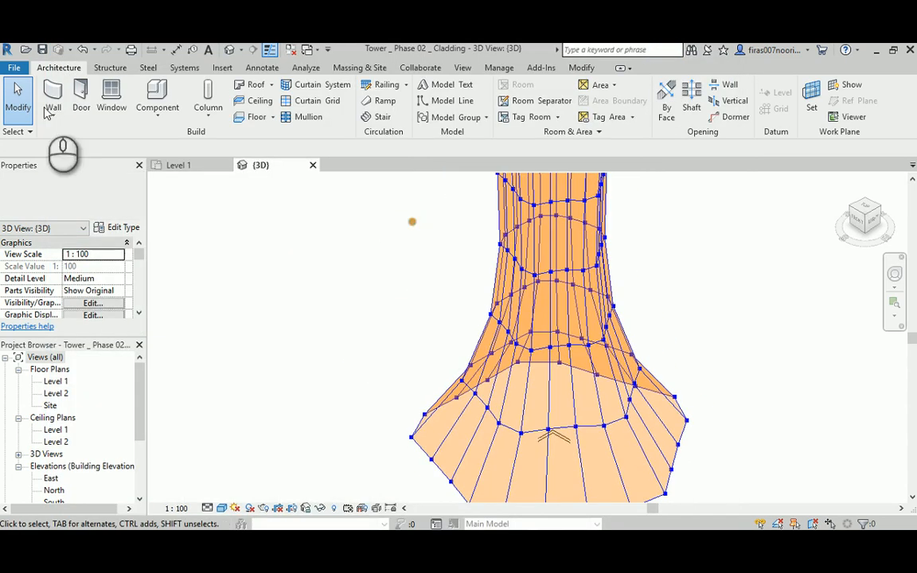
left_click(14, 68)
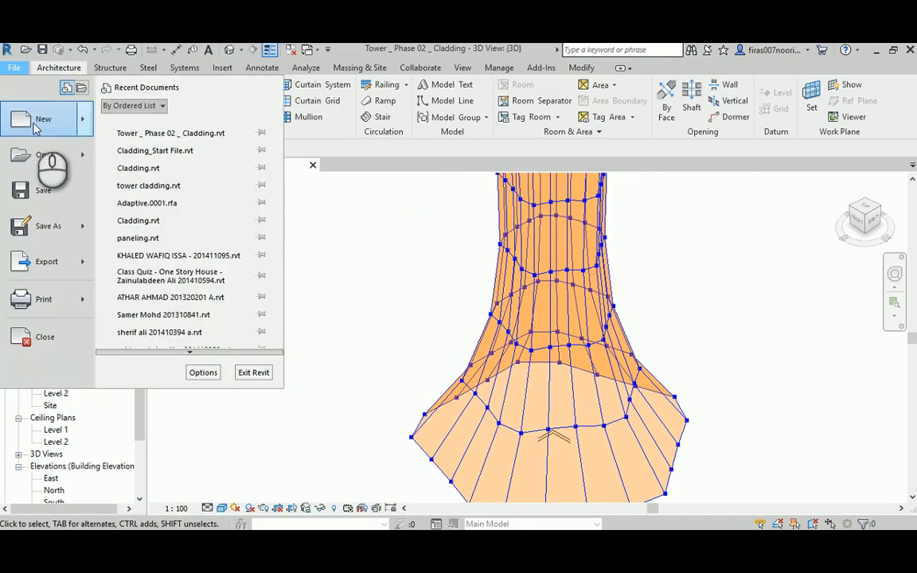
left_click(40, 120)
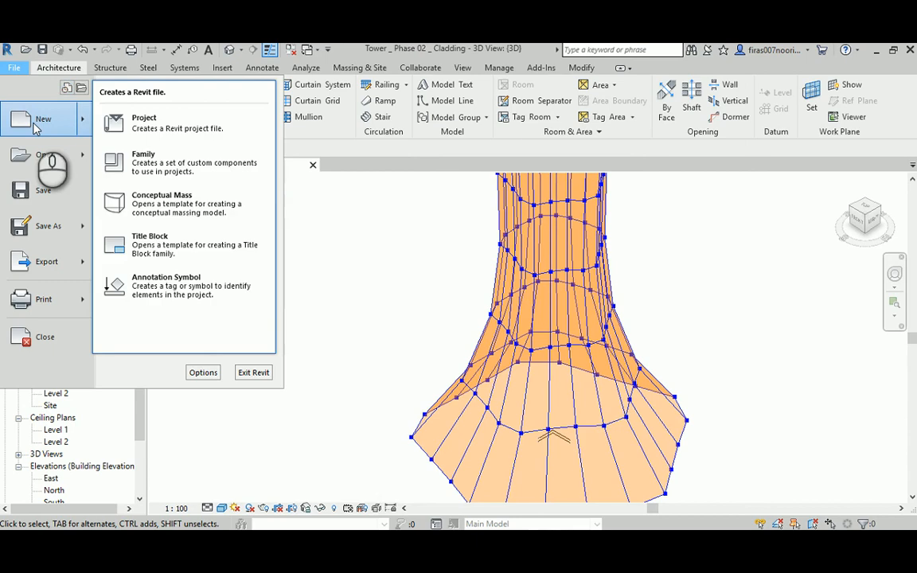
left_click(203, 165)
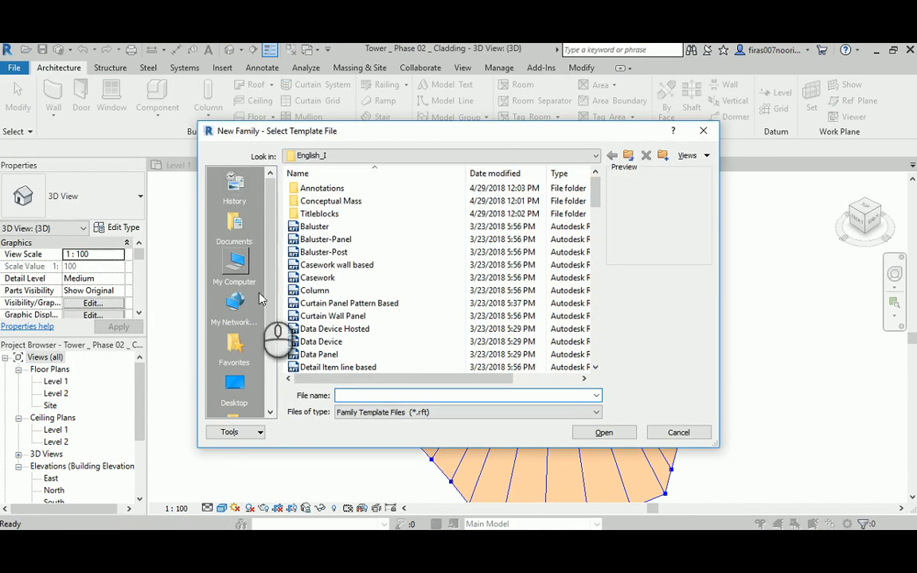
left_click(628, 155)
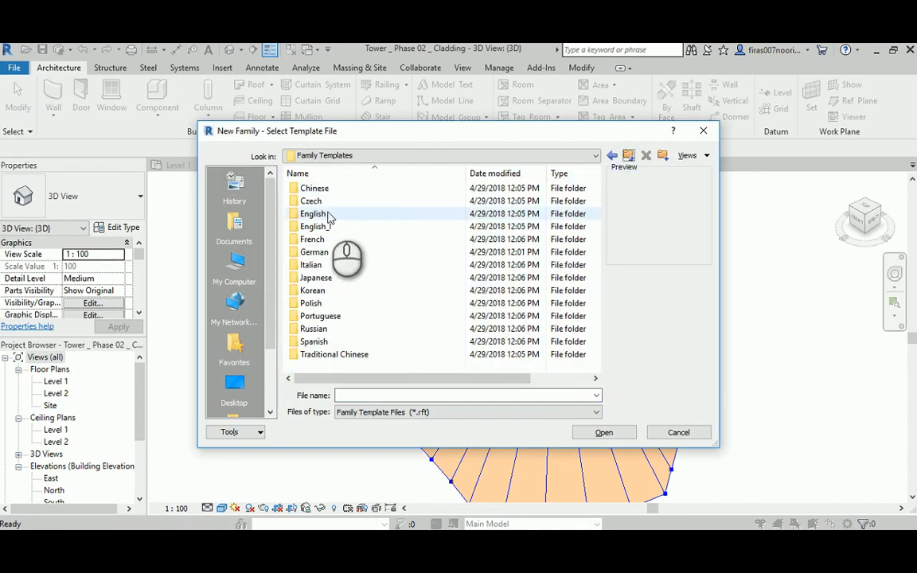
double_click(354, 213)
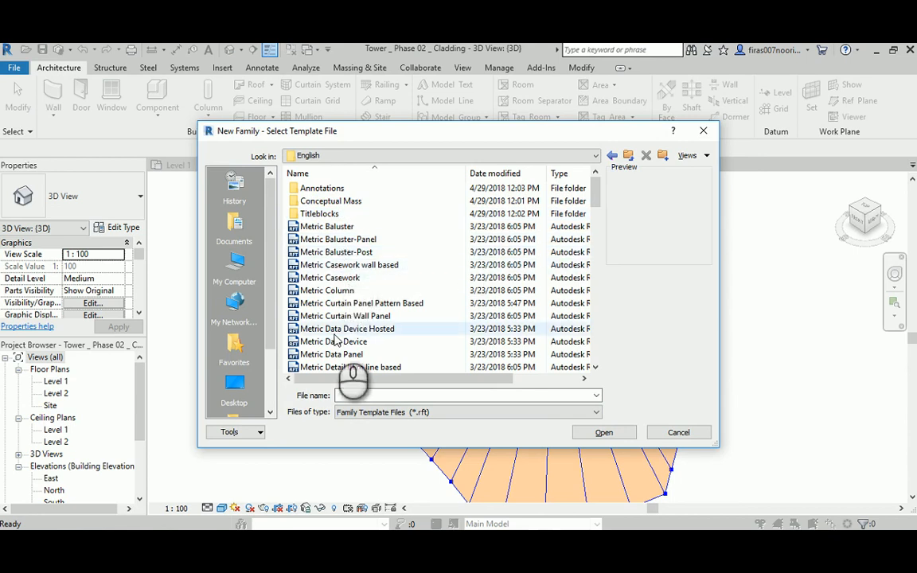
left_click(320, 304)
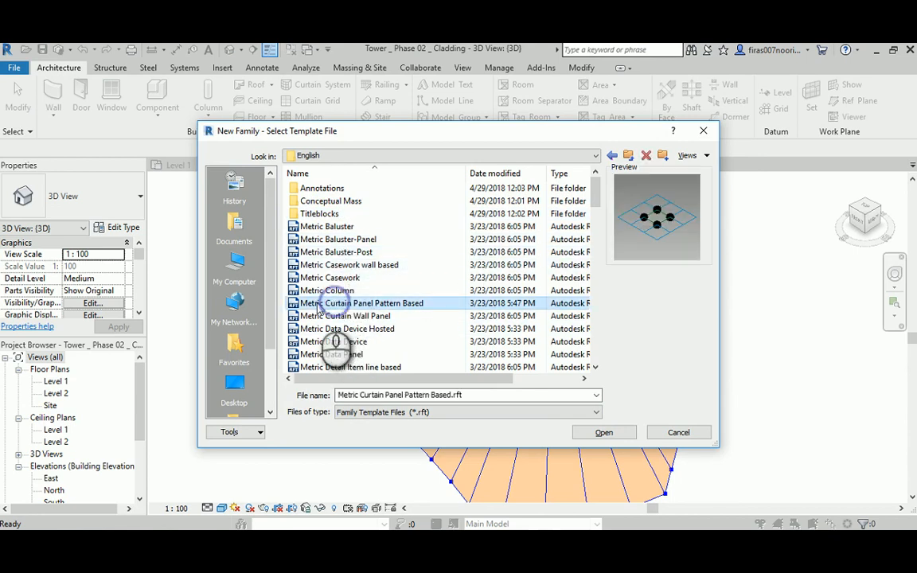
double_click(358, 306)
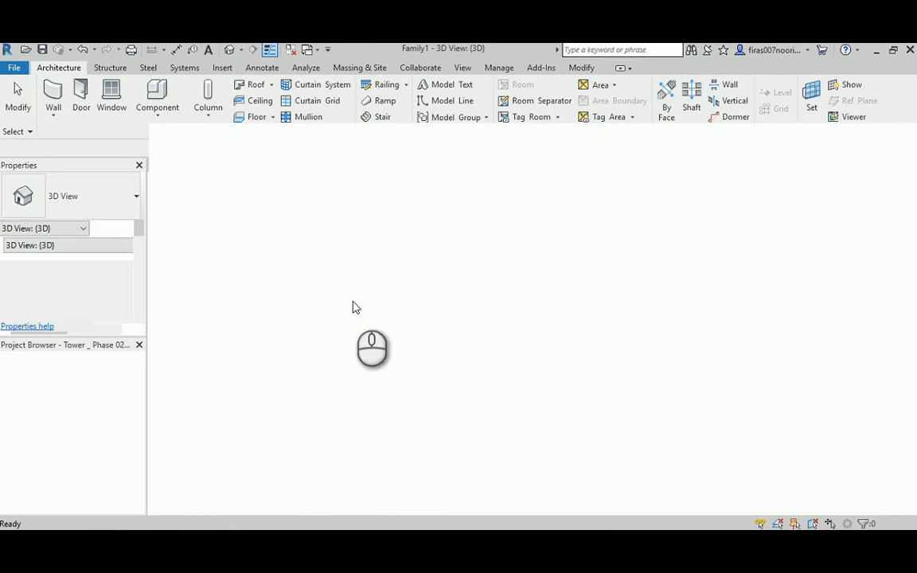
Step: Create an extruded solid form from the chain of four reference lines that bounds the panel
scroll(522, 323, "up", 5)
key("Tab")
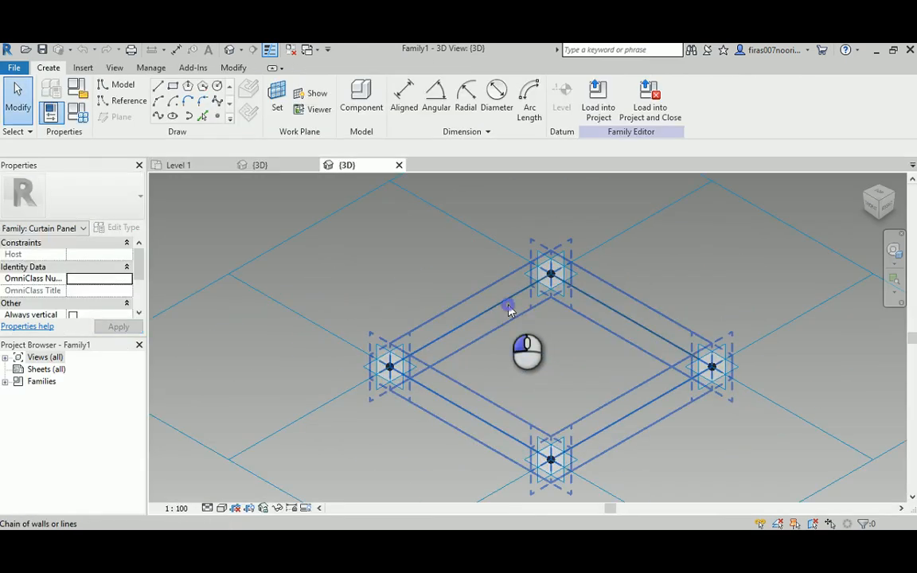
left_click(540, 397)
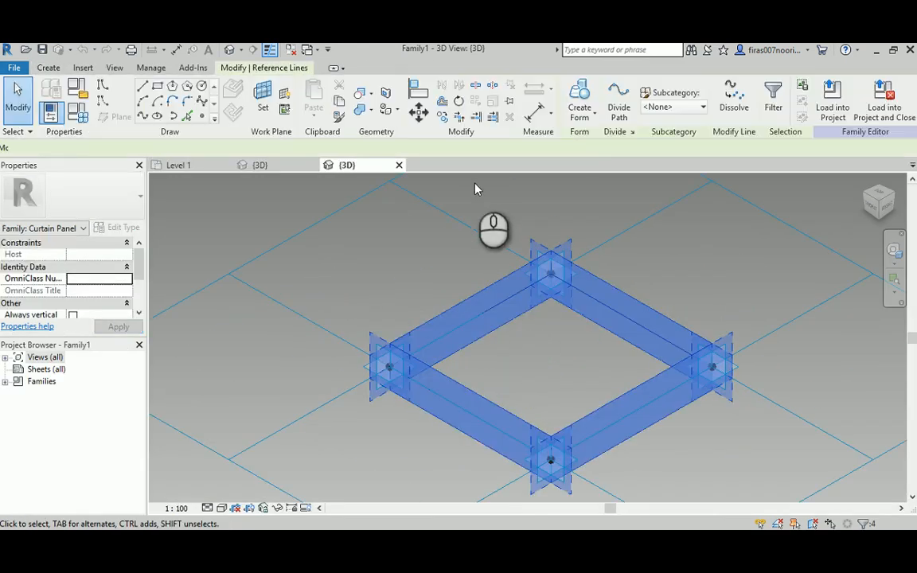
left_click(580, 105)
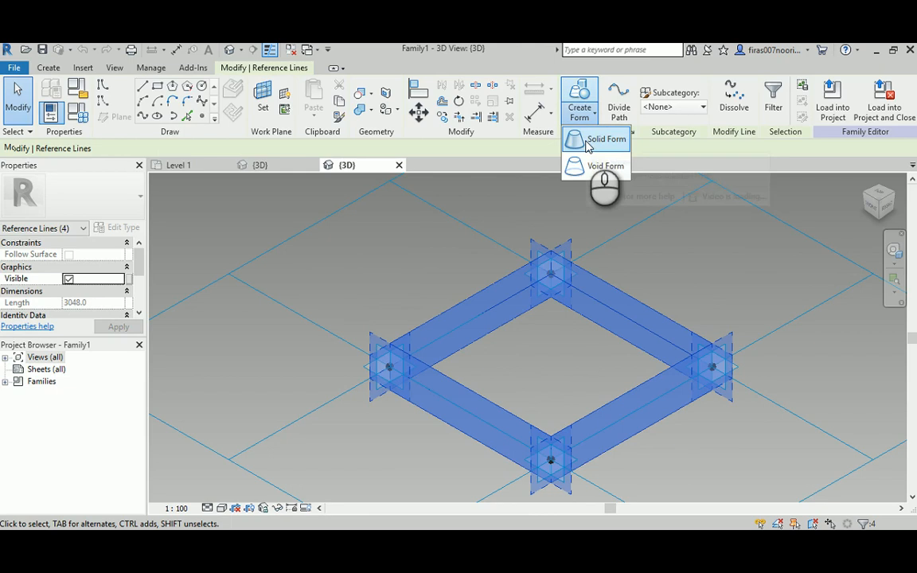
left_click(603, 141)
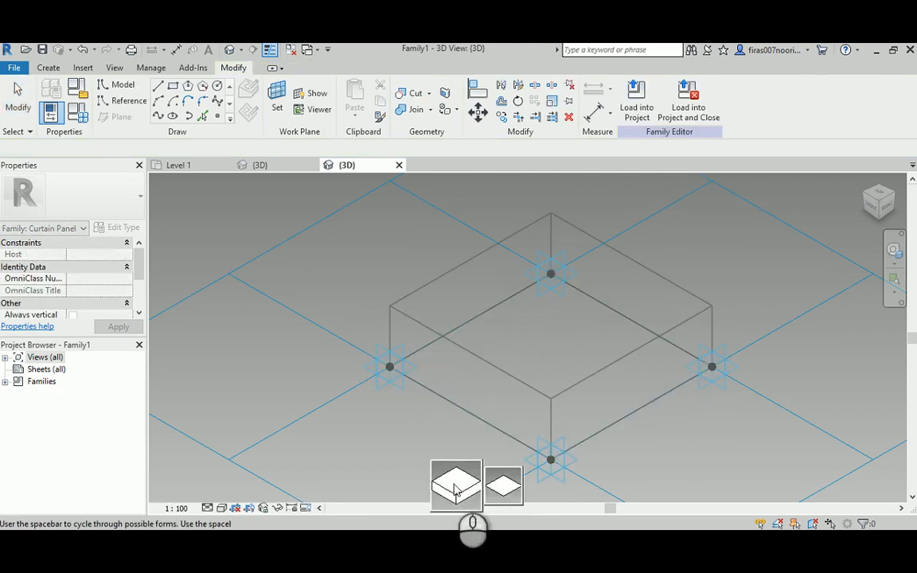
left_click(449, 484)
Step: Turn the temporary height dimension of the solid form's top face into a permanent dimension
left_click(314, 297)
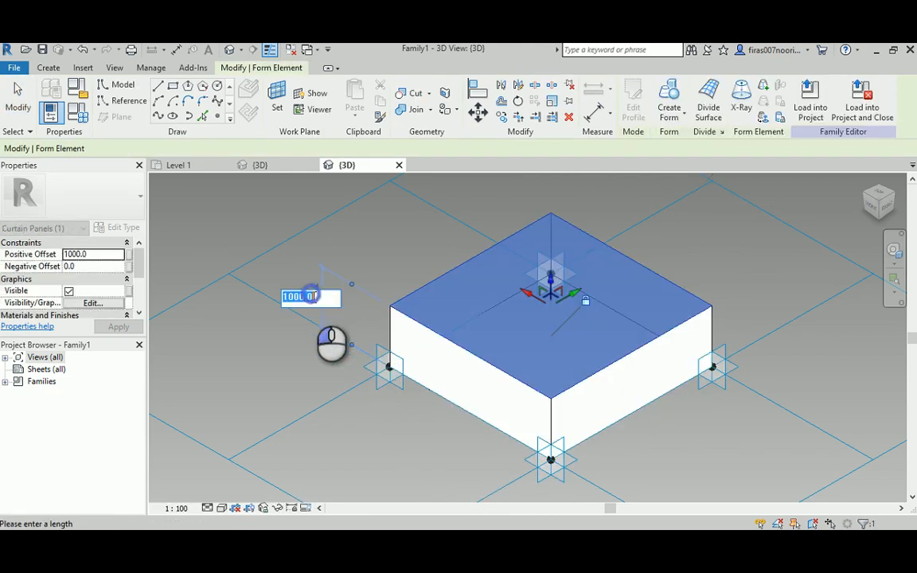
left_click(350, 256)
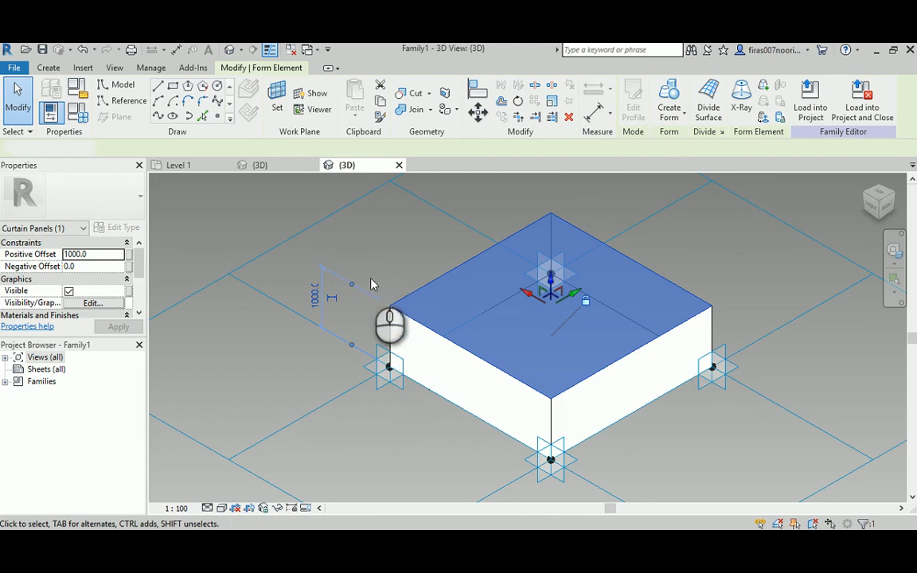
left_click(370, 283)
left_click(386, 312)
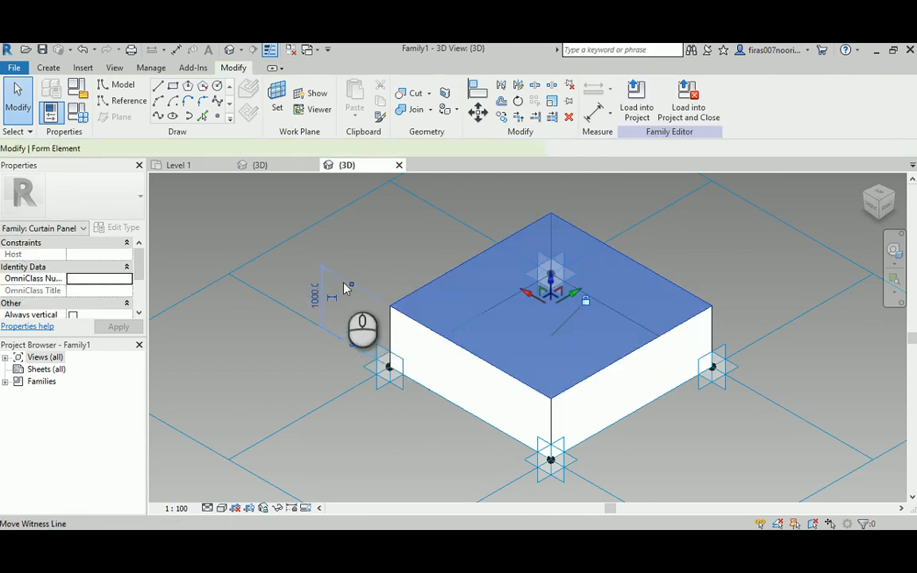
left_click_drag(350, 258, 308, 294)
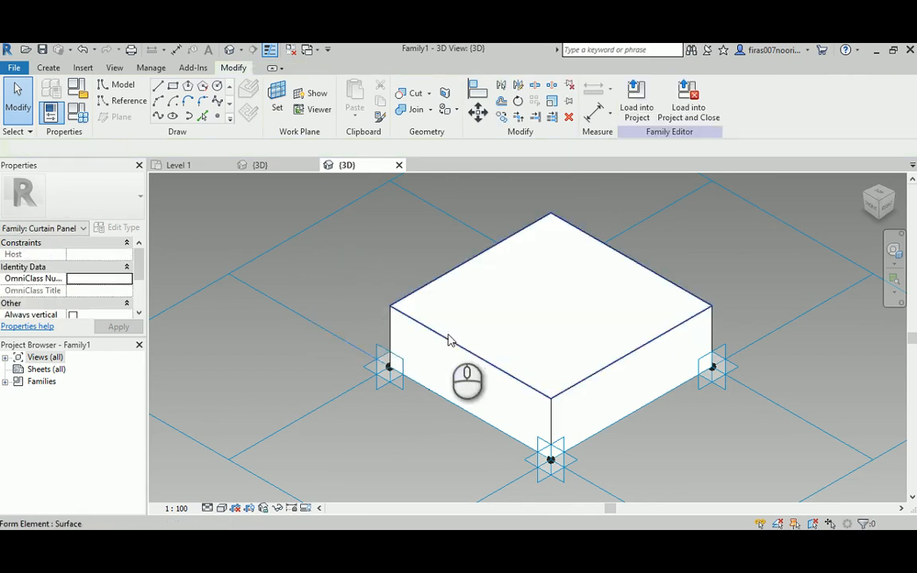
left_click(448, 335)
left_click(335, 295)
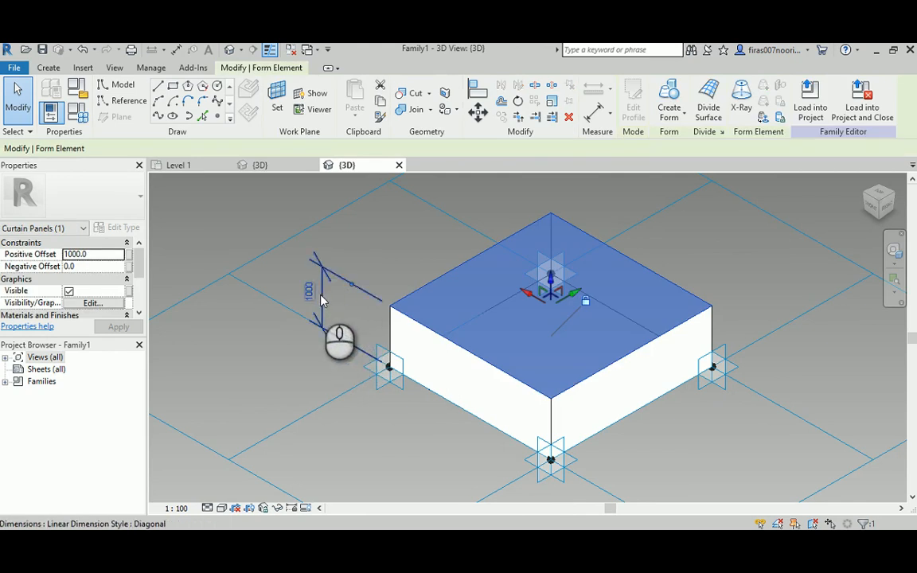
Step: Label the form's height dimension with a new family type parameter named Height, grouped under Dimensions
left_click(745, 99)
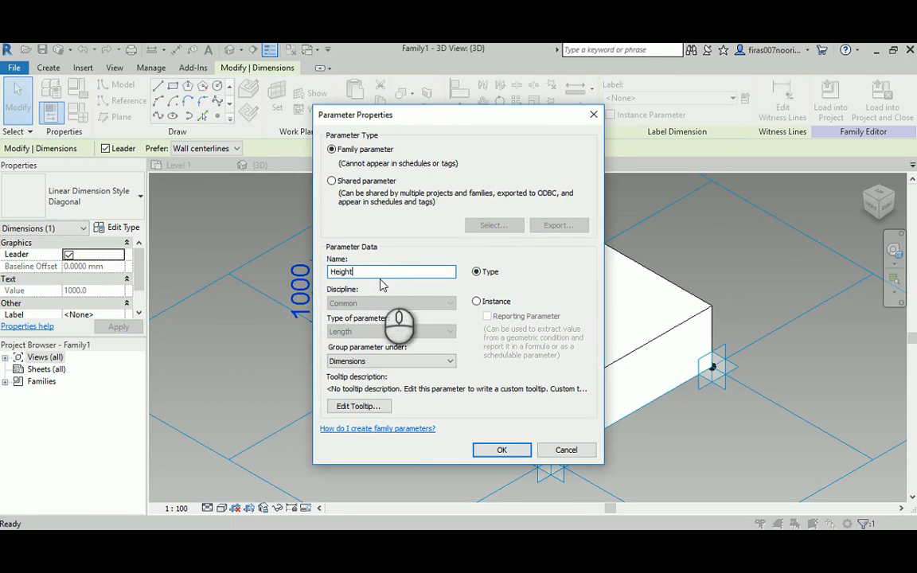
left_click(500, 449)
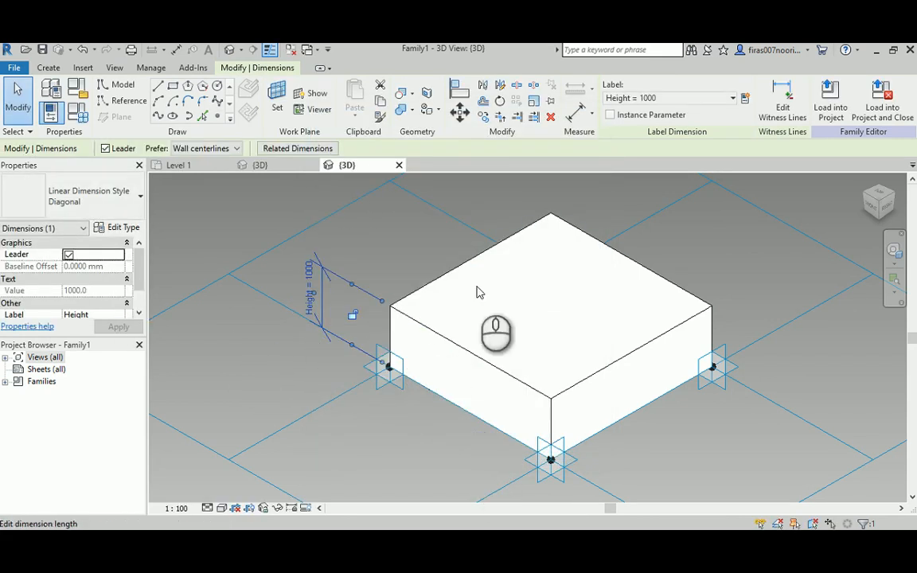
left_click(415, 232)
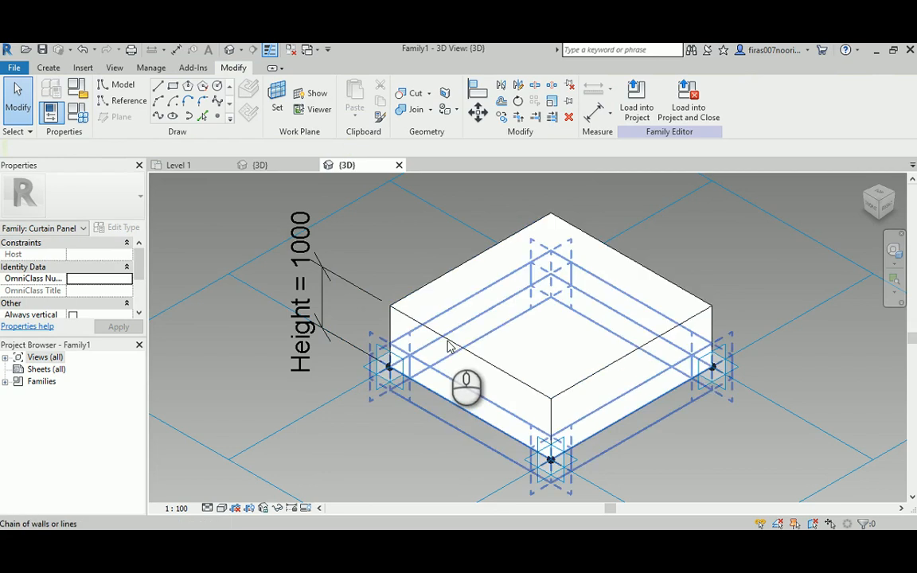
Step: Set the Height parameter to 10 in the family types
left_click(78, 112)
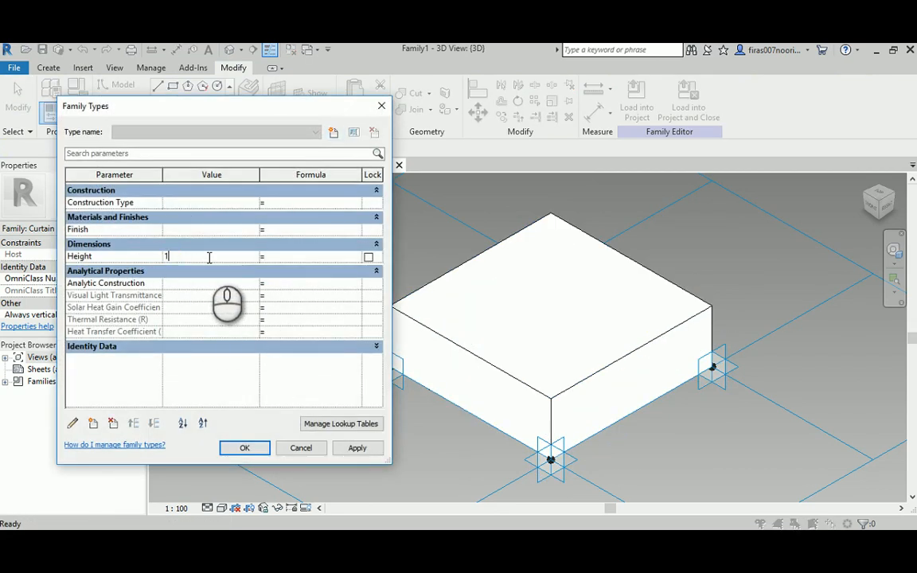
left_click(246, 448)
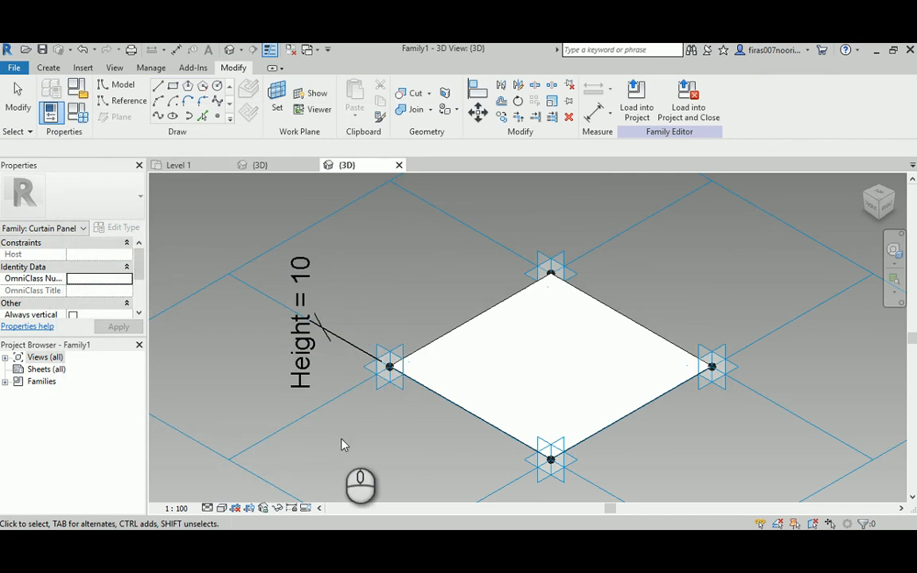
key("Tab")
key("Tab")
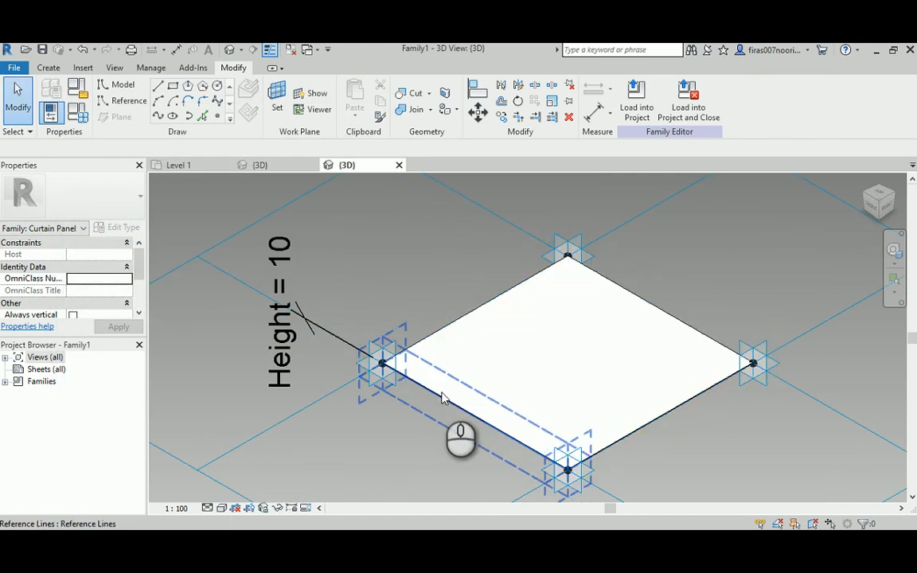
Step: Assign the Glass material to the extruded solid form of the panel
left_click(443, 398)
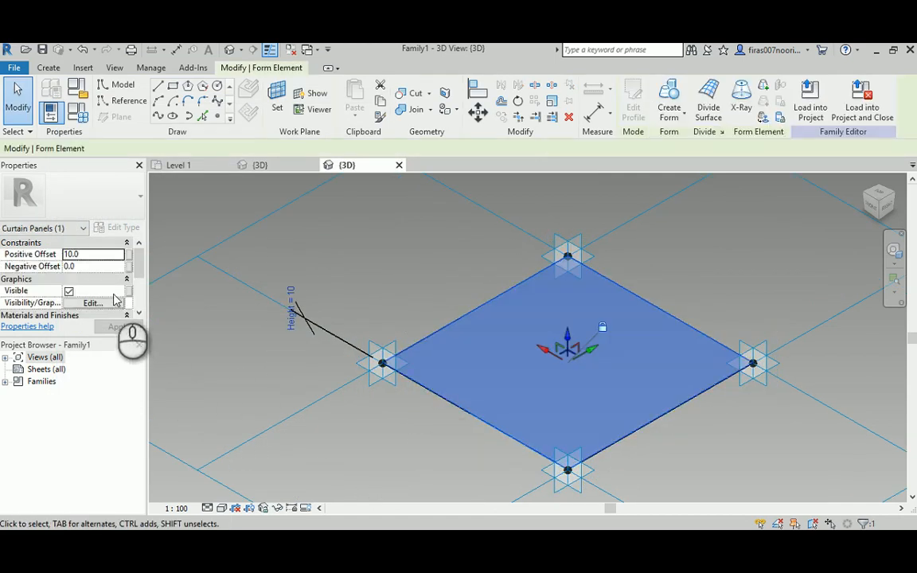
left_click_drag(138, 254, 139, 279)
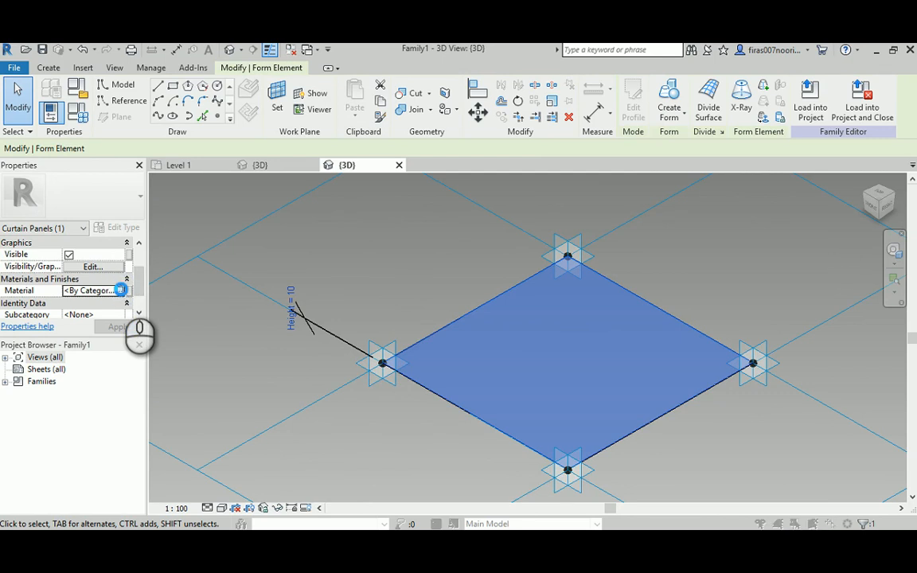
double_click(351, 296)
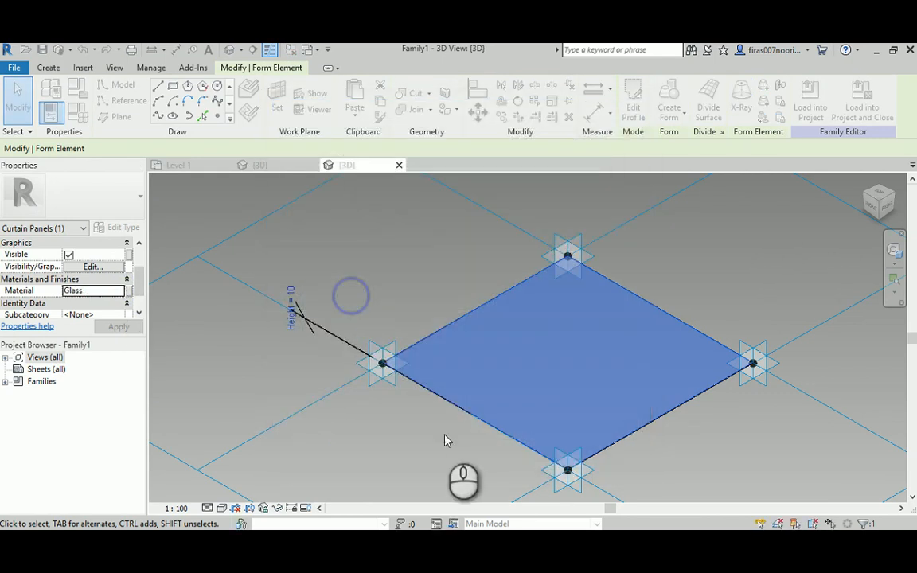
left_click(448, 439)
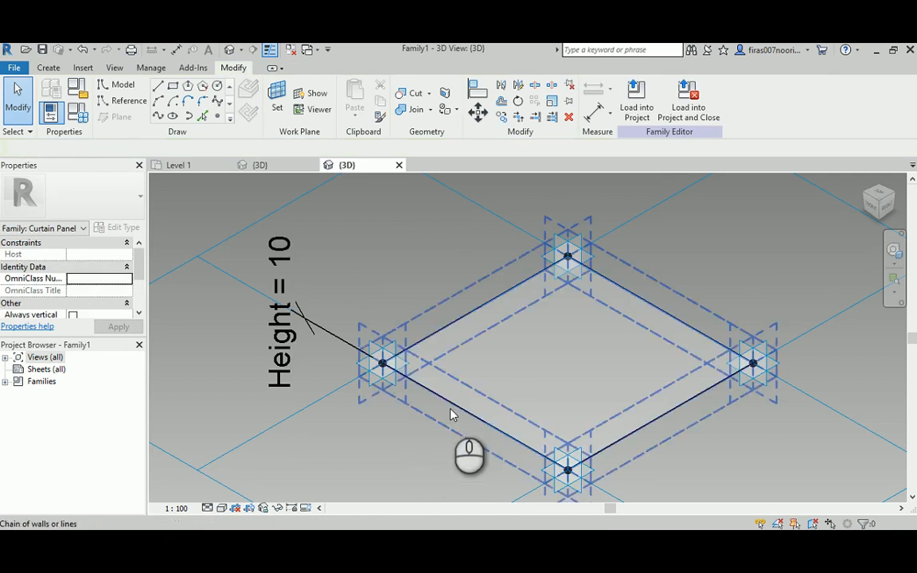
Step: Place a reference point on one of the panel's boundary reference lines and set its perpendicular plane as the work plane
scroll(450, 414, "up", 5)
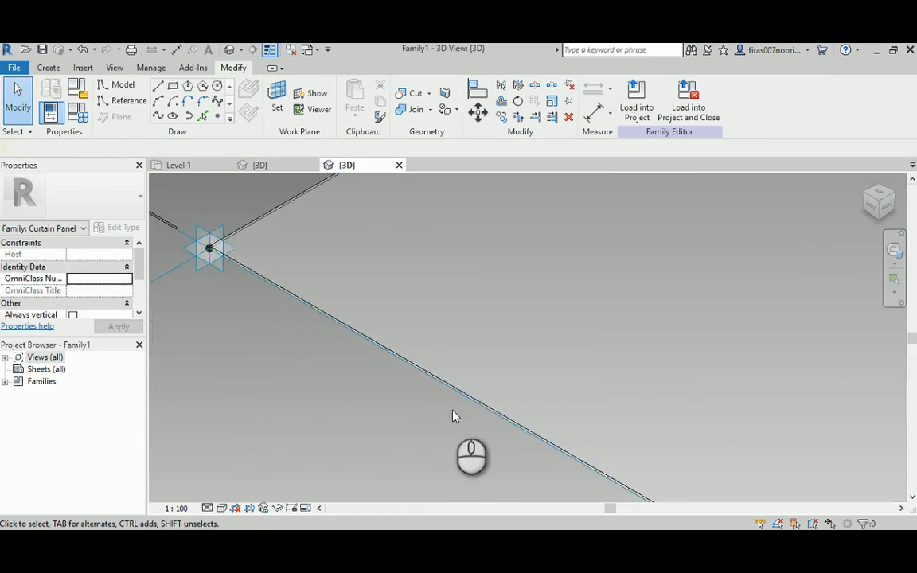
left_click(219, 116)
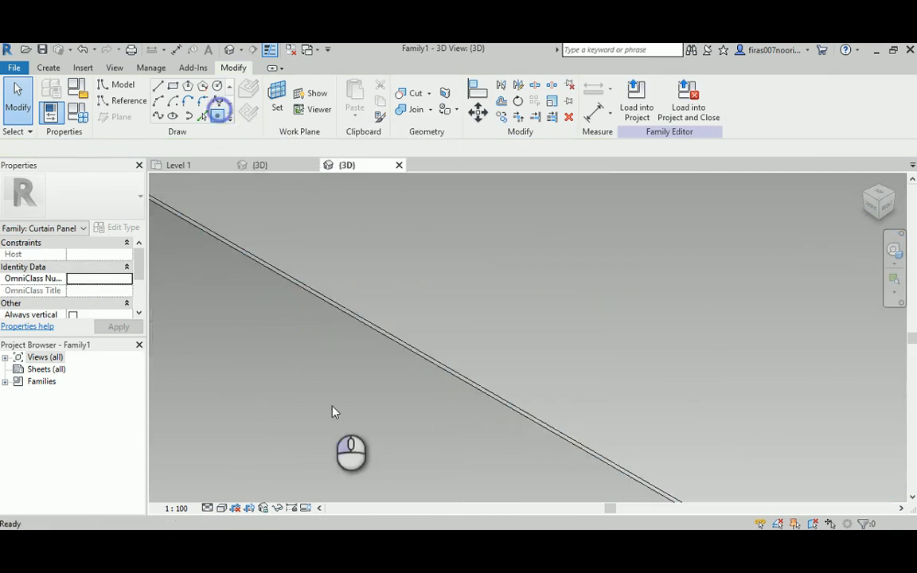
left_click(379, 336)
key("Escape")
key("Escape")
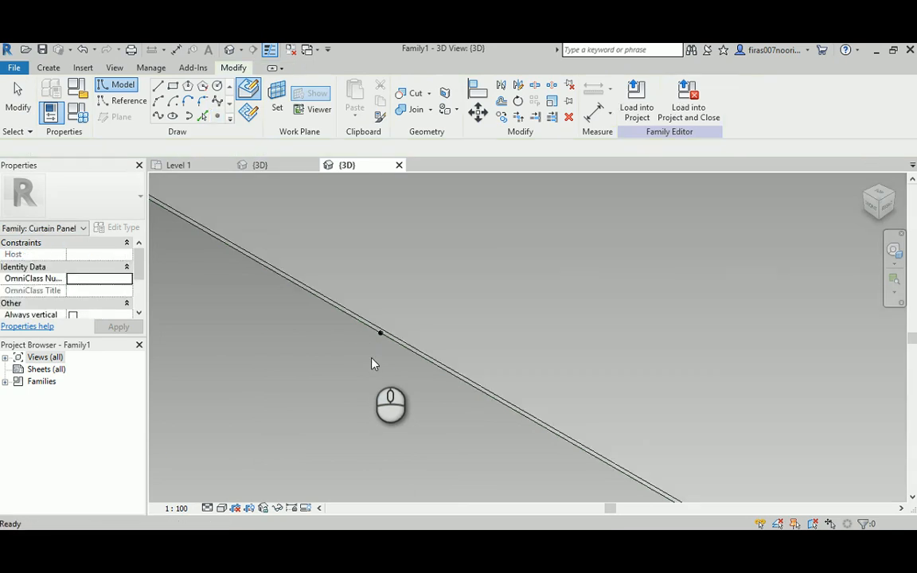
left_click(277, 99)
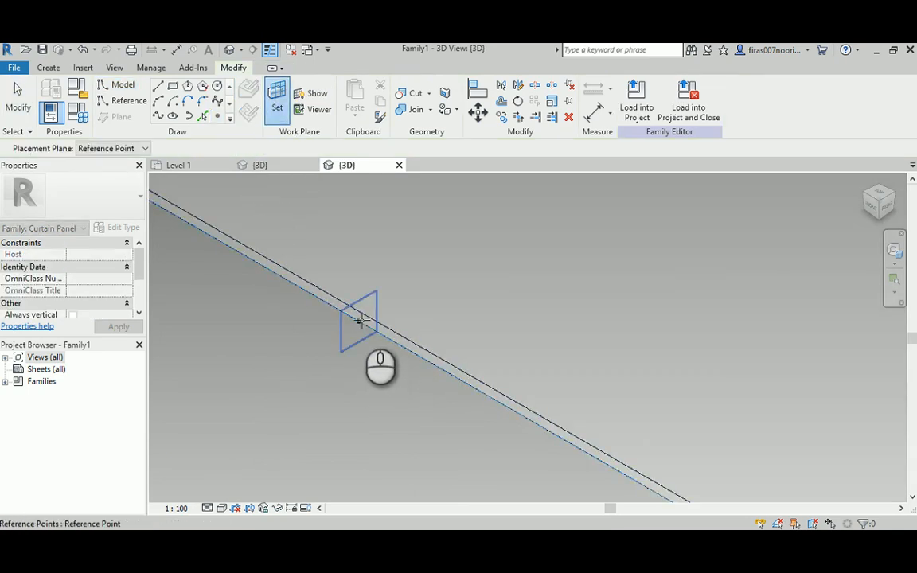
left_click(359, 321)
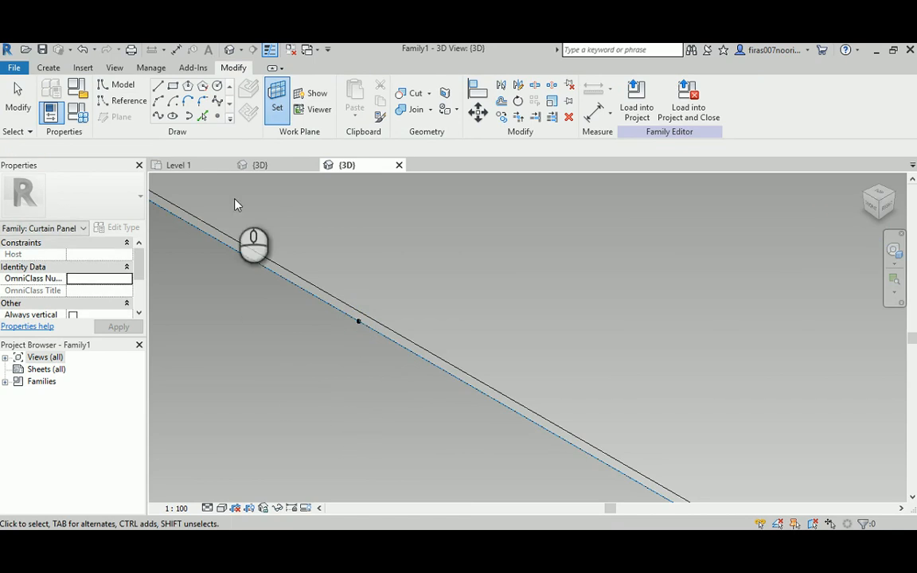
Step: Draw a four-sided polygon profile centred on the reference point, with sides about 200 long
left_click(202, 86)
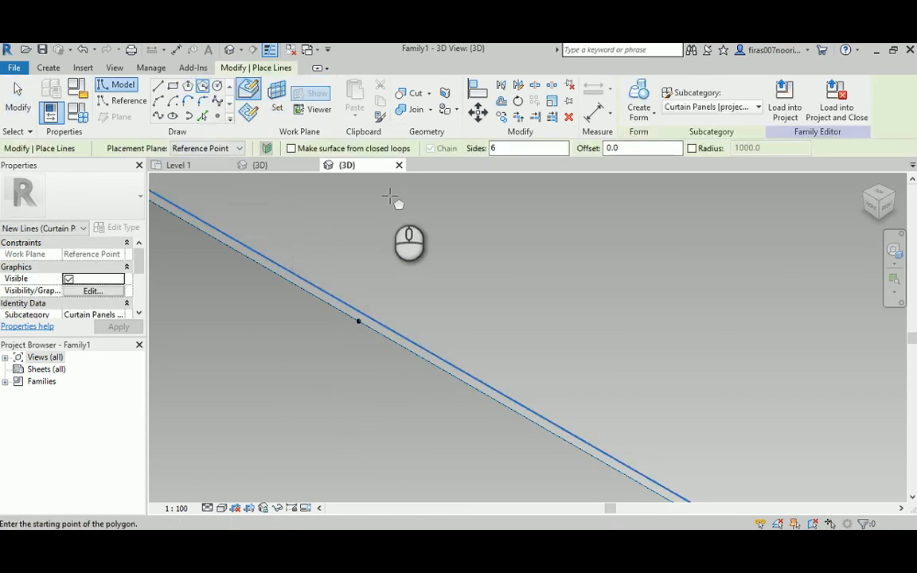
double_click(510, 148)
type("4")
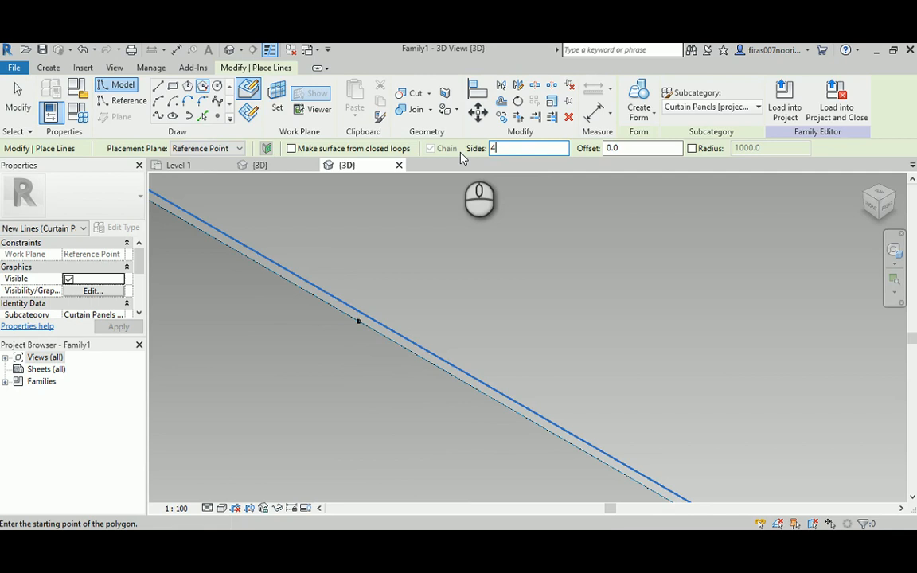
left_click(359, 322)
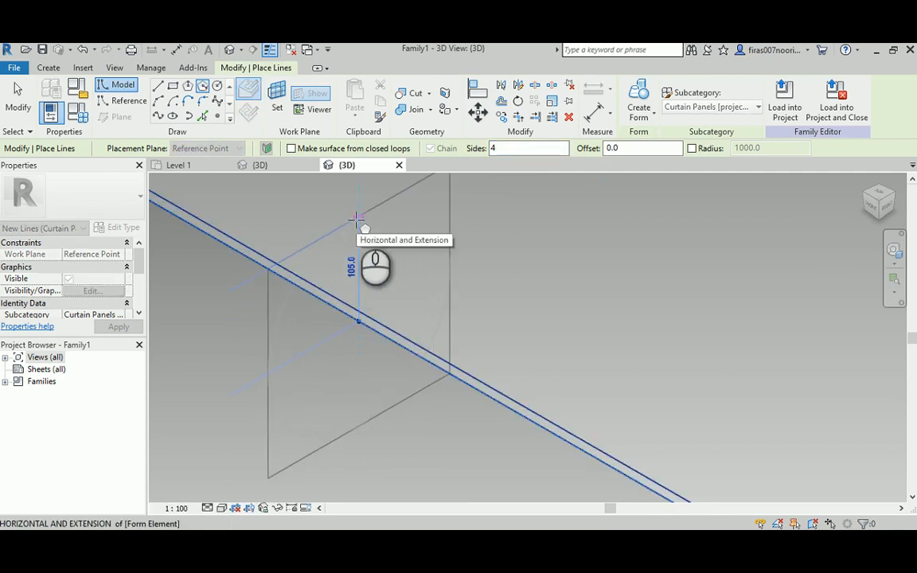
left_click(356, 224)
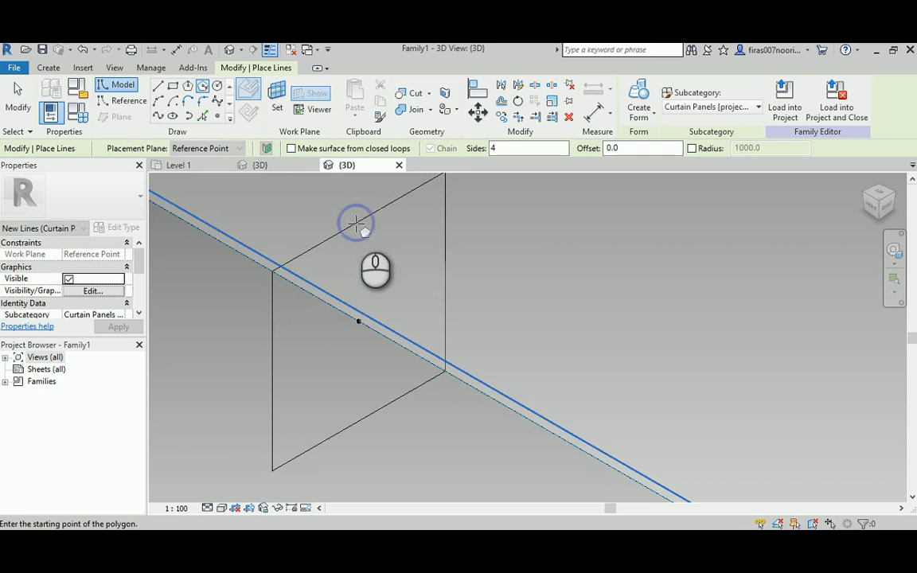
right_click(302, 330)
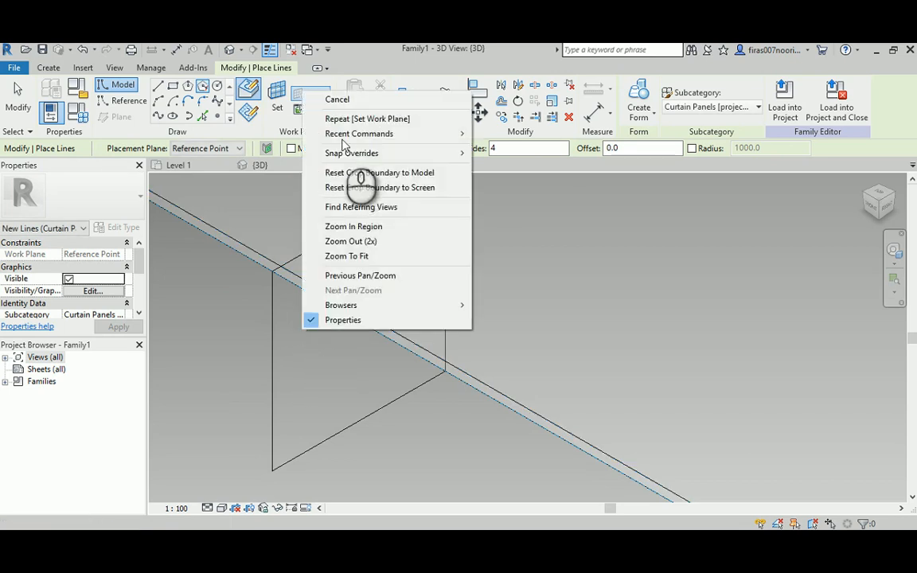
left_click(338, 98)
right_click(304, 334)
left_click(337, 101)
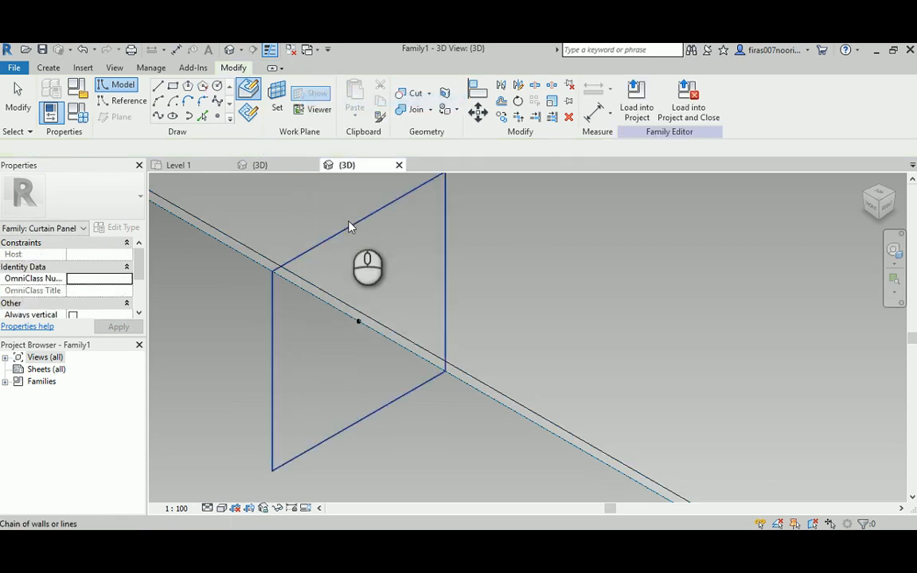
left_click(348, 215)
middle_click_drag(233, 267, 265, 327, "shift")
scroll(239, 318, "down", 2)
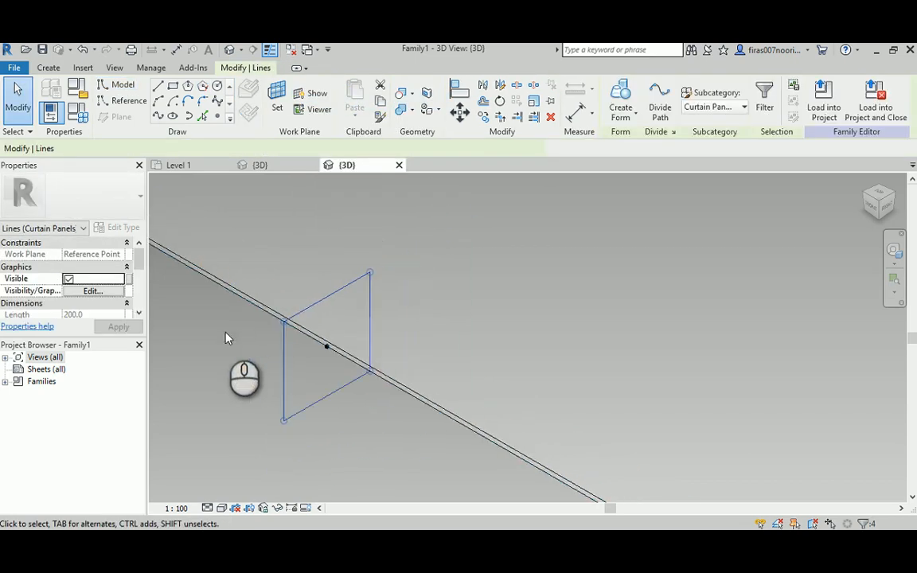
middle_click_drag(207, 311, 296, 306)
left_click(297, 402)
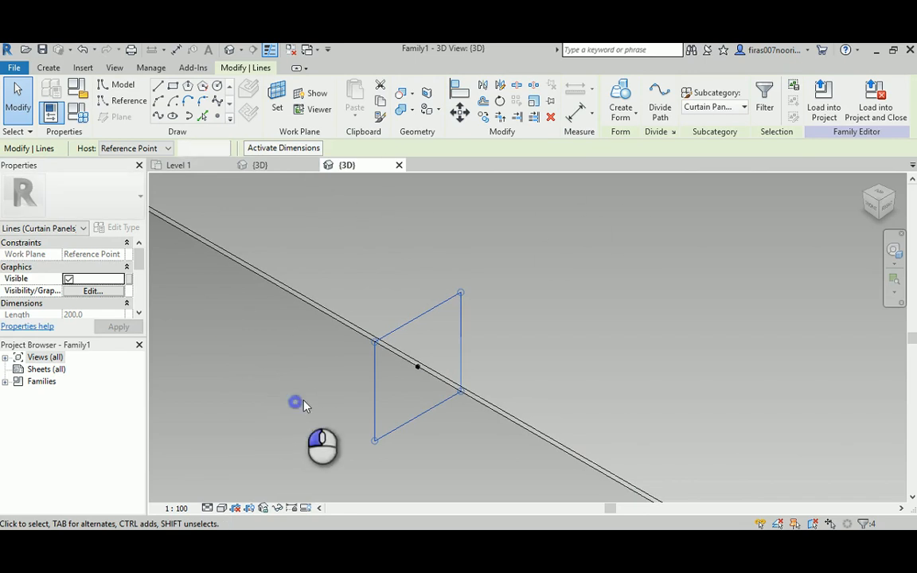
left_click(411, 332)
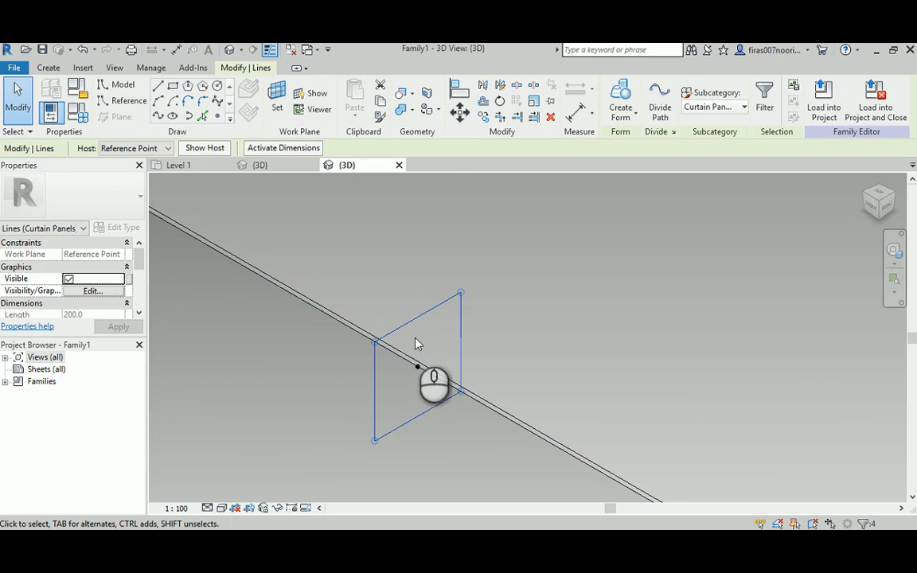
scroll(396, 360, "down", 3)
left_click(307, 380)
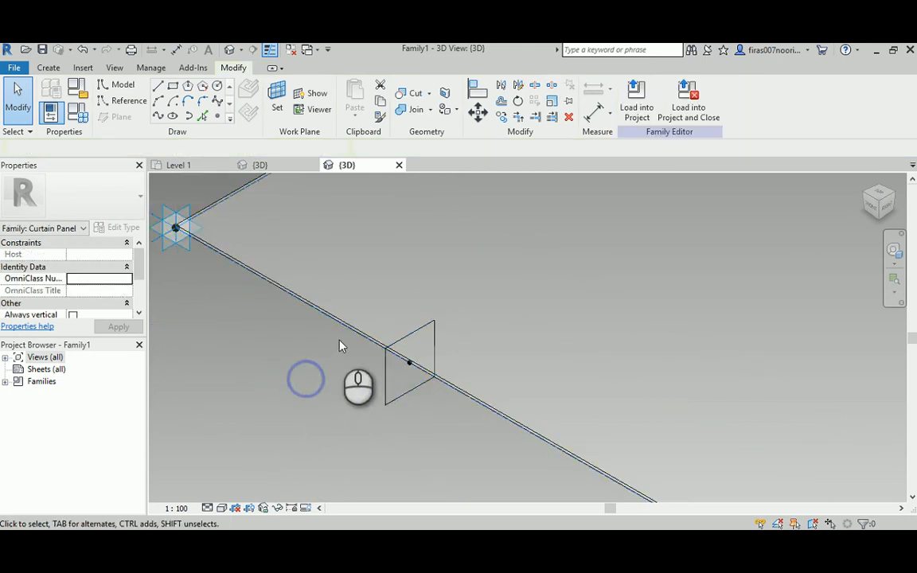
Step: Try to create a void form from the square profile and the chain of boundary reference lines, and undo it
left_click(350, 335)
scroll(375, 394, "up", 2)
key("Tab")
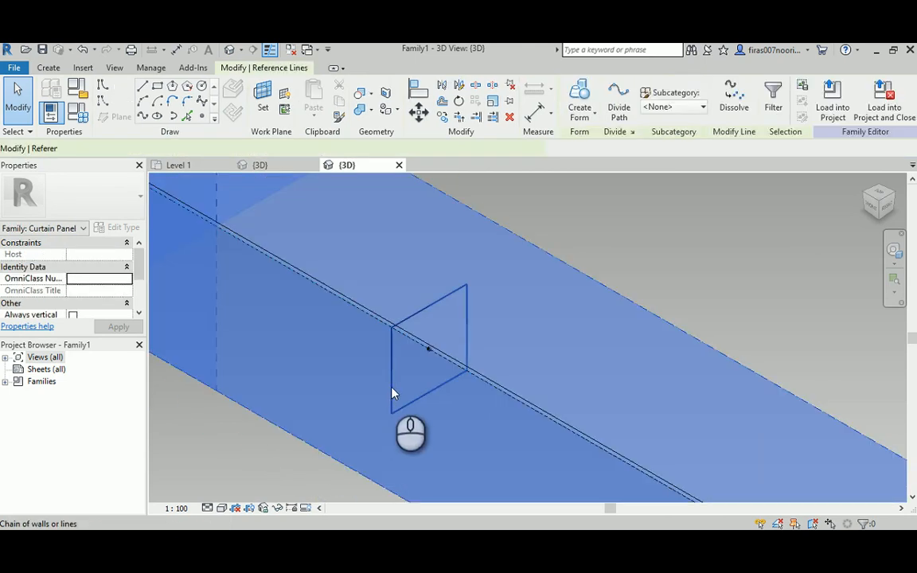
left_click(393, 385, "ctrl")
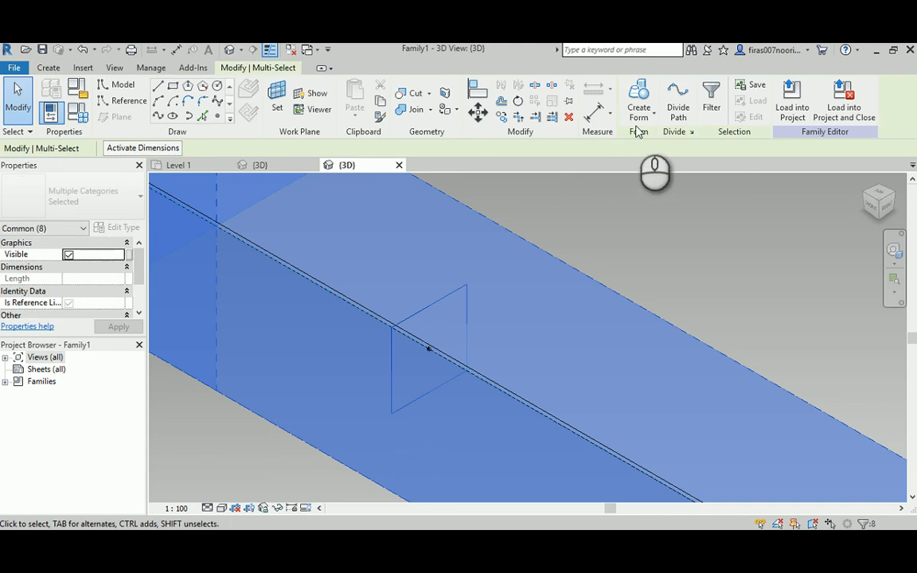
left_click(639, 116)
left_click(655, 167)
scroll(460, 352, "up", 3)
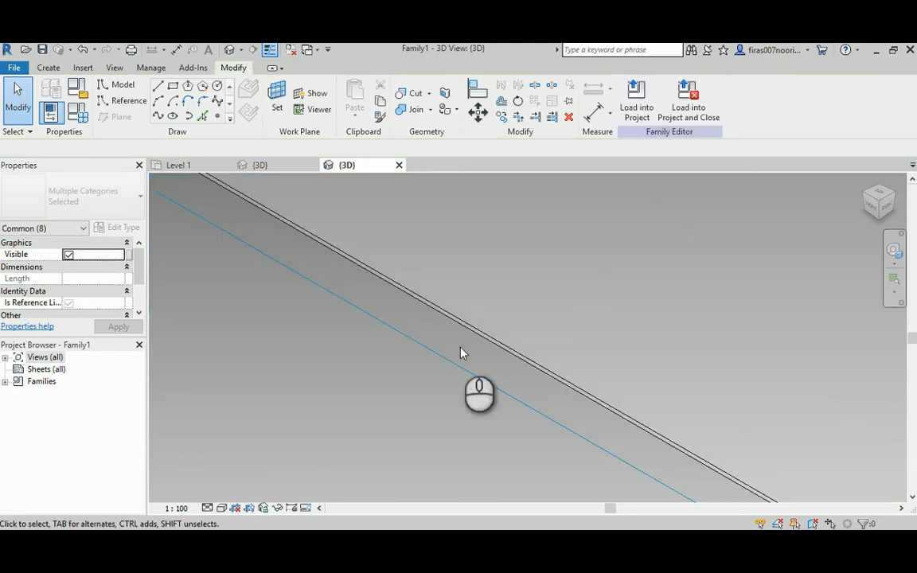
scroll(456, 351, "down", 3)
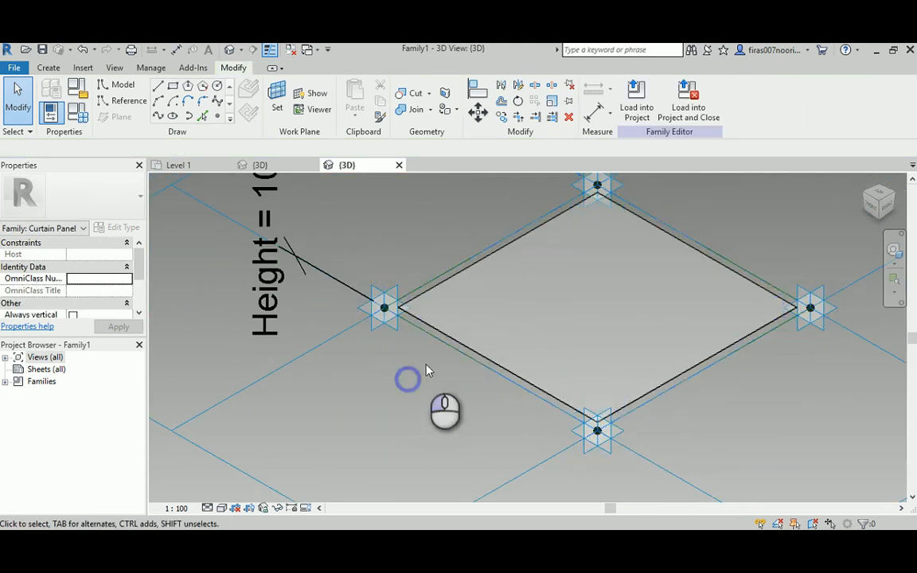
scroll(454, 348, "up", 3)
scroll(452, 340, "up", 5)
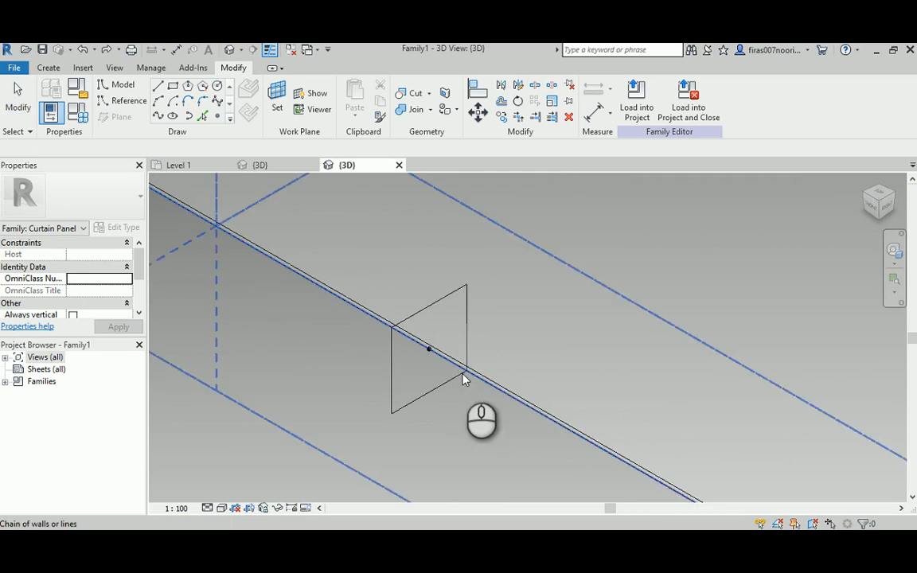
Step: Create a solid form by sweeping the square profile along the chain of four boundary reference lines to frame the panel
left_click(435, 393)
middle_click_drag(447, 337, 450, 368, "shift")
key("Tab")
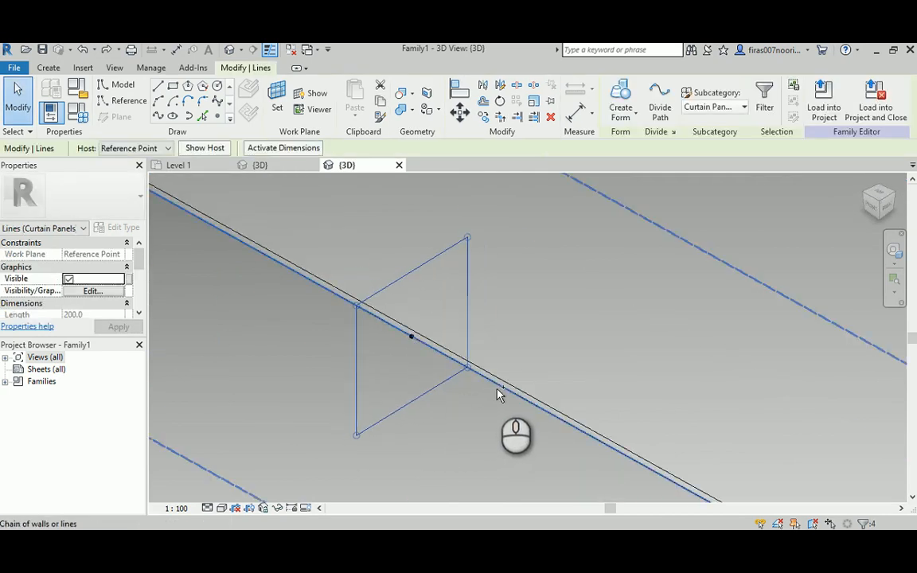
left_click(497, 392, "ctrl")
scroll(462, 403, "down", 3)
scroll(464, 407, "down", 4)
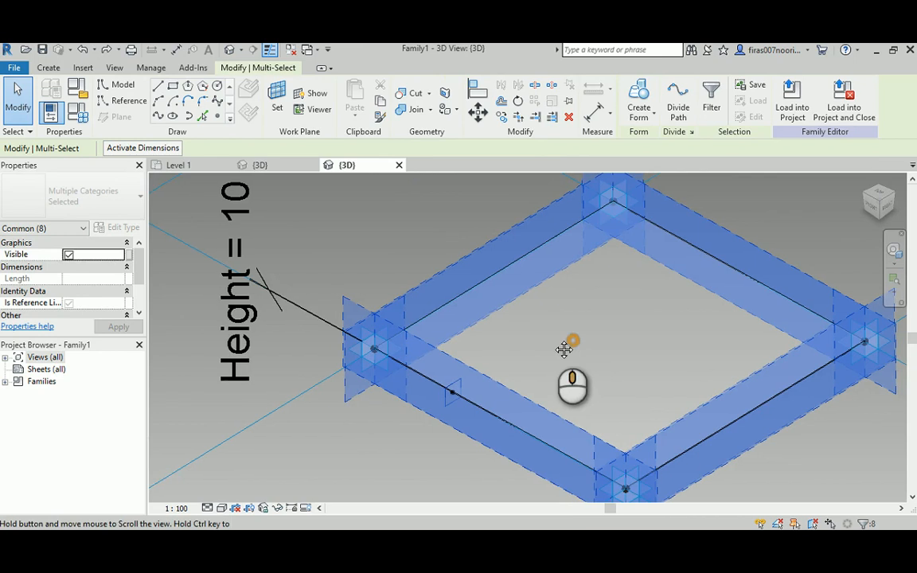
middle_click_drag(567, 345, 548, 343)
left_click(639, 108)
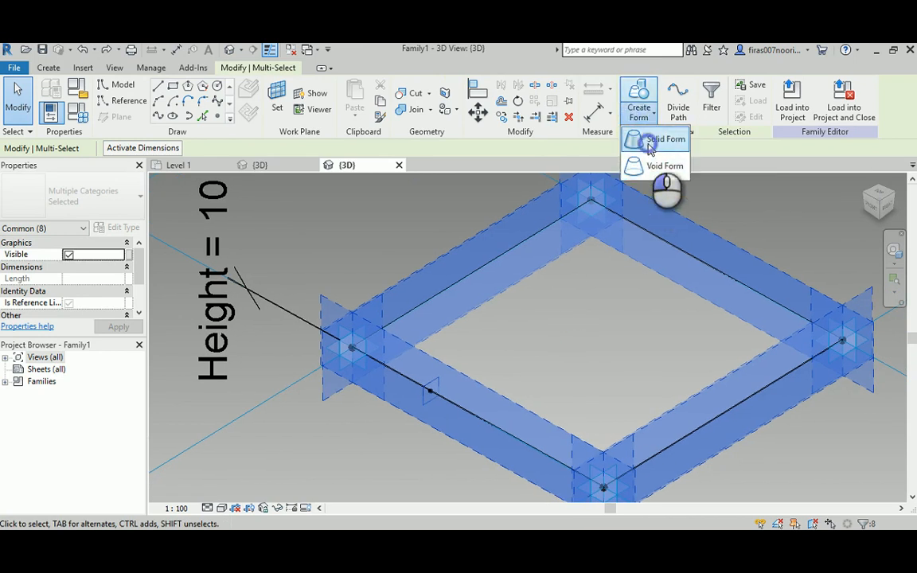
left_click(651, 145)
left_click(374, 422)
middle_click_drag(502, 341, 556, 313, "shift")
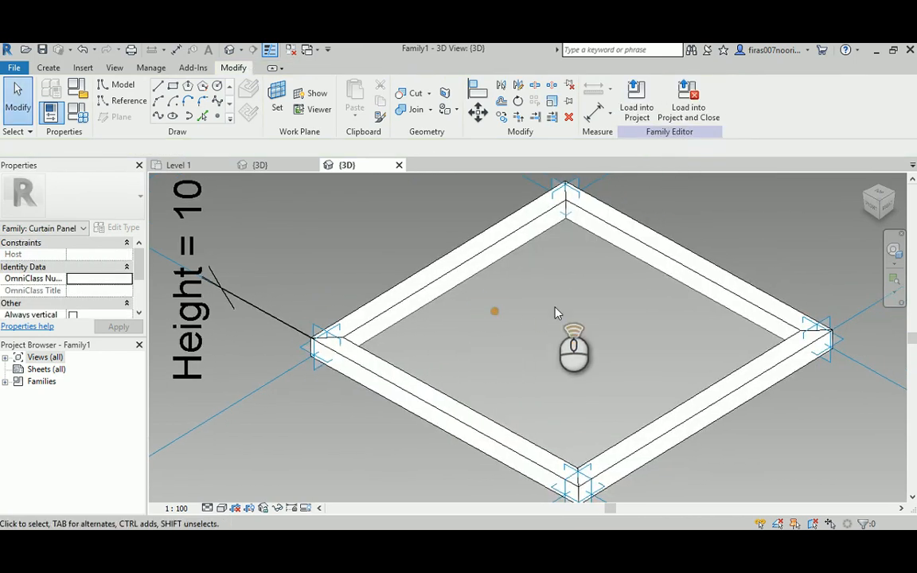
scroll(556, 313, "up", 2)
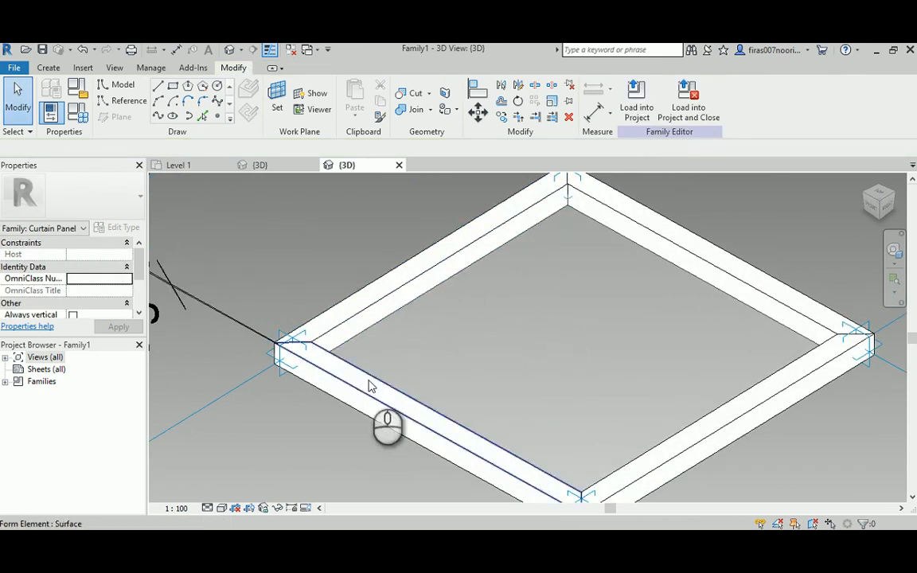
middle_click_drag(369, 379, 414, 382)
scroll(409, 258, "up", 3)
scroll(353, 344, "down", 5)
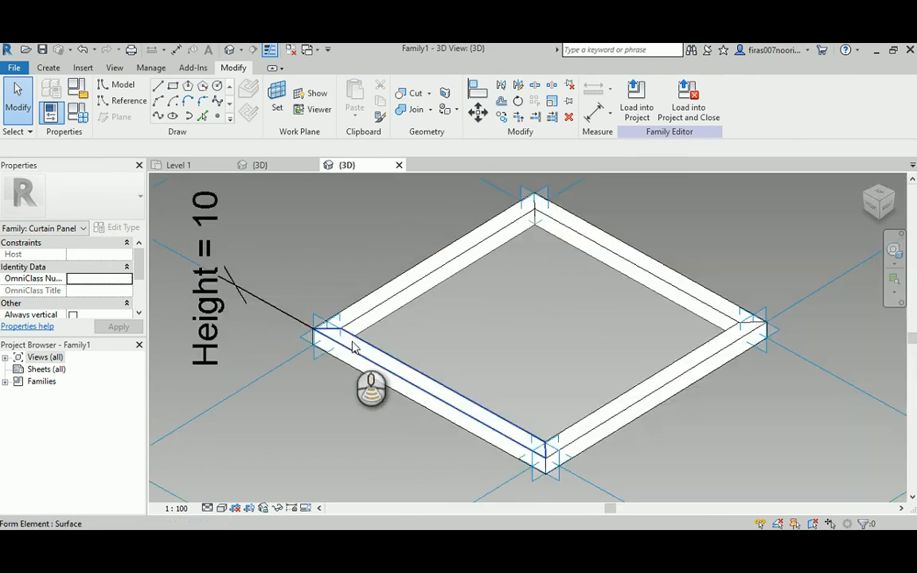
scroll(354, 348, "down", 2)
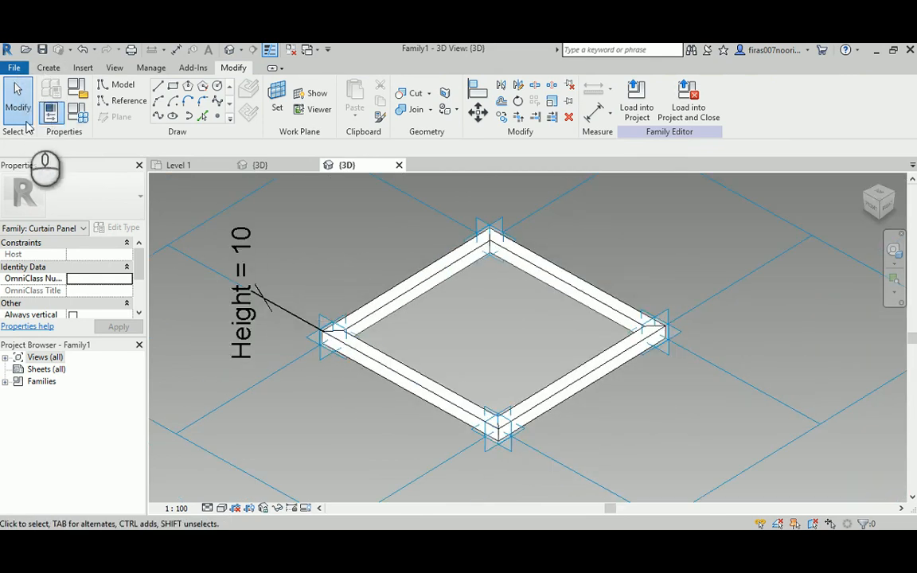
Step: Save the panel family as "Adaptive Comp." in the 021 folder and load it into the tower cladding project
left_click(15, 67)
mouse_move(59, 225)
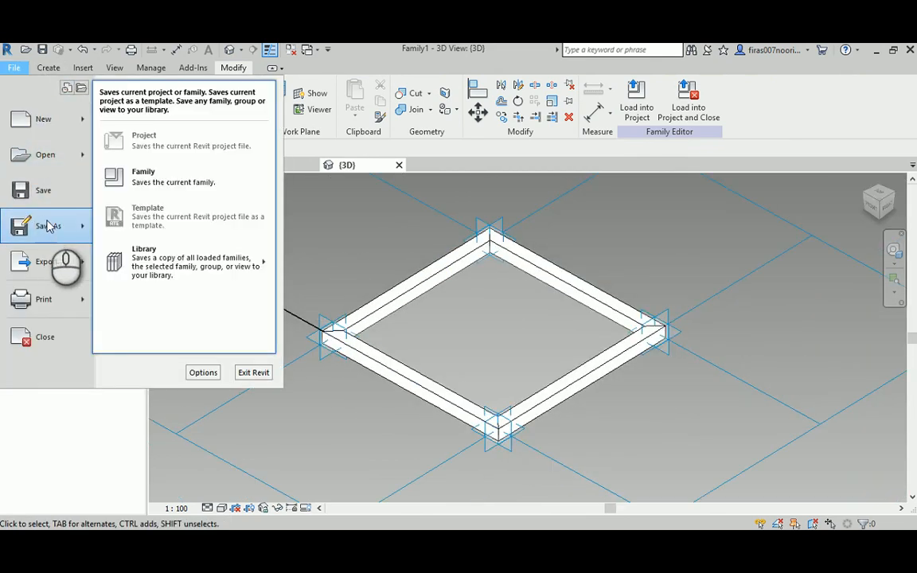
left_click(158, 182)
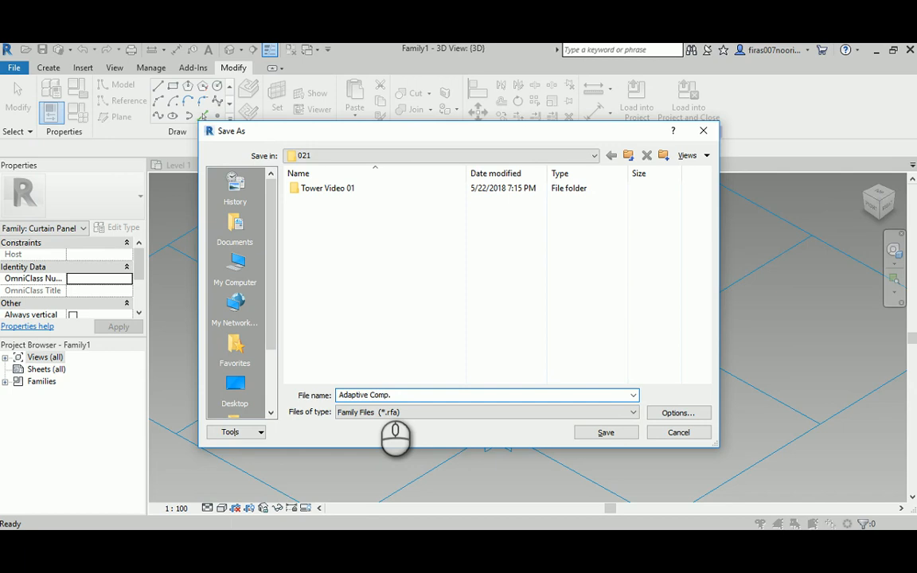
key("Return")
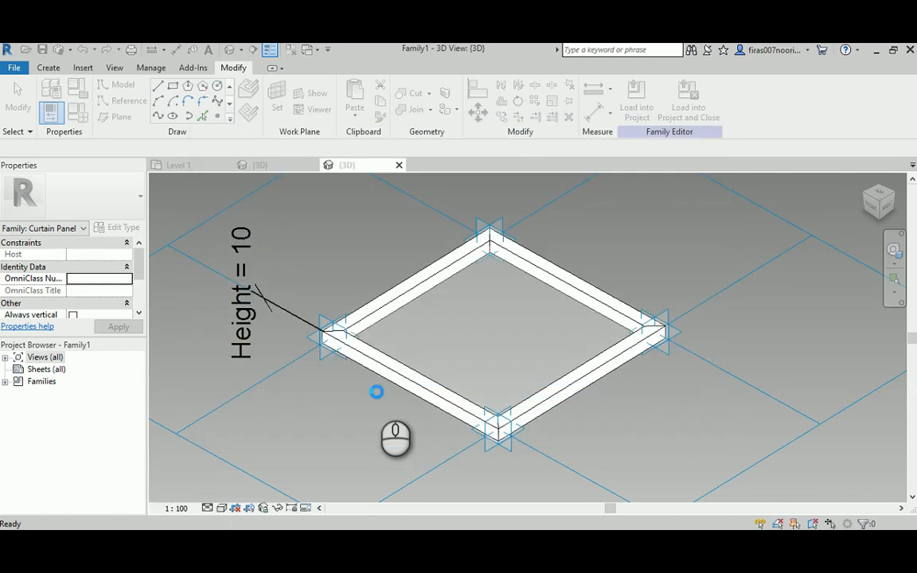
left_click(637, 99)
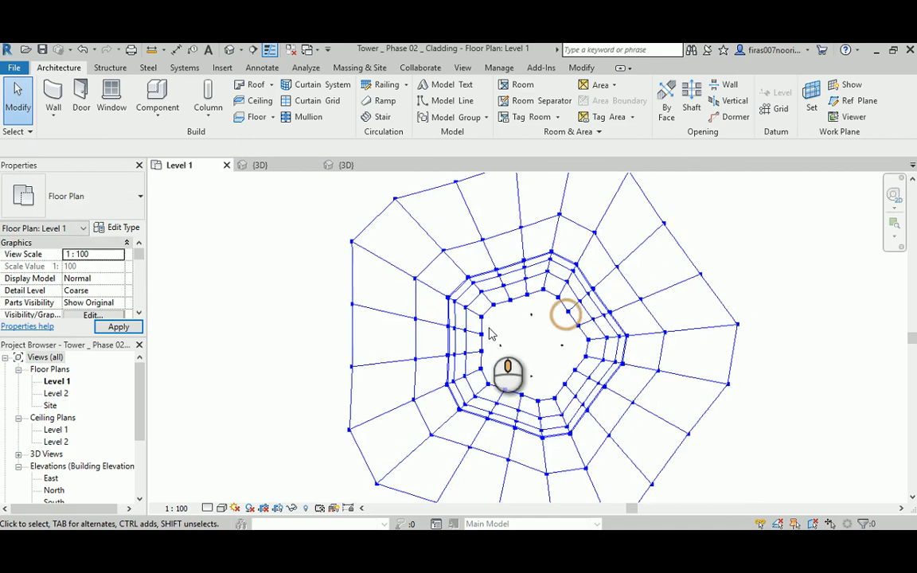
Step: Open the project's default 3D view and bring the whole tower base and shaft into view
left_click(229, 50)
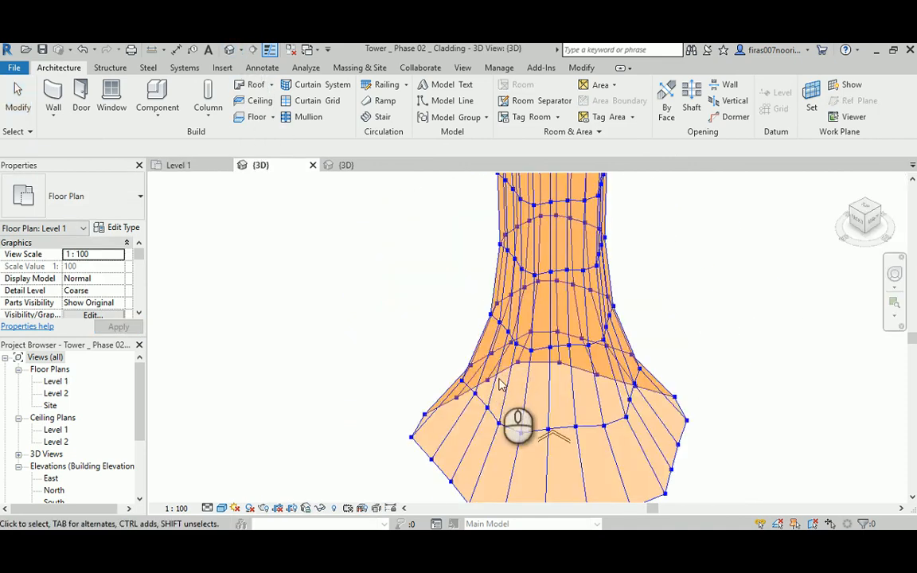
scroll(502, 386, "down", 3)
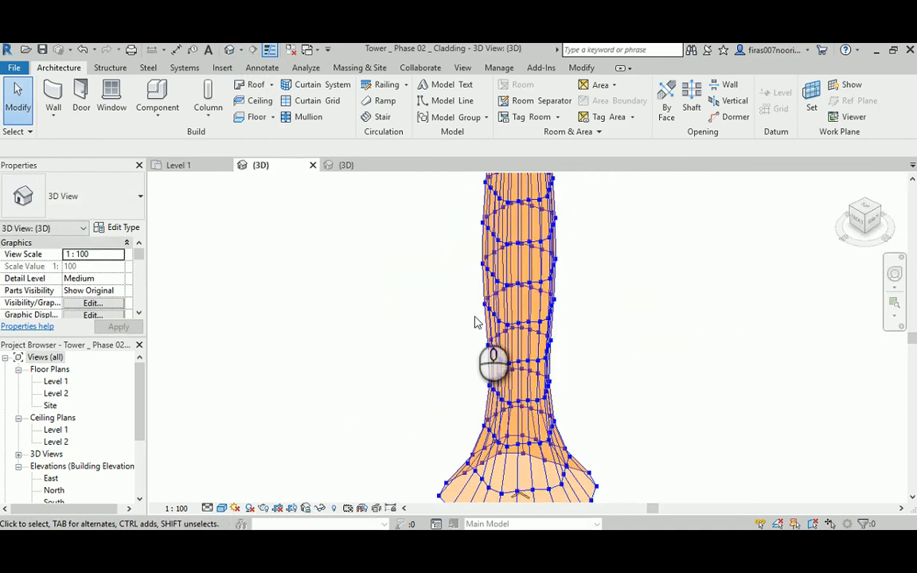
scroll(496, 257, "down", 2)
middle_click_drag(484, 274, 481, 279)
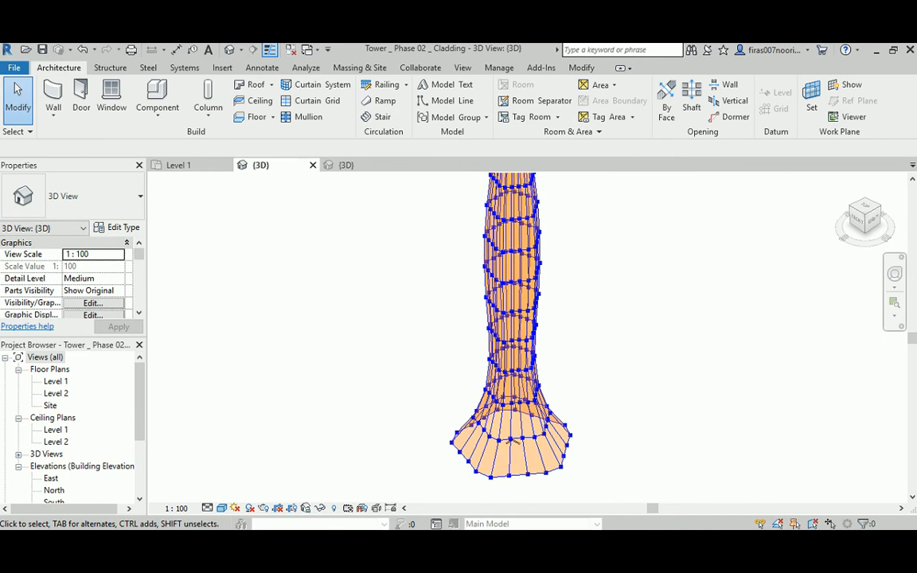
Step: Switch to Dynamo and connect the Family Types output to the familyType input of AdaptiveComponent.ByPoints
mouse_move(356, 553)
left_click(281, 454)
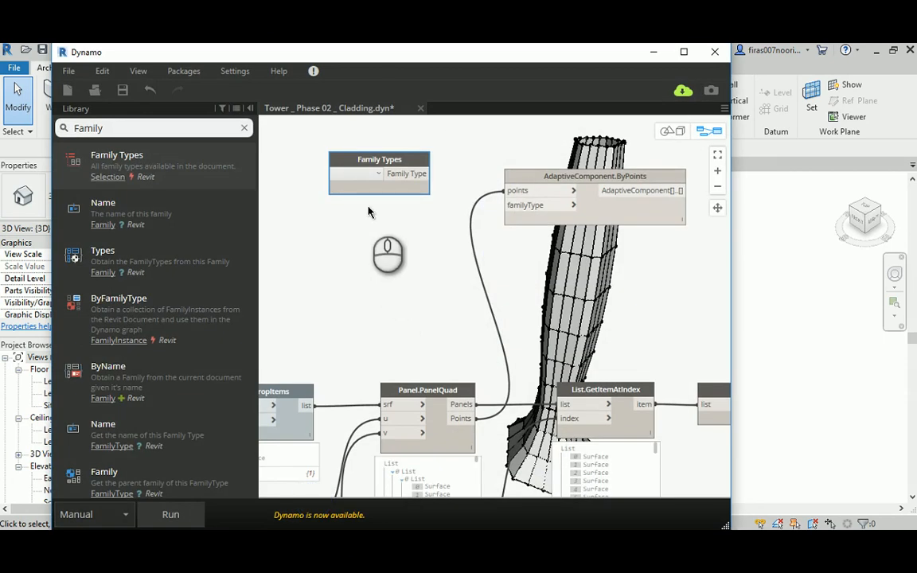
left_click(426, 174)
left_click(513, 206)
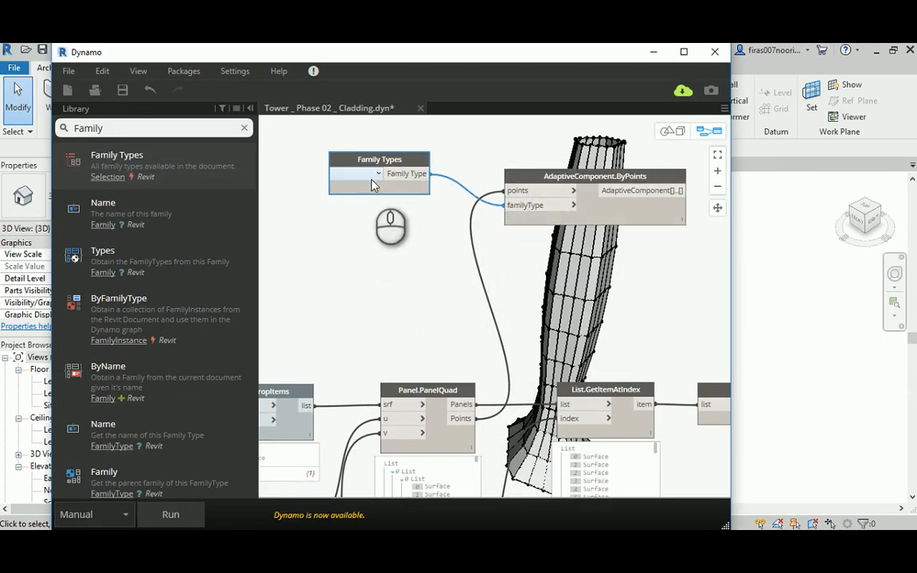
Step: Set the Family Types node to Adaptive Comp:Adaptive Comp, shift the node clear of its neighbour, and run the graph
left_click(372, 177)
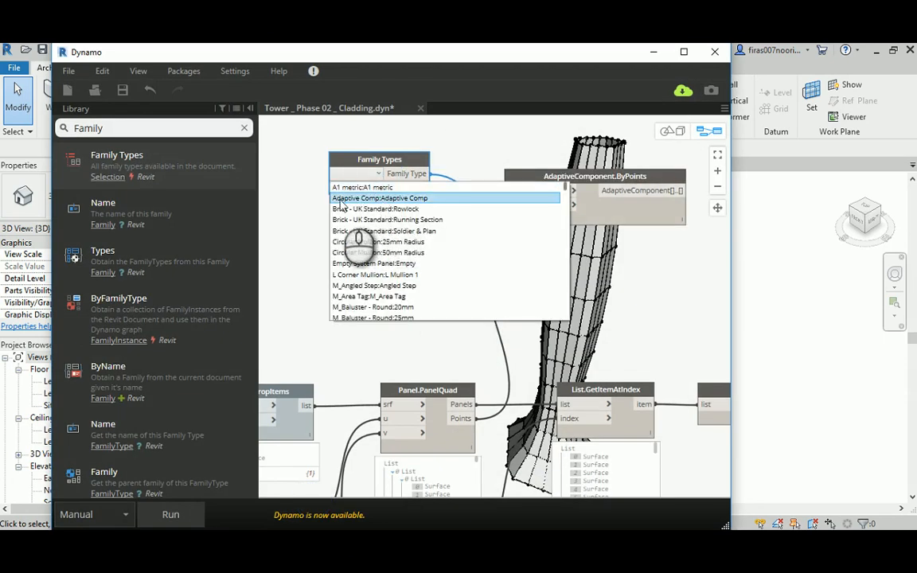
left_click(403, 199)
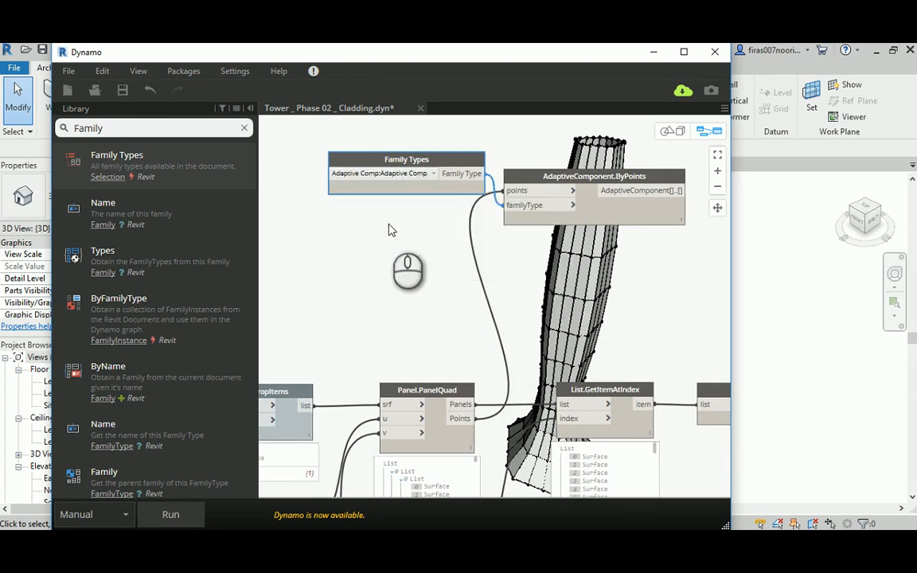
left_click_drag(401, 160, 374, 157)
left_click(188, 515)
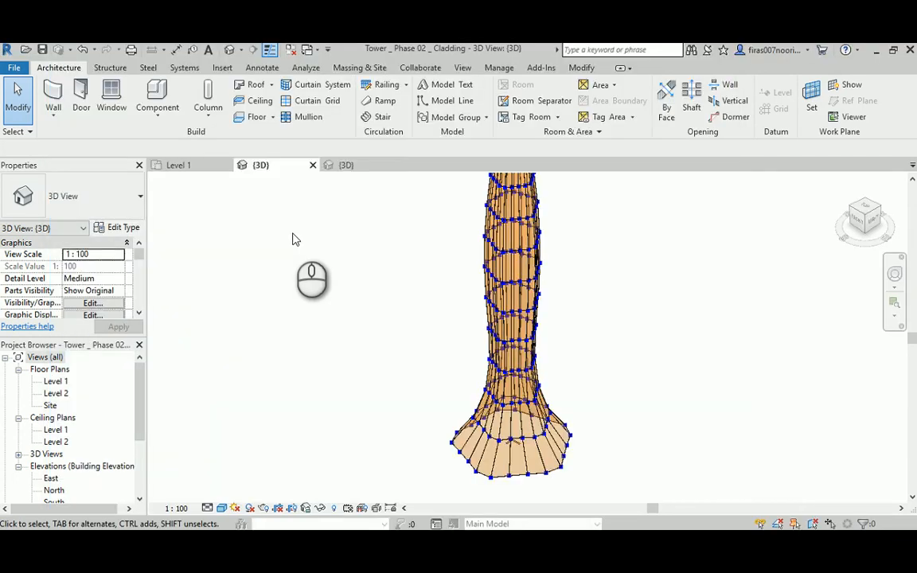
Step: Examine the placed panels and their frame joints around the tower's base in the Revit 3D view
scroll(487, 490, "up", 6)
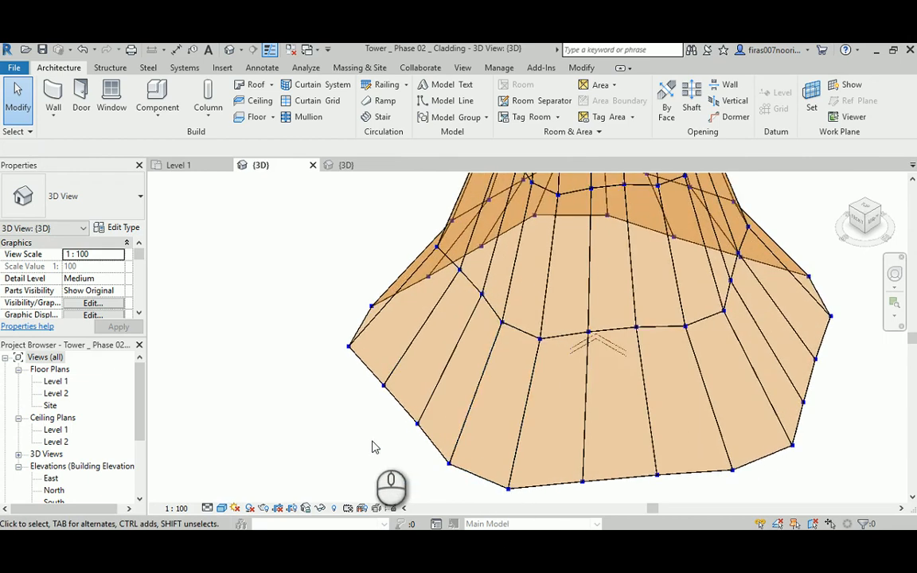
scroll(374, 447, "up", 5)
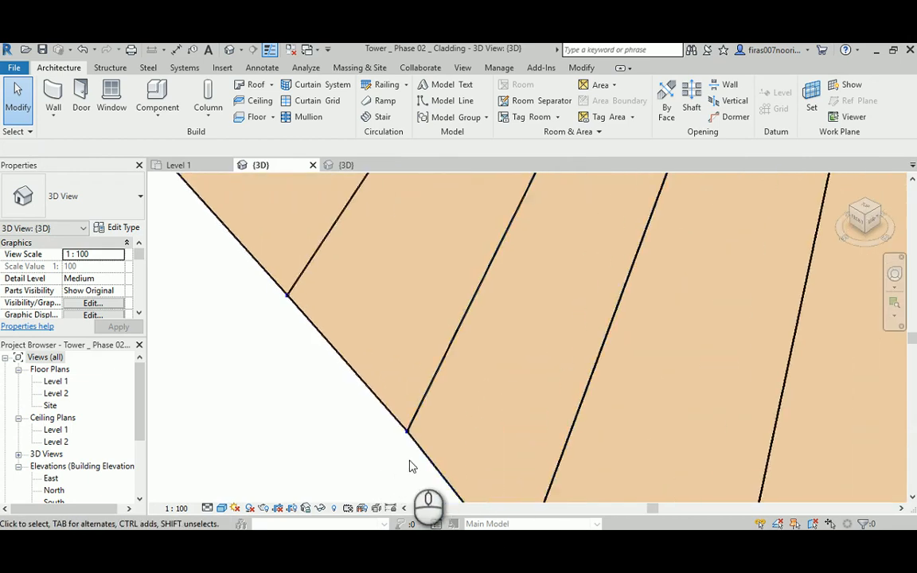
scroll(411, 466, "up", 4)
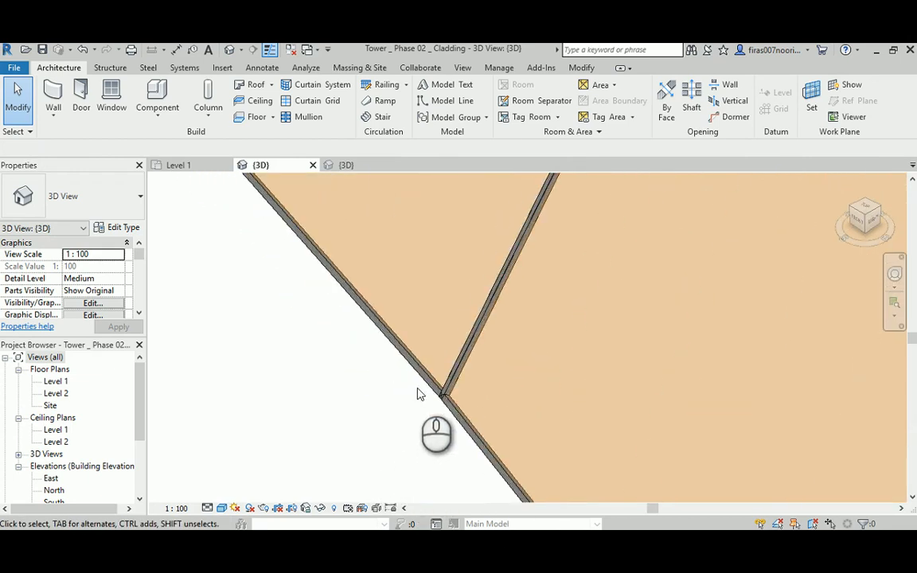
middle_click_drag(502, 332, 472, 395)
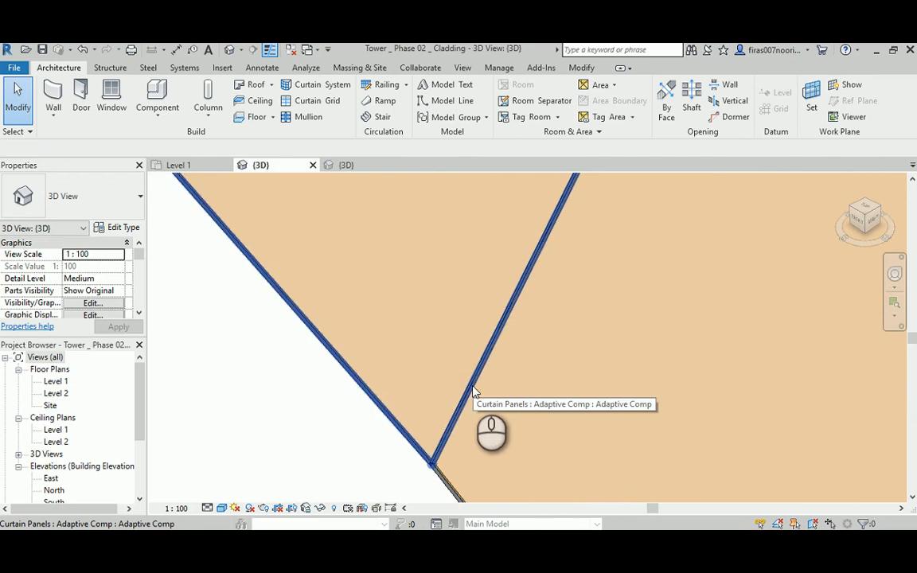
scroll(473, 390, "up", 2)
scroll(474, 386, "down", 5)
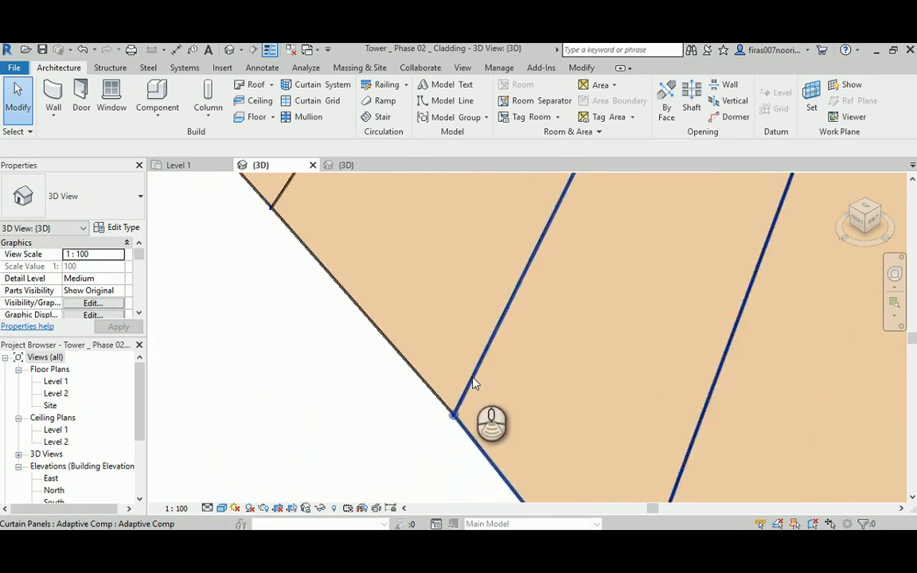
scroll(537, 271, "up", 3)
scroll(543, 275, "up", 5)
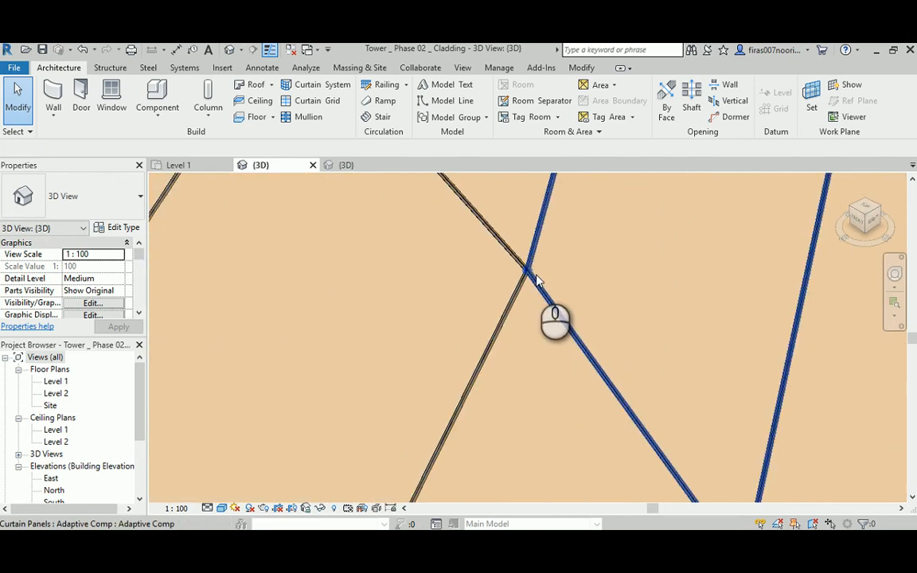
scroll(549, 281, "down", 5)
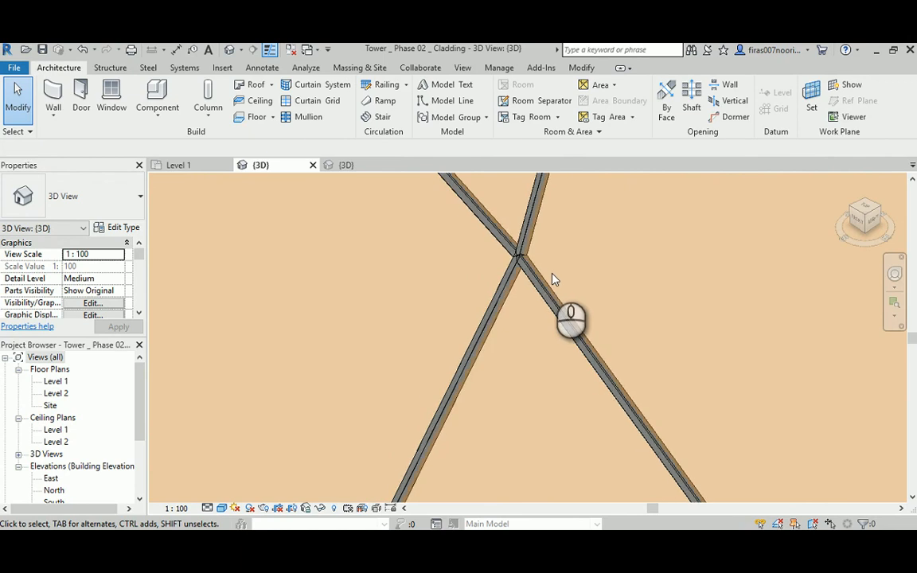
scroll(553, 276, "down", 5)
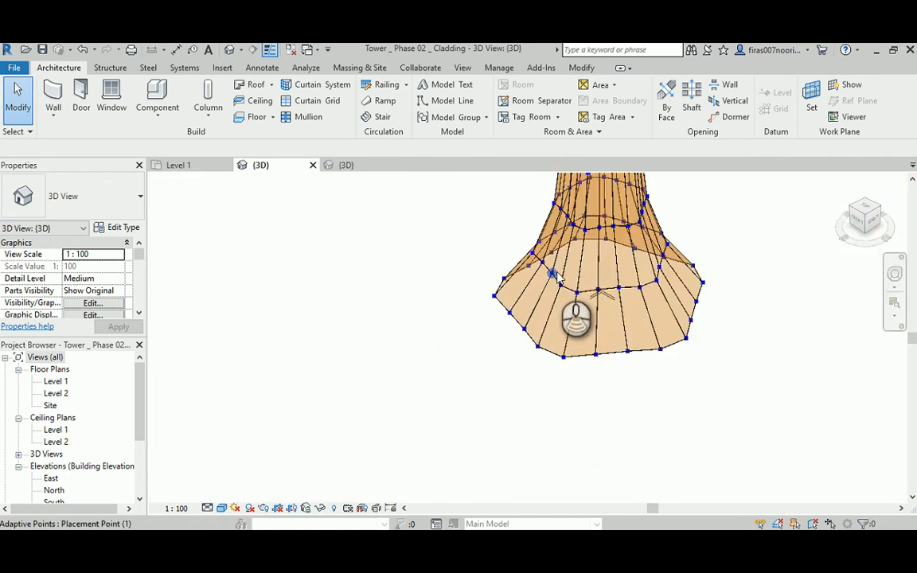
middle_click_drag(553, 276, 535, 348)
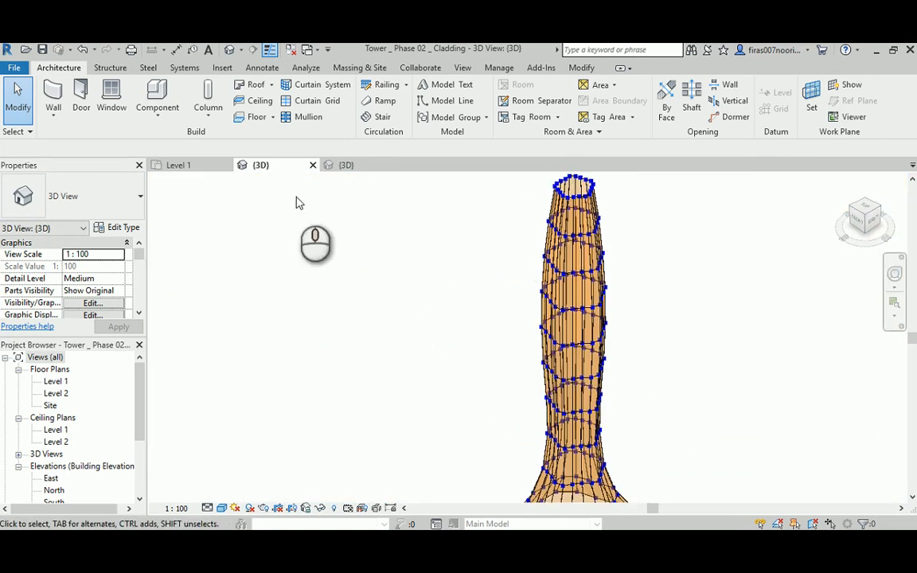
Step: Save the Revit project and the Dynamo graph, then minimize Dynamo
left_click(42, 50)
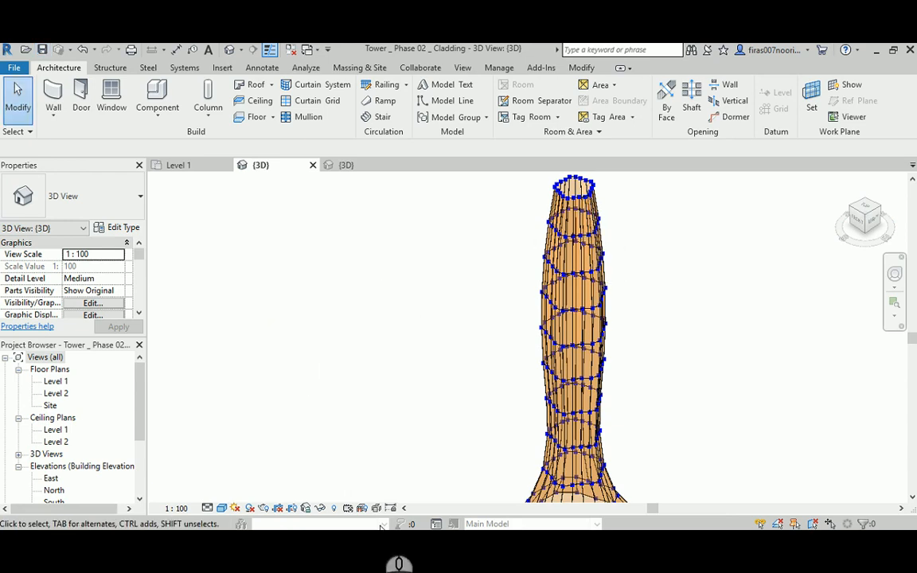
mouse_move(360, 545)
left_click(318, 489)
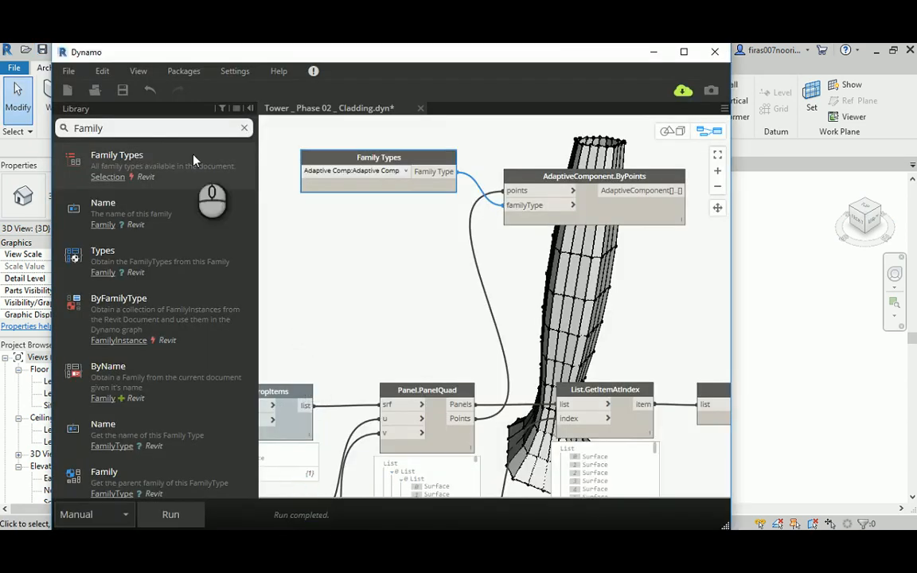
left_click(123, 92)
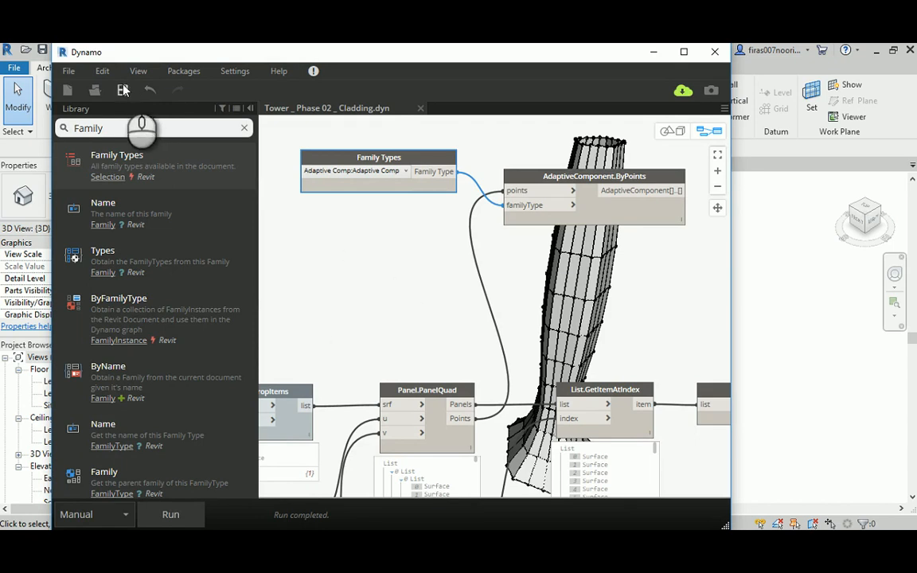
left_click(653, 54)
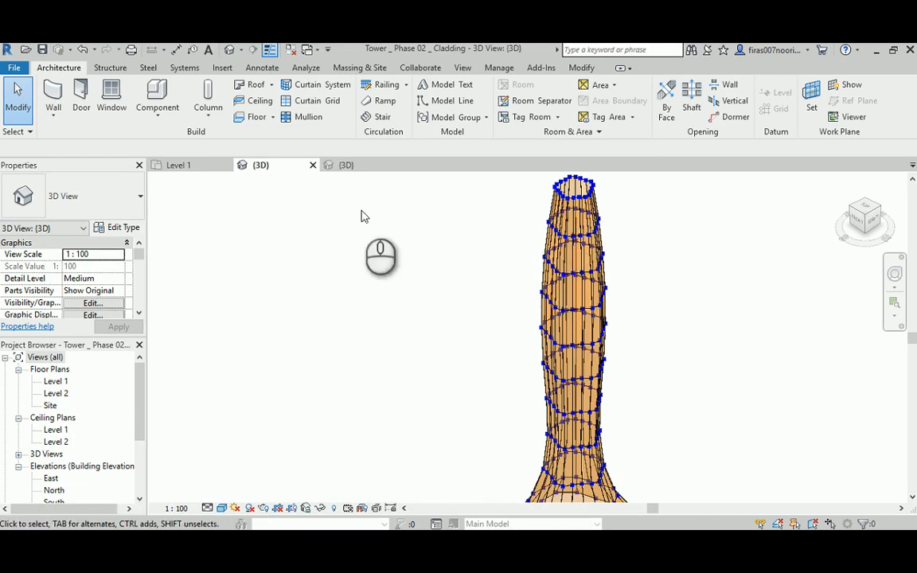
Step: Close all open project views and reopen the Tower _ Phase 02 _ Cladding project from the recent files
left_click(312, 165)
left_click(312, 165)
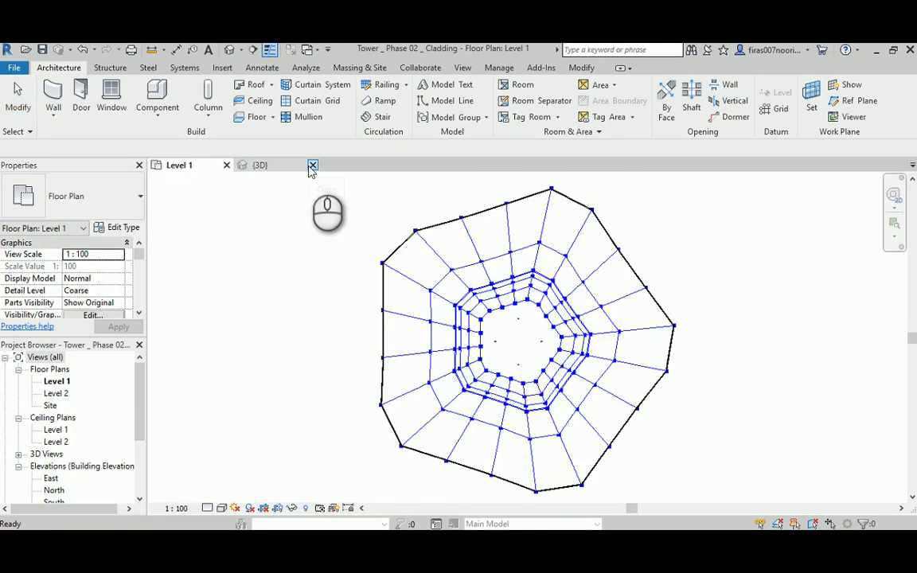
left_click(227, 165)
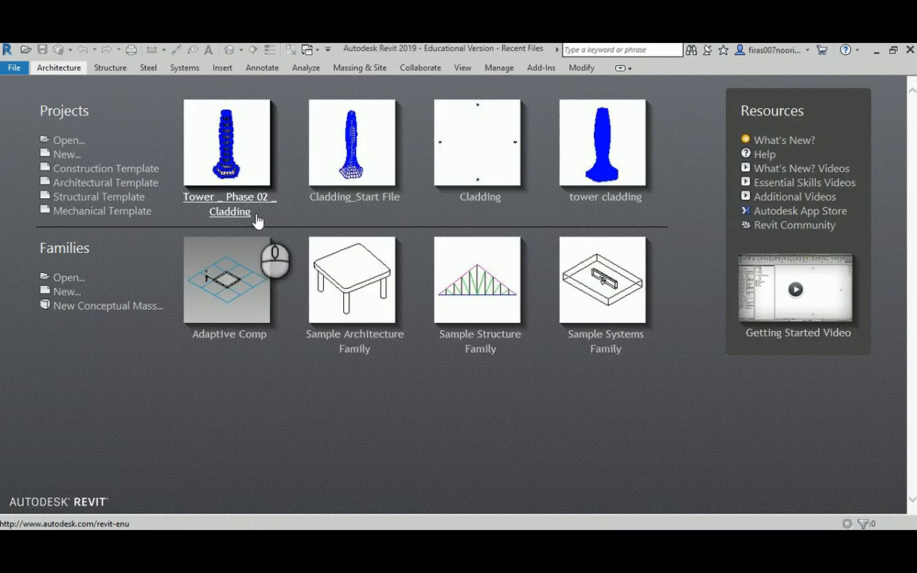
left_click(225, 141)
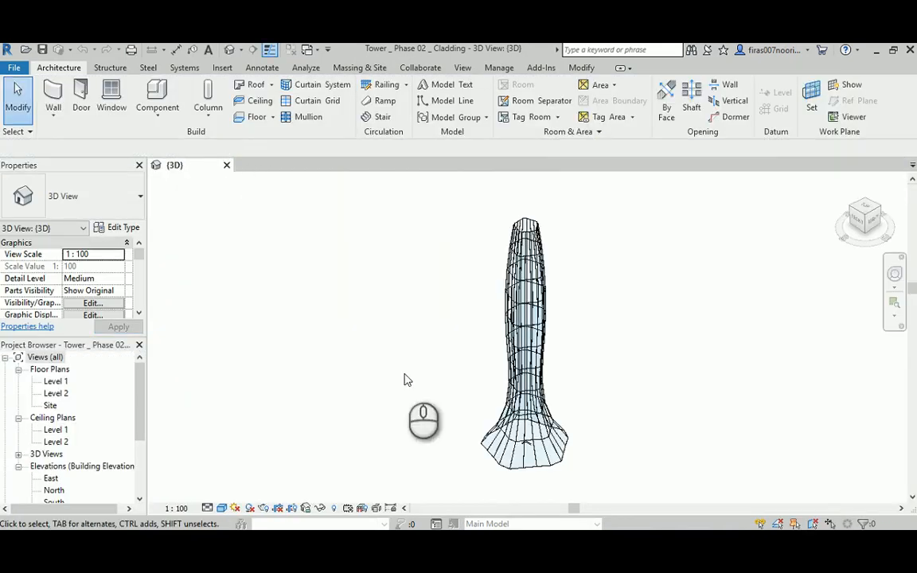
Step: Inspect the glass panels and frames at a lower corner of the base, selecting one panel to check its extent
scroll(509, 478, "up", 8)
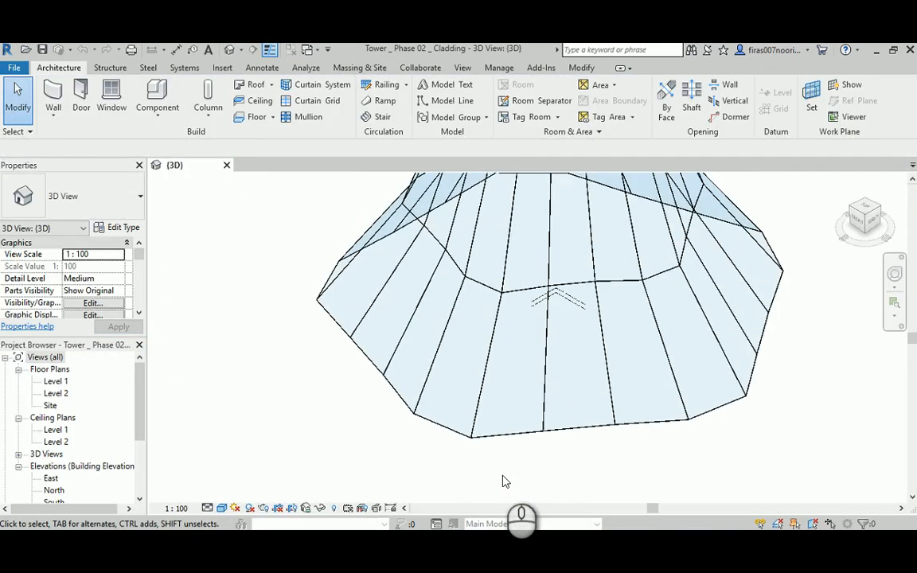
scroll(476, 450, "up", 5)
middle_click_drag(477, 433, 428, 358)
middle_click_drag(245, 336, 503, 348)
scroll(434, 368, "up", 5)
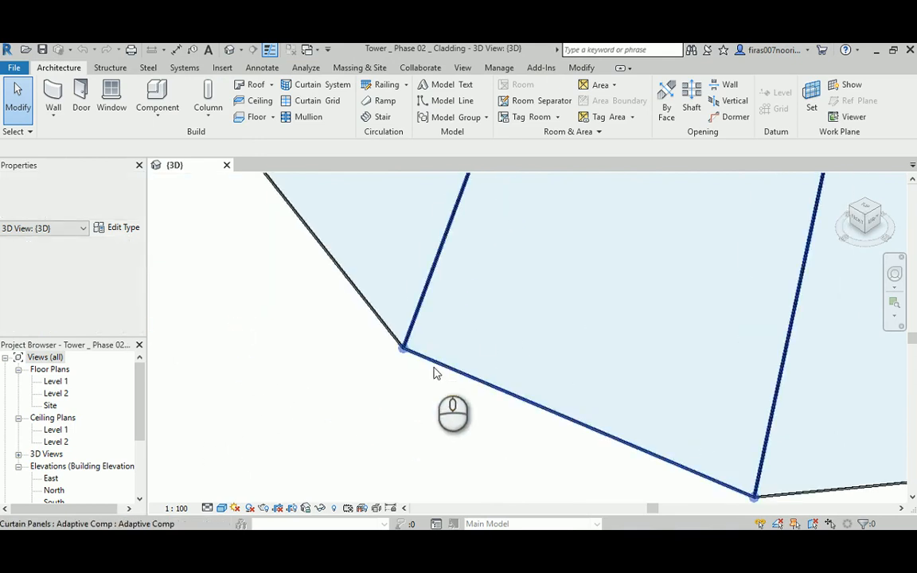
scroll(356, 314, "up", 2)
middle_click_drag(441, 258, 418, 416)
scroll(417, 416, "up", 2)
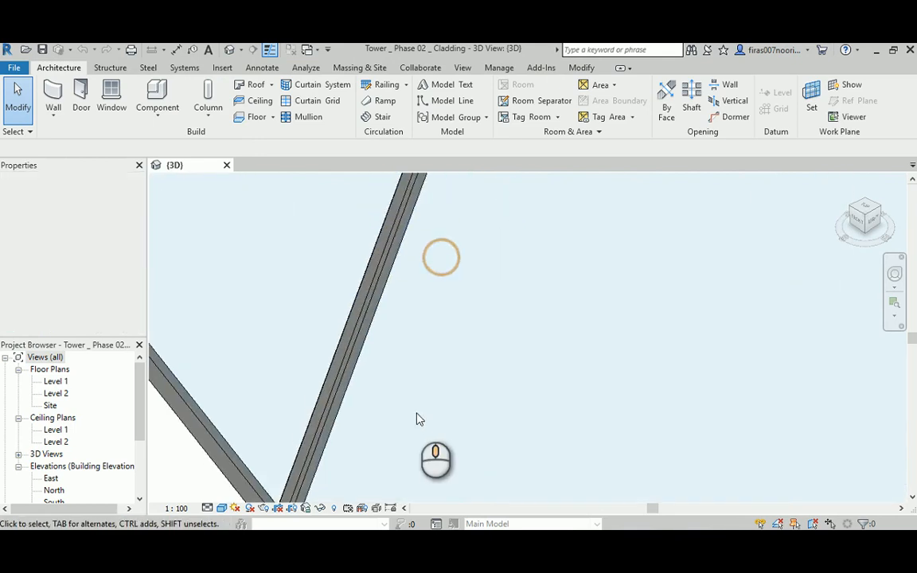
left_click(370, 318)
scroll(368, 352, "down", 1)
scroll(373, 346, "down", 7)
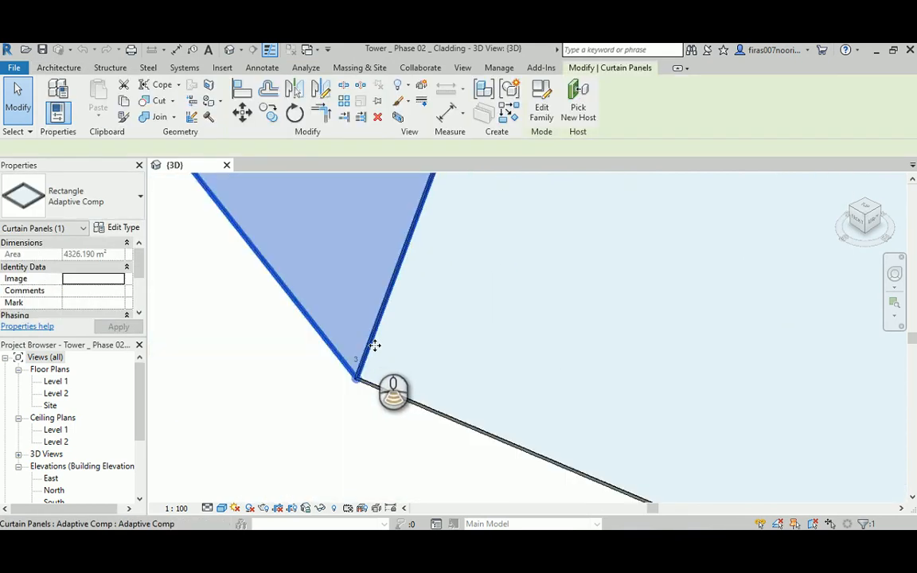
left_click(336, 388)
Step: Examine the shared frame members between neighbouring base panels and the overall cladding up the tower
middle_click_drag(416, 246, 380, 434)
middle_click_drag(501, 231, 448, 444)
scroll(470, 327, "down", 5)
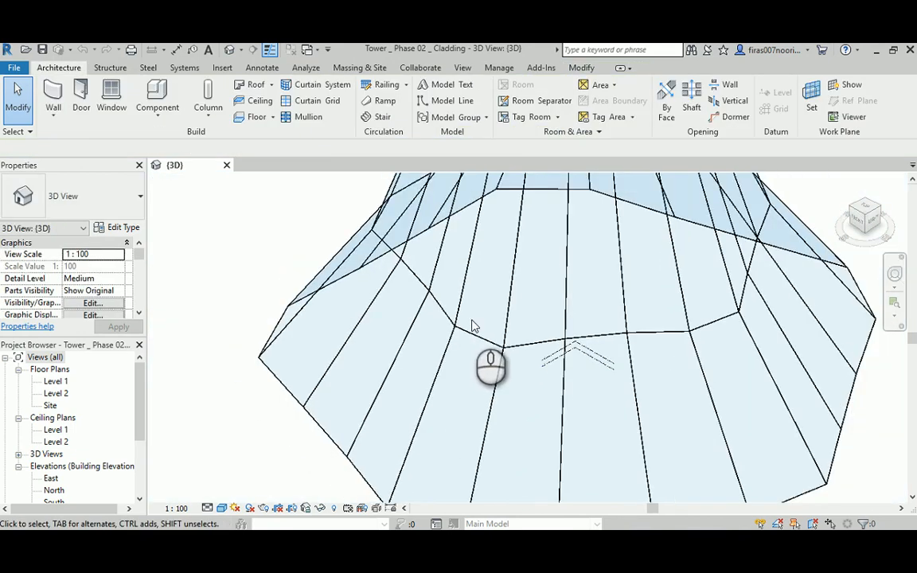
middle_click_drag(580, 388, 518, 261)
scroll(497, 395, "up", 8)
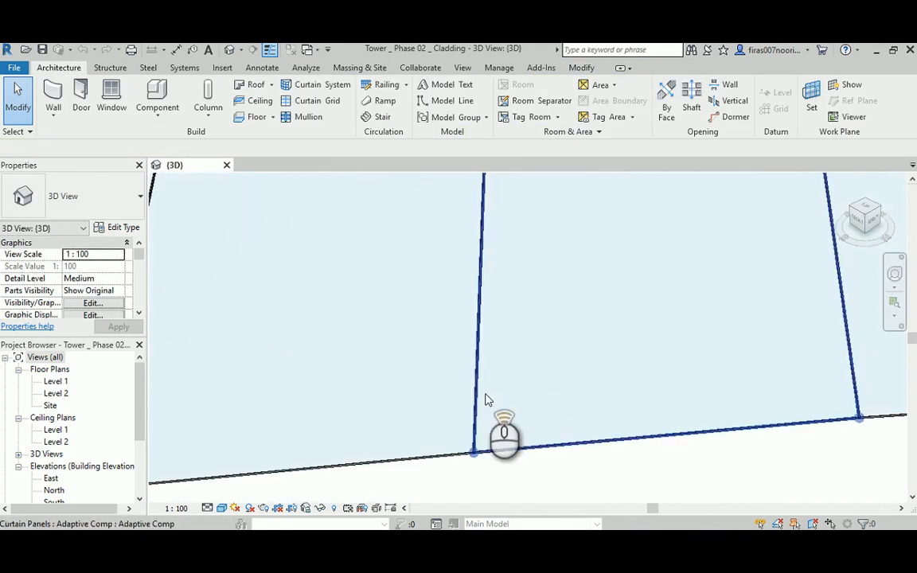
scroll(483, 391, "up", 6)
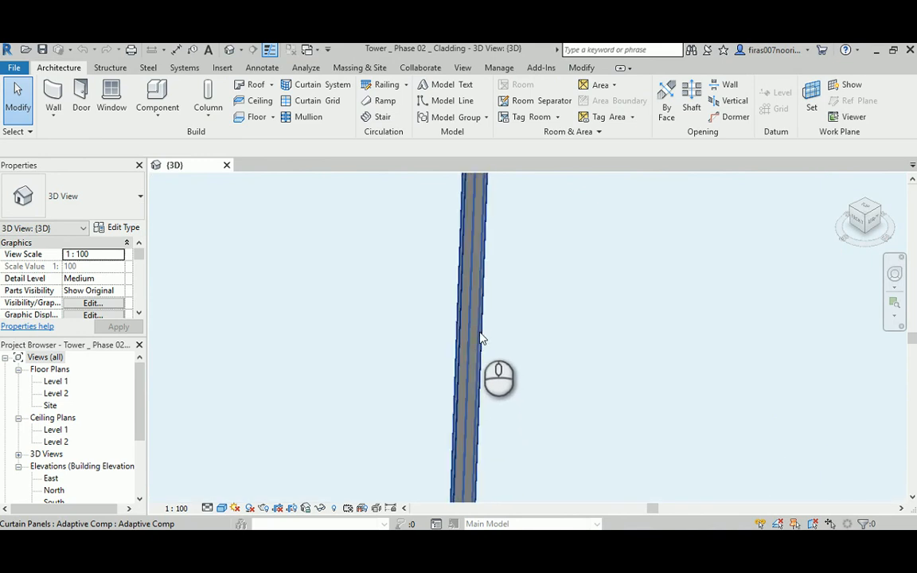
scroll(481, 339, "down", 2)
scroll(481, 339, "down", 5)
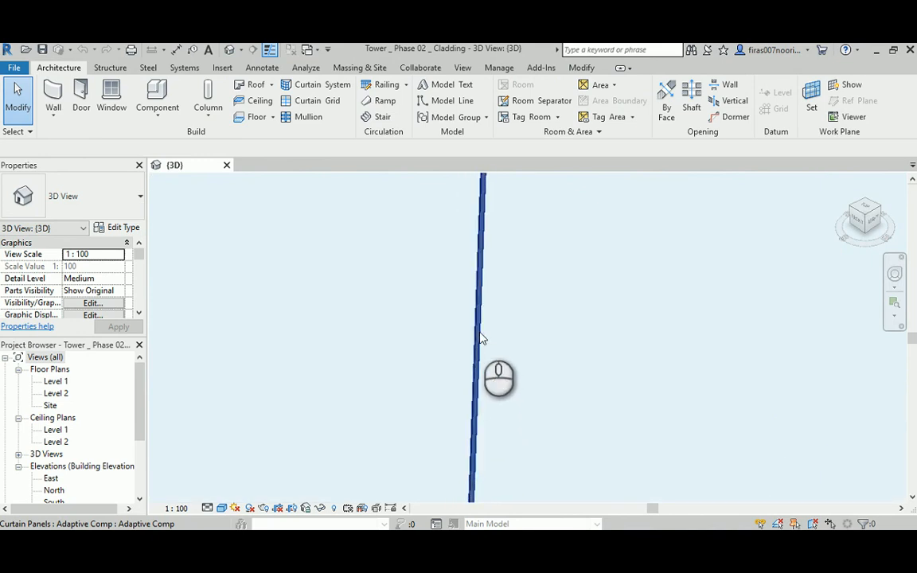
scroll(481, 338, "down", 8)
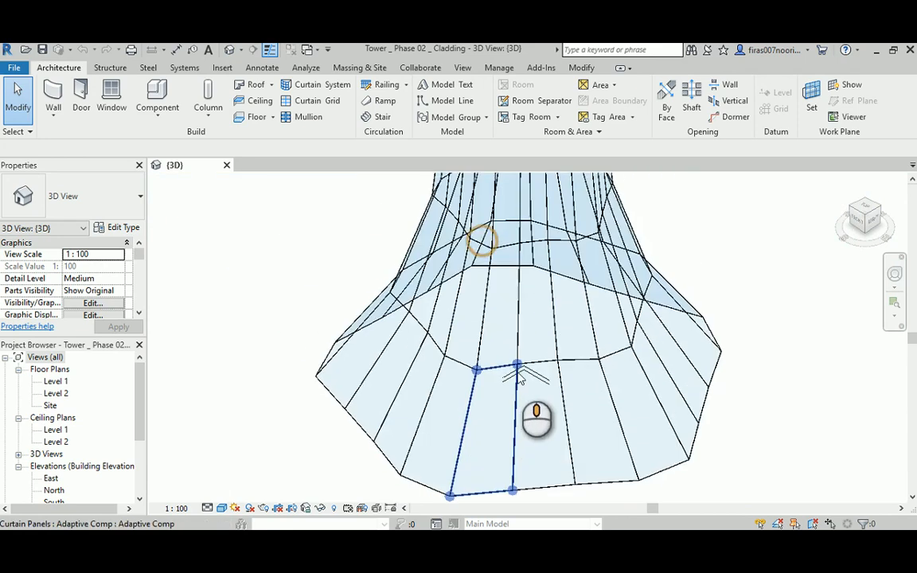
middle_click_drag(448, 252, 462, 436)
scroll(459, 341, "down", 1)
middle_click_drag(447, 287, 449, 151)
scroll(463, 255, "down", 1)
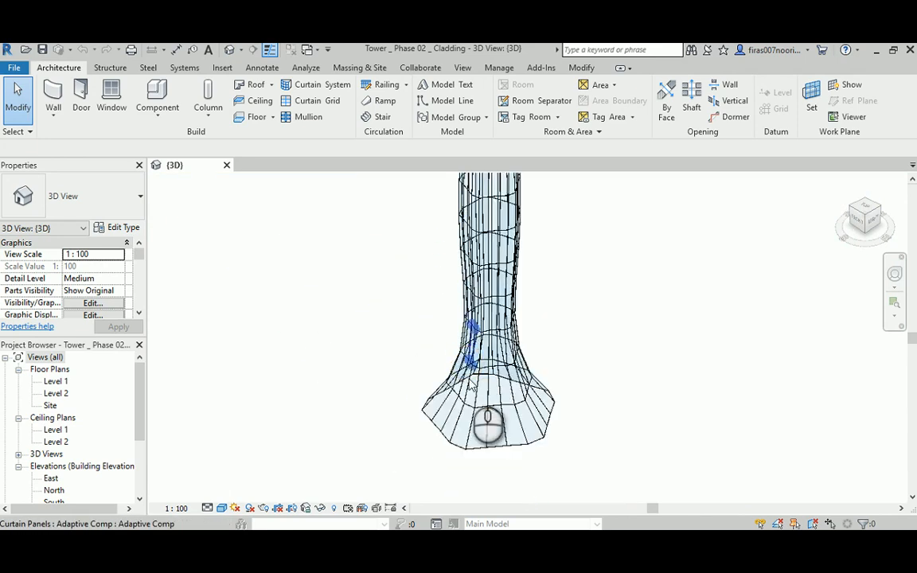
scroll(470, 381, "up", 3)
Step: Switch to Dynamo and examine the code blocks feeding the u and v panel divisions, along with the neighbouring surface and panel nodes
left_click(368, 546)
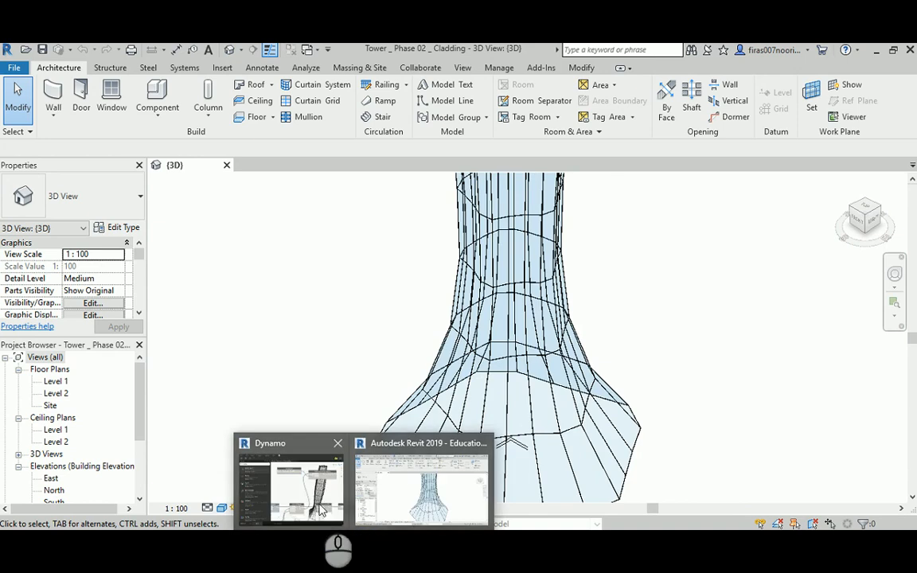
left_click(319, 500)
middle_click_drag(408, 311, 552, 251)
scroll(503, 269, "down", 3)
scroll(501, 269, "down", 2)
middle_click_drag(407, 270, 536, 252)
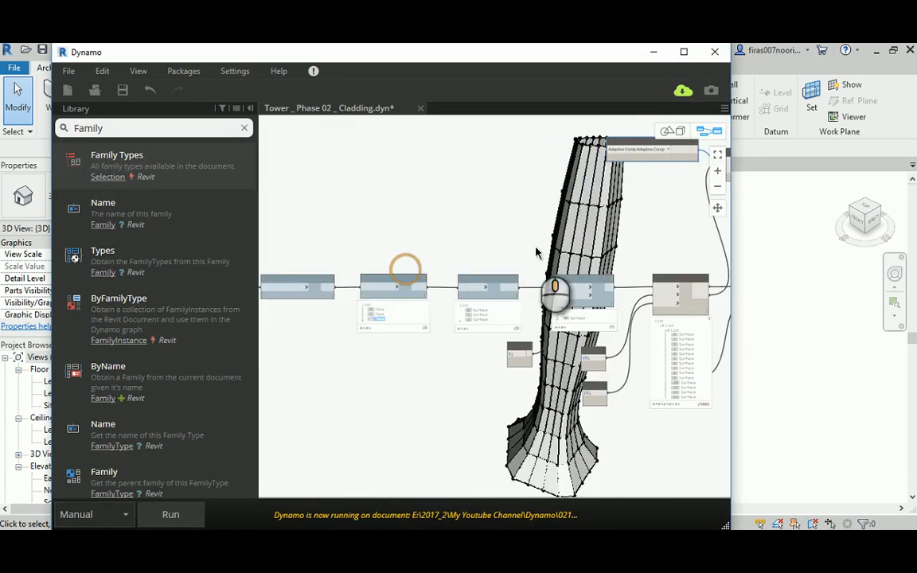
middle_click_drag(305, 383, 491, 381)
scroll(486, 327, "up", 5)
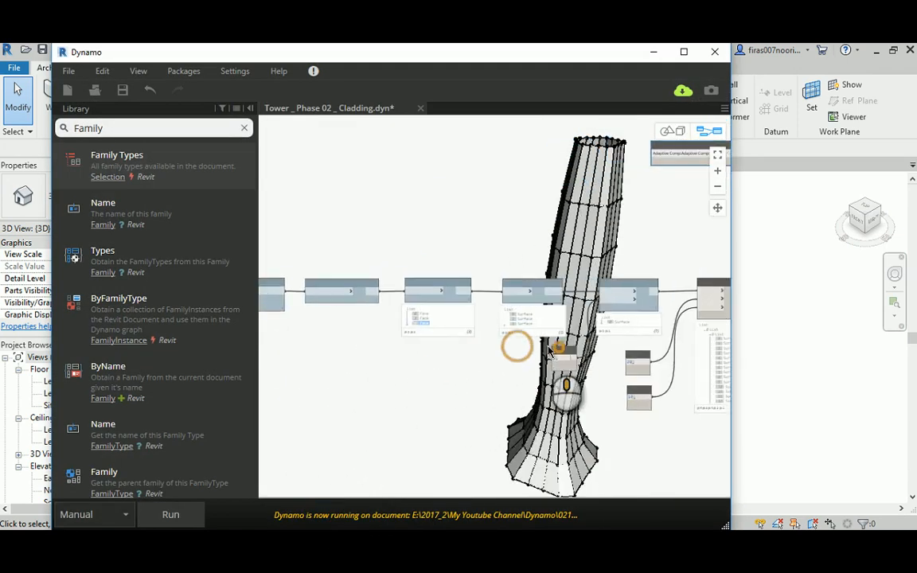
middle_click_drag(573, 388, 430, 309)
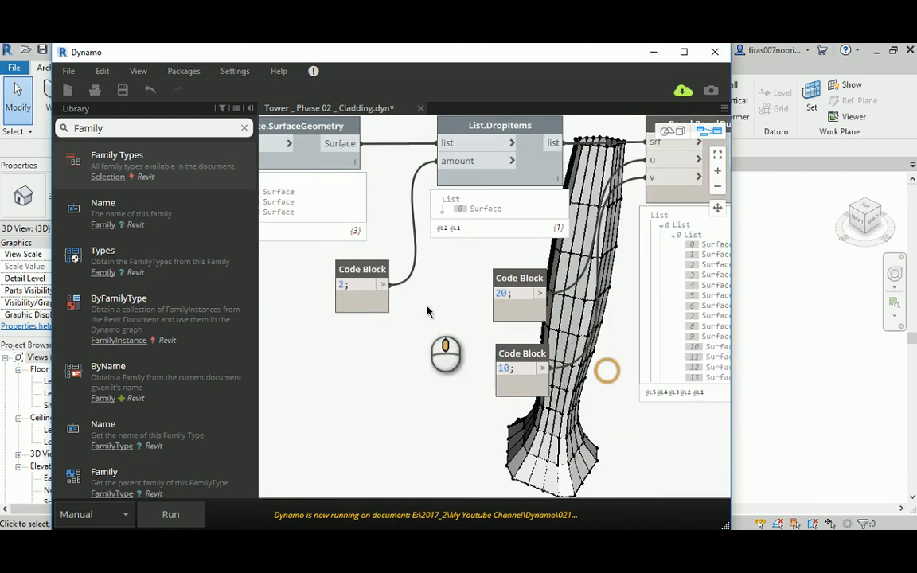
scroll(493, 288, "up", 2)
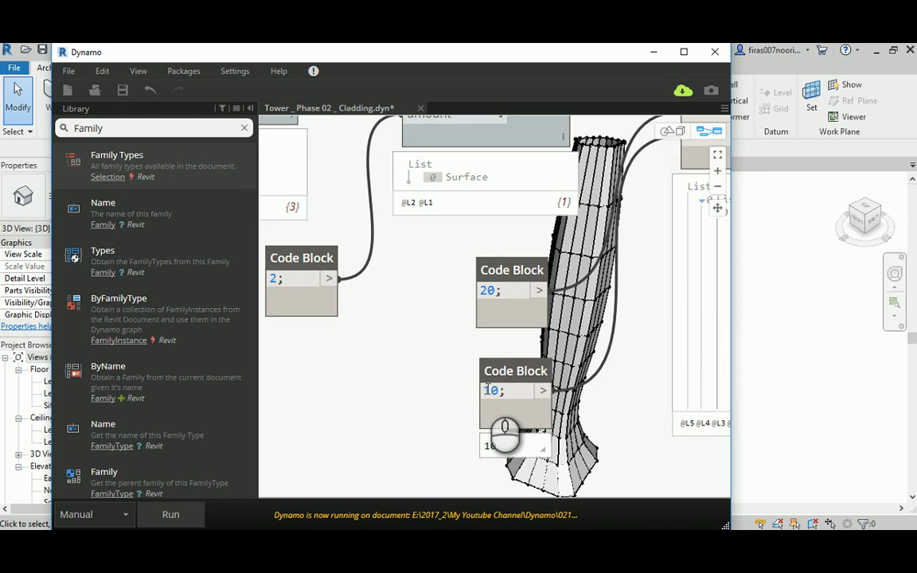
scroll(453, 258, "down", 5)
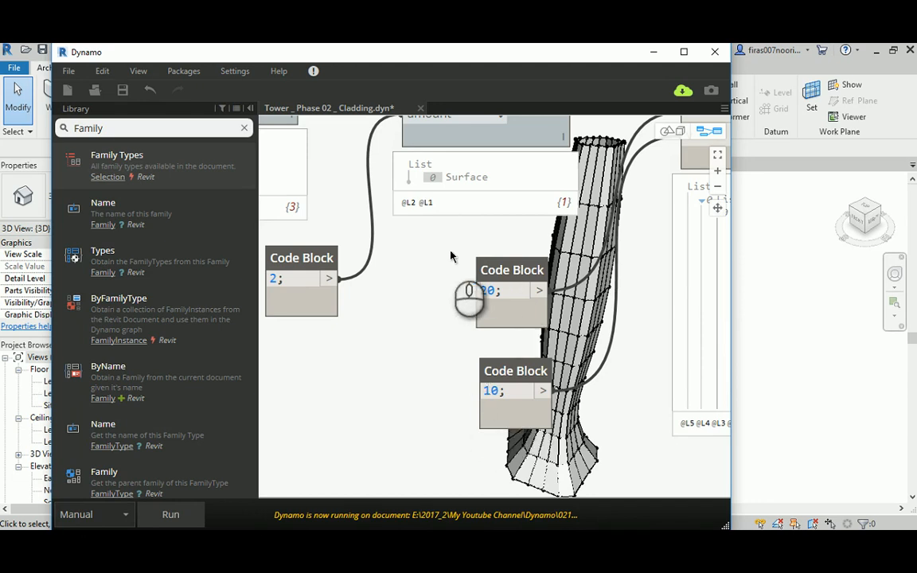
middle_click_drag(614, 422, 498, 420)
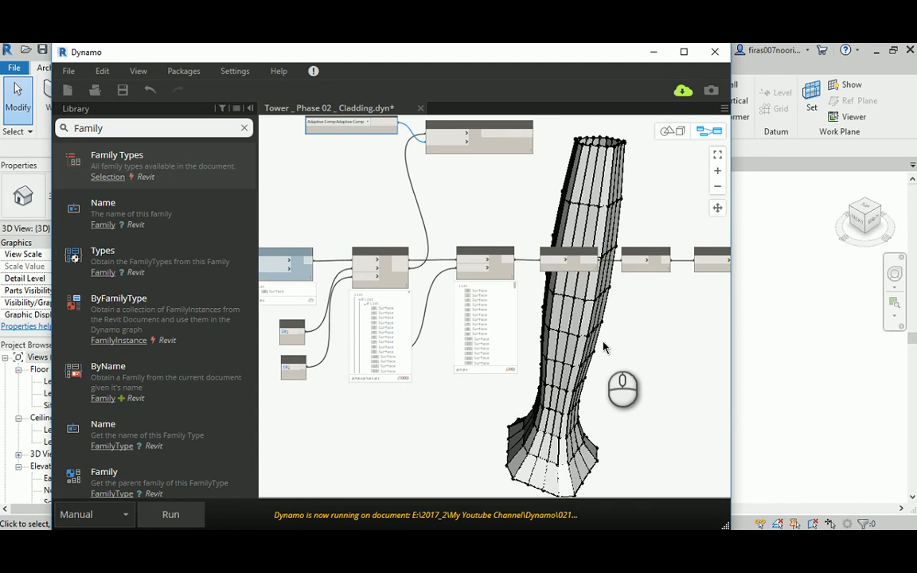
Step: Return to Revit and examine the panel rows along the lower shaft and the frame members at the base's bottom edge
left_click(653, 52)
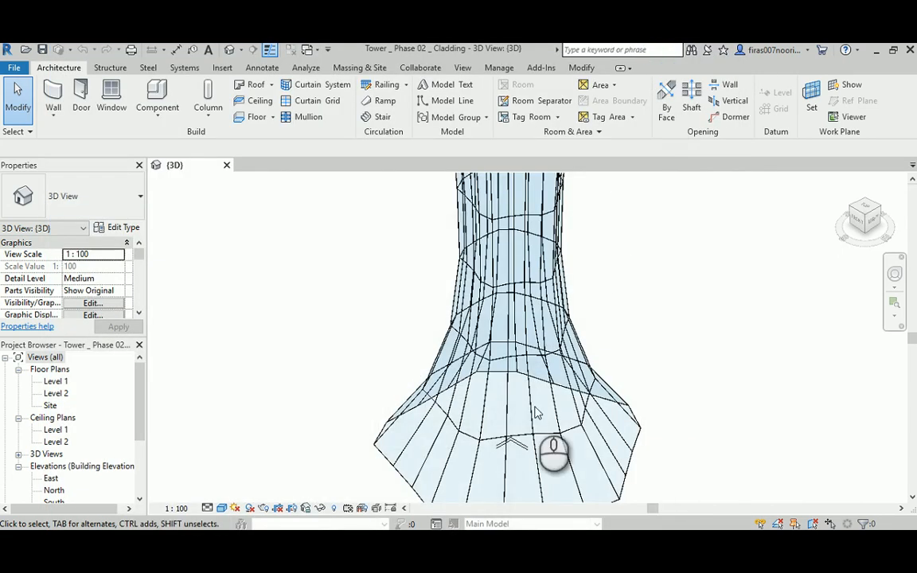
scroll(536, 413, "up", 6)
middle_click_drag(520, 262, 496, 502)
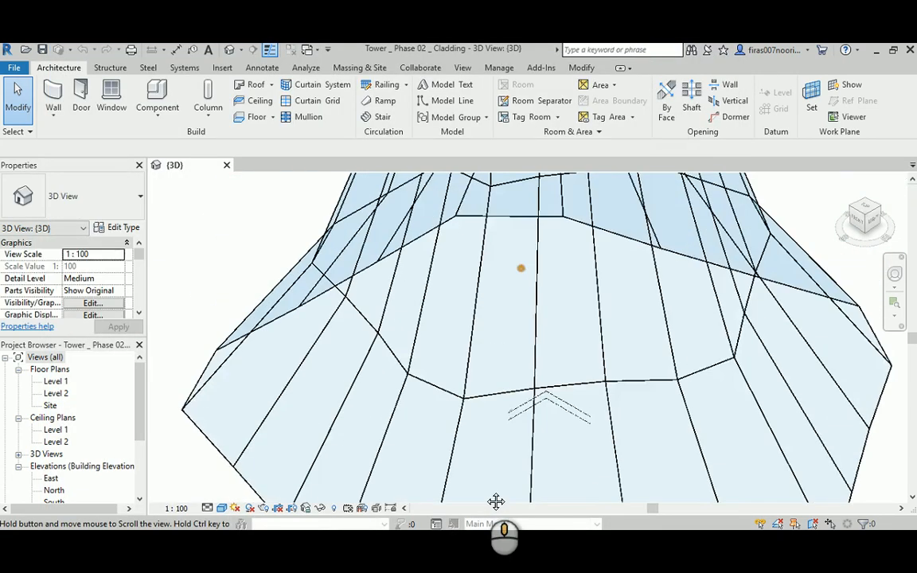
scroll(498, 276, "down", 5)
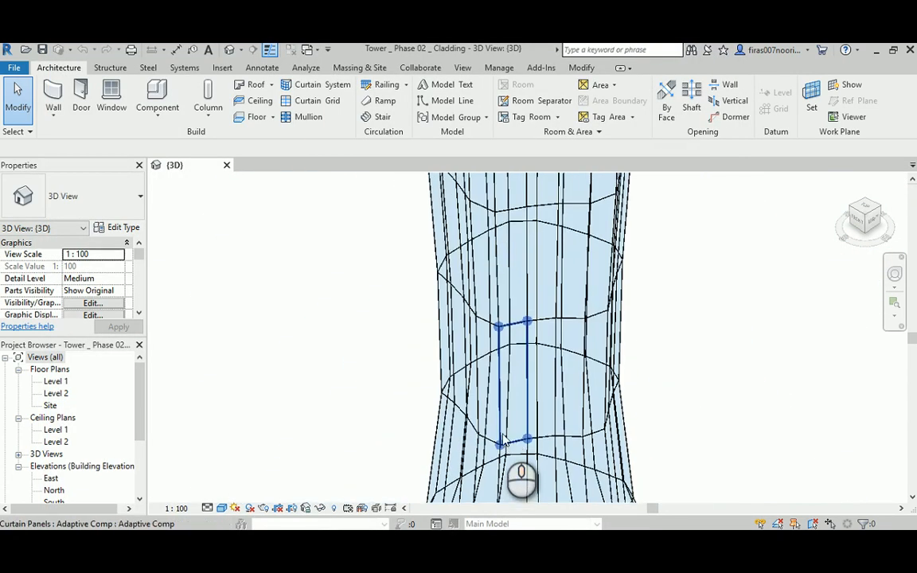
middle_click_drag(528, 441, 480, 236)
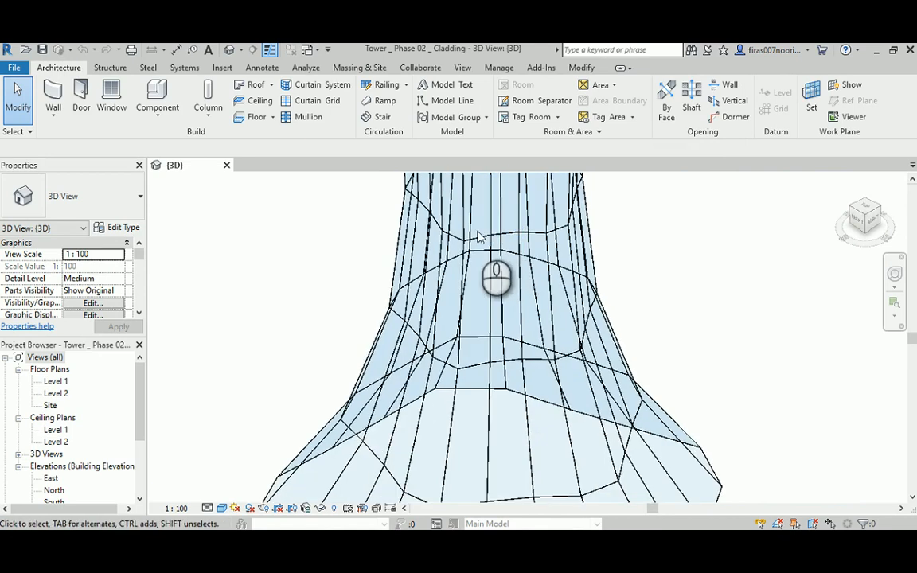
middle_click_drag(498, 430, 493, 247)
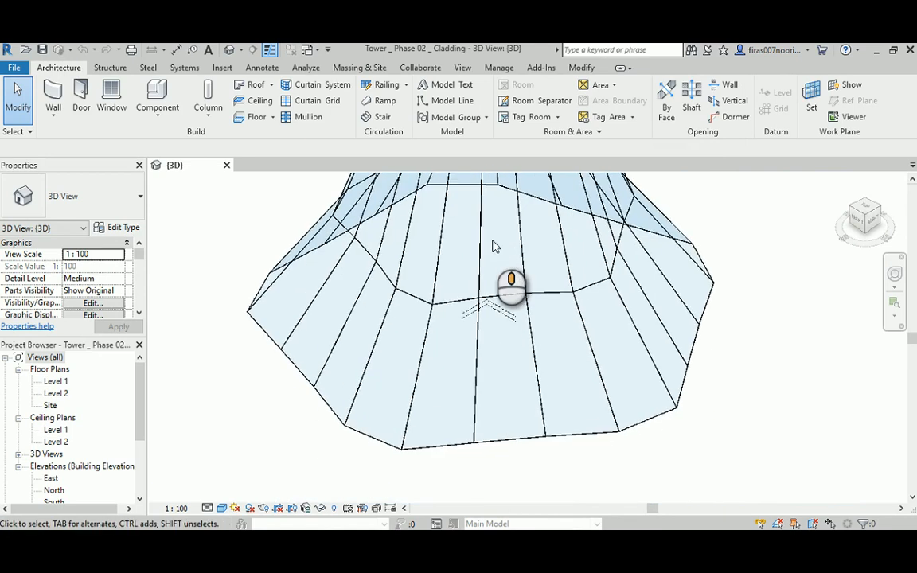
scroll(470, 466, "up", 3)
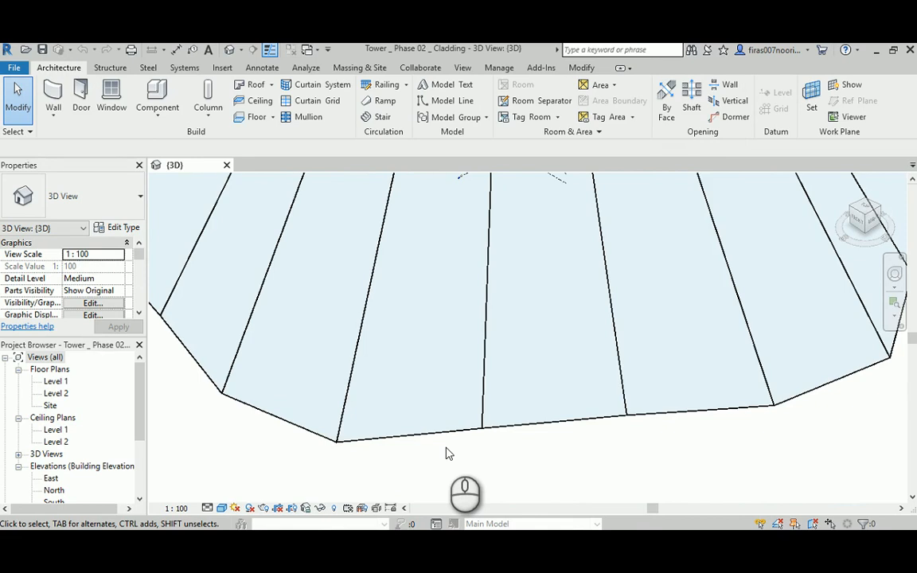
scroll(376, 450, "up", 3)
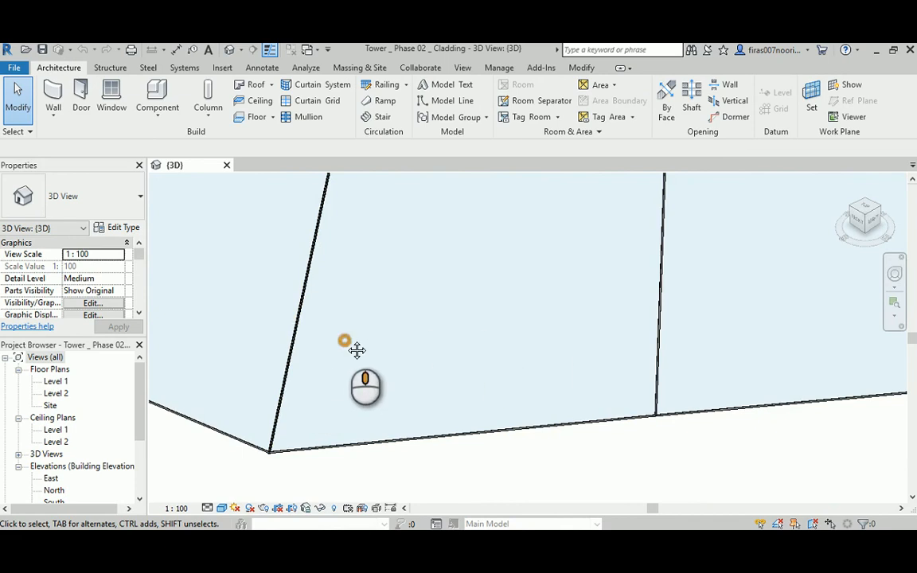
middle_click_drag(357, 351, 665, 338, "shift")
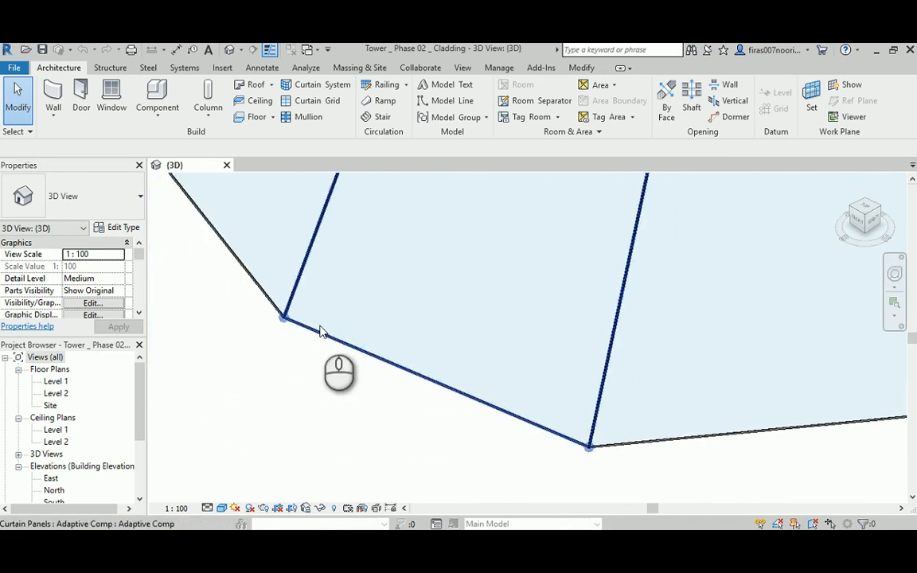
scroll(393, 356, "down", 5)
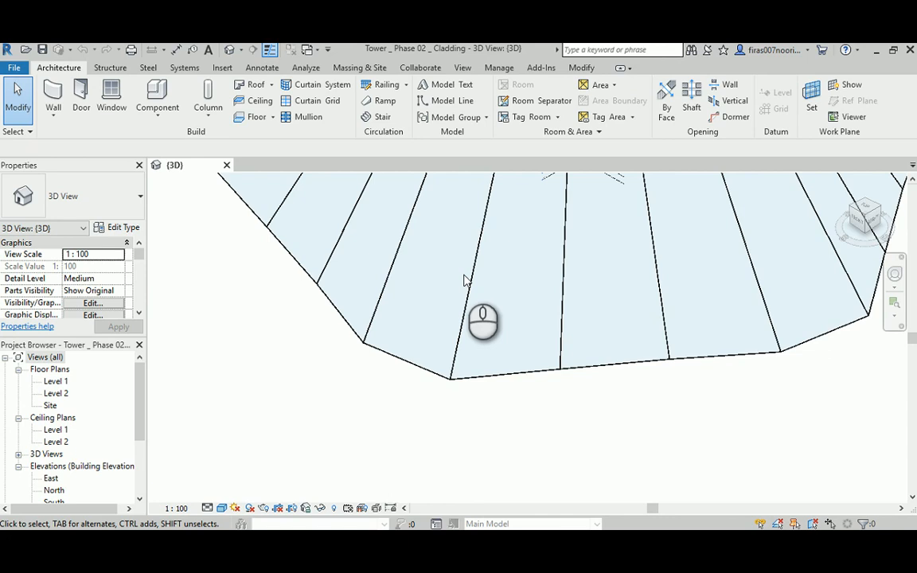
scroll(438, 364, "down", 5)
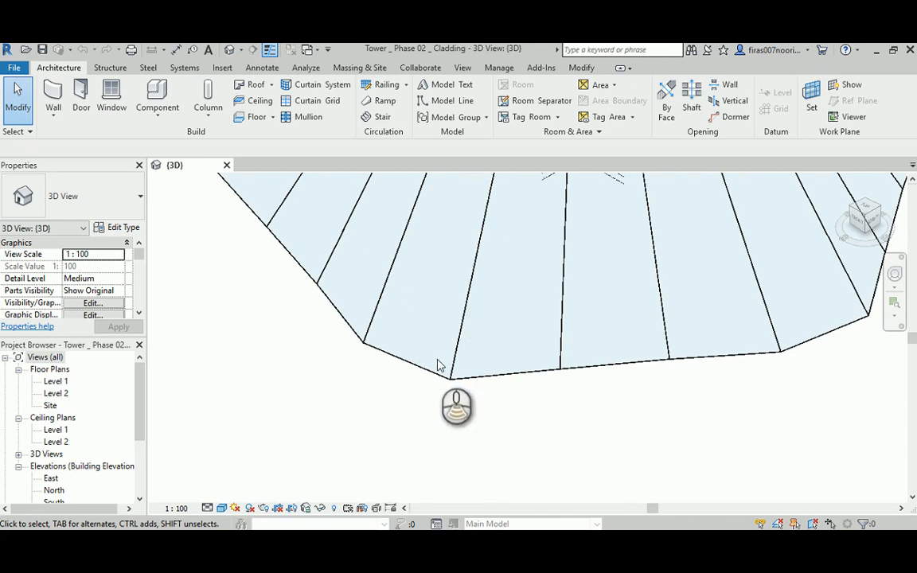
middle_click_drag(463, 284, 483, 487)
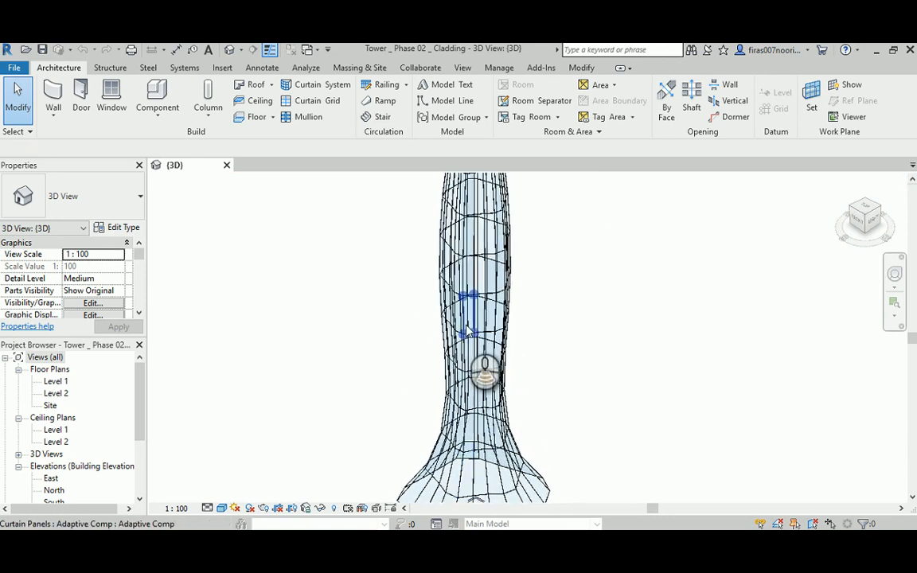
Step: Switch back to the Dynamo cladding graph
mouse_move(346, 509)
left_click(317, 500)
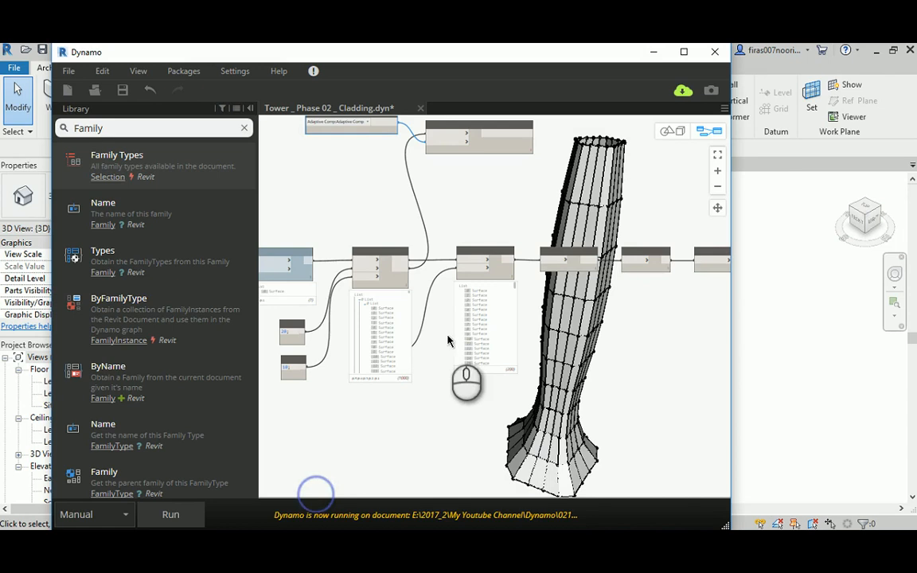
right_click(615, 345)
left_click(617, 363)
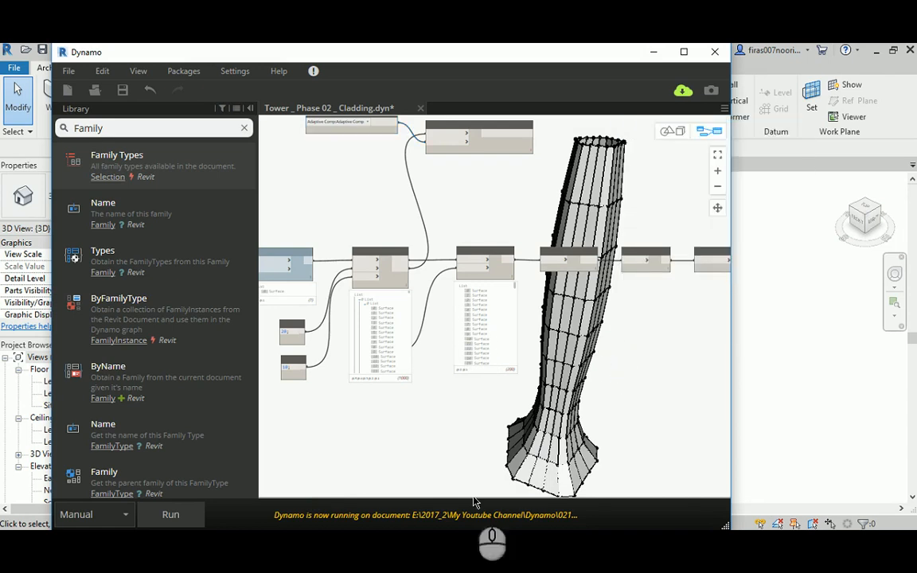